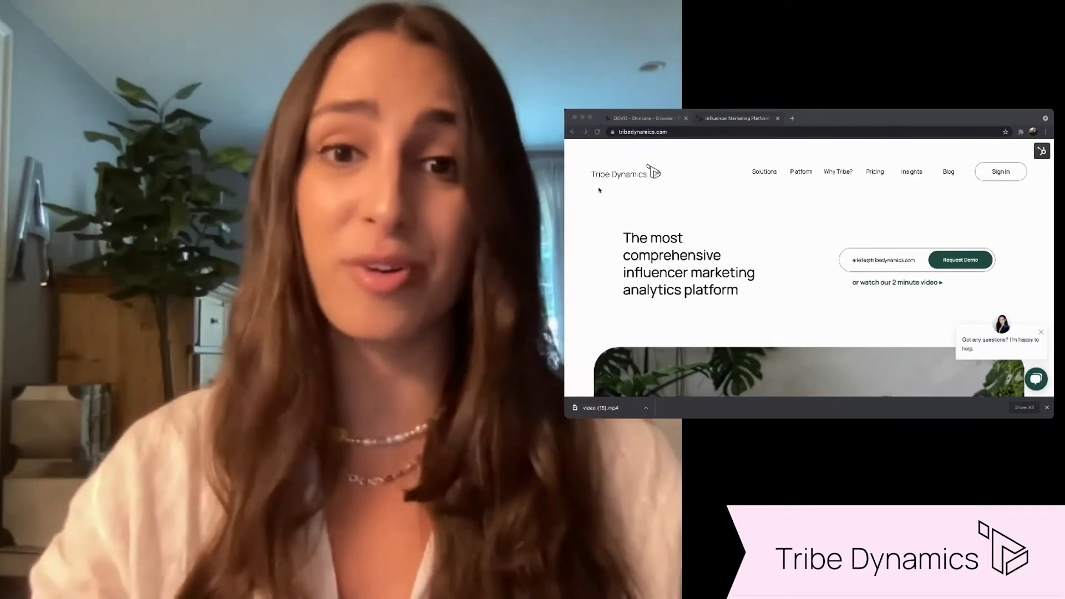
Look through the Tribe Dynamics homepage from the headline to the Capture and Analyze feature sections.
{"action": "scroll", "coordinate": [599, 191], "scroll_direction": "down", "scroll_amount": 3}
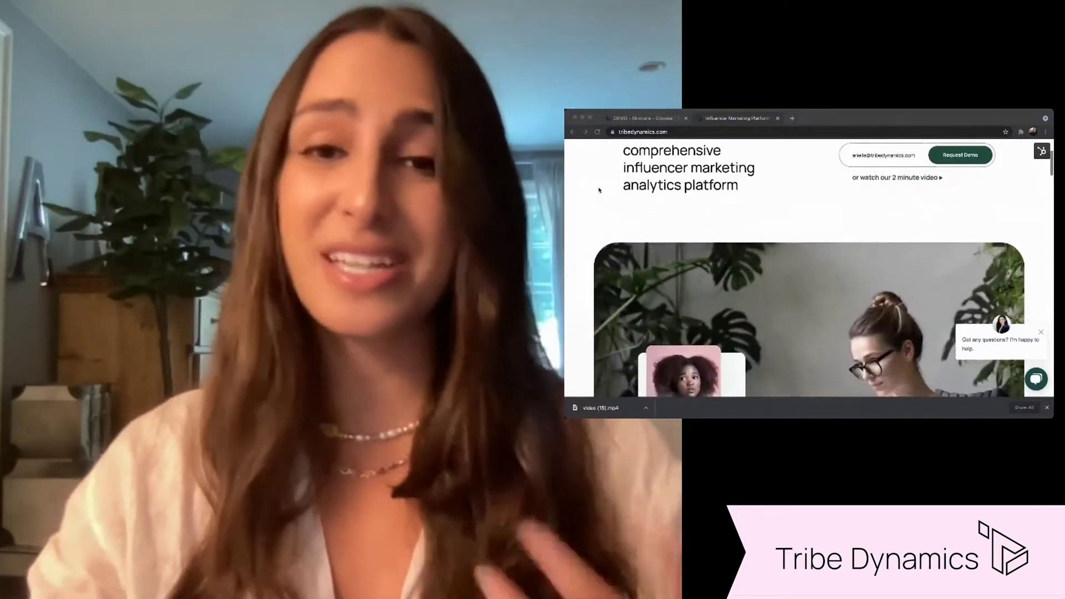
{"action": "scroll", "coordinate": [599, 190], "scroll_direction": "down", "scroll_amount": 2}
{"action": "scroll", "coordinate": [599, 190], "scroll_direction": "down", "scroll_amount": 2}
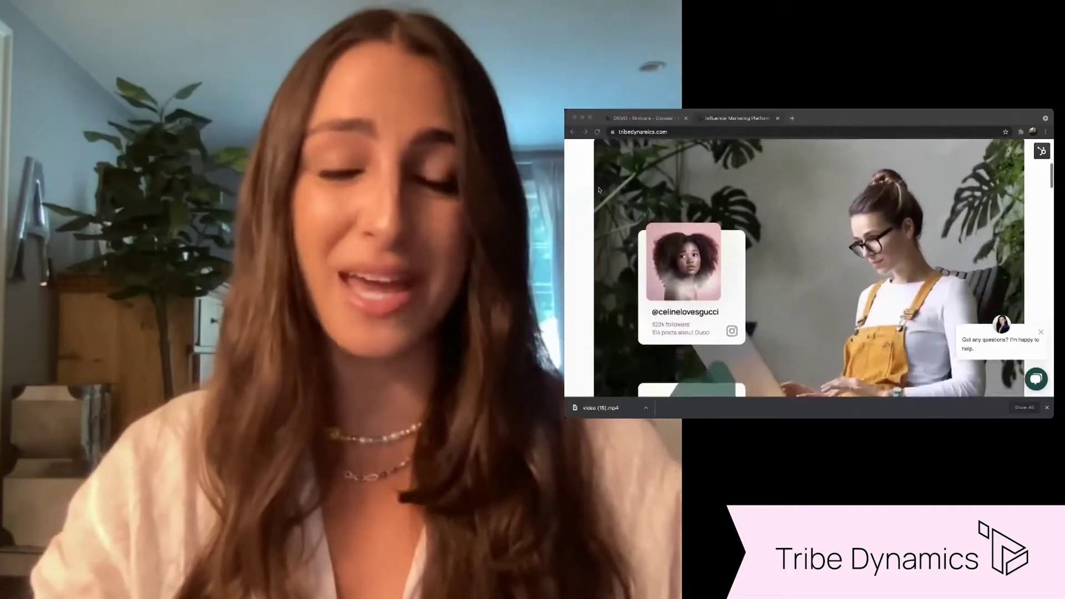
{"action": "scroll", "coordinate": [599, 191], "scroll_direction": "down", "scroll_amount": 5}
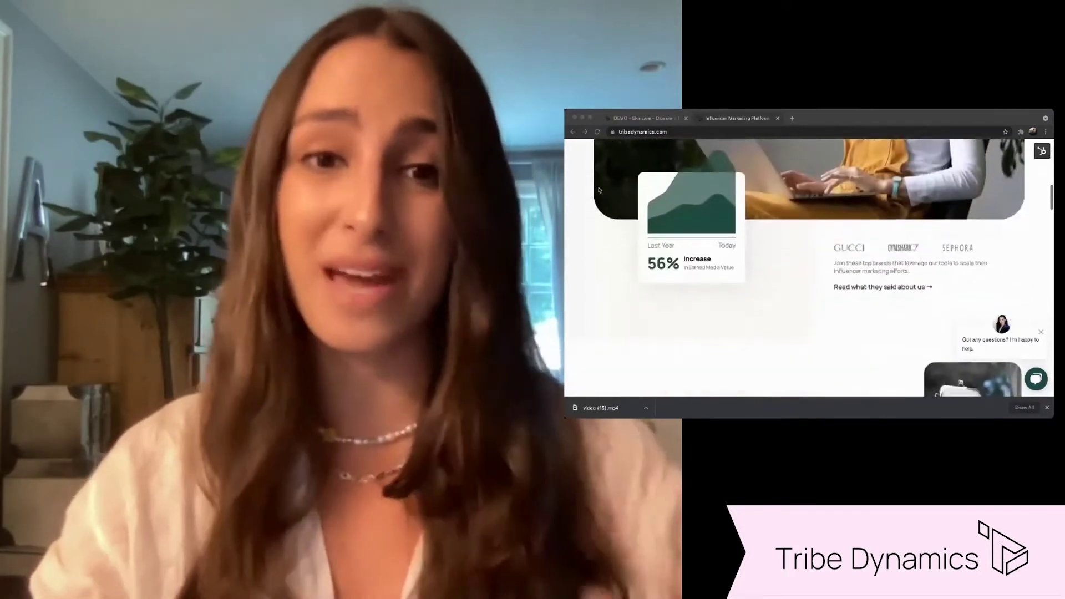
{"action": "scroll", "coordinate": [599, 190], "scroll_direction": "down", "scroll_amount": 3}
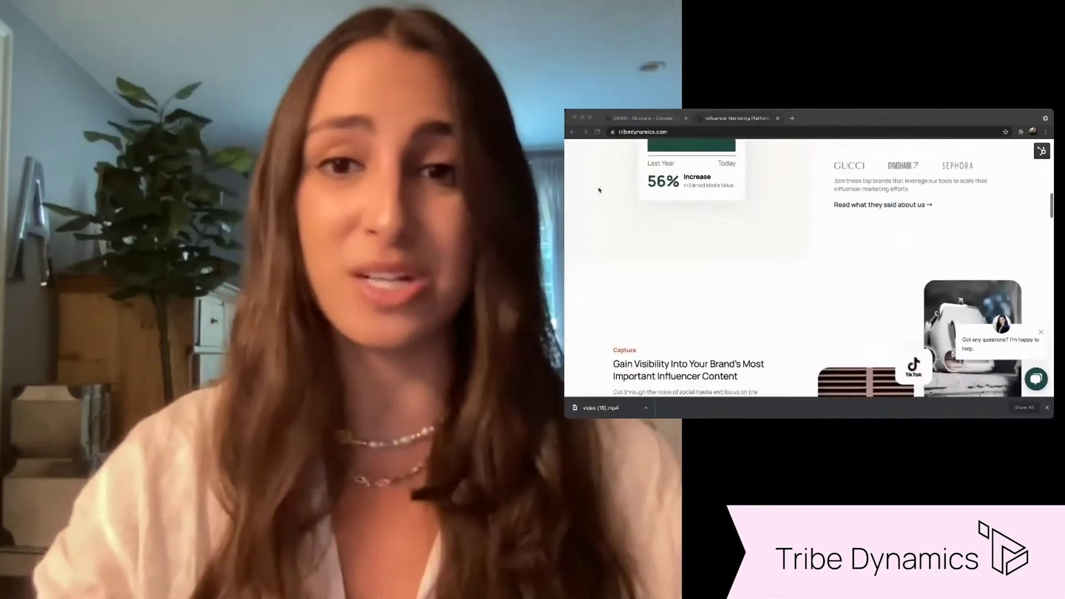
{"action": "scroll", "coordinate": [599, 190], "scroll_direction": "down", "scroll_amount": 4}
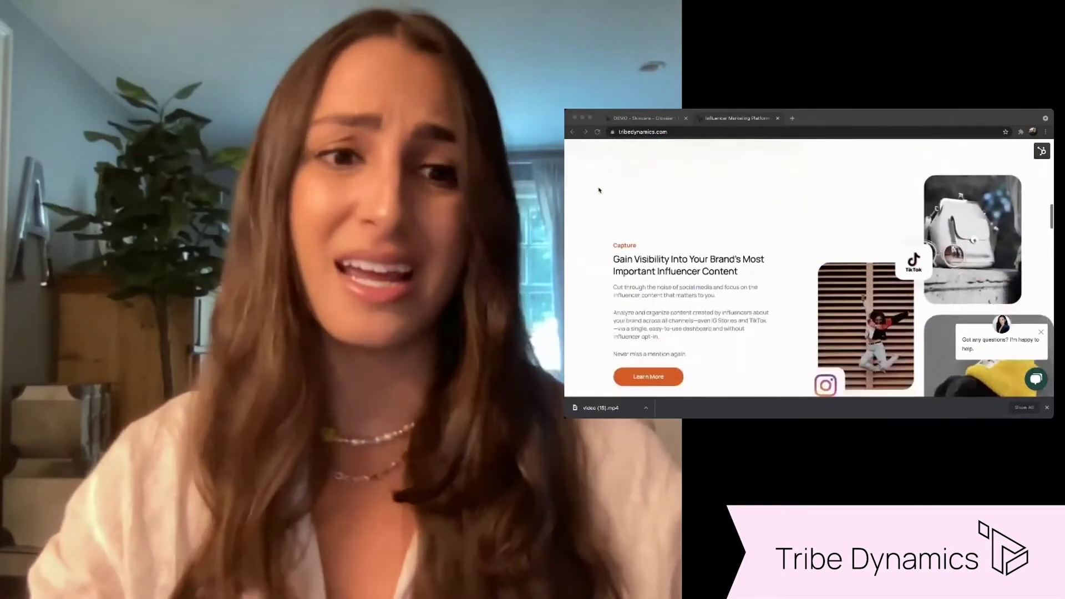
{"action": "scroll", "coordinate": [599, 190], "scroll_direction": "down", "scroll_amount": 3}
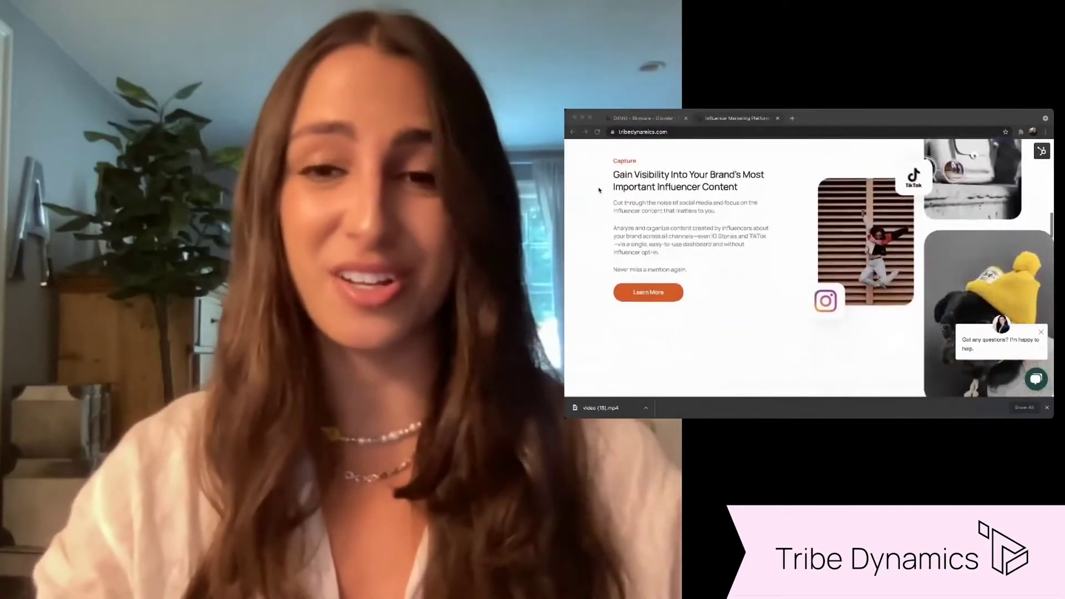
{"action": "scroll", "coordinate": [599, 191], "scroll_direction": "down", "scroll_amount": 2}
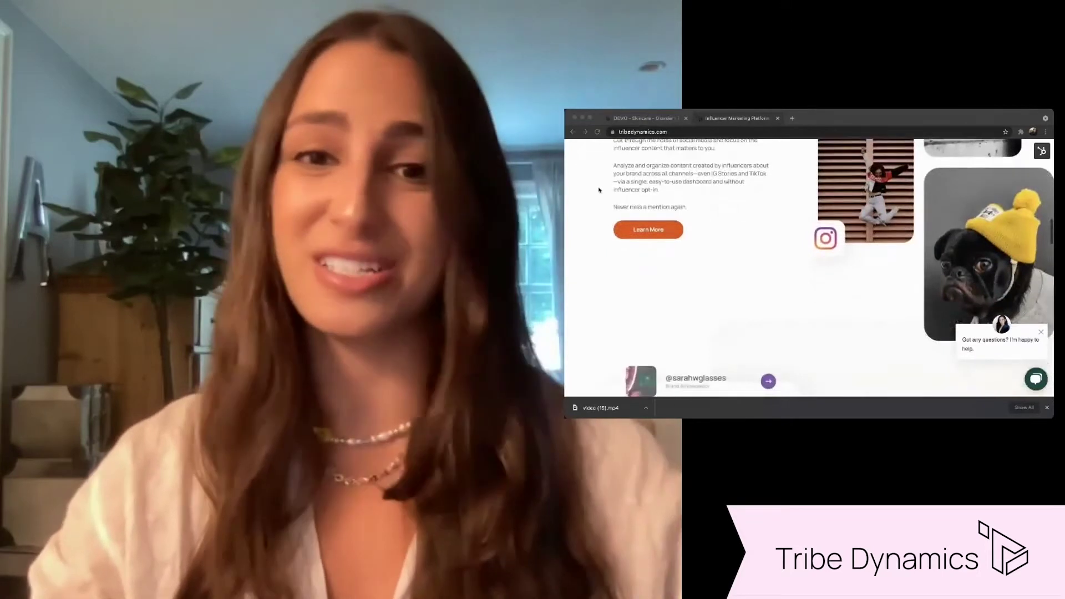
{"action": "scroll", "coordinate": [599, 190], "scroll_direction": "down", "scroll_amount": 2}
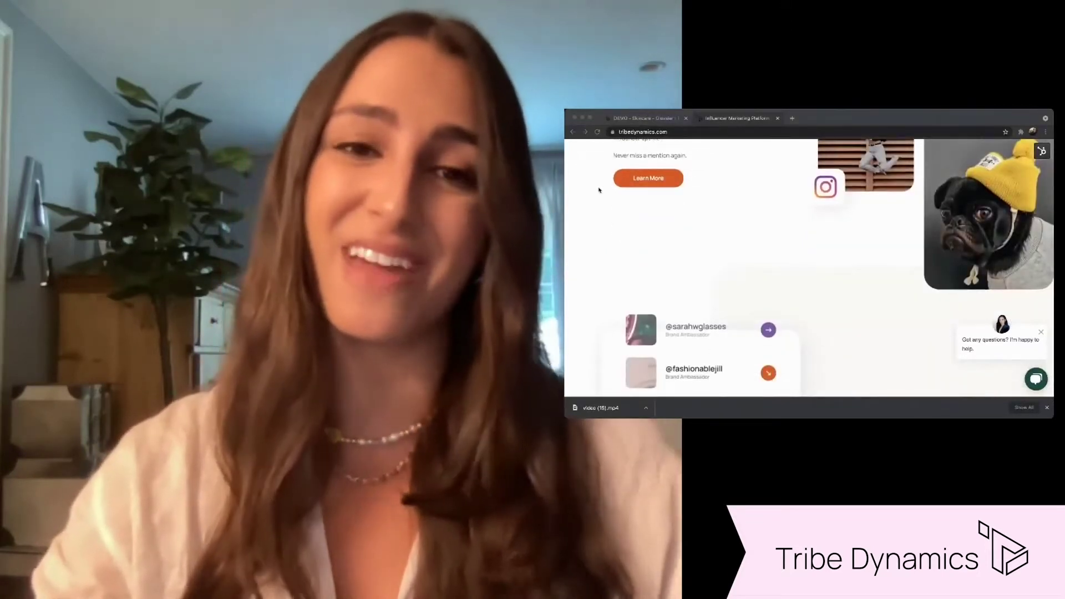
{"action": "scroll", "coordinate": [599, 190], "scroll_direction": "down", "scroll_amount": 2}
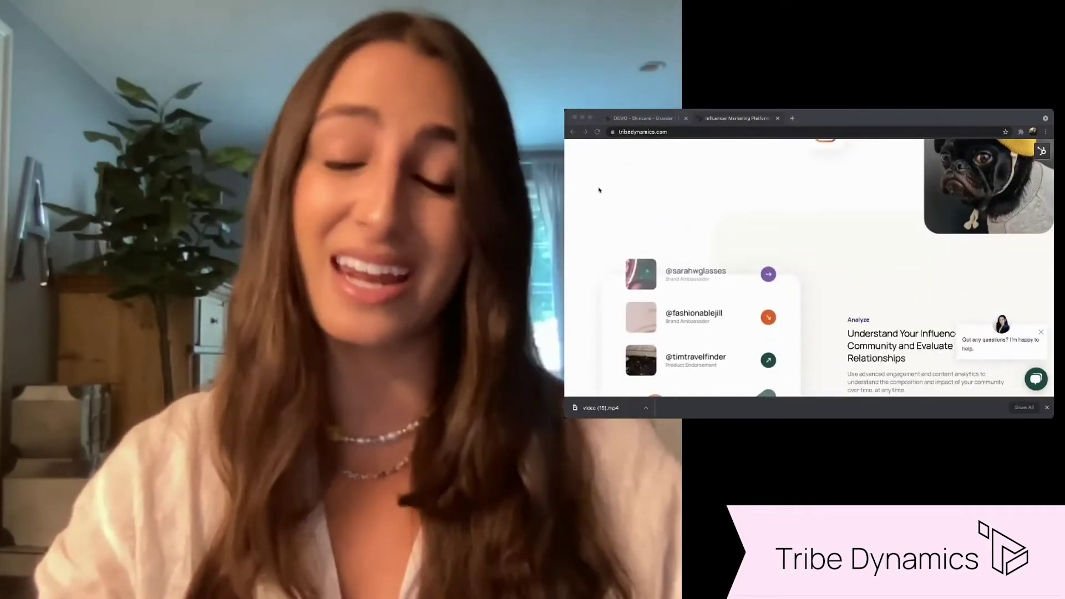
{"action": "scroll", "coordinate": [599, 191], "scroll_direction": "down", "scroll_amount": 1}
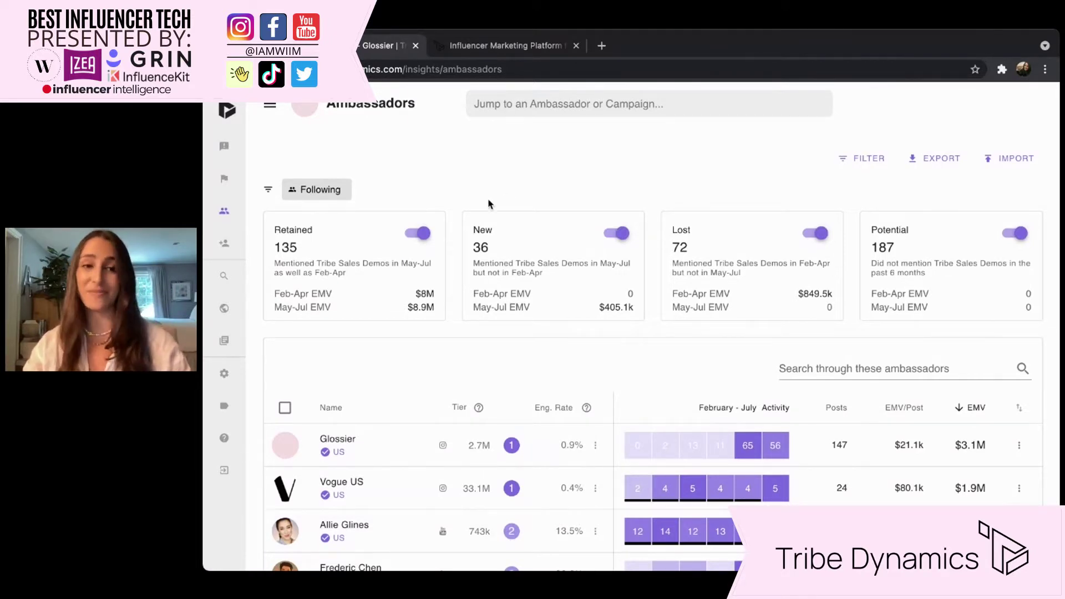
Go to the Ambassadors section and examine the table of followed ambassadors.
{"action": "left_click", "coordinate": [271, 107]}
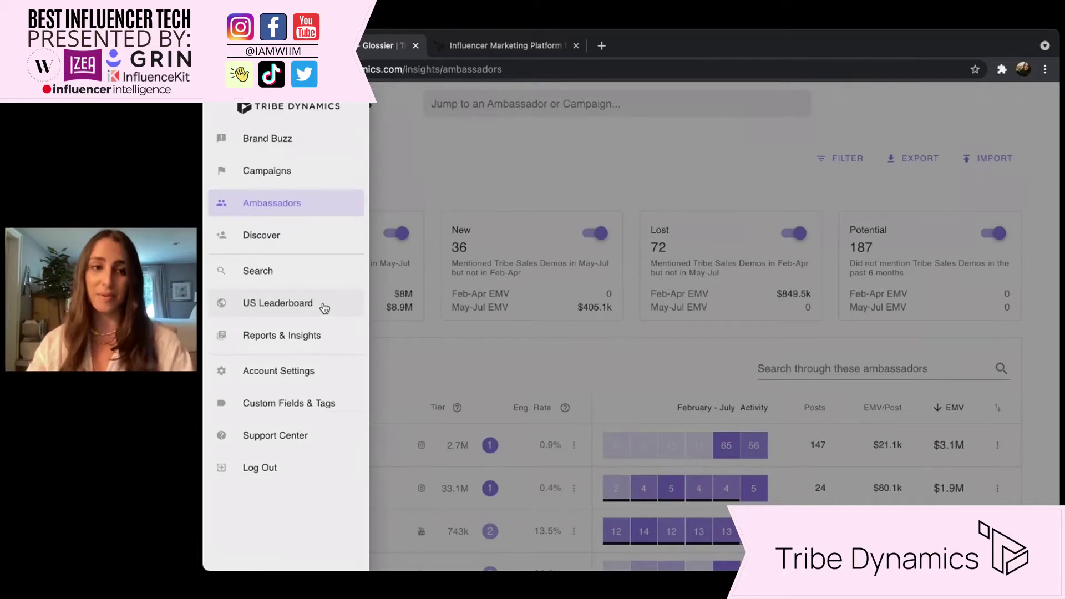
{"action": "left_click", "coordinate": [295, 213]}
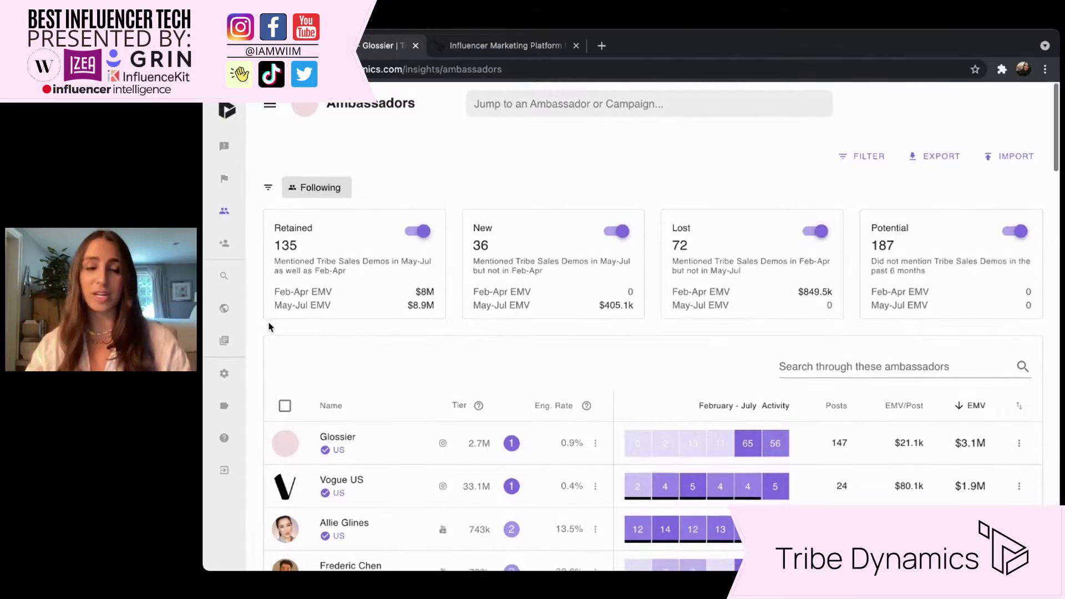
{"action": "scroll", "coordinate": [270, 328], "scroll_direction": "down", "scroll_amount": 3}
{"action": "scroll", "coordinate": [270, 328], "scroll_direction": "down", "scroll_amount": 2}
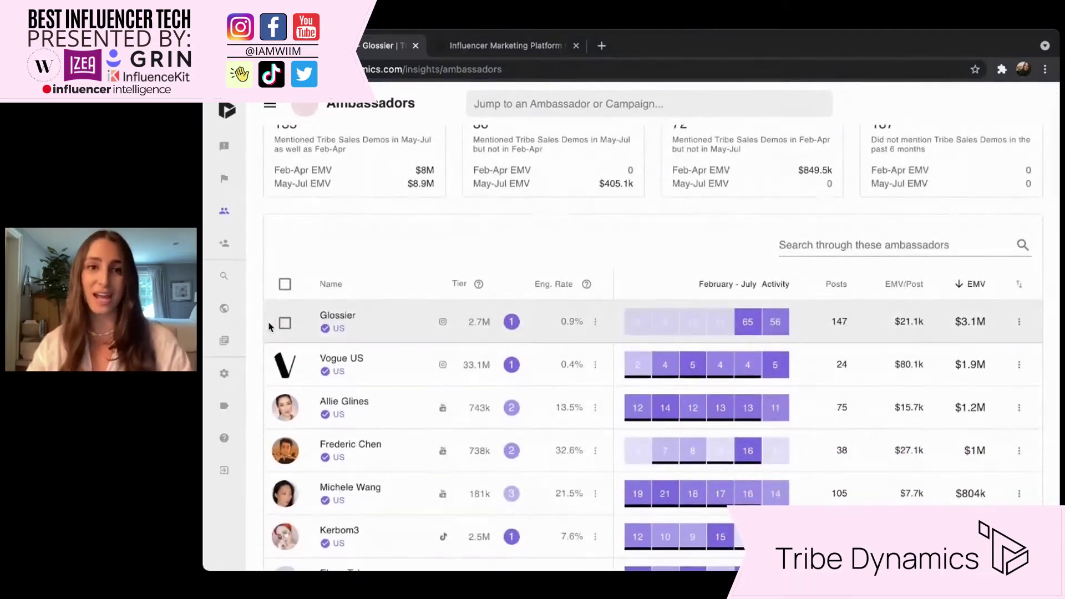
{"action": "scroll", "coordinate": [270, 328], "scroll_direction": "down", "scroll_amount": 2}
{"action": "scroll", "coordinate": [270, 328], "scroll_direction": "down", "scroll_amount": 1}
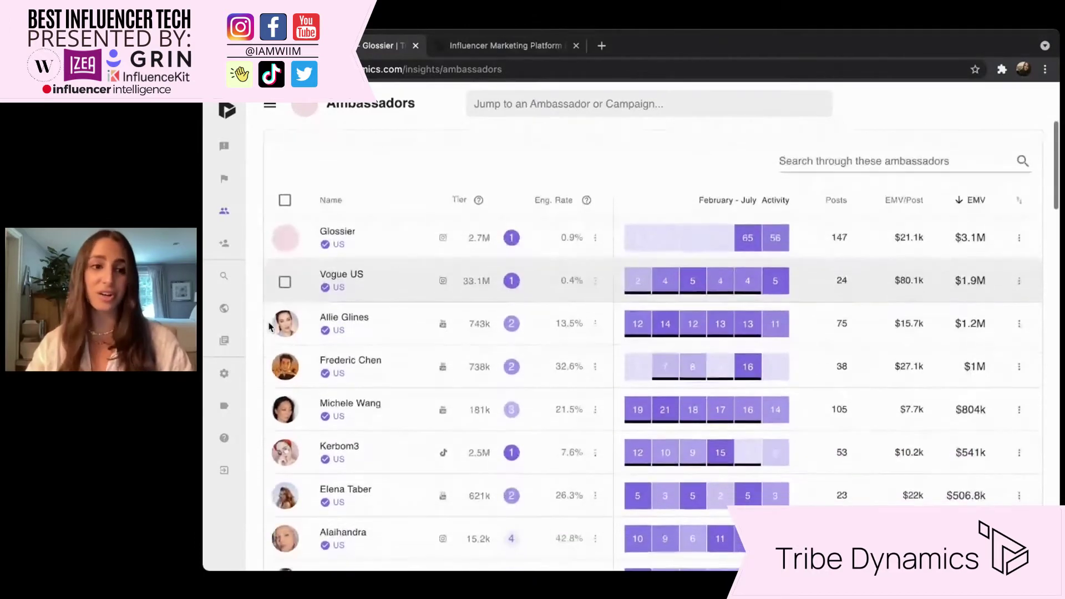
{"action": "scroll", "coordinate": [262, 327], "scroll_direction": "down", "scroll_amount": 2}
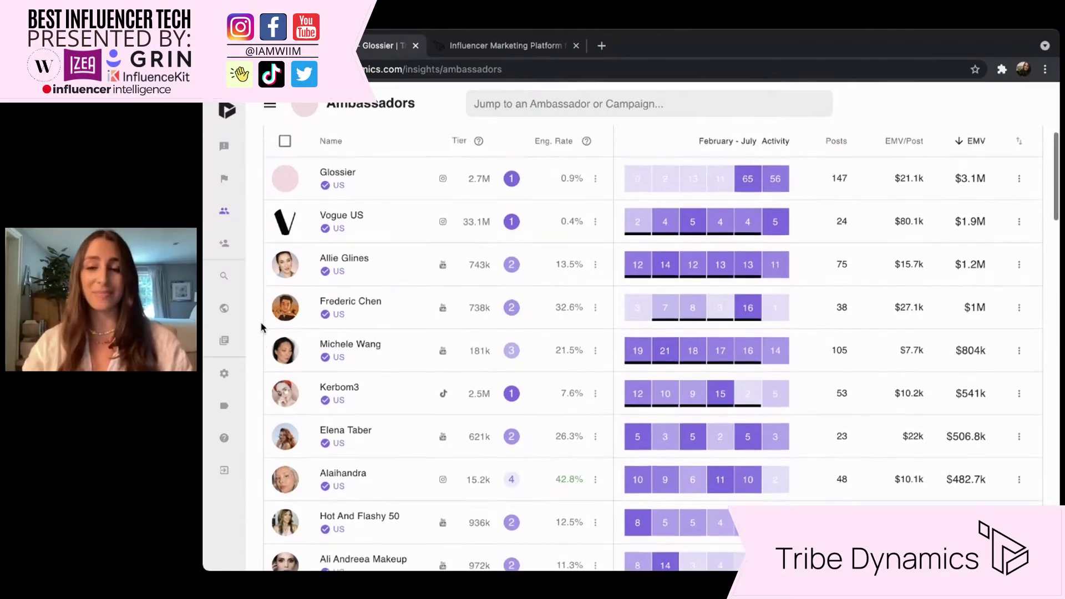
Open the ambassador spreadsheet import, review its file selection step, and close it without importing.
{"action": "scroll", "coordinate": [263, 327], "scroll_direction": "up", "scroll_amount": 3}
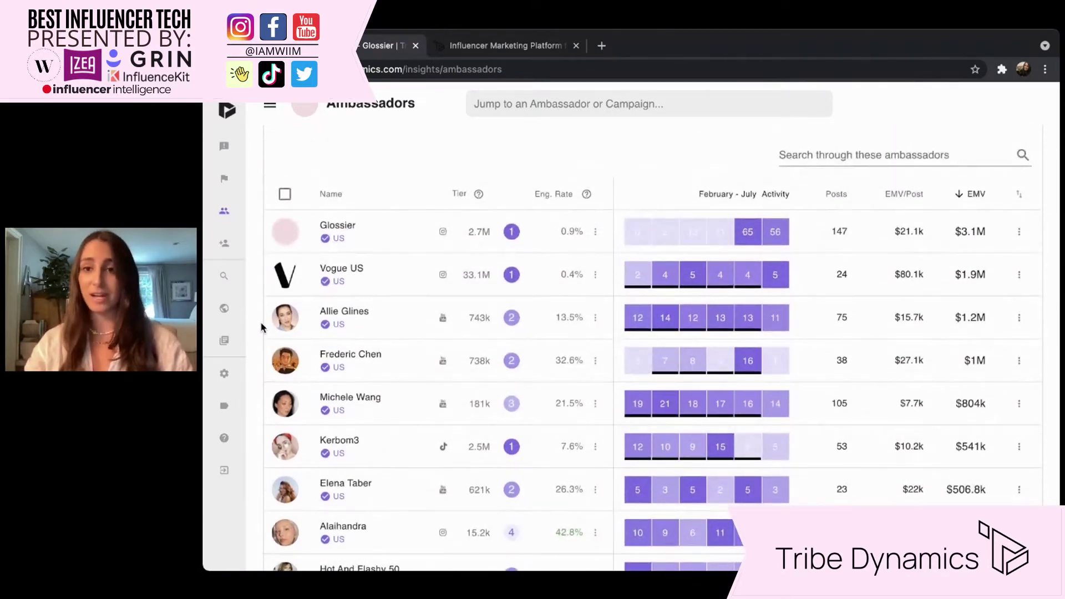
{"action": "scroll", "coordinate": [263, 327], "scroll_direction": "up", "scroll_amount": 3}
{"action": "scroll", "coordinate": [262, 326], "scroll_direction": "up", "scroll_amount": 4}
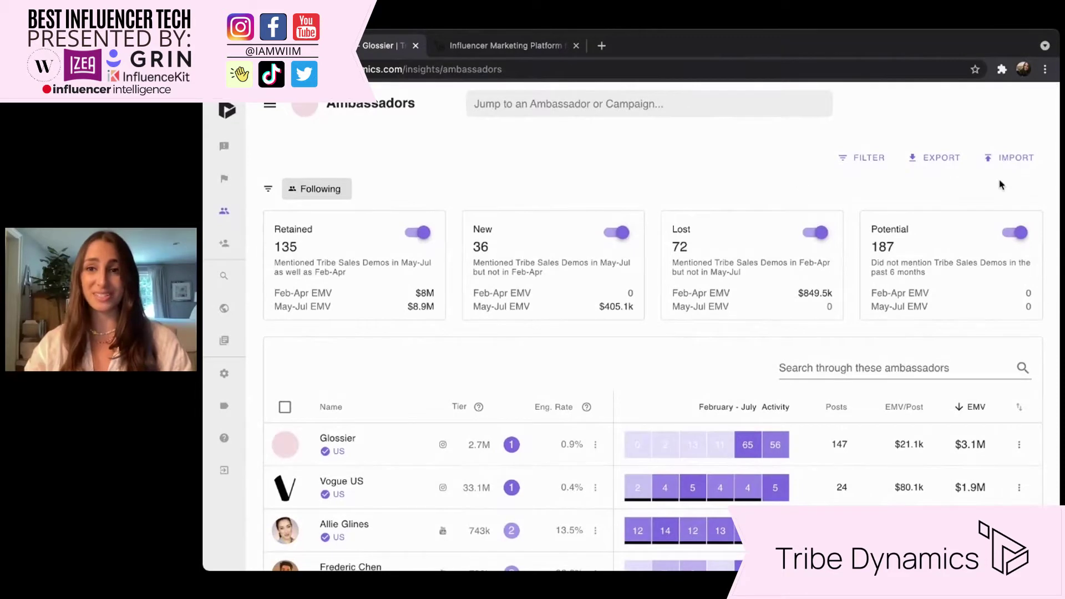
{"action": "left_click", "coordinate": [1014, 158]}
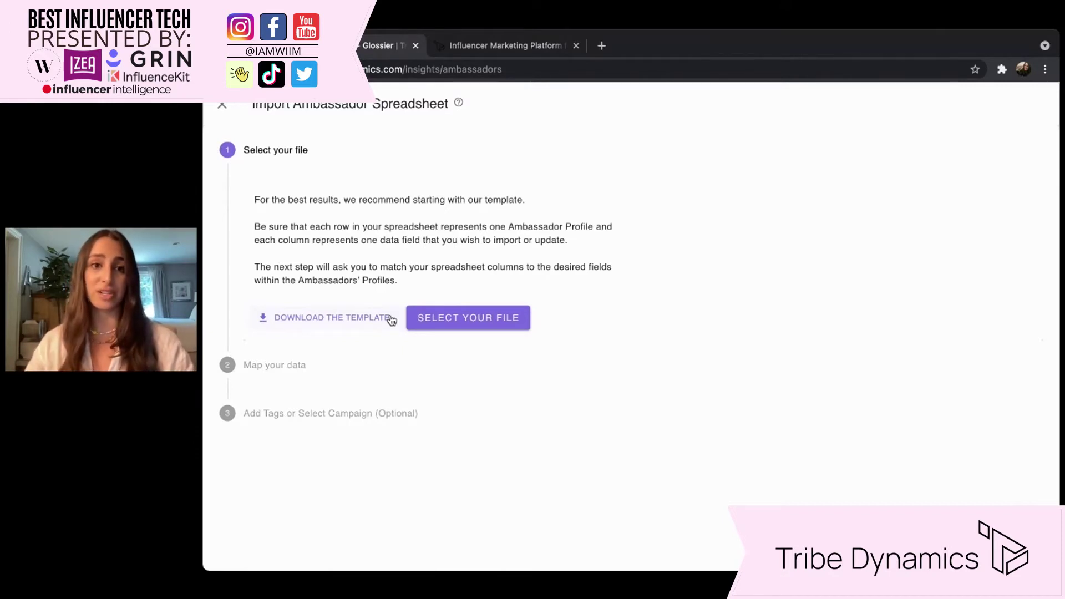
{"action": "left_click", "coordinate": [222, 105]}
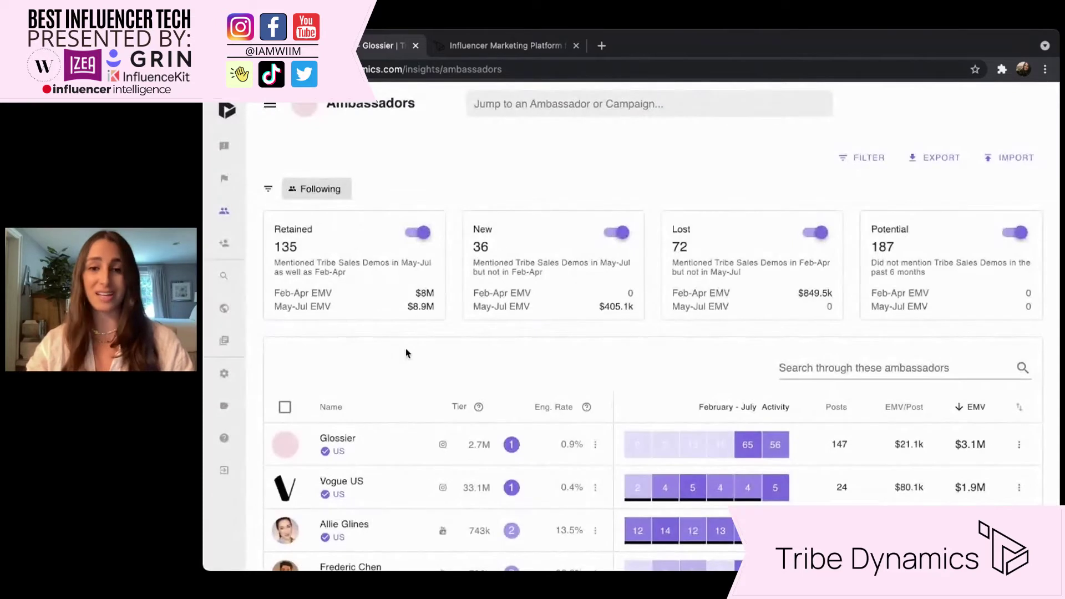
Search for an ambassador by first name, view a matching profile preview with its follow option, and close it.
{"action": "scroll", "coordinate": [407, 353], "scroll_direction": "down", "scroll_amount": 1}
{"action": "scroll", "coordinate": [406, 353], "scroll_direction": "down", "scroll_amount": 1}
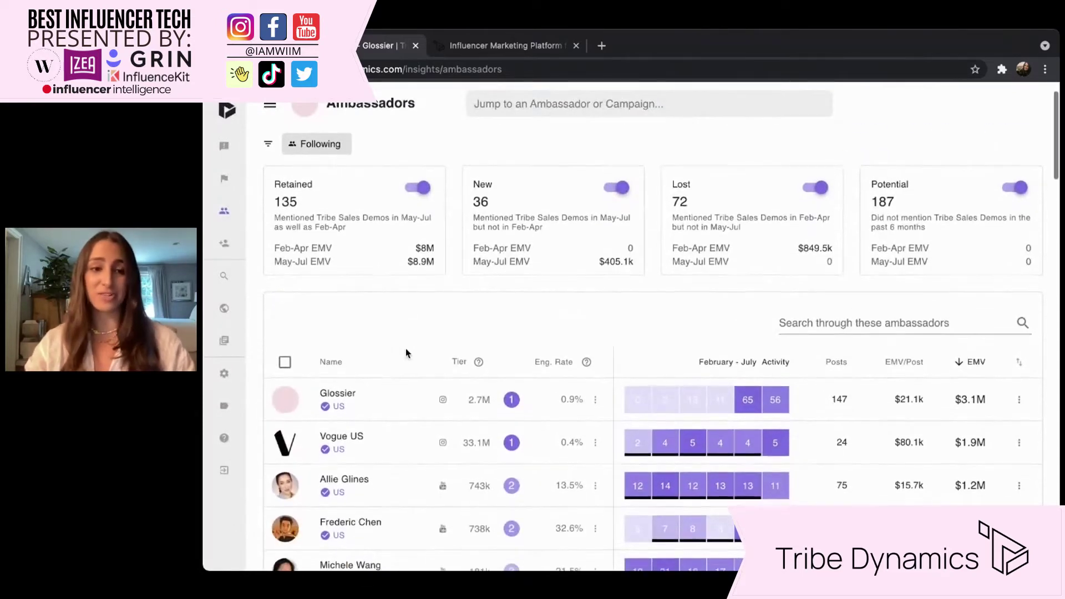
{"action": "scroll", "coordinate": [407, 353], "scroll_direction": "up", "scroll_amount": 1}
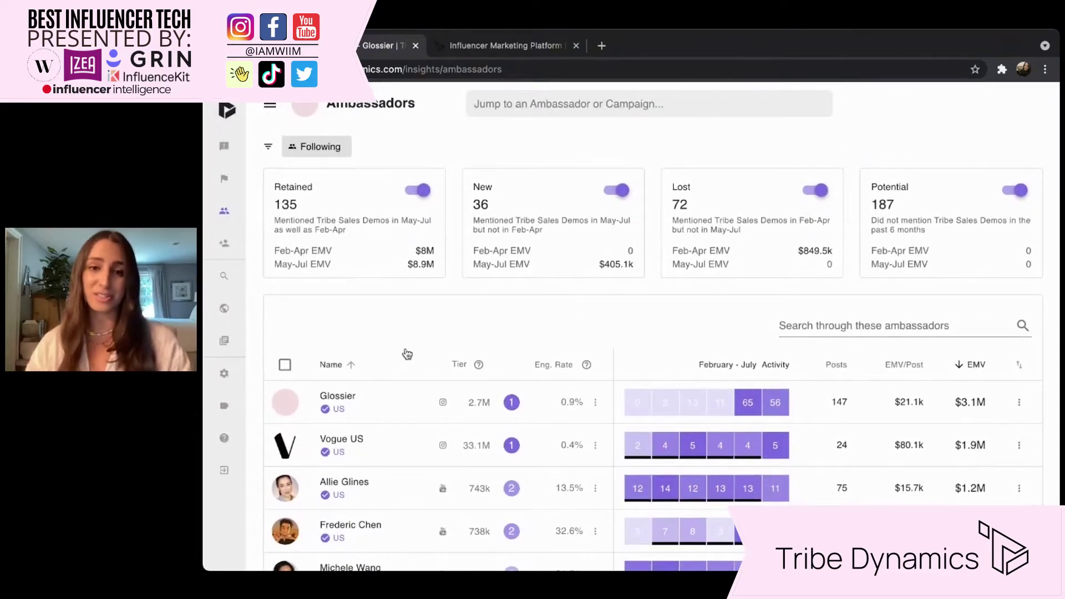
{"action": "scroll", "coordinate": [407, 352], "scroll_direction": "up", "scroll_amount": 2}
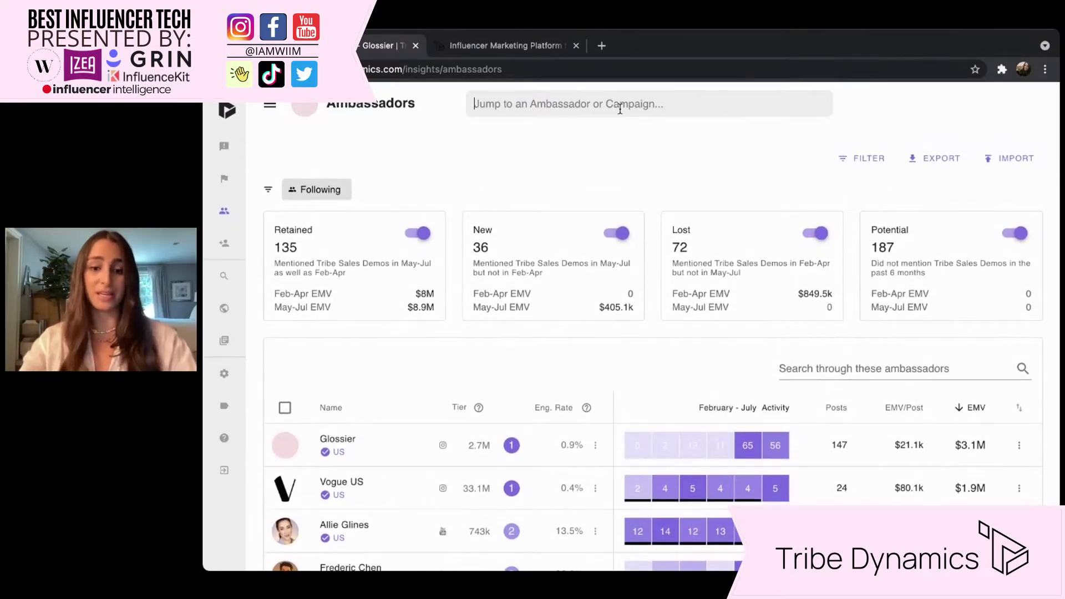
{"action": "type", "text": "kendall"}
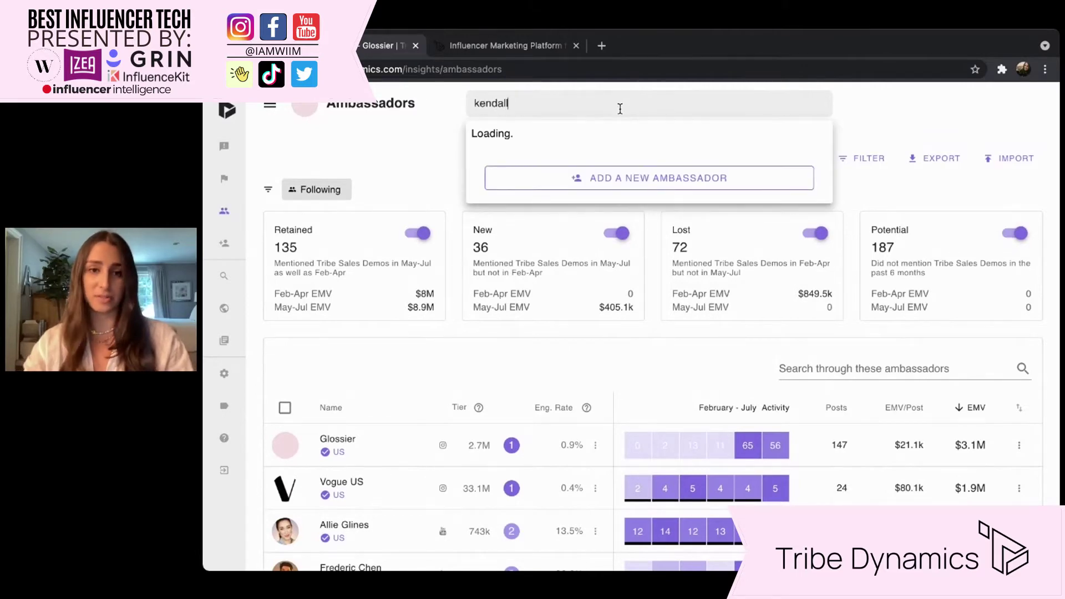
{"action": "left_click", "coordinate": [608, 268]}
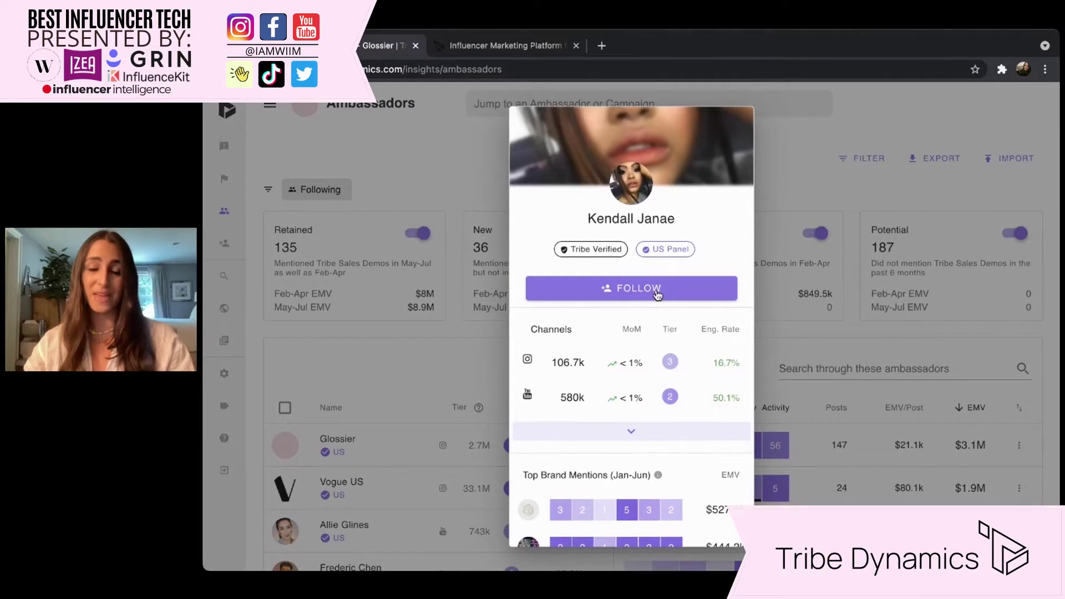
{"action": "left_click", "coordinate": [472, 359]}
Read the explanation of the ambassador tiers for the Tier column of the table and dismiss it.
{"action": "scroll", "coordinate": [471, 359], "scroll_direction": "down", "scroll_amount": 1}
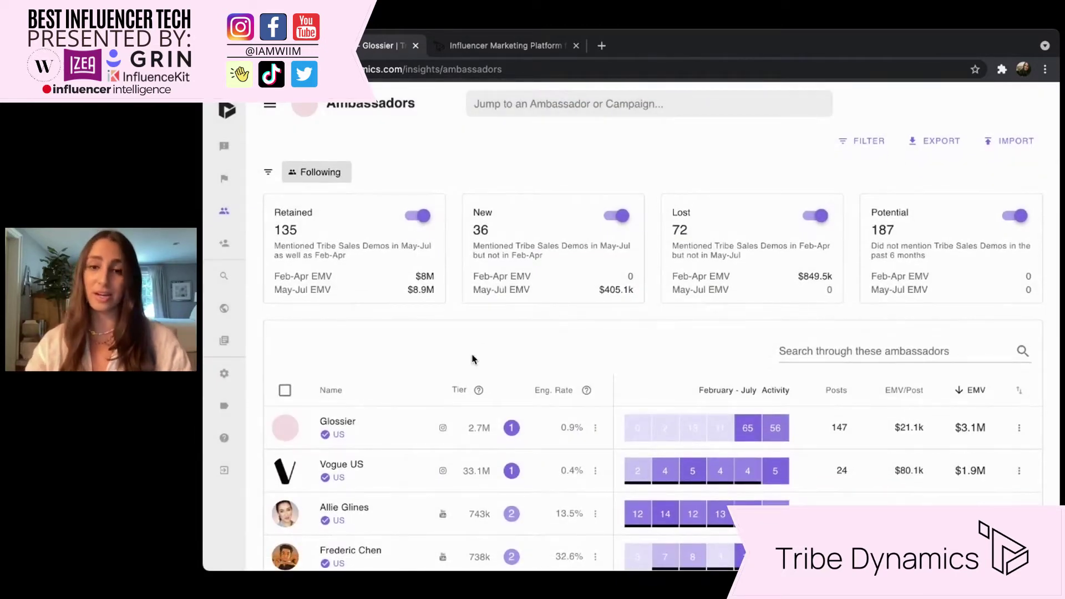
{"action": "scroll", "coordinate": [472, 359], "scroll_direction": "down", "scroll_amount": 4}
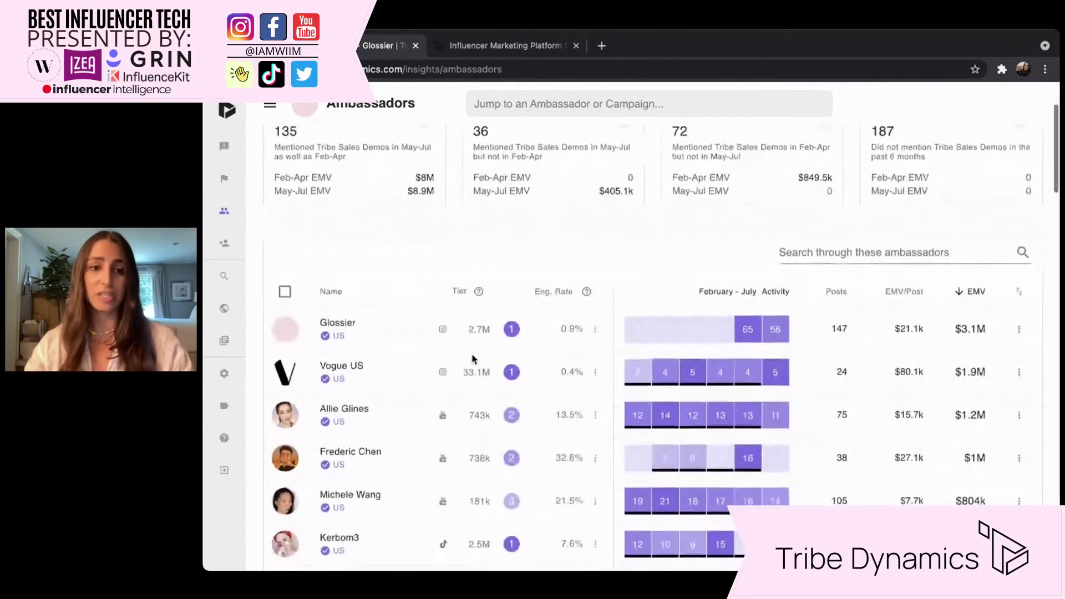
{"action": "scroll", "coordinate": [472, 359], "scroll_direction": "down", "scroll_amount": 1}
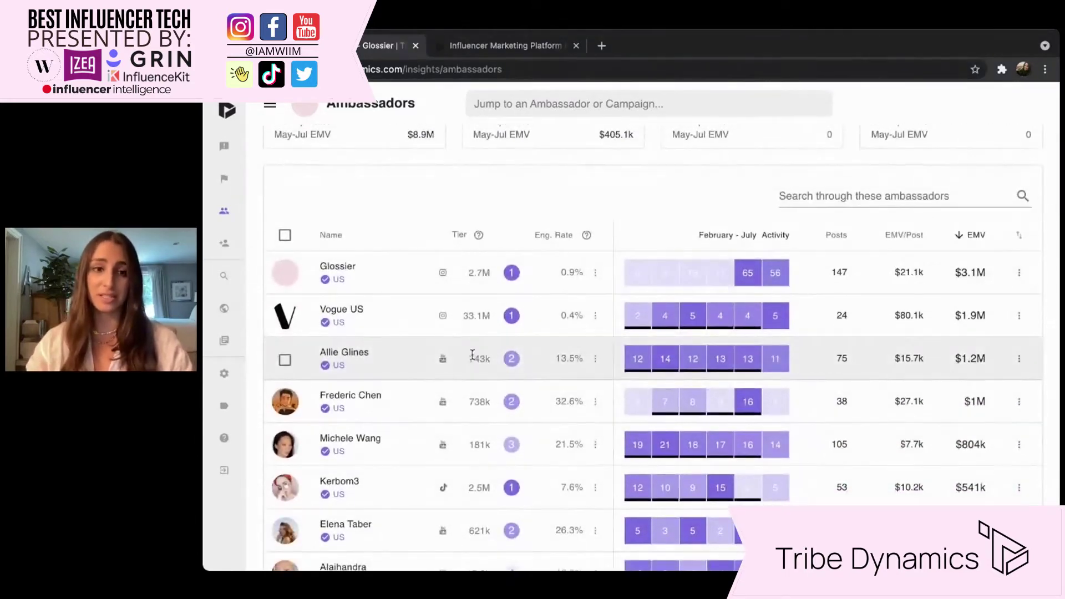
{"action": "scroll", "coordinate": [471, 359], "scroll_direction": "down", "scroll_amount": 2}
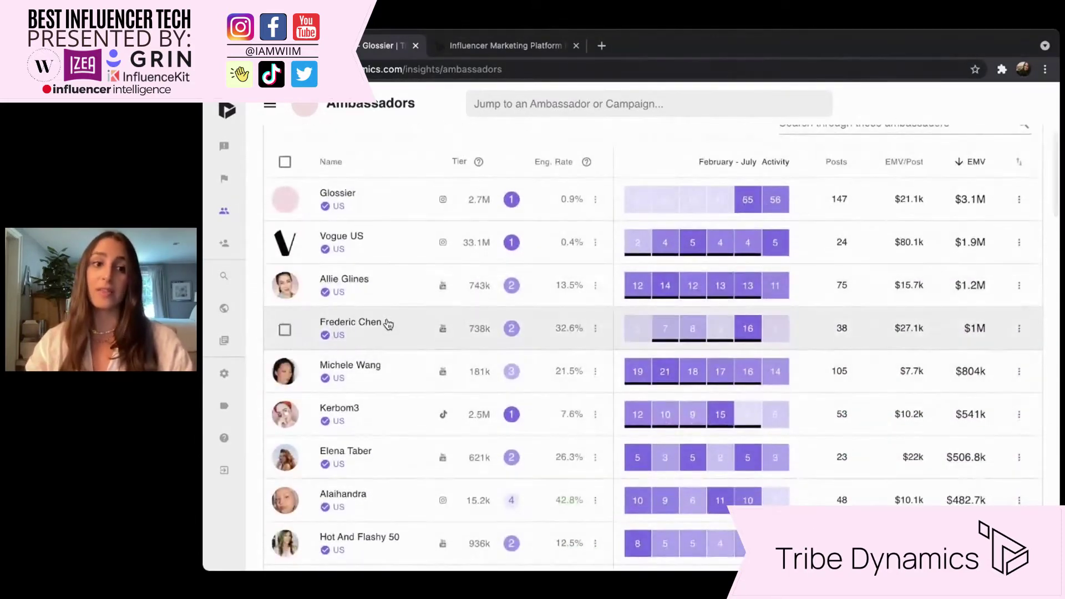
{"action": "mouse_move", "coordinate": [330, 334]}
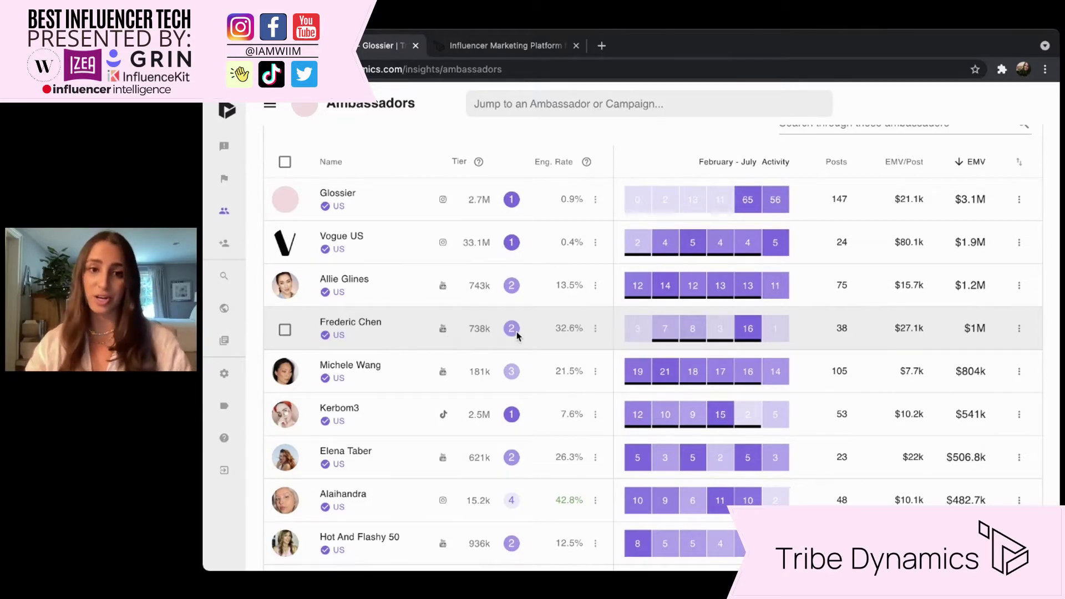
{"action": "left_click", "coordinate": [479, 161]}
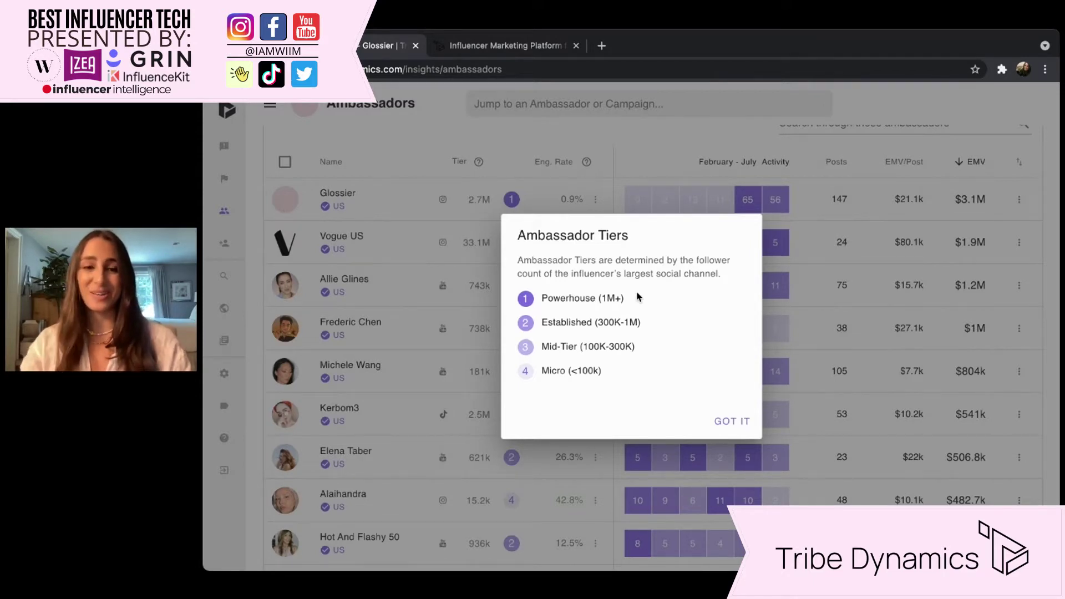
{"action": "left_click", "coordinate": [732, 422]}
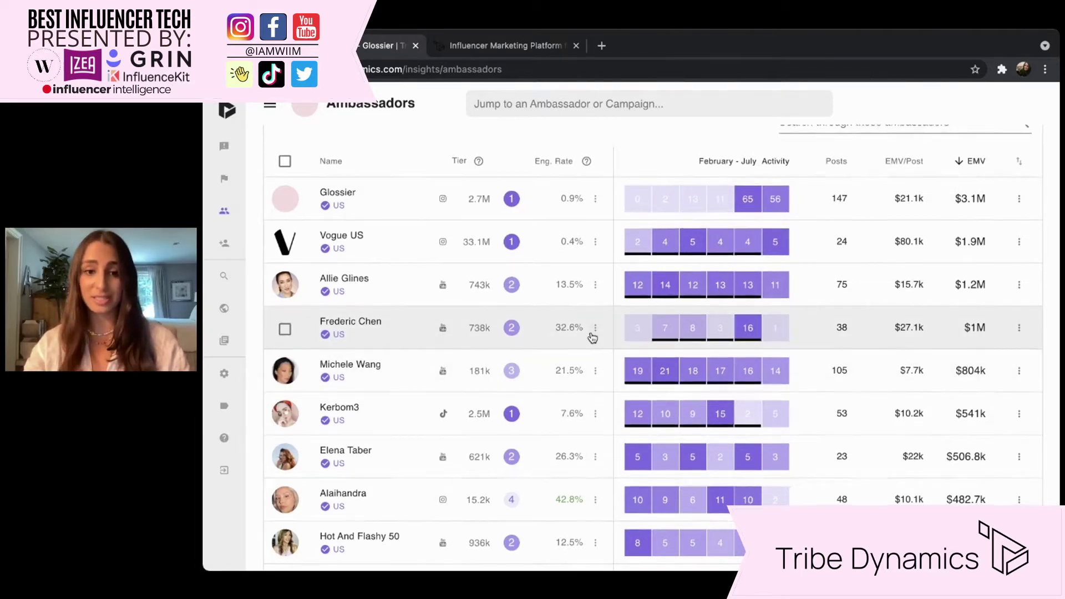
Compare engagement rates in the ambassador table, read the Engagement Rate explanation and dismiss it.
{"action": "scroll", "coordinate": [591, 339], "scroll_direction": "down", "scroll_amount": 2}
{"action": "scroll", "coordinate": [591, 336], "scroll_direction": "down", "scroll_amount": 2}
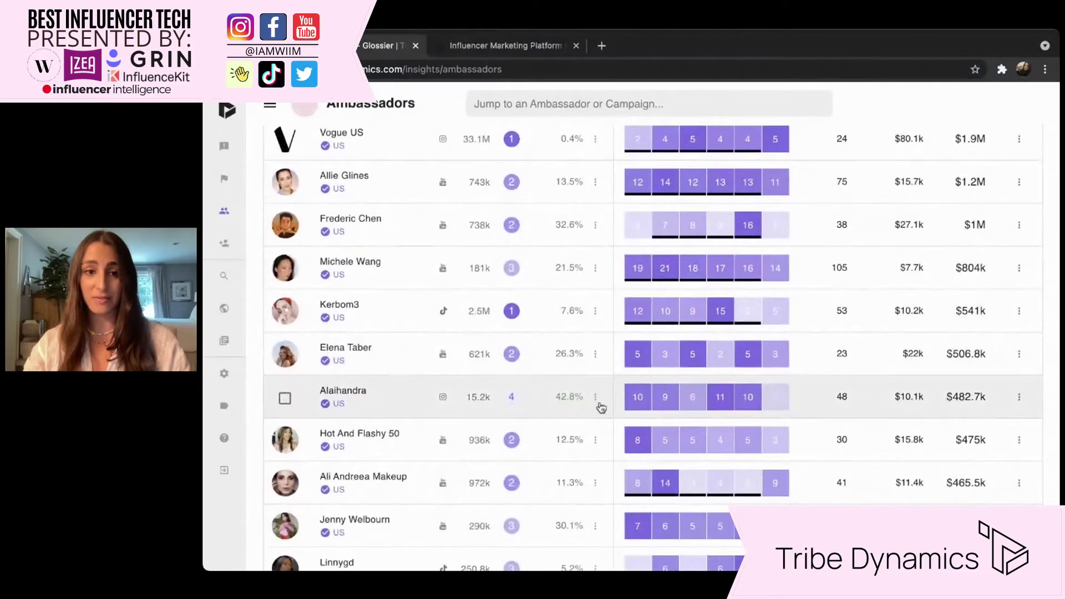
{"action": "scroll", "coordinate": [584, 411], "scroll_direction": "up", "scroll_amount": 5}
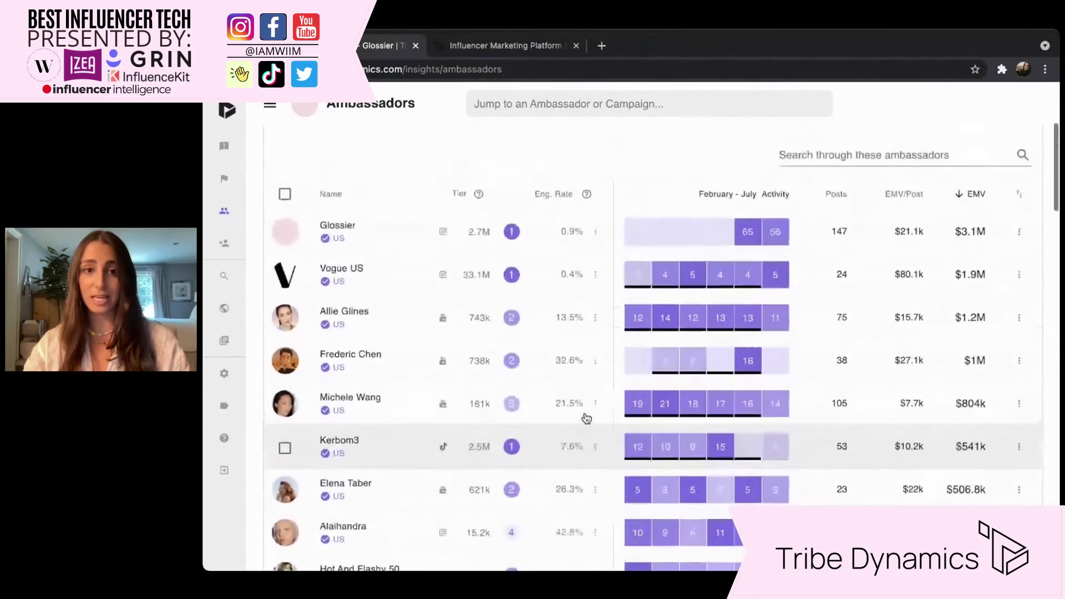
{"action": "left_click", "coordinate": [586, 198]}
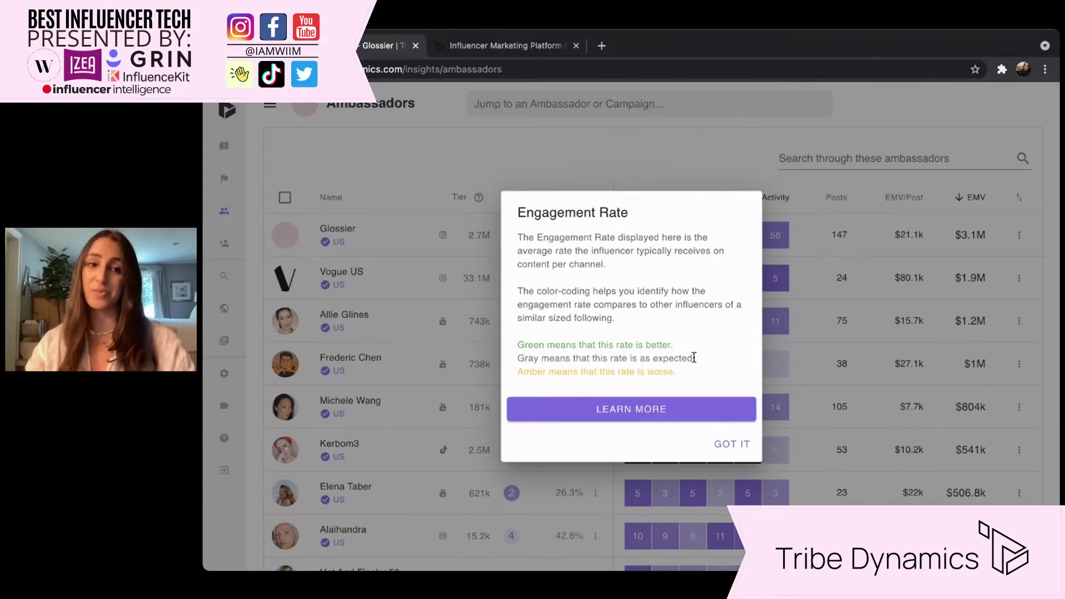
{"action": "left_click", "coordinate": [732, 444]}
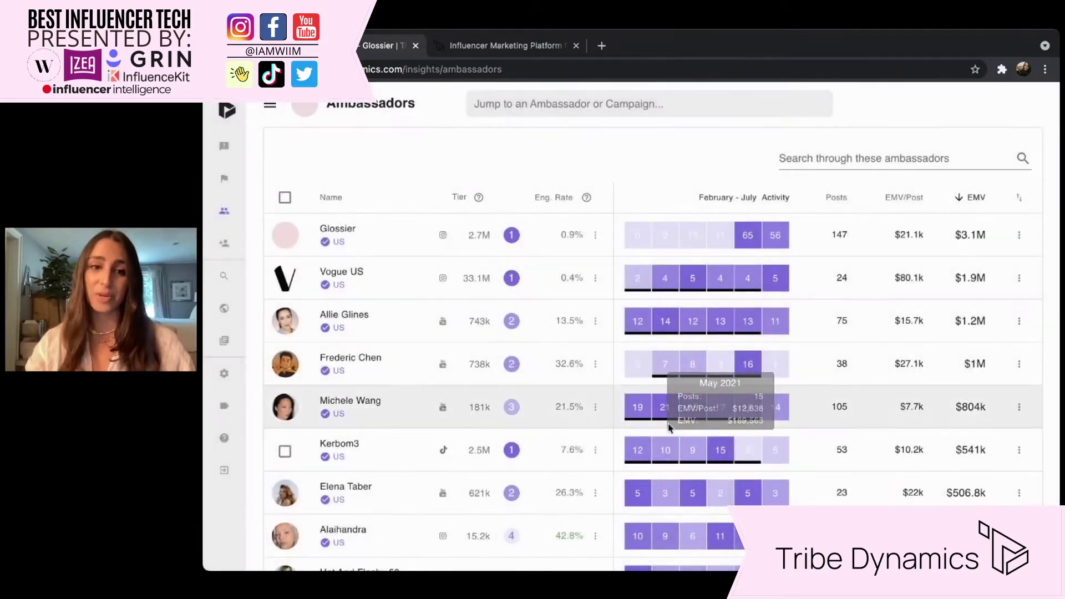
Examine one ambassador's tier and engagement rate per channel, and compare ambassadors' monthly post activity from February to July.
{"action": "mouse_move", "coordinate": [595, 367]}
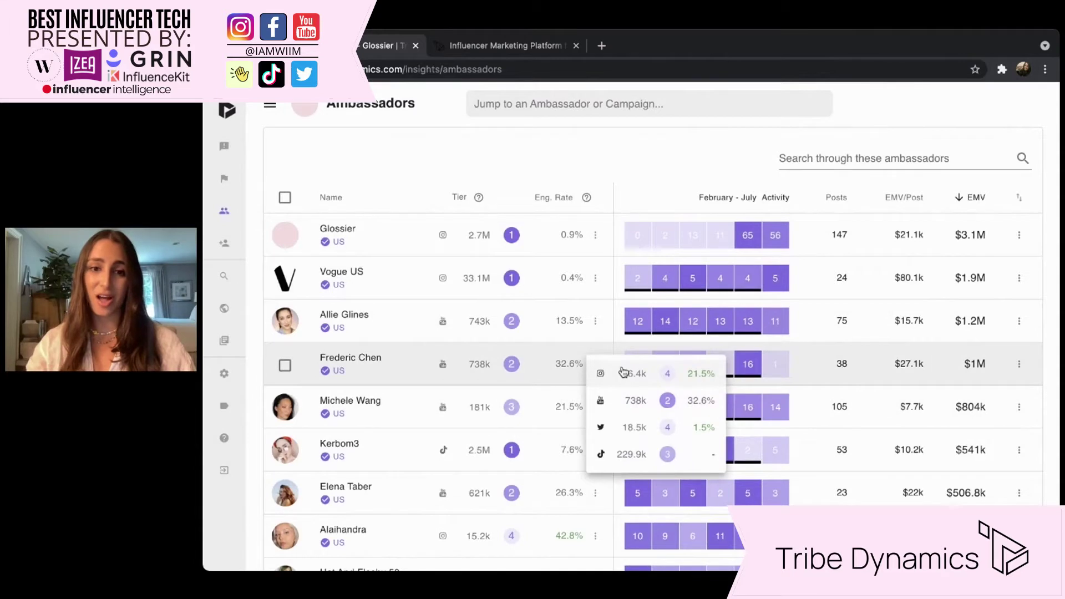
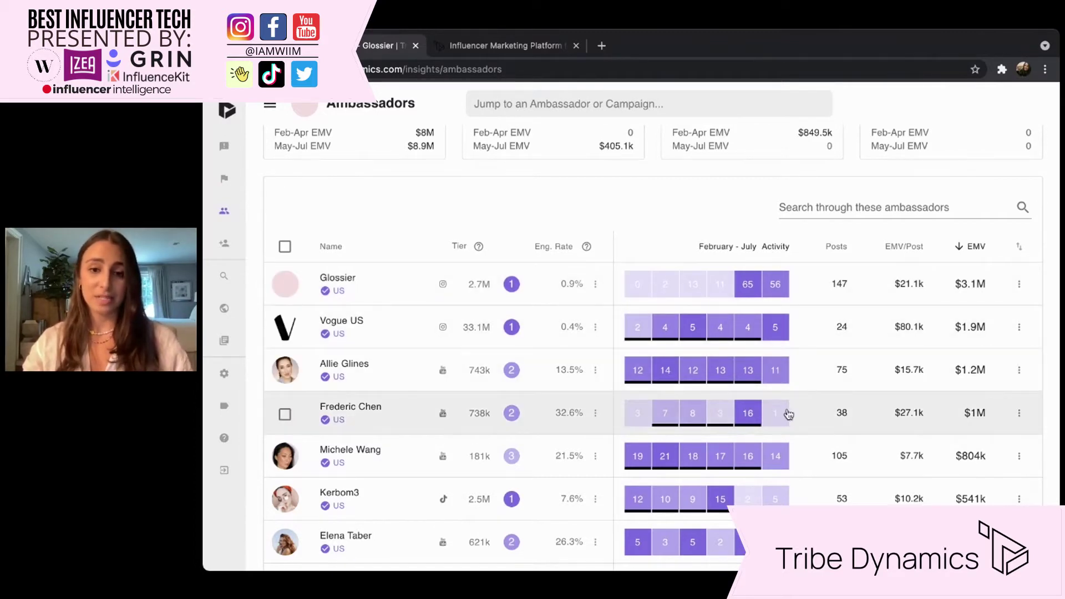
{"action": "mouse_move", "coordinate": [749, 416]}
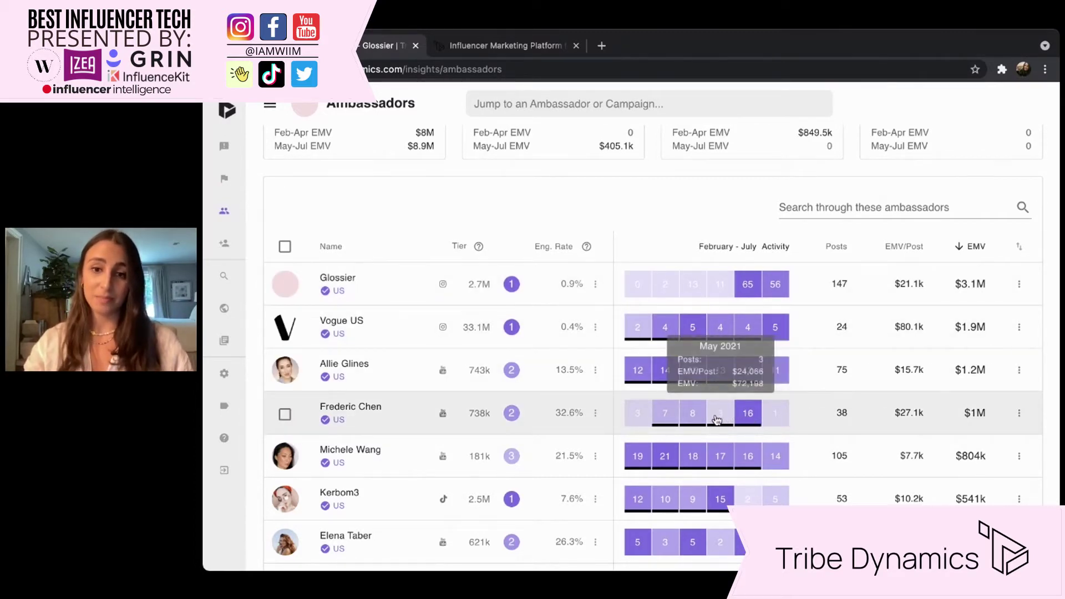
{"action": "mouse_move", "coordinate": [699, 418]}
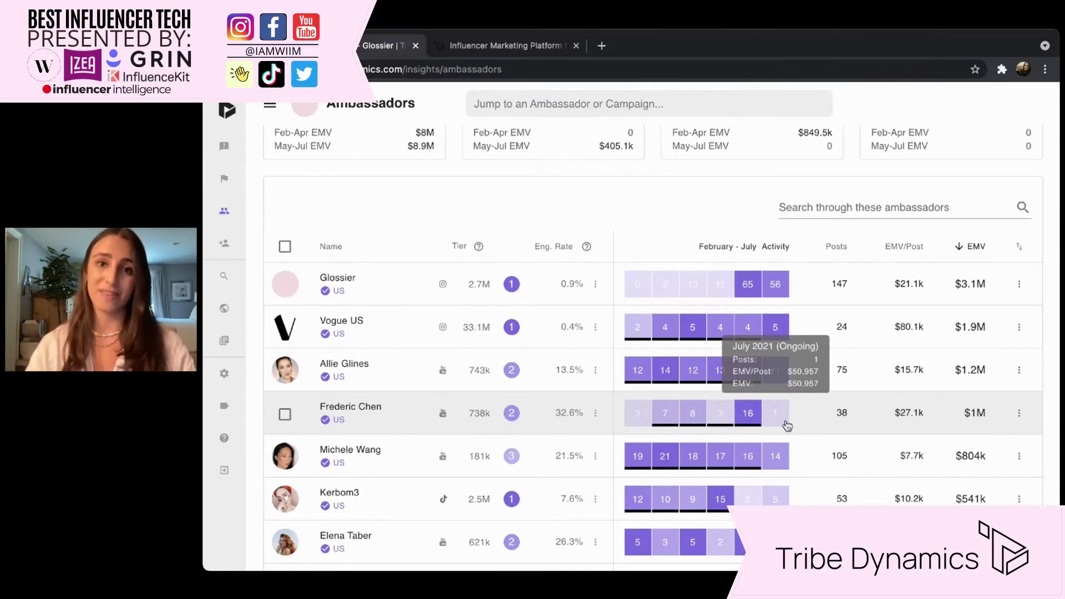
{"action": "scroll", "coordinate": [787, 426], "scroll_direction": "down", "scroll_amount": 4}
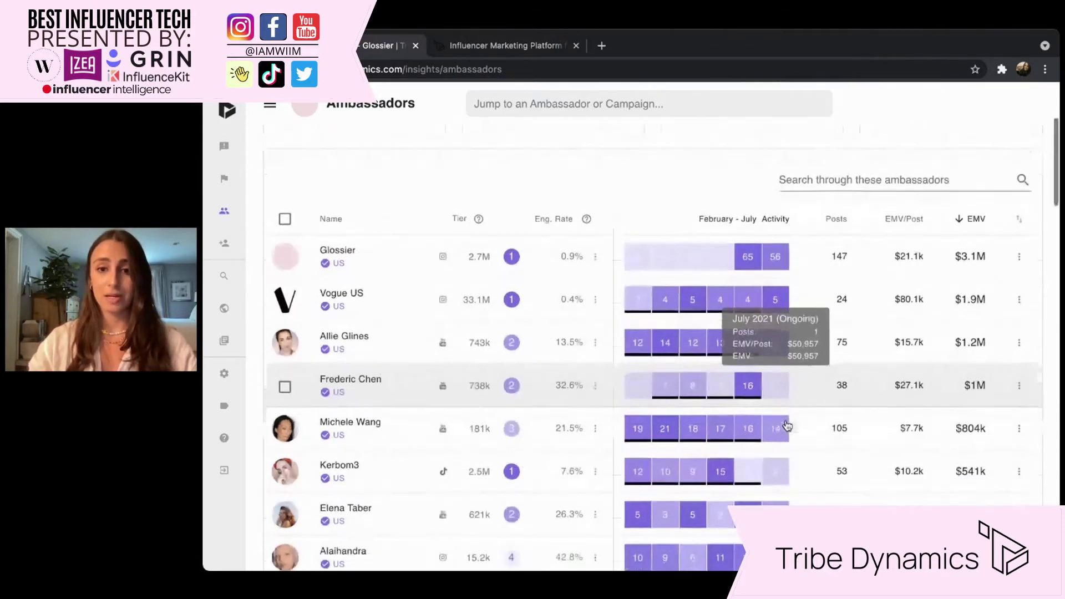
{"action": "scroll", "coordinate": [787, 426], "scroll_direction": "down", "scroll_amount": 2}
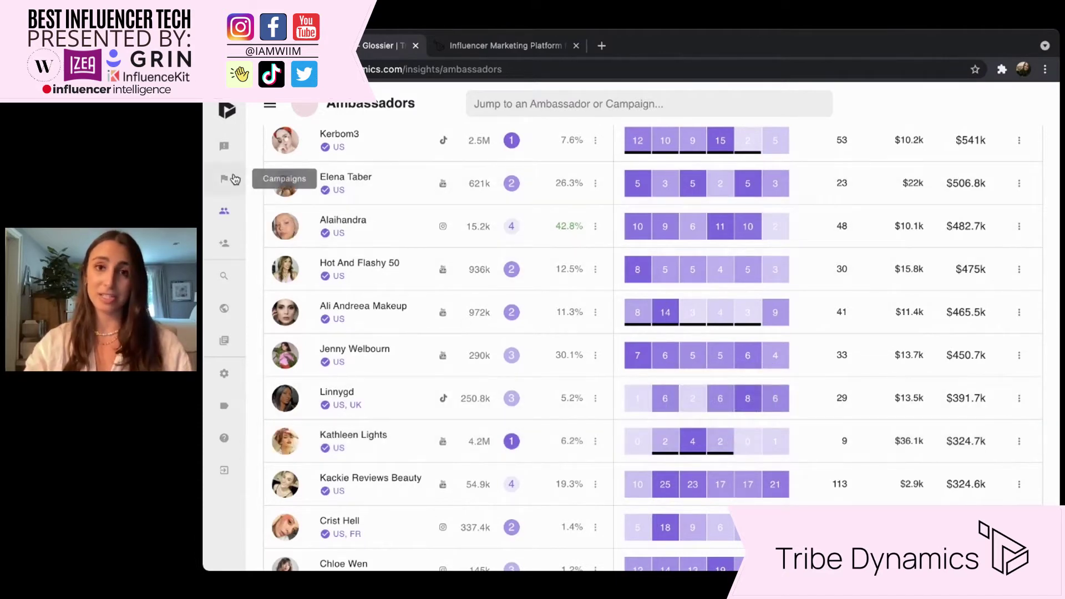
{"action": "mouse_move", "coordinate": [660, 447]}
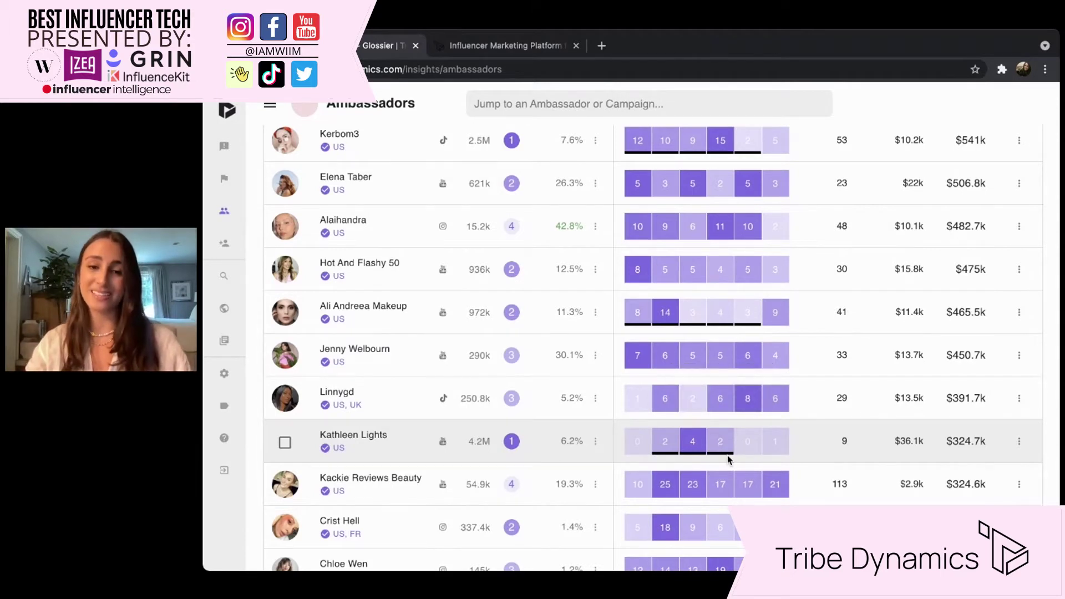
{"action": "mouse_move", "coordinate": [780, 451]}
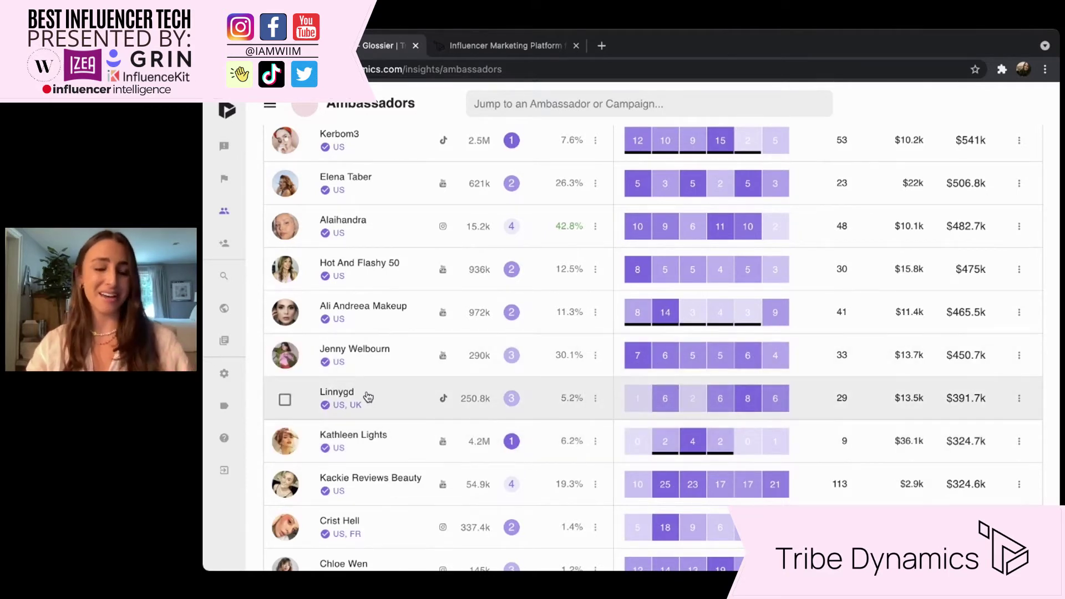
{"action": "mouse_move", "coordinate": [671, 364]}
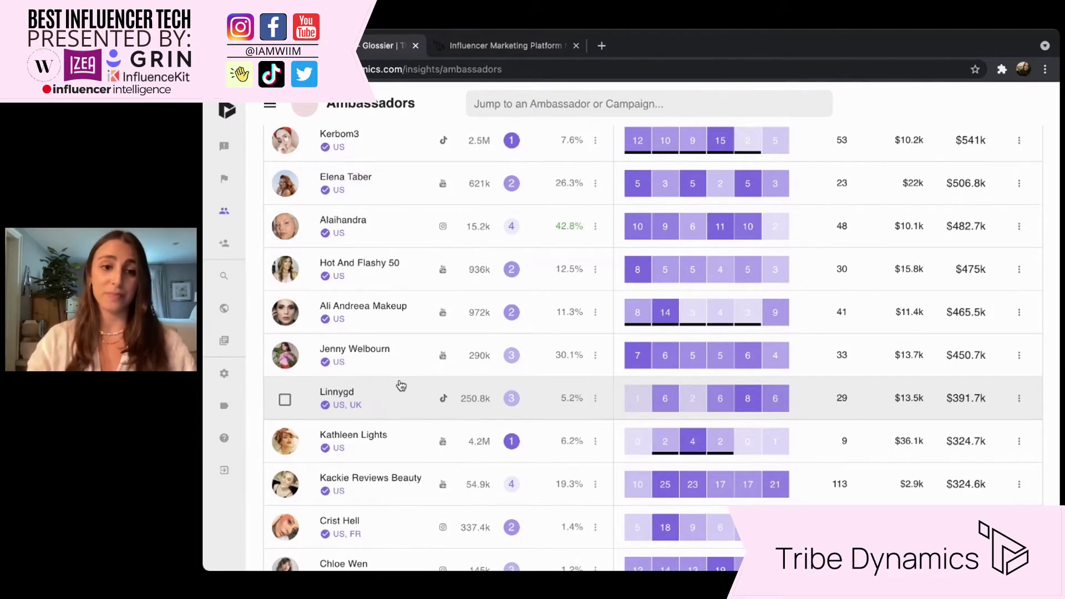
Limit the ambassador table to the Retained group by switching off the New, Lost and Potential groups.
{"action": "scroll", "coordinate": [400, 385], "scroll_direction": "up", "scroll_amount": 5}
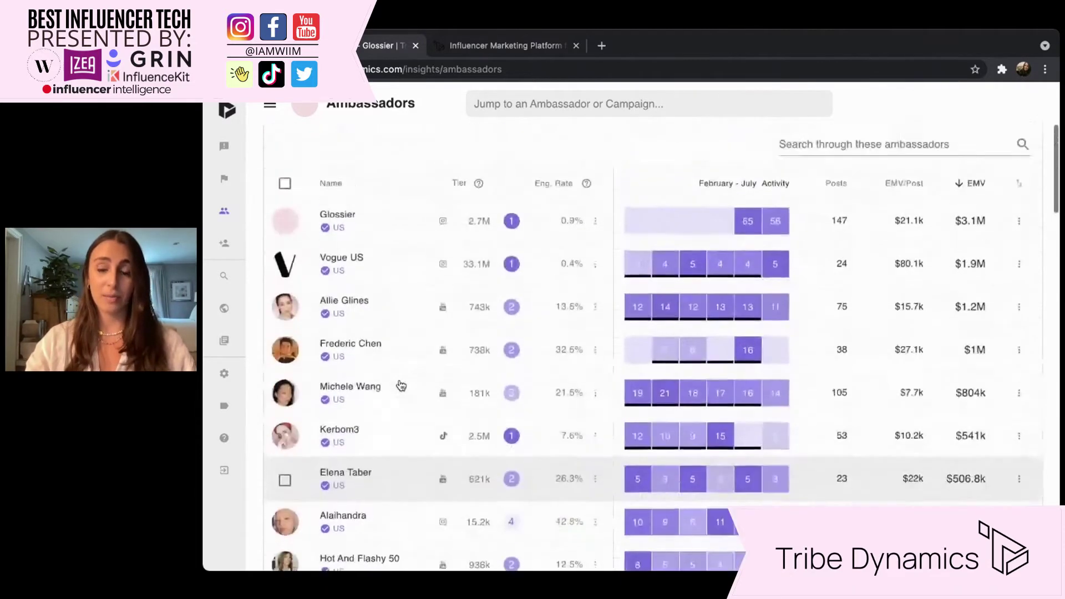
{"action": "scroll", "coordinate": [401, 386], "scroll_direction": "up", "scroll_amount": 1}
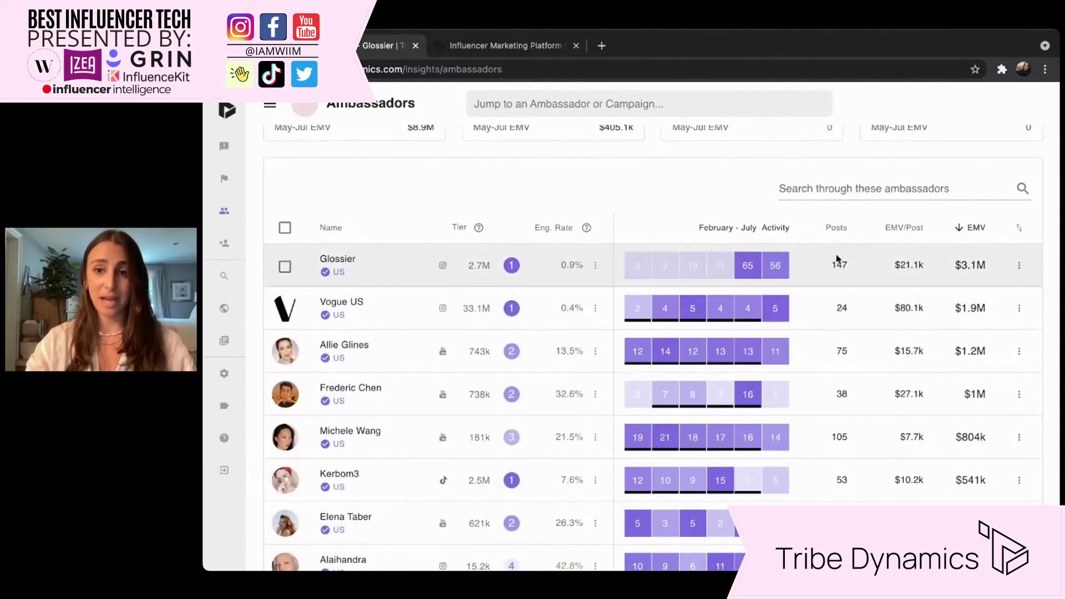
{"action": "scroll", "coordinate": [922, 236], "scroll_direction": "up", "scroll_amount": 3}
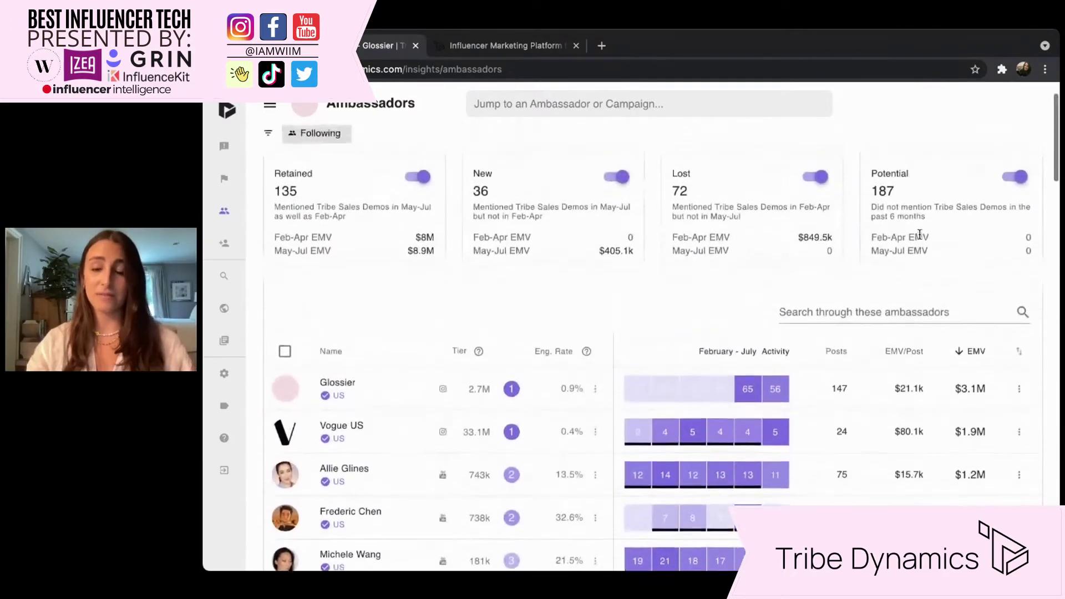
{"action": "scroll", "coordinate": [919, 234], "scroll_direction": "up", "scroll_amount": 1}
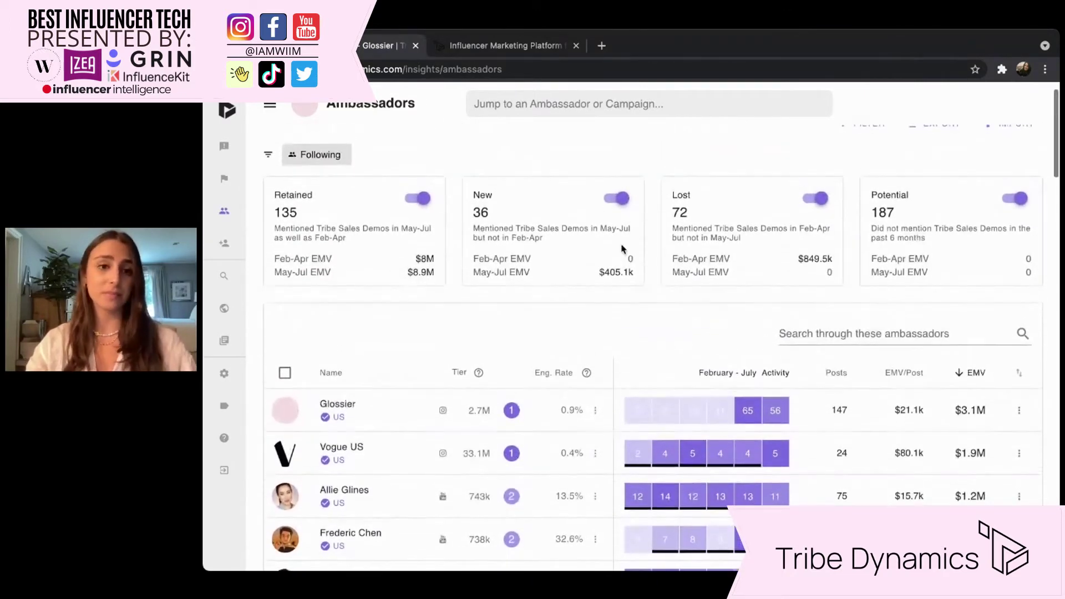
{"action": "left_click", "coordinate": [612, 210]}
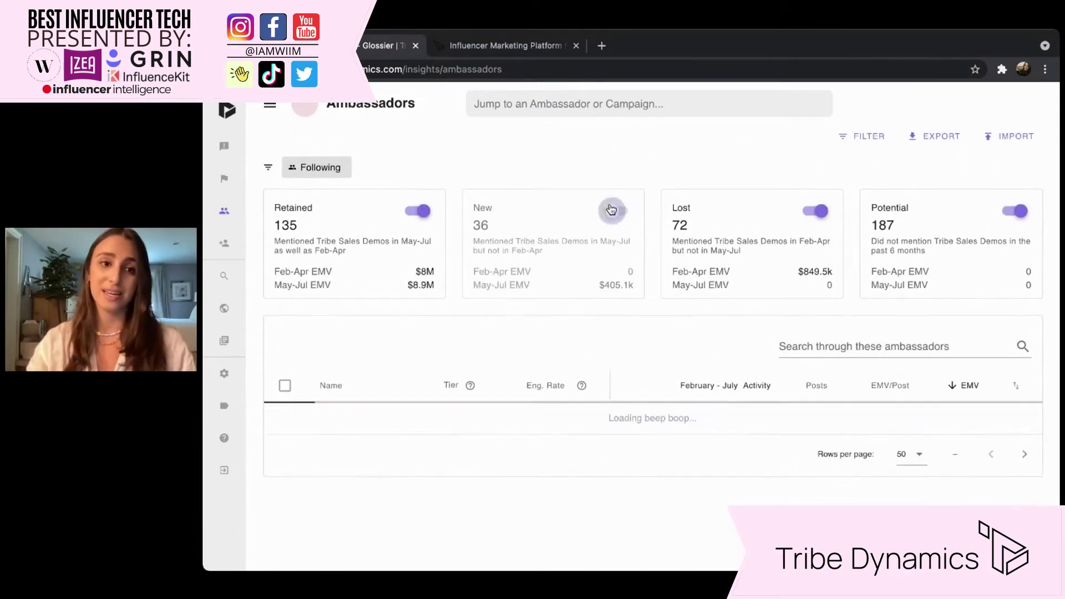
{"action": "left_click", "coordinate": [815, 211]}
{"action": "left_click", "coordinate": [1015, 218]}
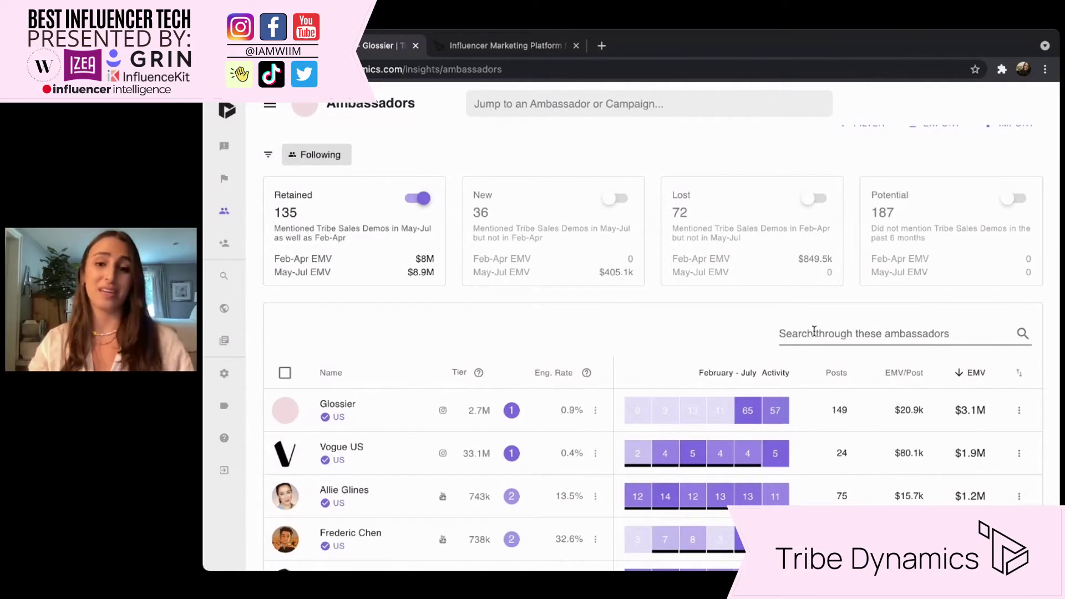
{"action": "scroll", "coordinate": [814, 331], "scroll_direction": "down", "scroll_amount": 1}
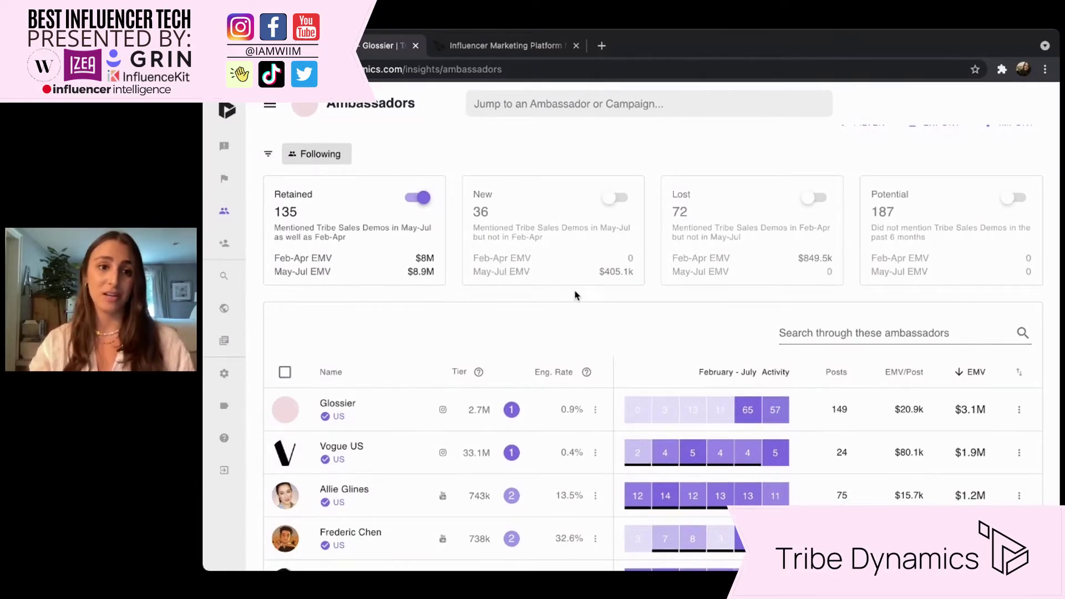
Show only the New group instead of Retained and review the listed ambassadors' activity.
{"action": "left_click", "coordinate": [421, 207]}
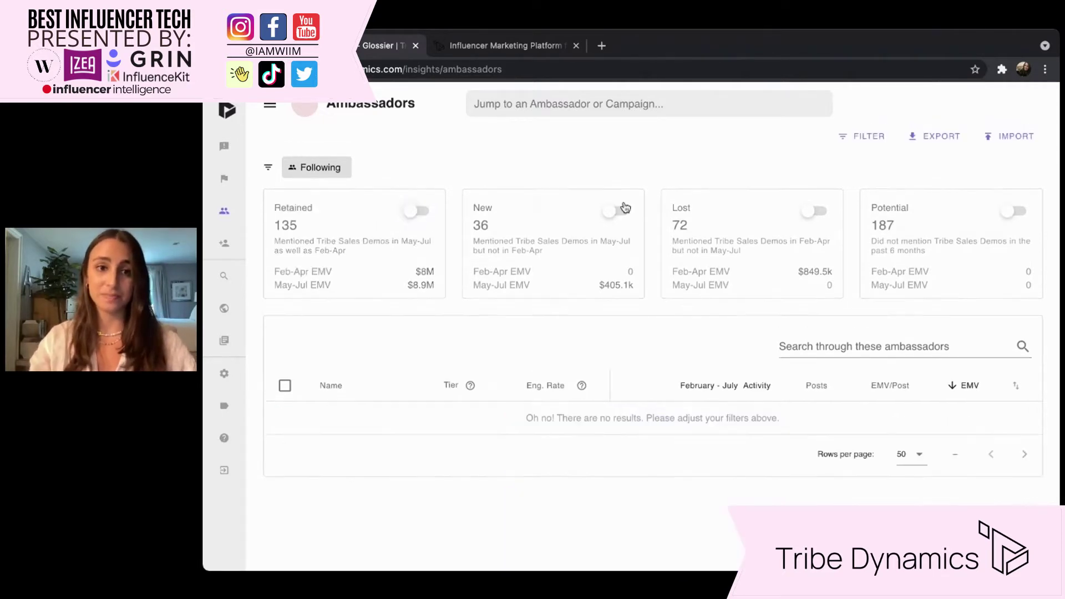
{"action": "left_click", "coordinate": [616, 211]}
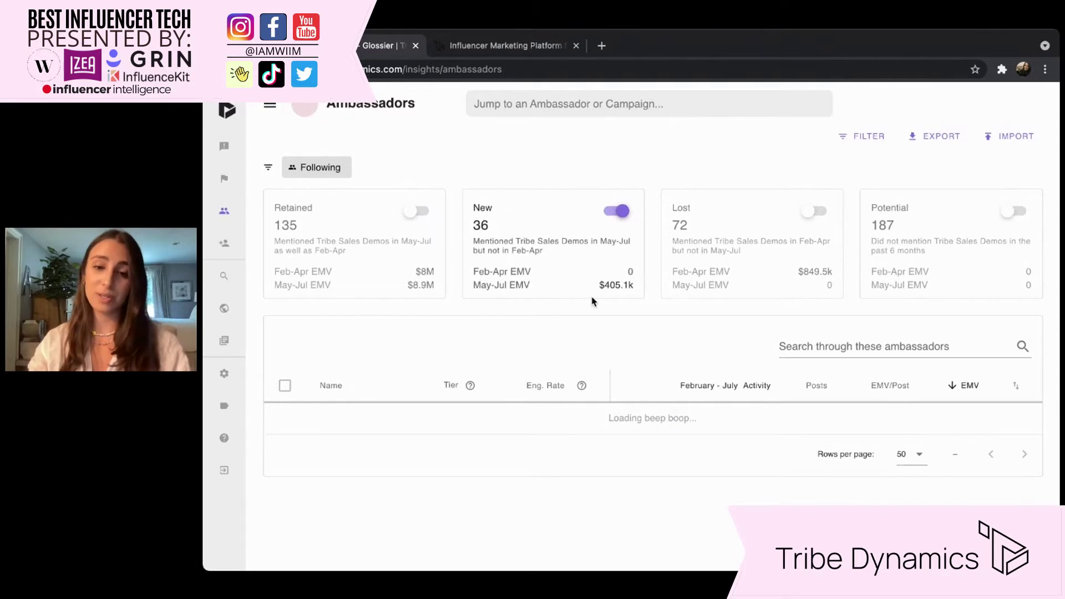
{"action": "scroll", "coordinate": [589, 299], "scroll_direction": "down", "scroll_amount": 1}
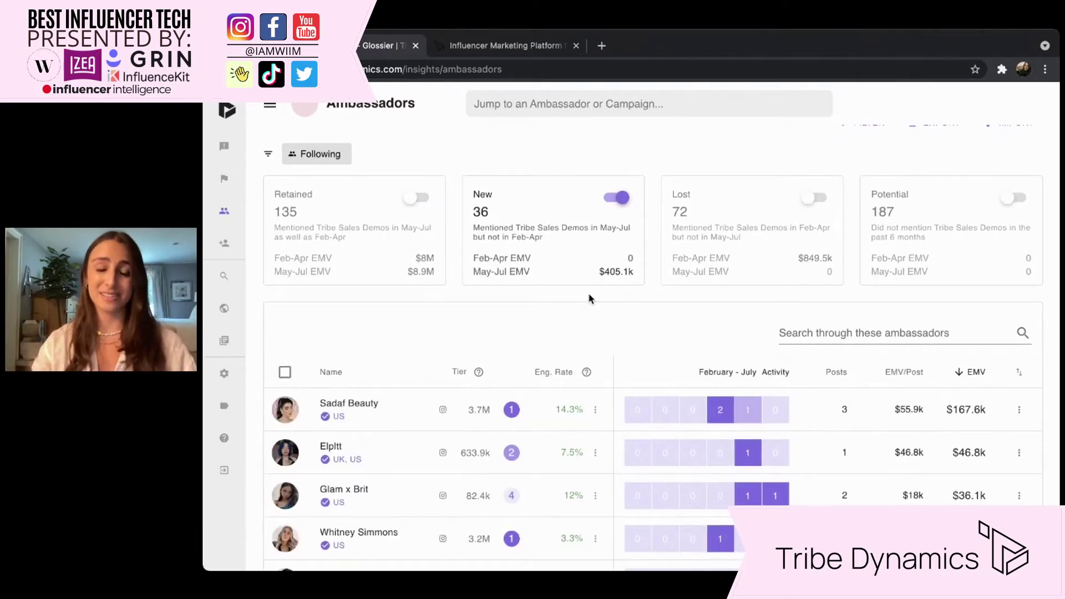
{"action": "scroll", "coordinate": [589, 301], "scroll_direction": "down", "scroll_amount": 3}
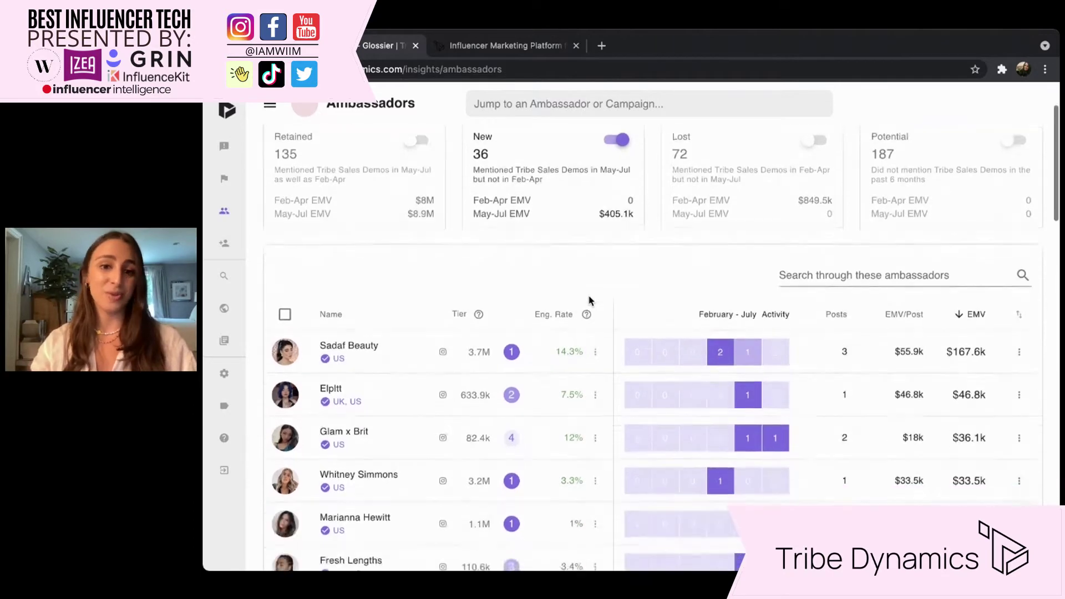
{"action": "scroll", "coordinate": [590, 301], "scroll_direction": "down", "scroll_amount": 2}
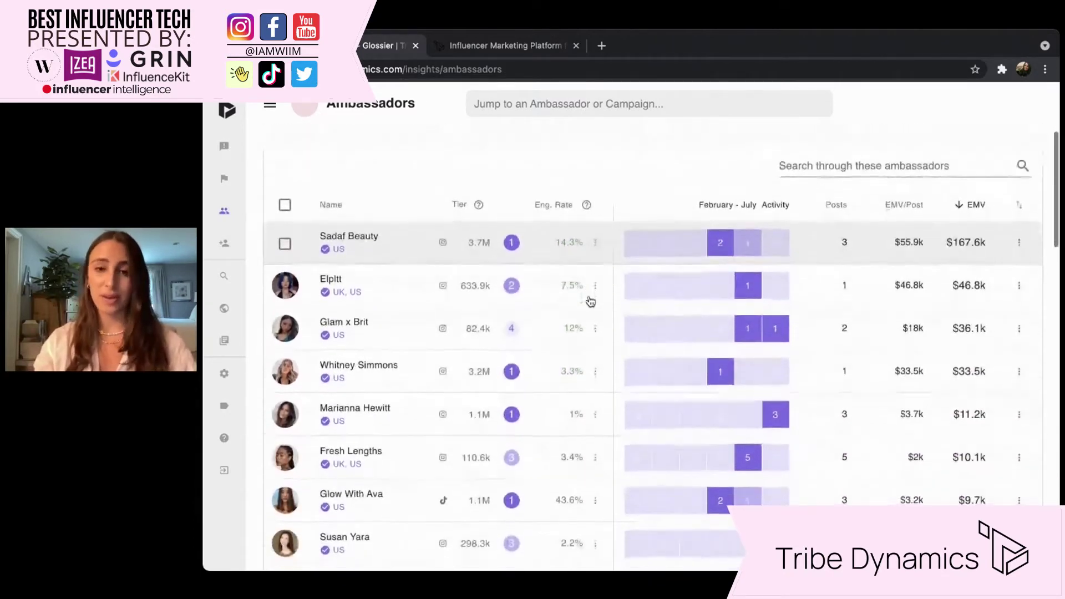
{"action": "scroll", "coordinate": [590, 300], "scroll_direction": "up", "scroll_amount": 2}
{"action": "scroll", "coordinate": [589, 300], "scroll_direction": "up", "scroll_amount": 3}
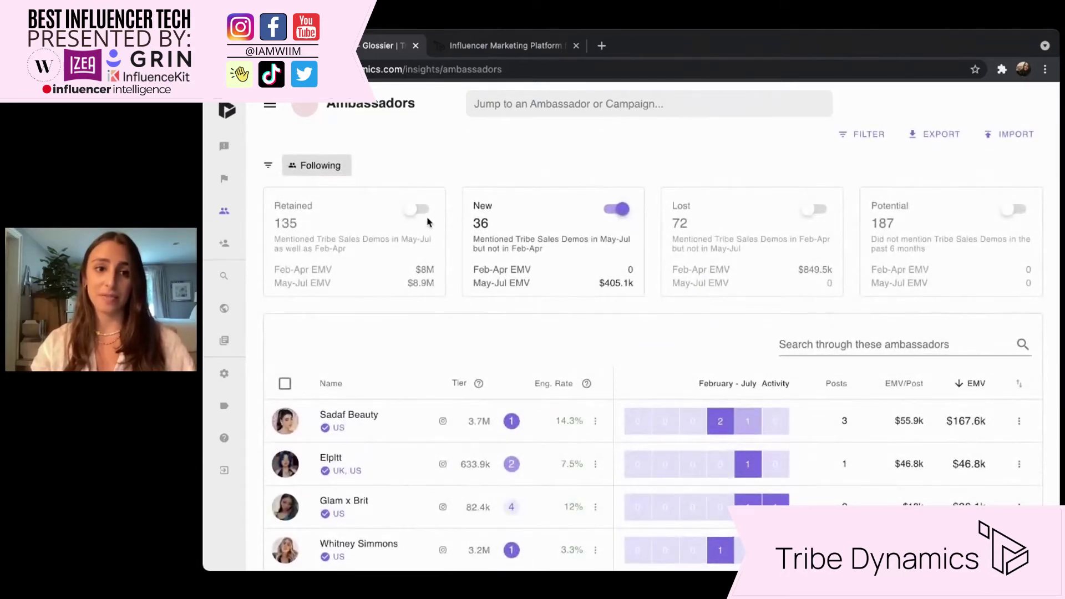
Show only the Lost group instead of New and look through its ambassadors' activity.
{"action": "left_click", "coordinate": [615, 210]}
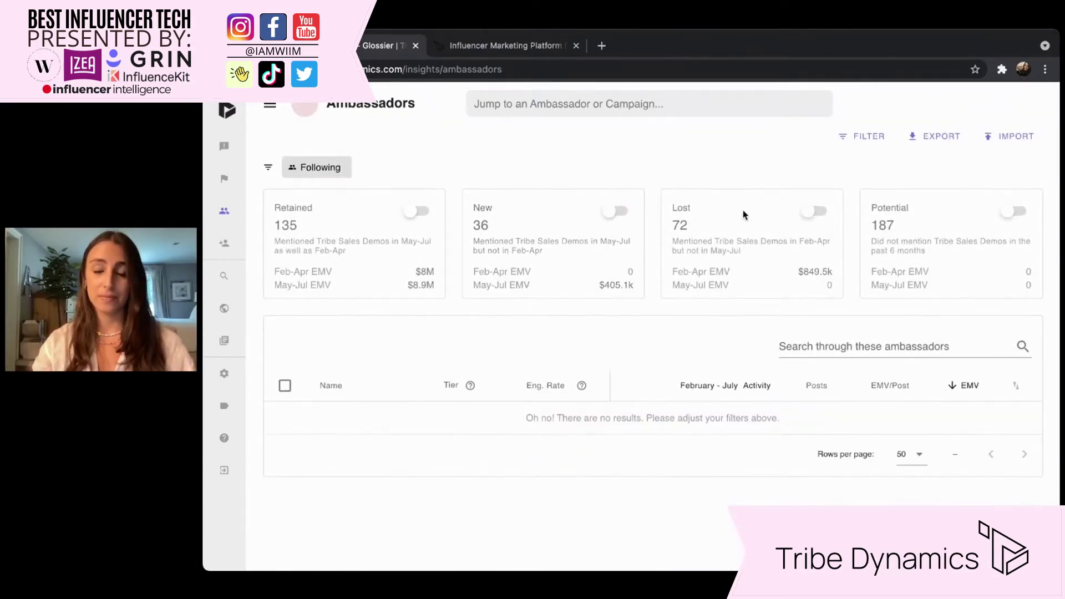
{"action": "left_click", "coordinate": [813, 211]}
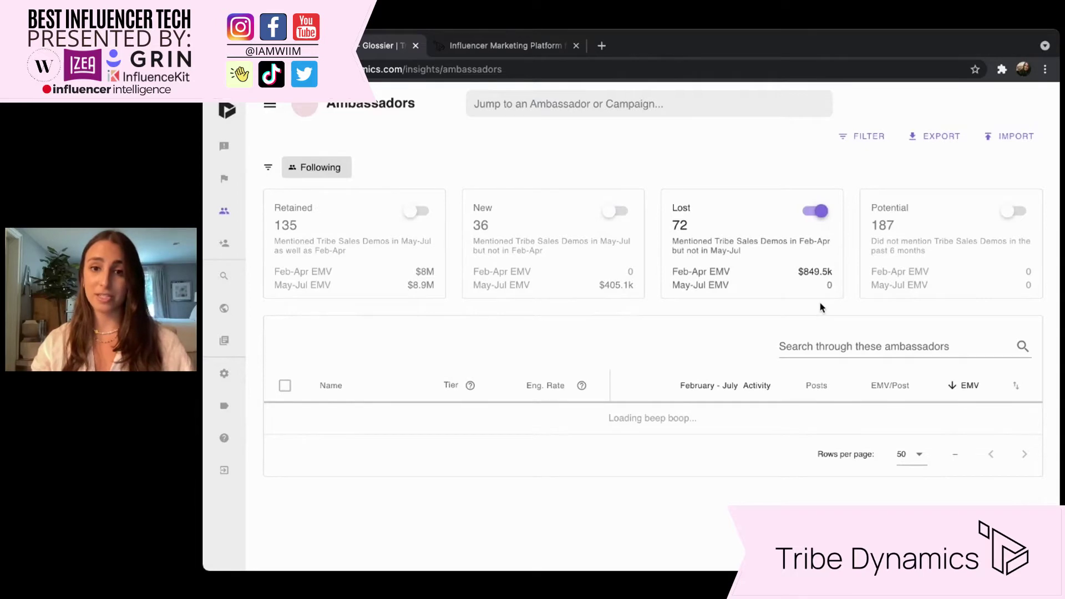
{"action": "scroll", "coordinate": [820, 304], "scroll_direction": "down", "scroll_amount": 1}
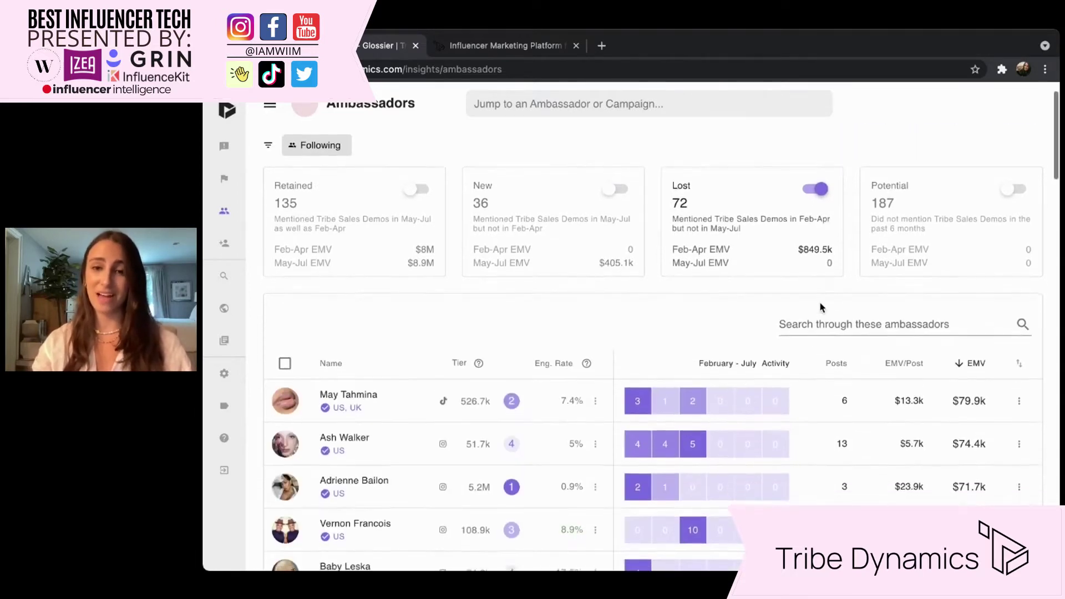
{"action": "scroll", "coordinate": [821, 306], "scroll_direction": "down", "scroll_amount": 3}
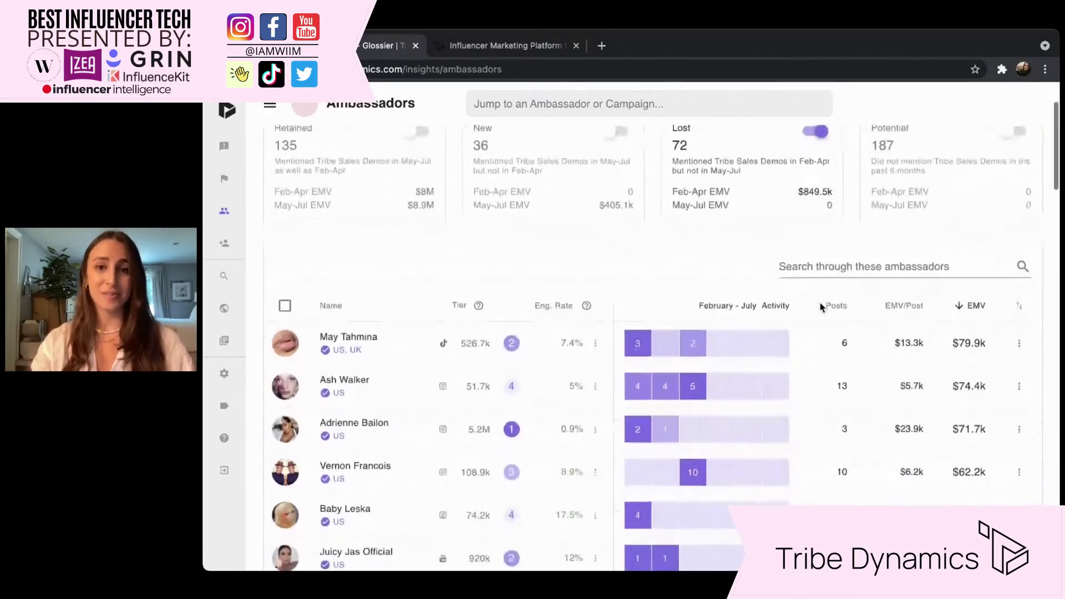
{"action": "scroll", "coordinate": [819, 303], "scroll_direction": "down", "scroll_amount": 4}
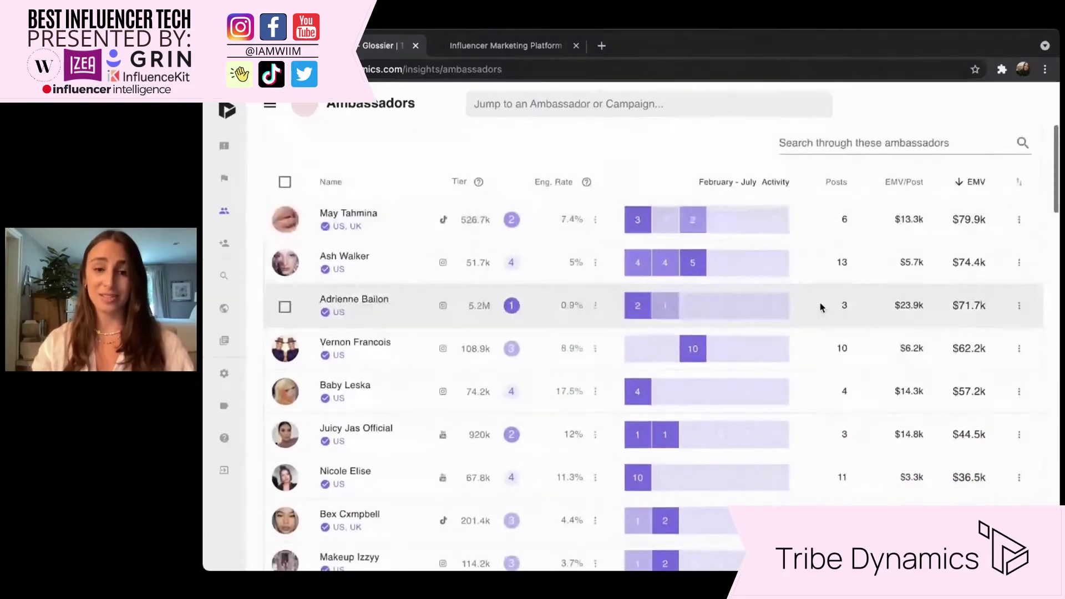
{"action": "scroll", "coordinate": [821, 307], "scroll_direction": "down", "scroll_amount": 1}
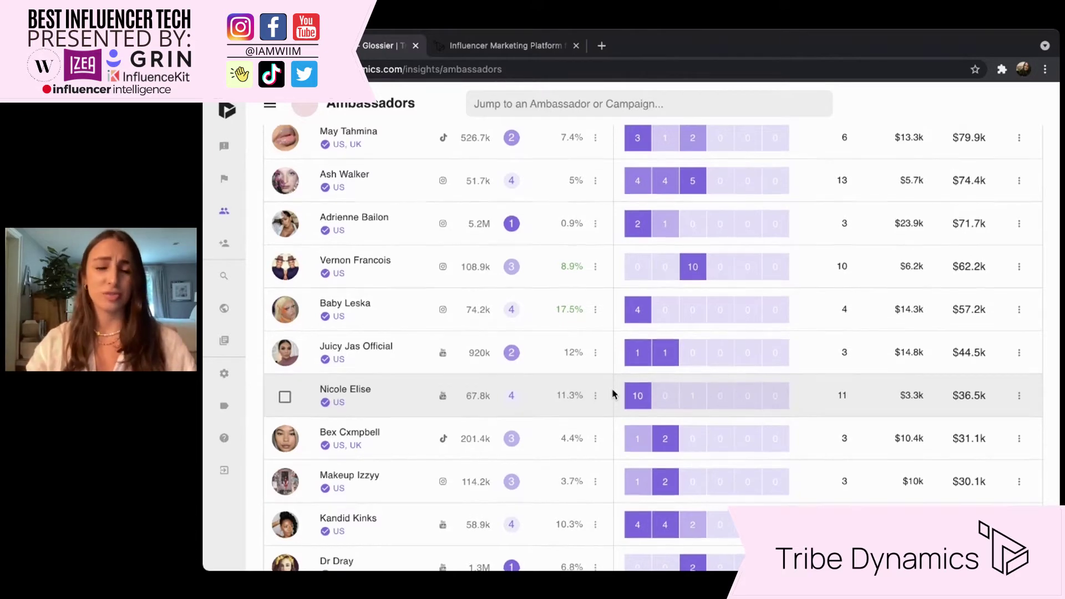
{"action": "scroll", "coordinate": [612, 394], "scroll_direction": "up", "scroll_amount": 5}
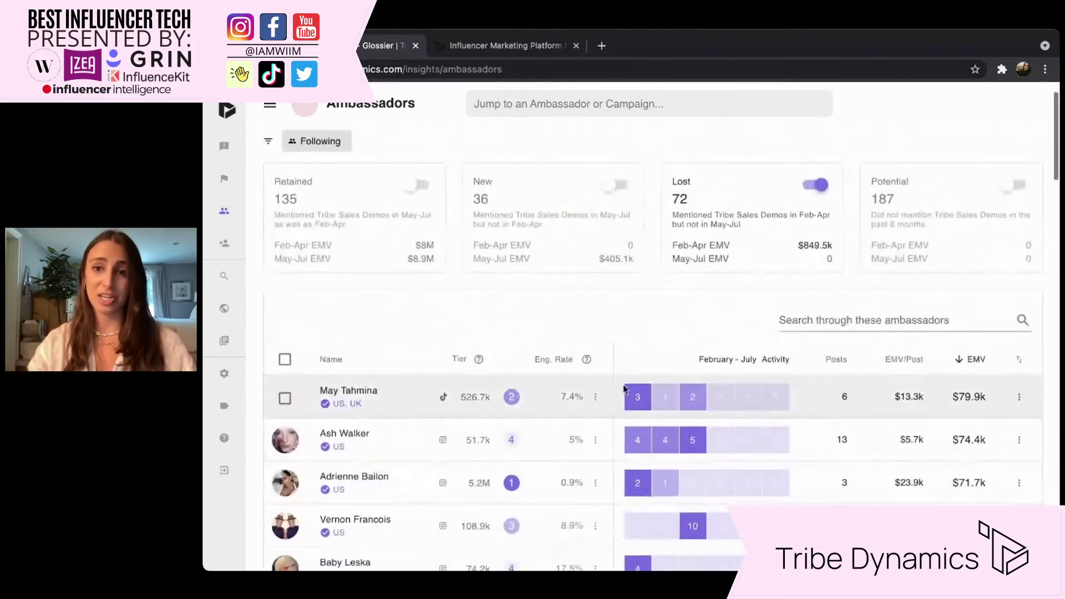
Show only the Potential group in place of Lost, and add the Lost and Retained groups back to the table.
{"action": "left_click", "coordinate": [1020, 185]}
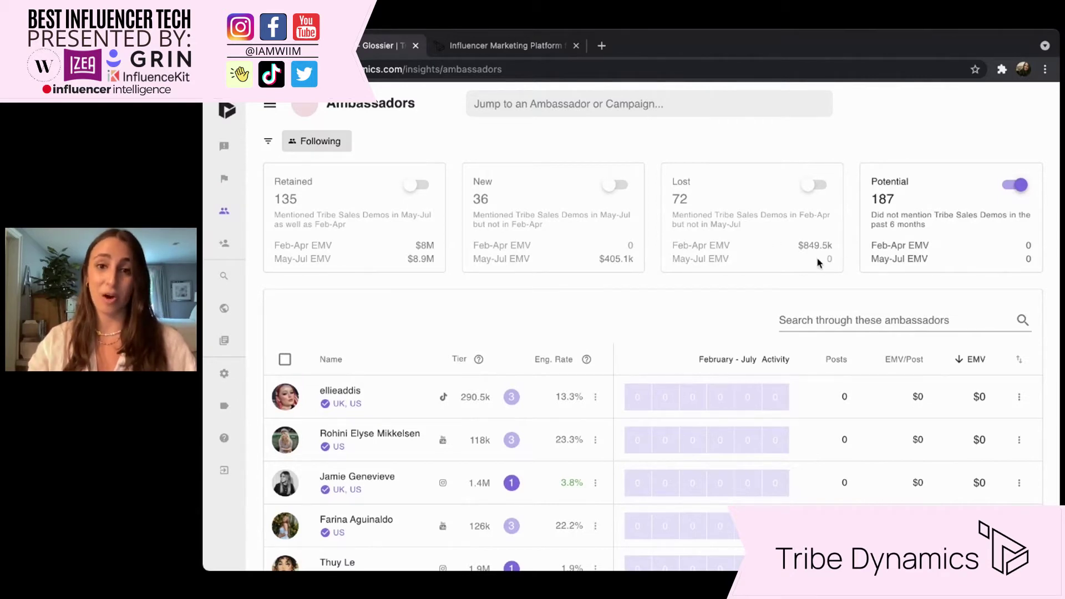
{"action": "left_click", "coordinate": [821, 190]}
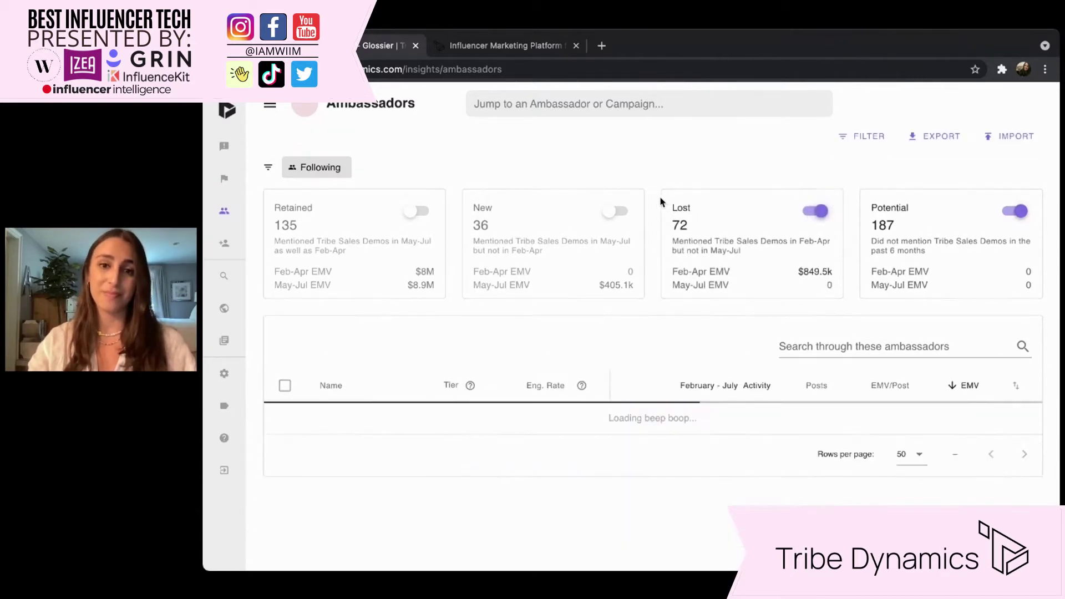
{"action": "left_click", "coordinate": [412, 183]}
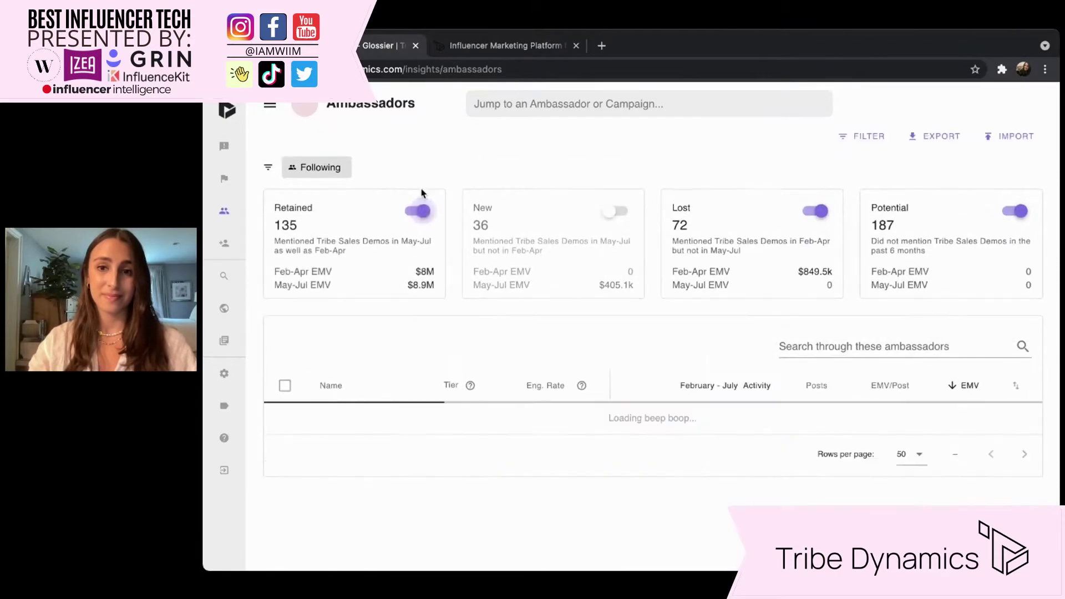
Open the profile of the US YouTube ambassador with 621k followers from the table.
{"action": "scroll", "coordinate": [499, 342], "scroll_direction": "down", "scroll_amount": 4}
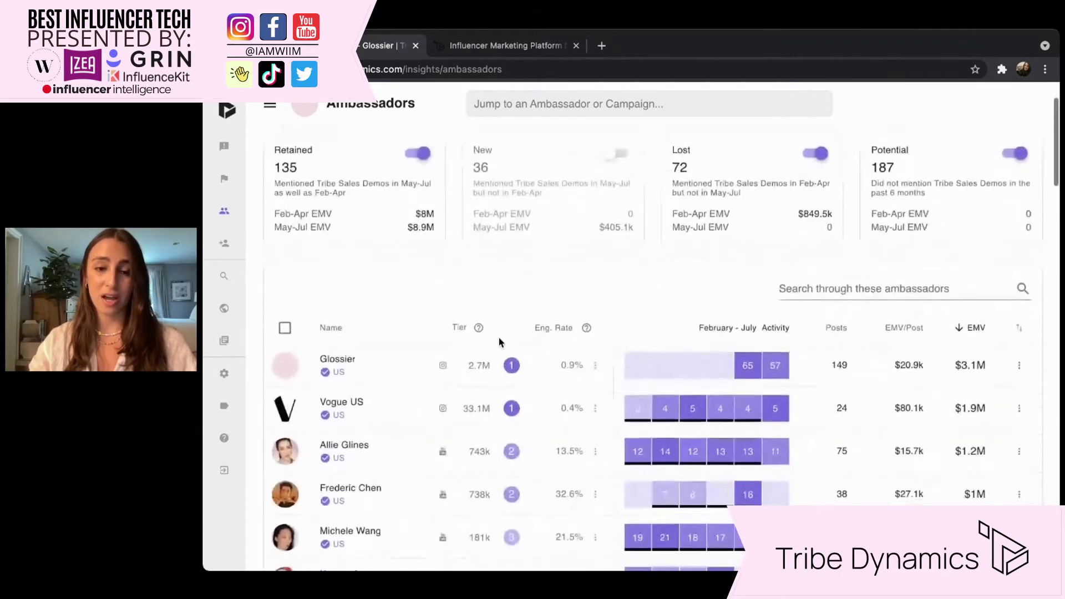
{"action": "scroll", "coordinate": [499, 343], "scroll_direction": "down", "scroll_amount": 3}
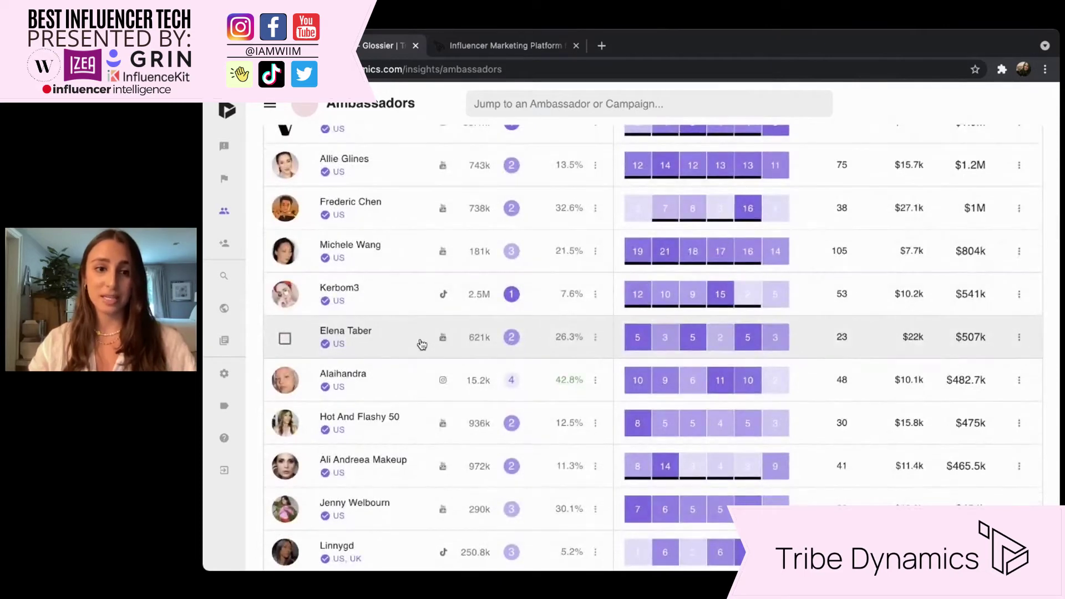
{"action": "left_click", "coordinate": [421, 339]}
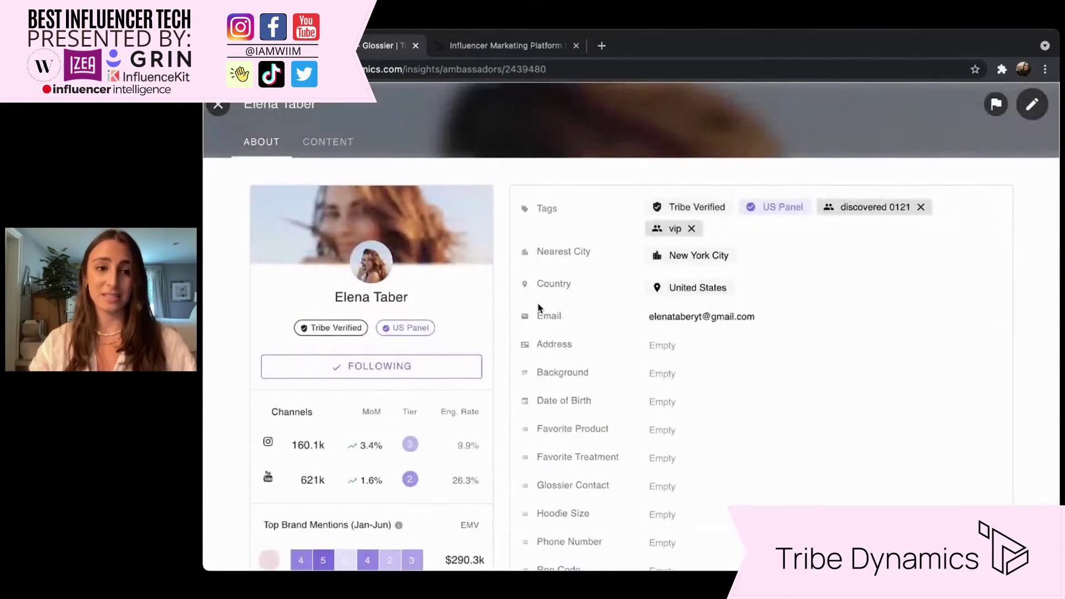
Open the ambassador's Instagram channel from the profile's channel list and return to the profile.
{"action": "scroll", "coordinate": [538, 307], "scroll_direction": "down", "scroll_amount": 1}
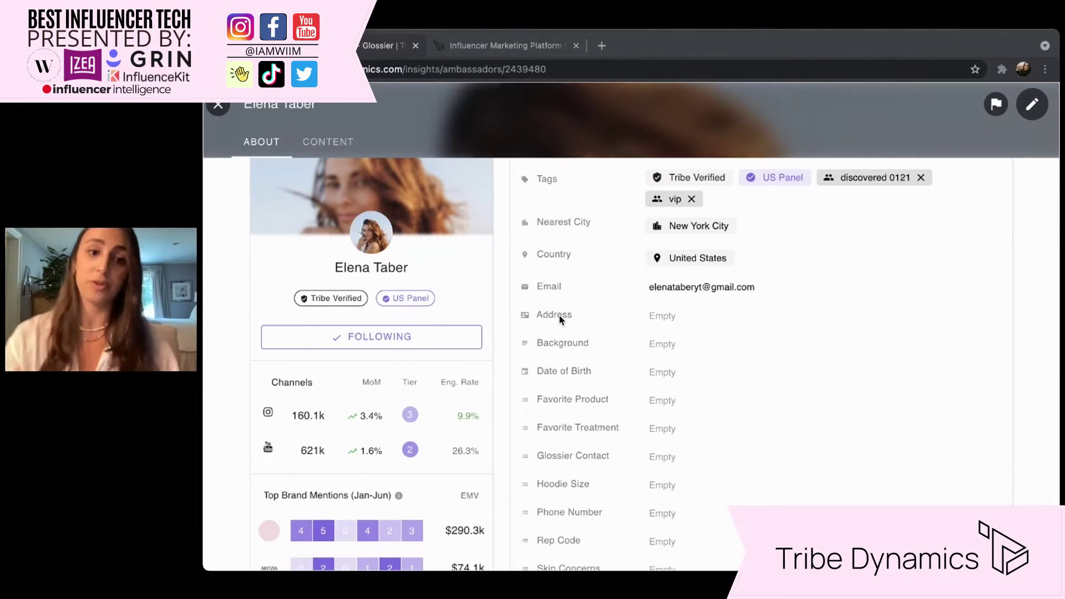
{"action": "left_click", "coordinate": [381, 411]}
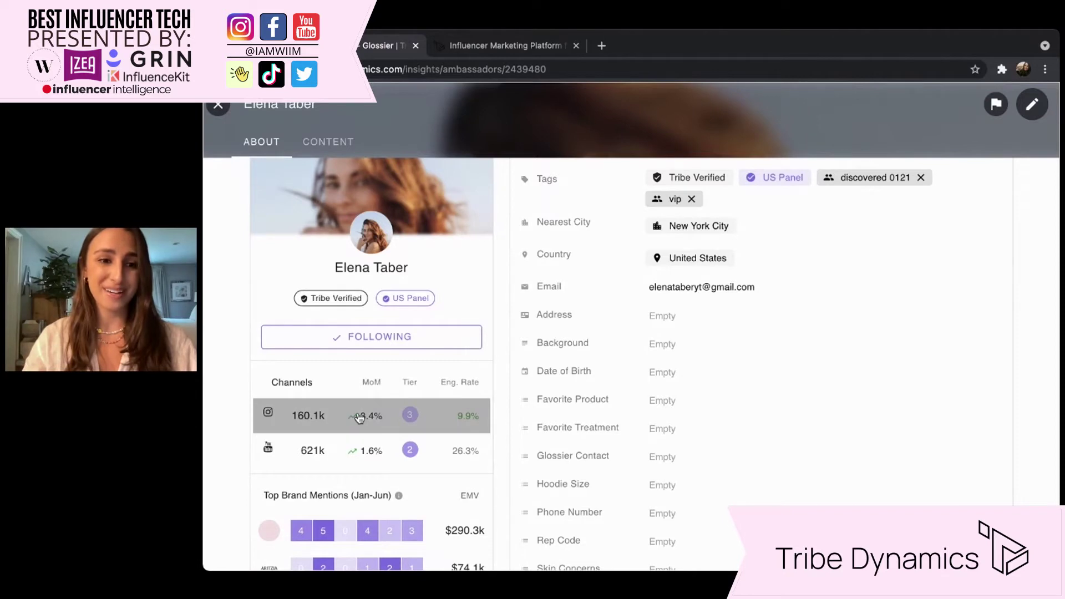
{"action": "left_click", "coordinate": [537, 47]}
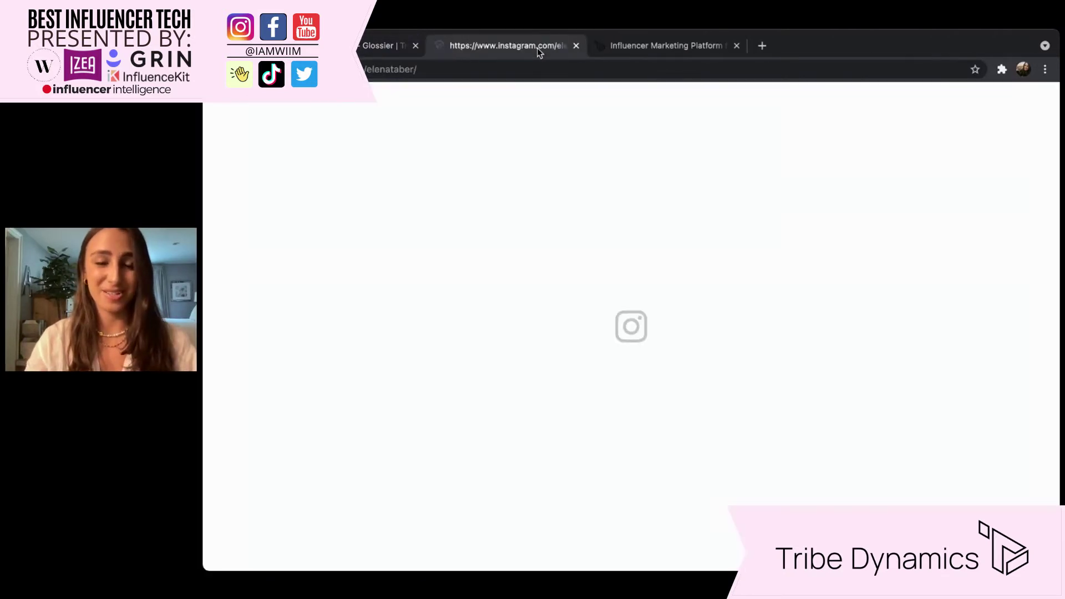
{"action": "left_click", "coordinate": [381, 46]}
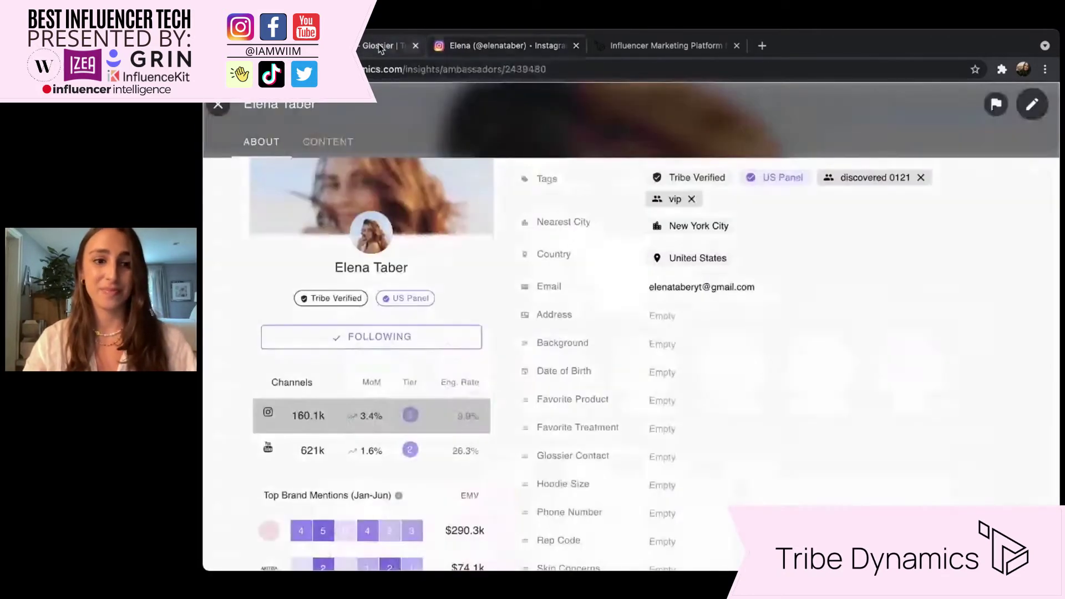
Examine the ambassador's top brand mentions for January to June, checking EMV per brand and the monthly post breakdown.
{"action": "scroll", "coordinate": [529, 269], "scroll_direction": "down", "scroll_amount": 5}
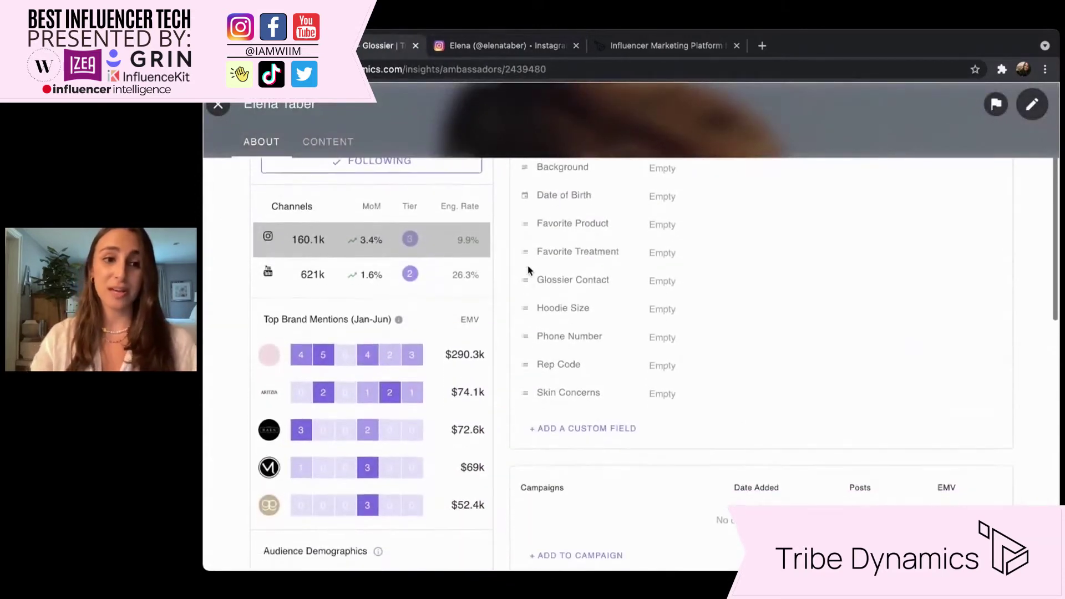
{"action": "mouse_move", "coordinate": [272, 345]}
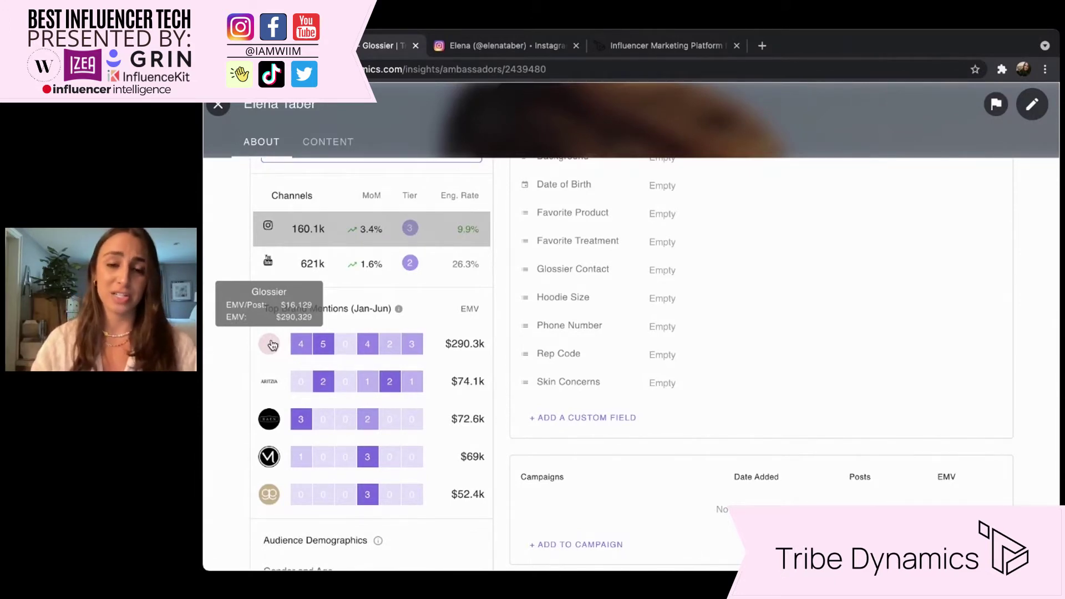
{"action": "mouse_move", "coordinate": [270, 388]}
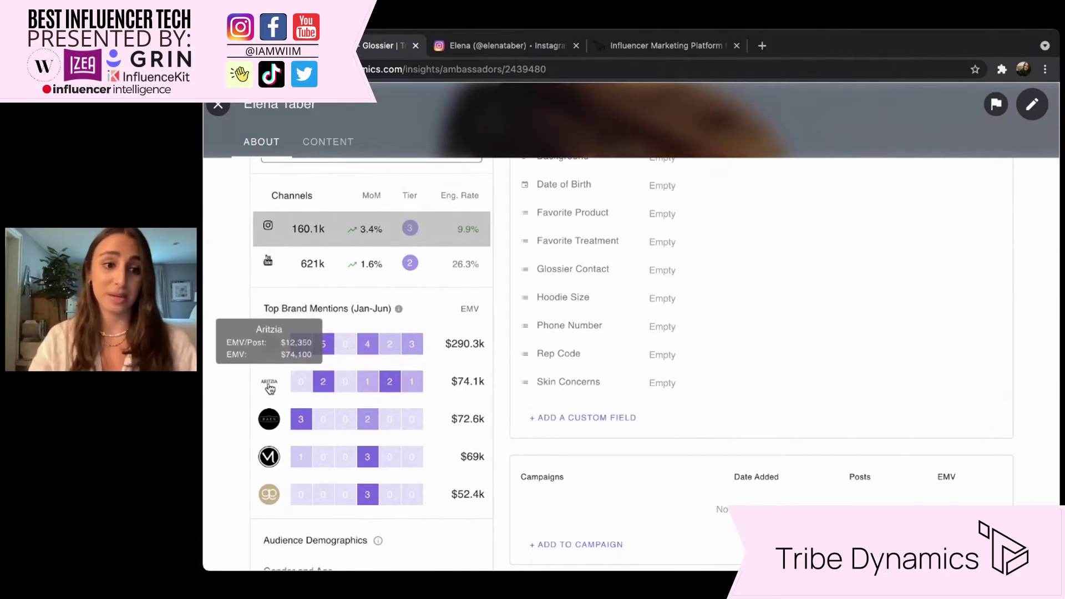
{"action": "mouse_move", "coordinate": [270, 424]}
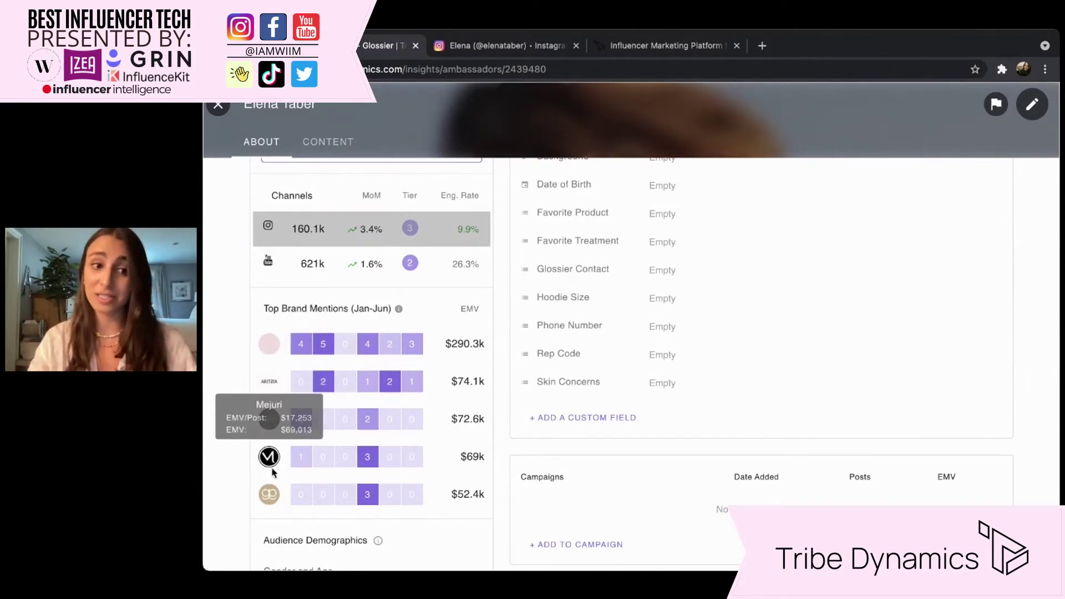
{"action": "mouse_move", "coordinate": [272, 502]}
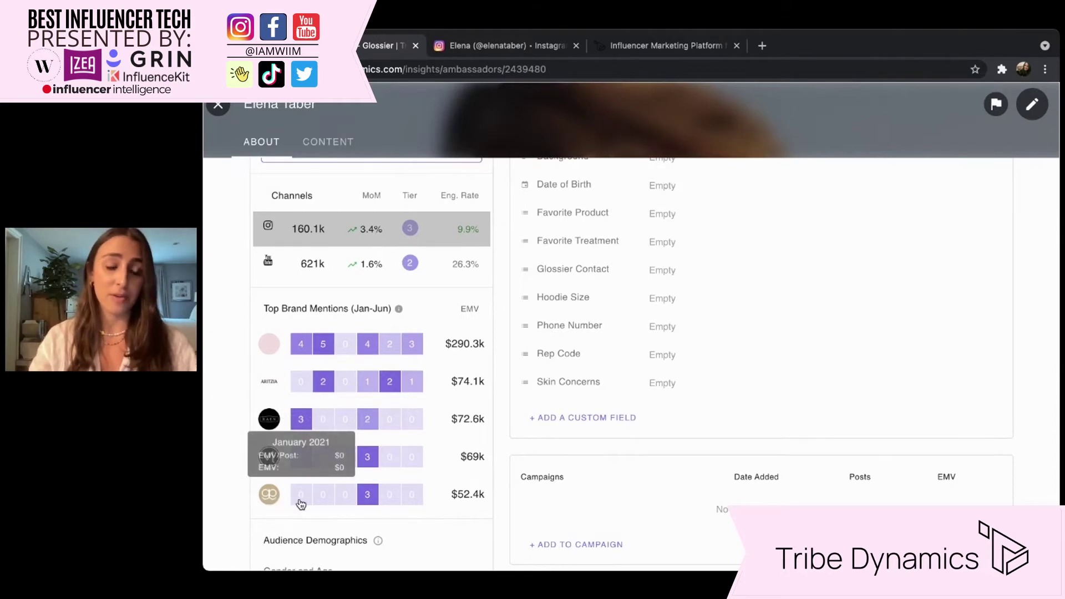
{"action": "mouse_move", "coordinate": [328, 504]}
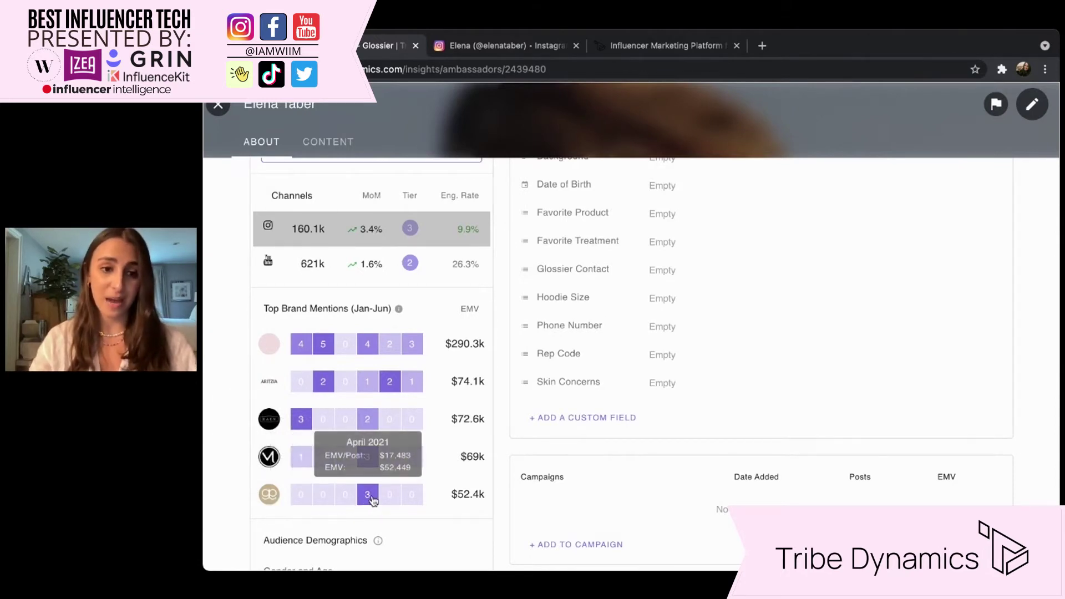
{"action": "mouse_move", "coordinate": [414, 503]}
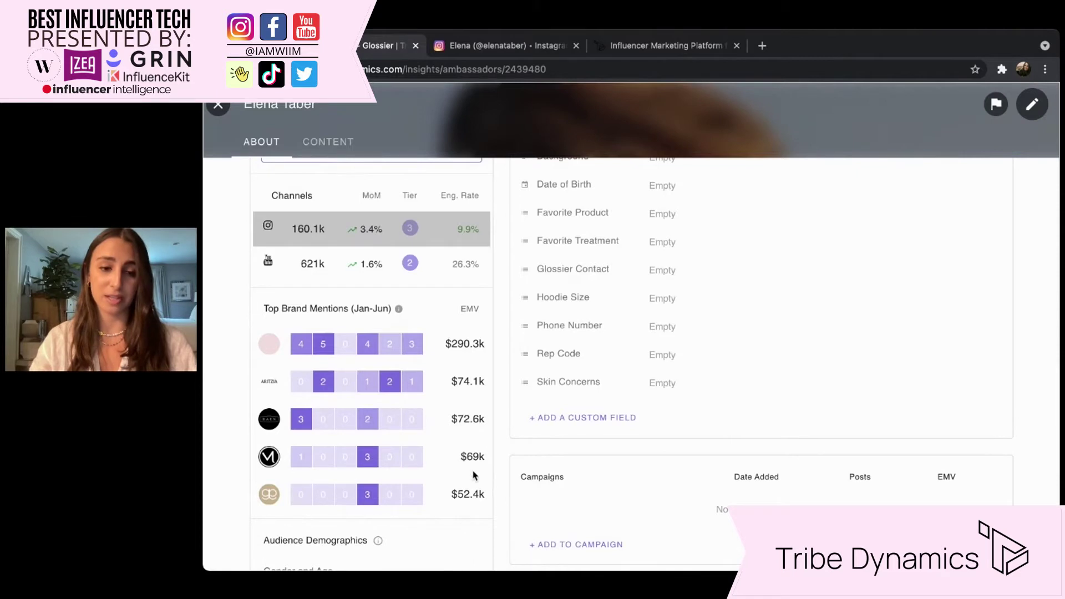
Review the audience demographics by gender, age and country, and return to the profile's contact details.
{"action": "scroll", "coordinate": [482, 486], "scroll_direction": "down", "scroll_amount": 5}
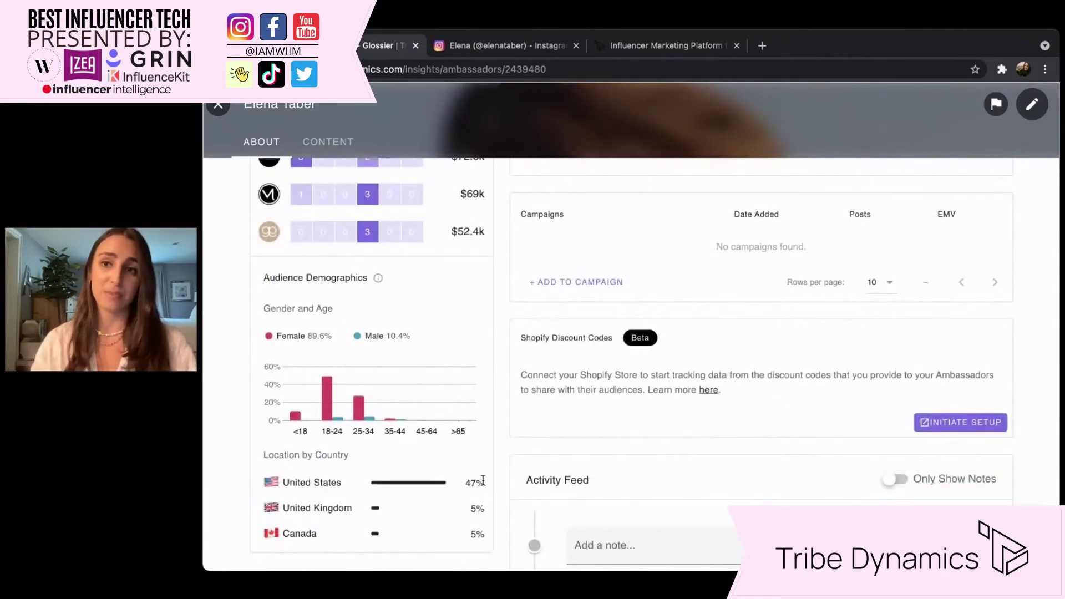
{"action": "scroll", "coordinate": [482, 480], "scroll_direction": "down", "scroll_amount": 1}
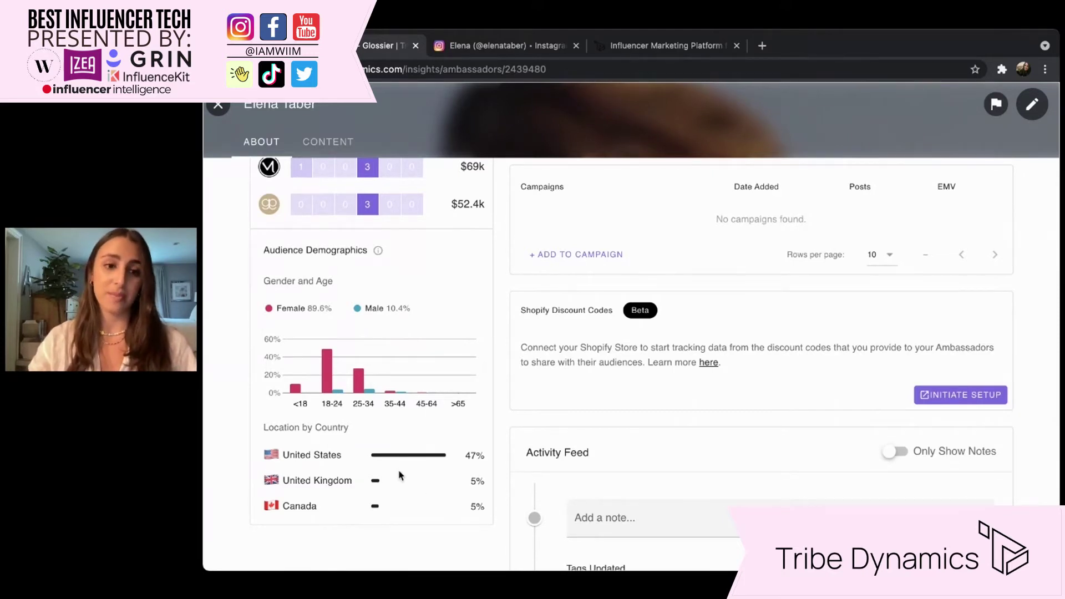
{"action": "scroll", "coordinate": [503, 414], "scroll_direction": "up", "scroll_amount": 8}
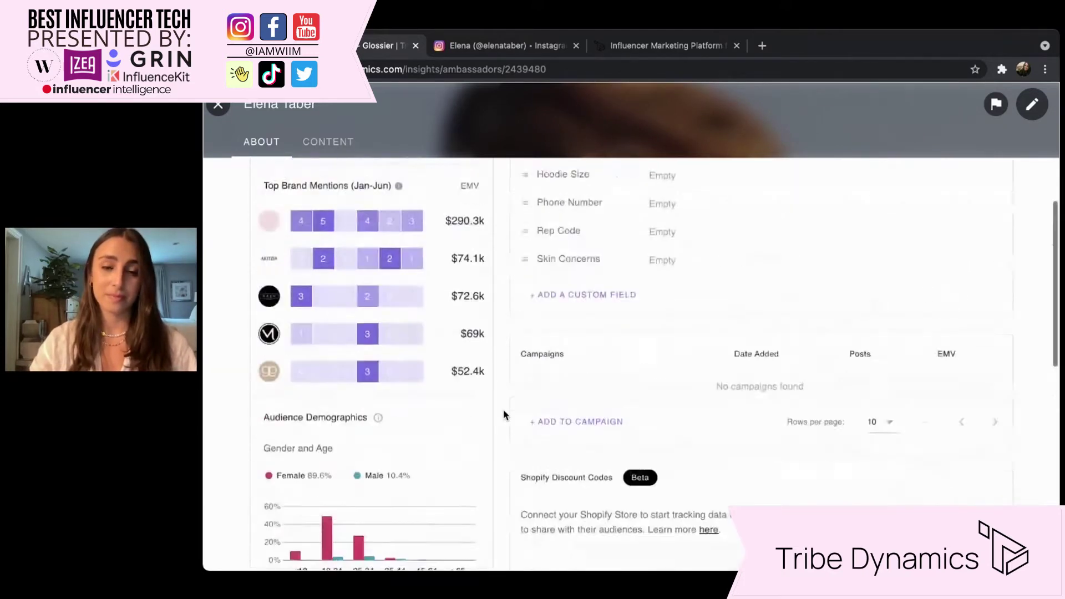
{"action": "scroll", "coordinate": [503, 413], "scroll_direction": "up", "scroll_amount": 2}
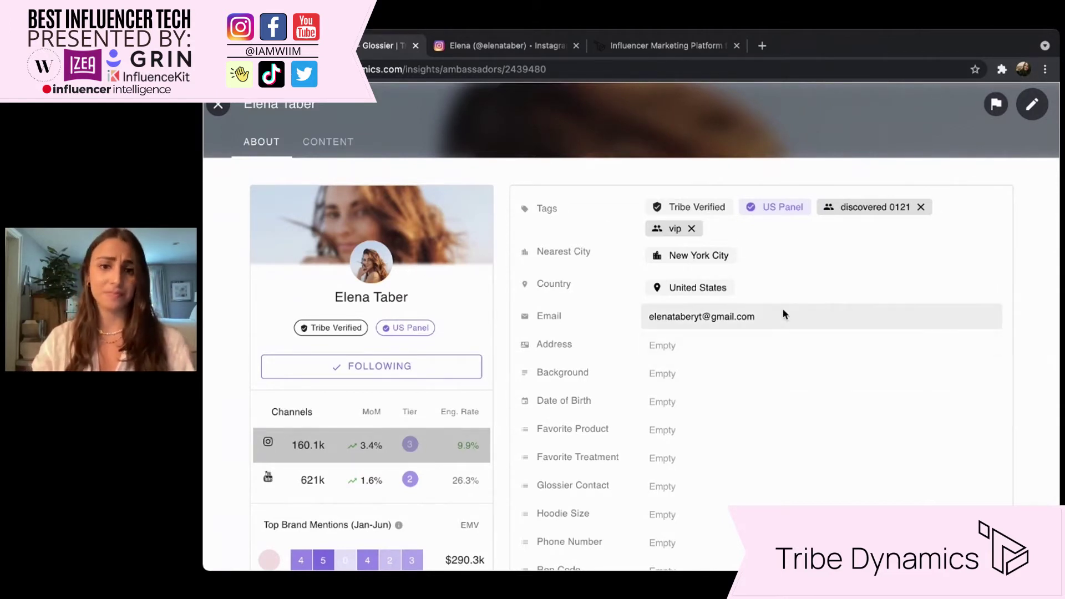
Draft a custom text field named Foundation Shade, rename it Horoscope, and discard it without saving.
{"action": "left_click", "coordinate": [712, 349]}
{"action": "left_click", "coordinate": [614, 372]}
{"action": "scroll", "coordinate": [614, 372], "scroll_direction": "down", "scroll_amount": 5}
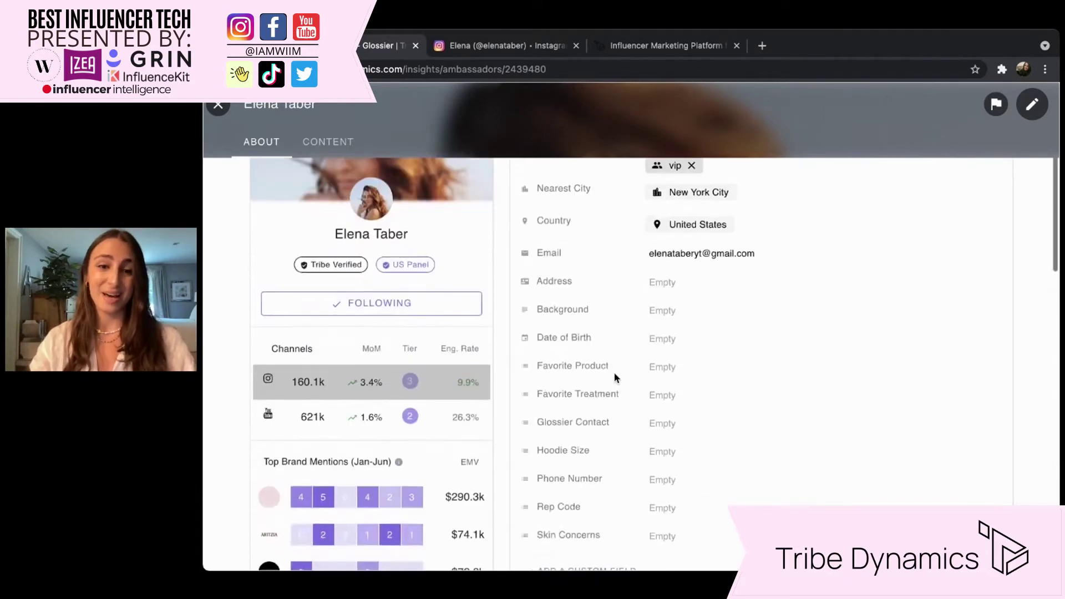
{"action": "left_click", "coordinate": [608, 452]}
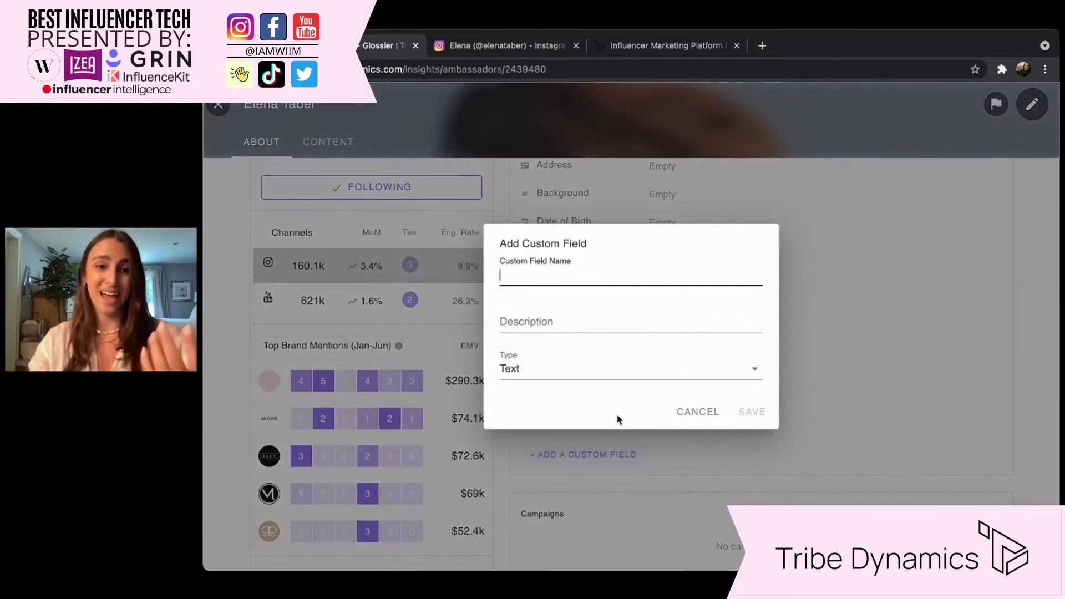
{"action": "type", "text": "F"}
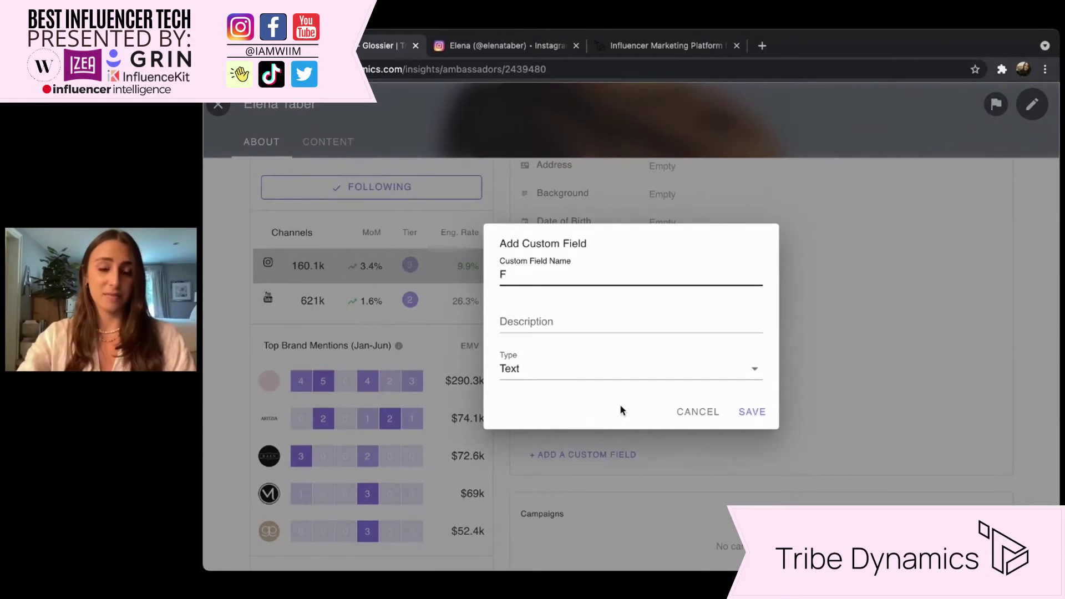
{"action": "type", "text": "oundation Shade"}
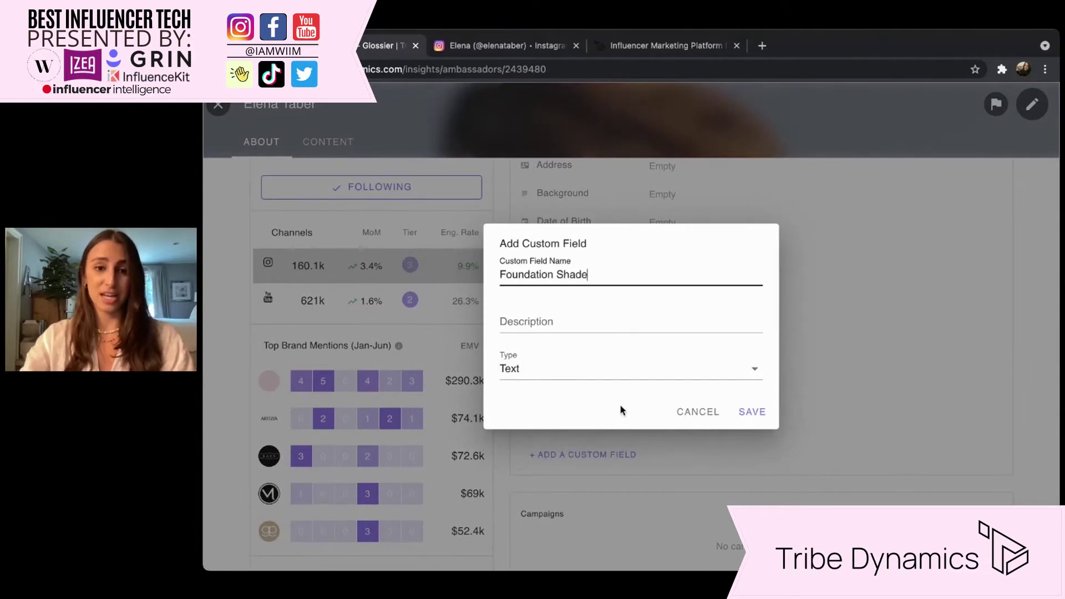
{"action": "triple_click", "coordinate": [586, 266]}
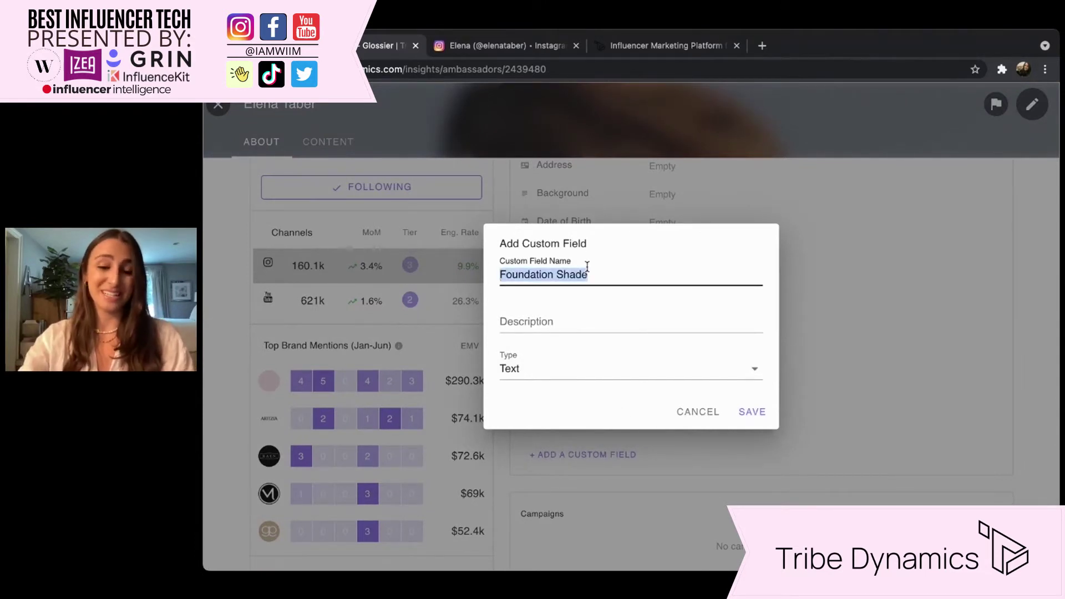
{"action": "type", "text": "Horosco"}
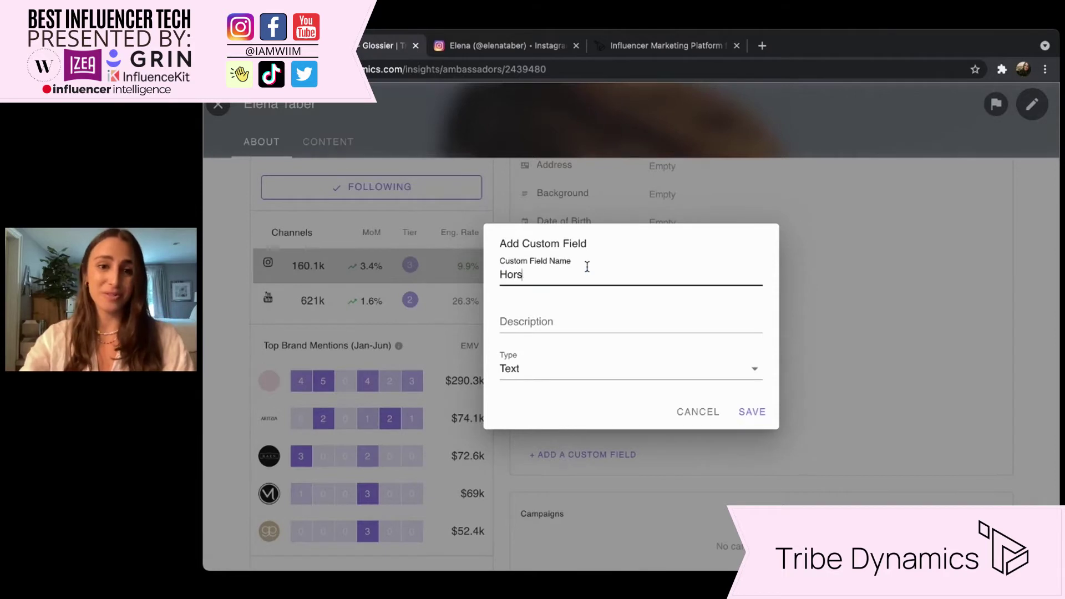
{"action": "type", "text": "pe"}
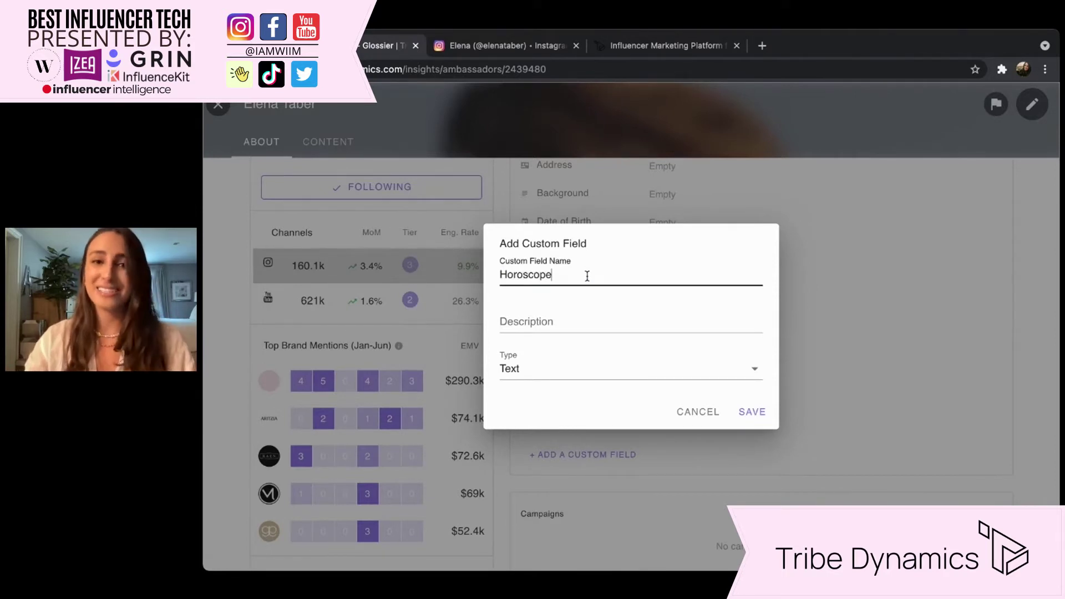
{"action": "double_click", "coordinate": [569, 274]}
{"action": "left_click", "coordinate": [696, 413]}
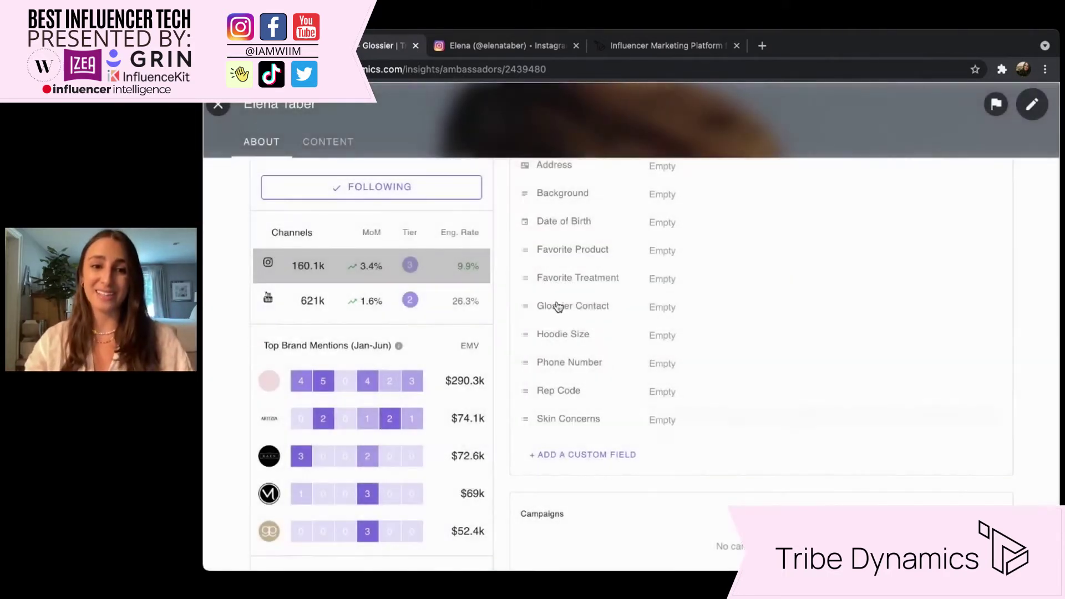
Add the tags Paid Partner and Gifting Partner to the ambassador's profile.
{"action": "scroll", "coordinate": [559, 306], "scroll_direction": "up", "scroll_amount": 1}
{"action": "scroll", "coordinate": [597, 264], "scroll_direction": "up", "scroll_amount": 2}
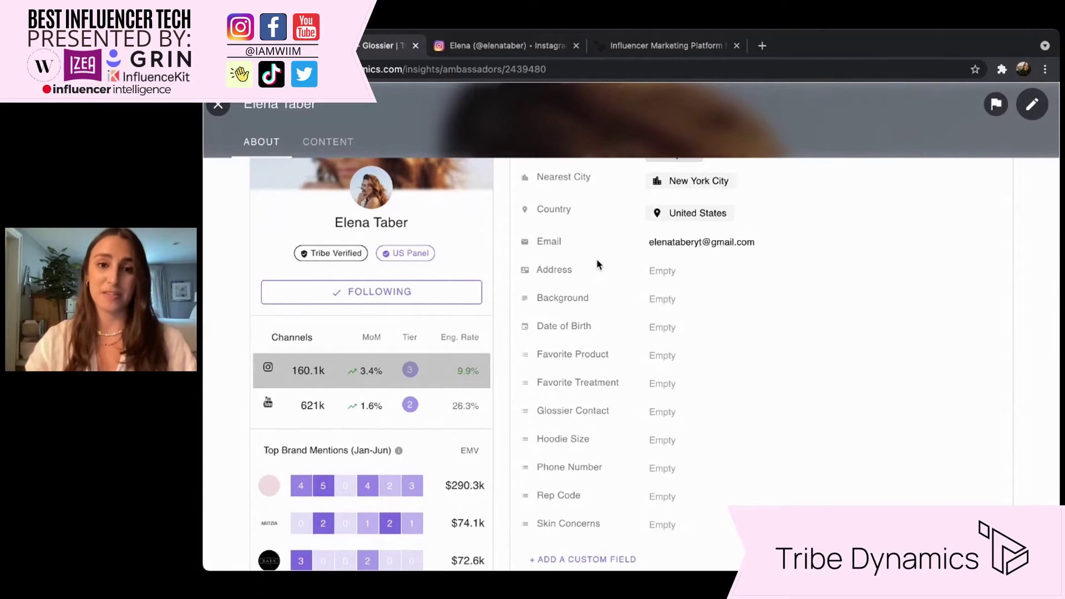
{"action": "scroll", "coordinate": [598, 265], "scroll_direction": "up", "scroll_amount": 1}
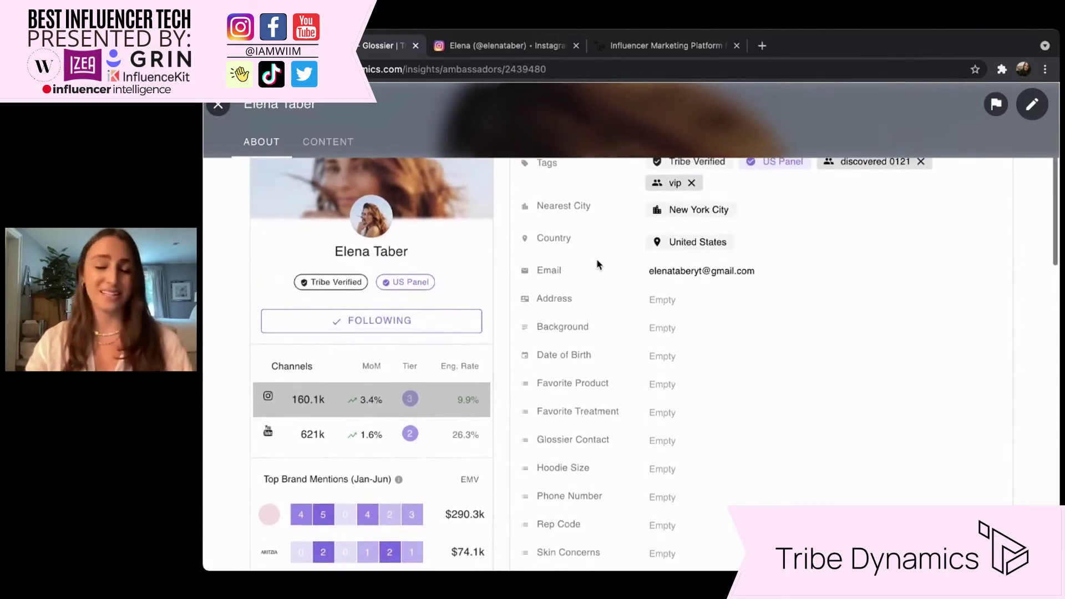
{"action": "scroll", "coordinate": [598, 264], "scroll_direction": "up", "scroll_amount": 2}
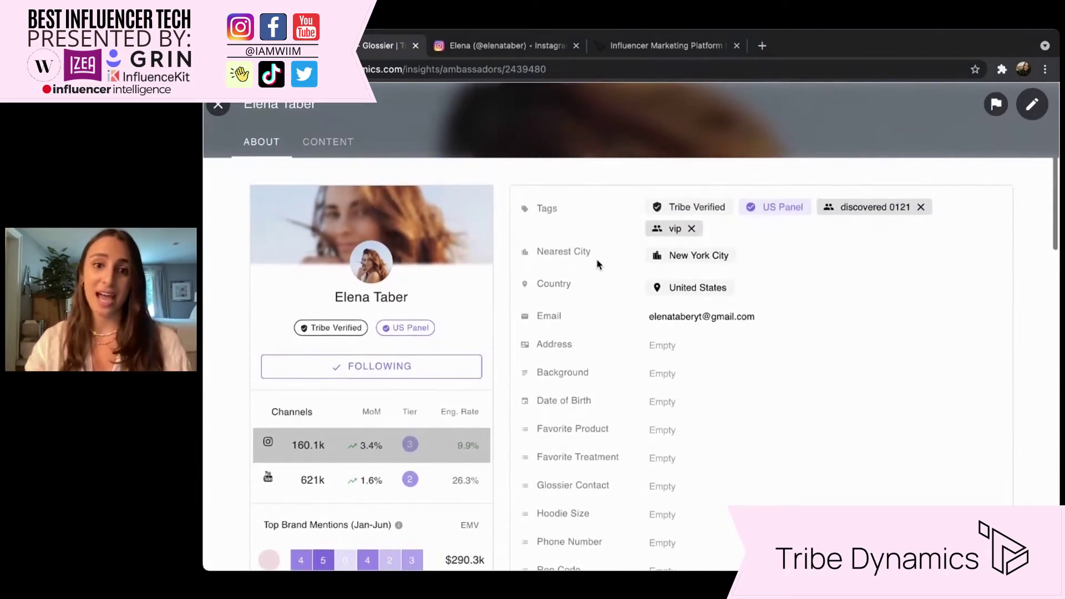
{"action": "left_click", "coordinate": [758, 223]}
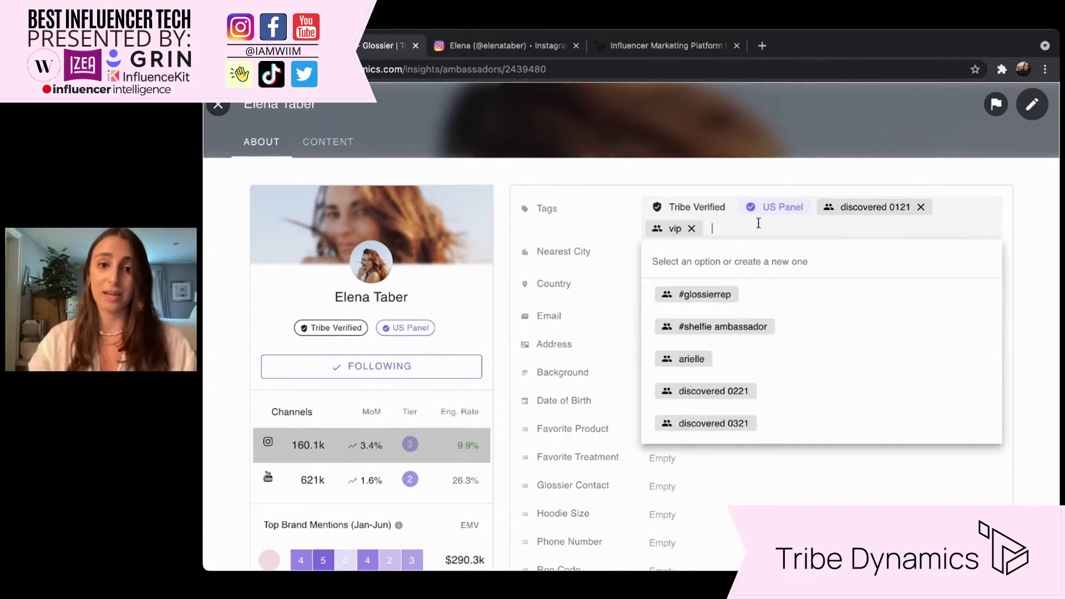
{"action": "type", "text": "Paid Partne"}
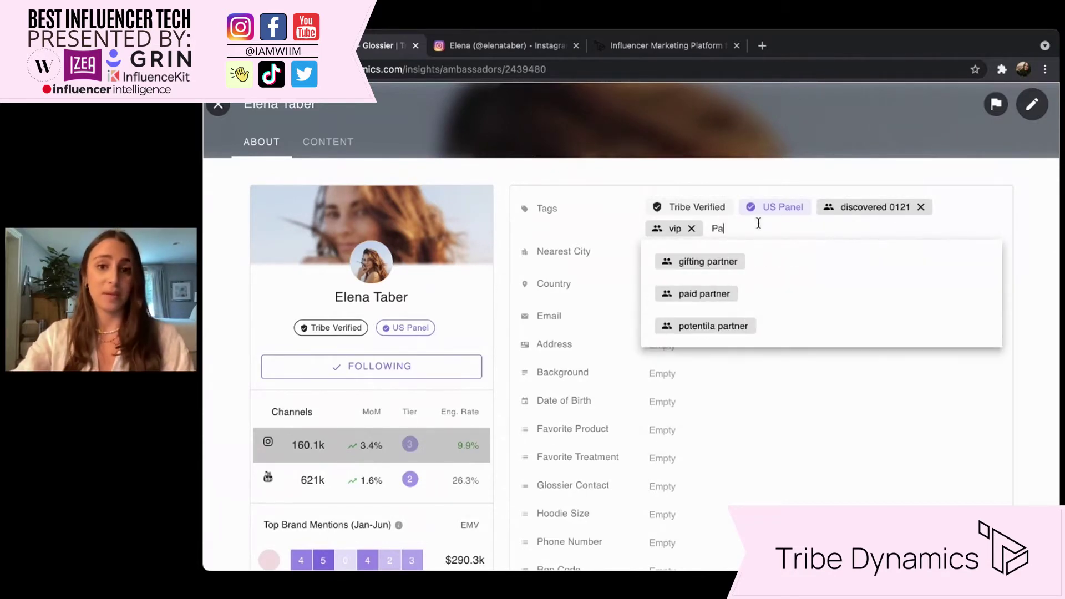
{"action": "type", "text": "Gifting Partner"}
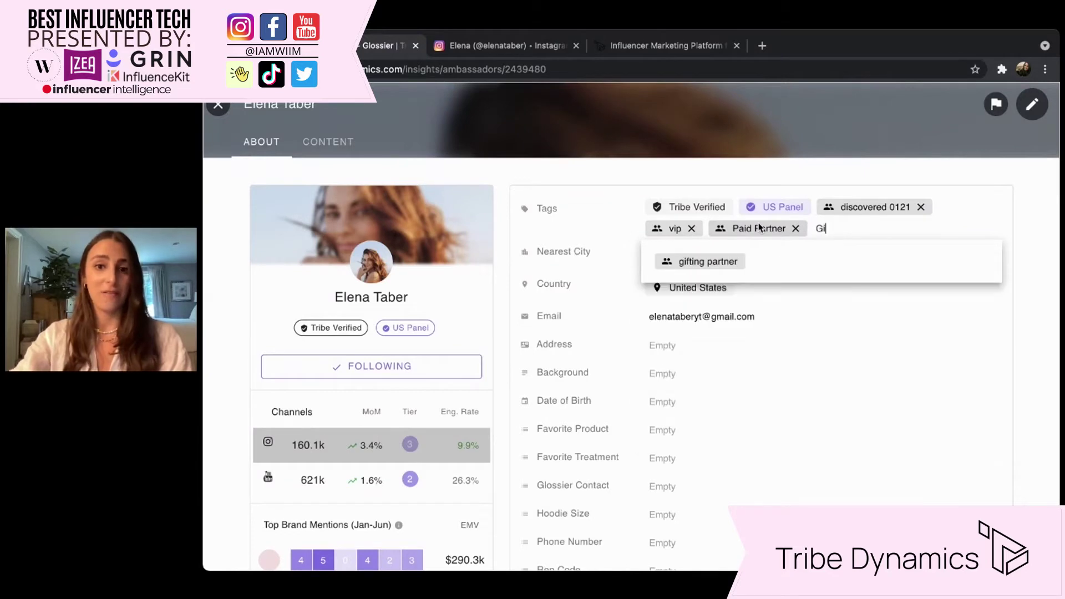
{"action": "key", "text": "Return"}
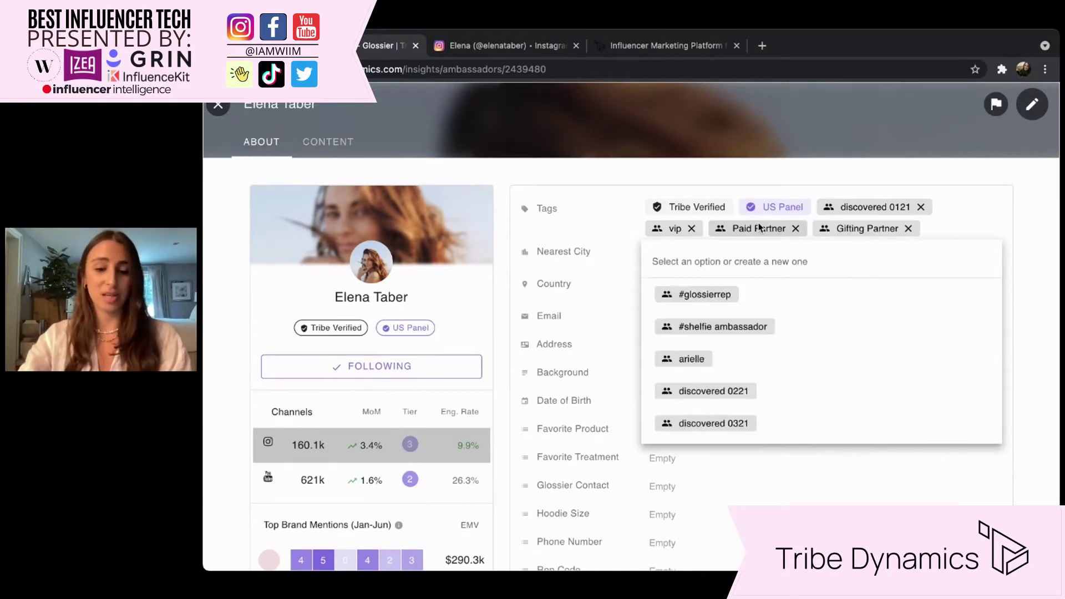
Add the tags Potential Partner and Celebrity to the ambassador's profile.
{"action": "type", "text": "Potentia"}
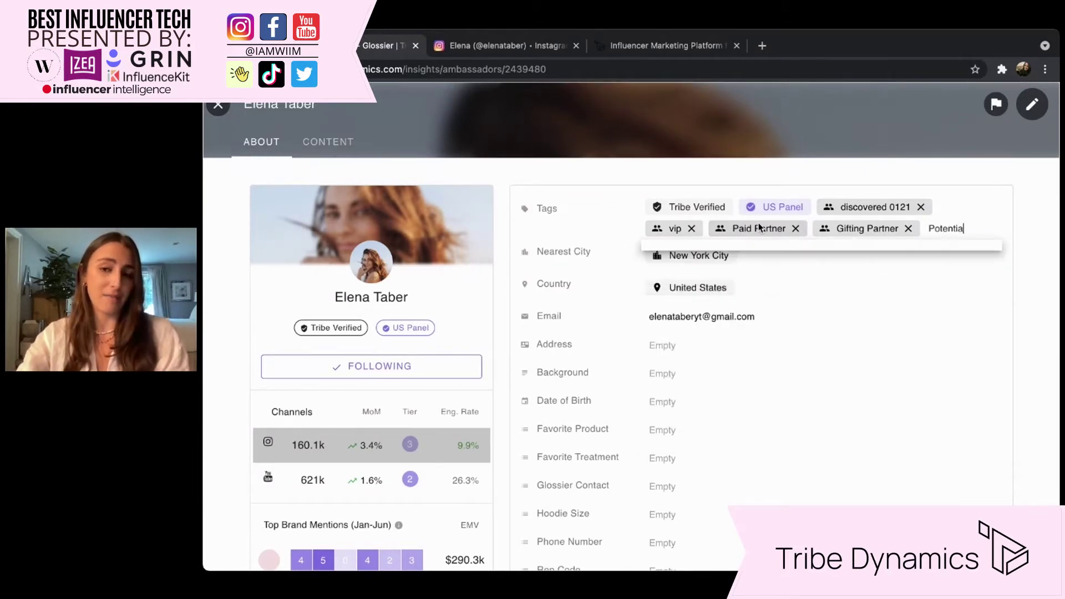
{"action": "type", "text": "l Partner"}
{"action": "key", "text": "Return"}
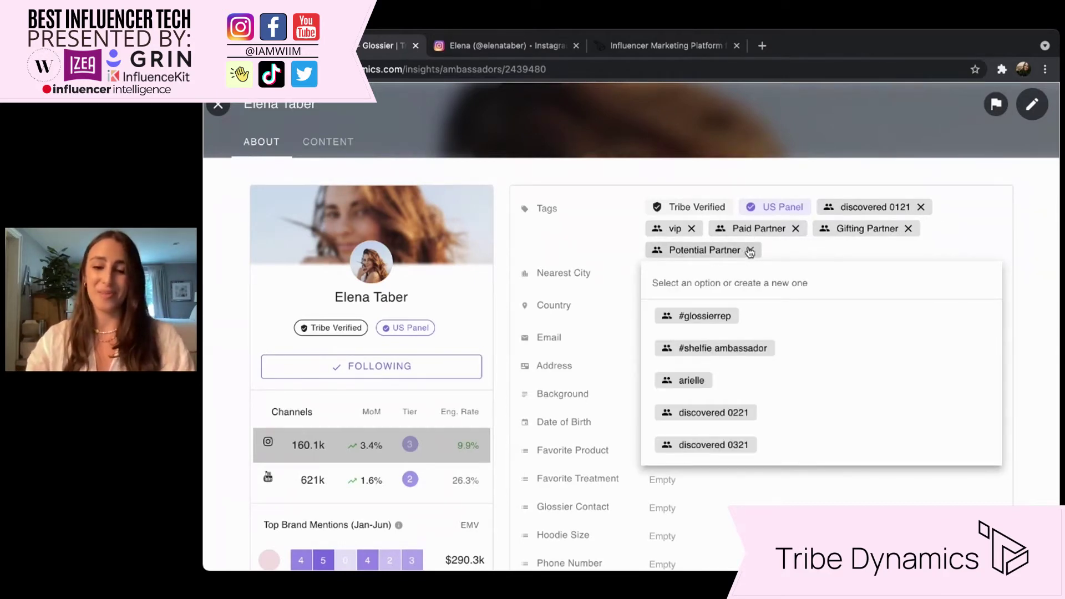
{"action": "type", "text": "Celebrity"}
{"action": "key", "text": "Return"}
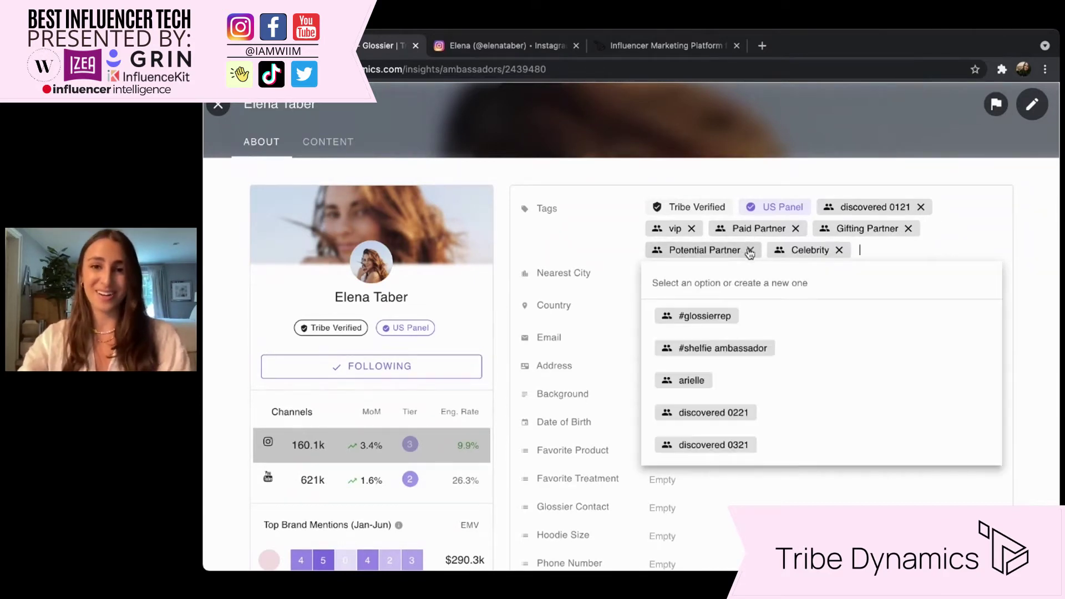
Add the tag College Ambassador to the ambassador's profile.
{"action": "type", "text": "College "}
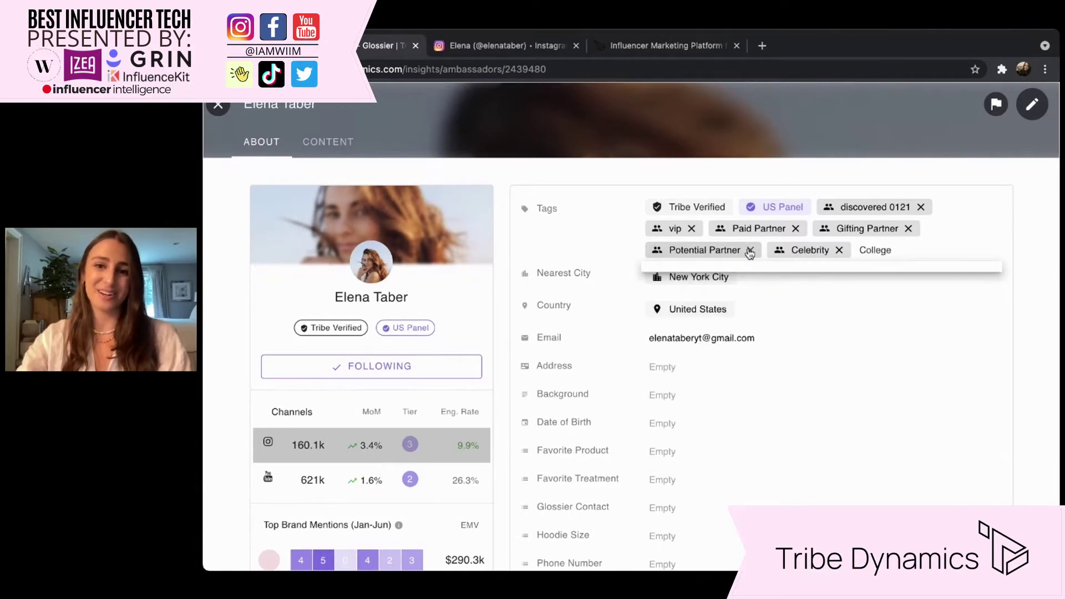
{"action": "type", "text": "M"}
{"action": "key", "text": "BackSpace"}
{"action": "type", "text": "Ambassa"}
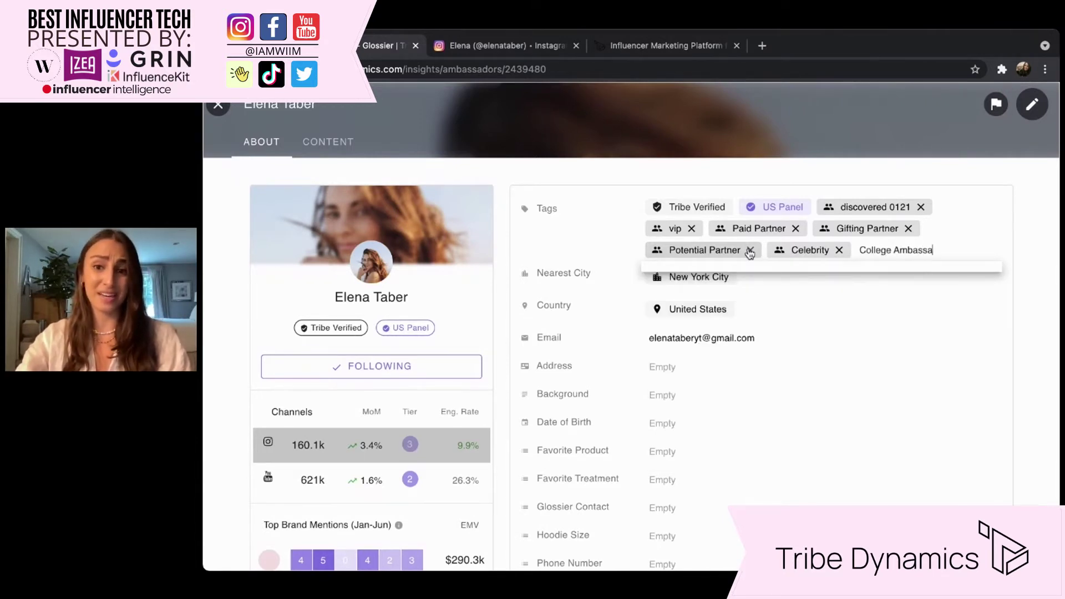
{"action": "type", "text": "dor"}
{"action": "key", "text": "Return"}
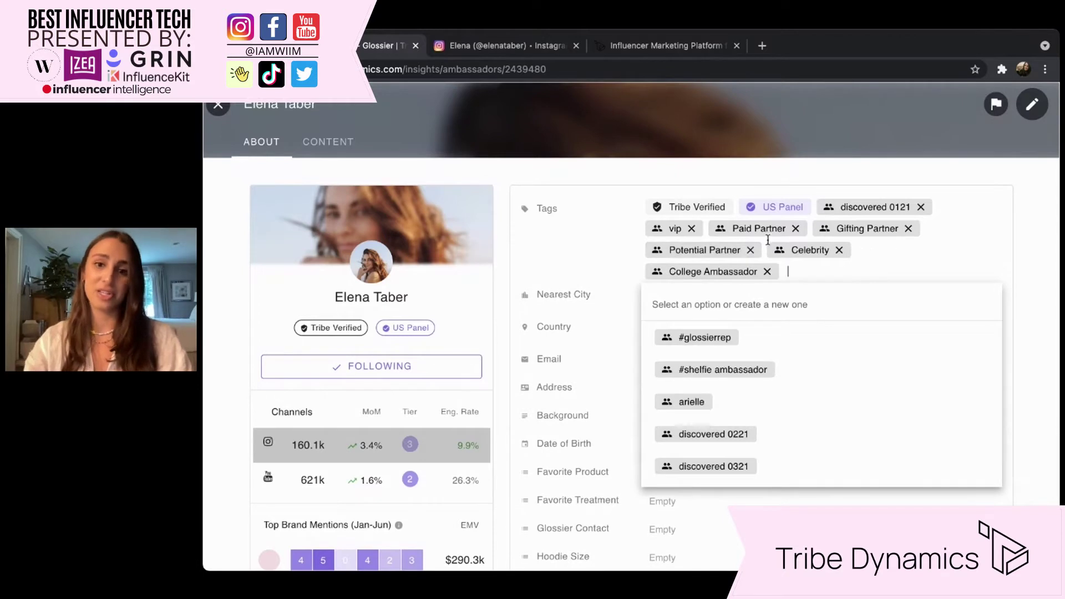
Remove the Paid Partner, Gifting Partner, Potential Partner, Celebrity and College Ambassador tags from the profile.
{"action": "left_click", "coordinate": [797, 228]}
{"action": "left_click", "coordinate": [805, 228]}
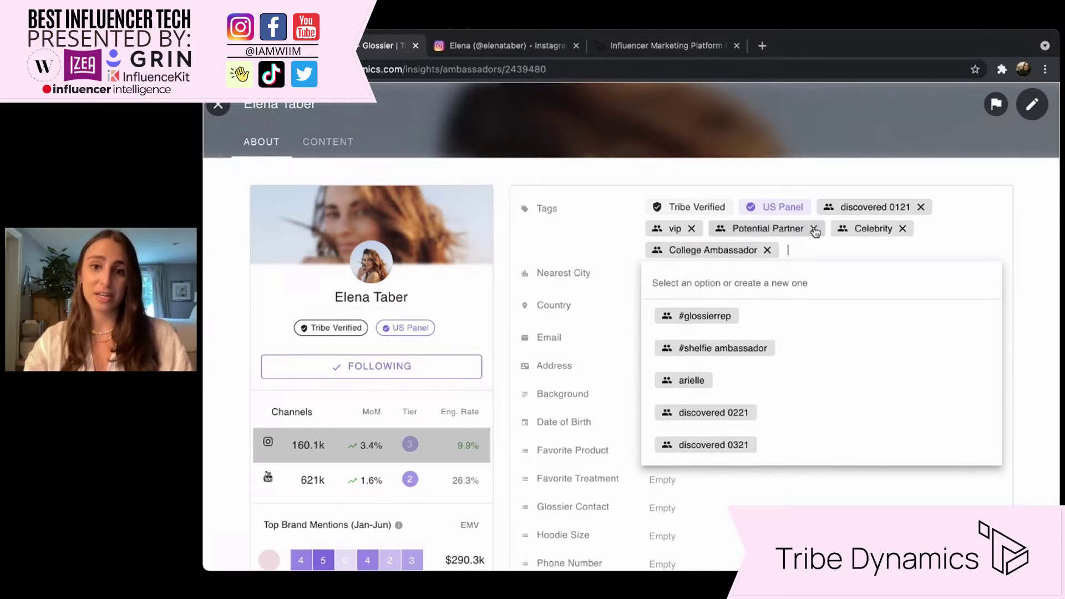
{"action": "left_click", "coordinate": [813, 228]}
{"action": "left_click", "coordinate": [780, 229]}
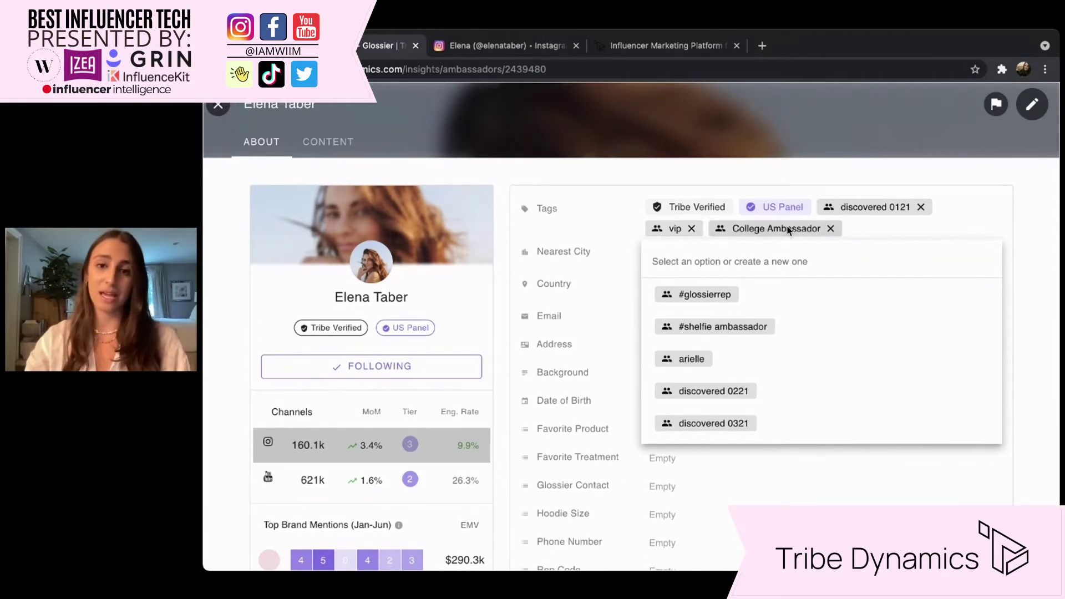
{"action": "left_click", "coordinate": [832, 229]}
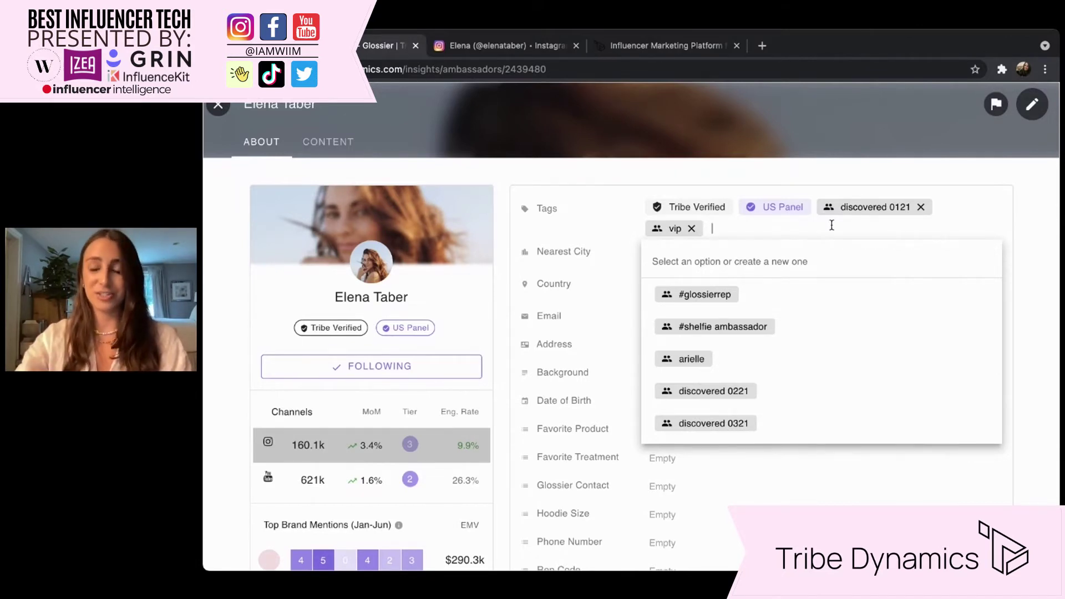
Add a tag with a team contact's first name to the profile and remove it again.
{"action": "type", "text": "Arielle"}
{"action": "key", "text": "Return"}
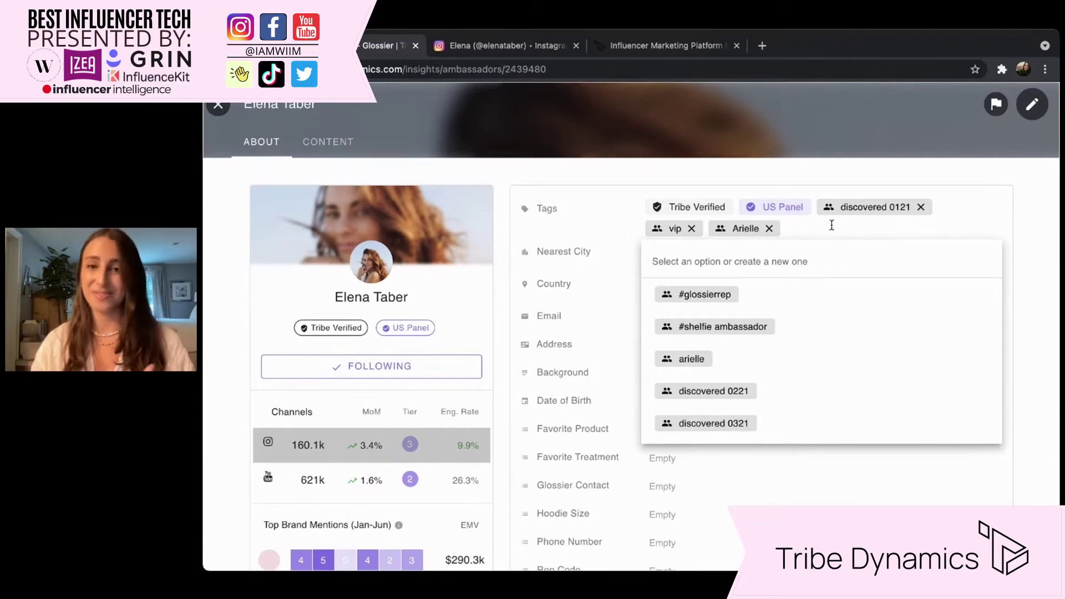
{"action": "left_click", "coordinate": [768, 228]}
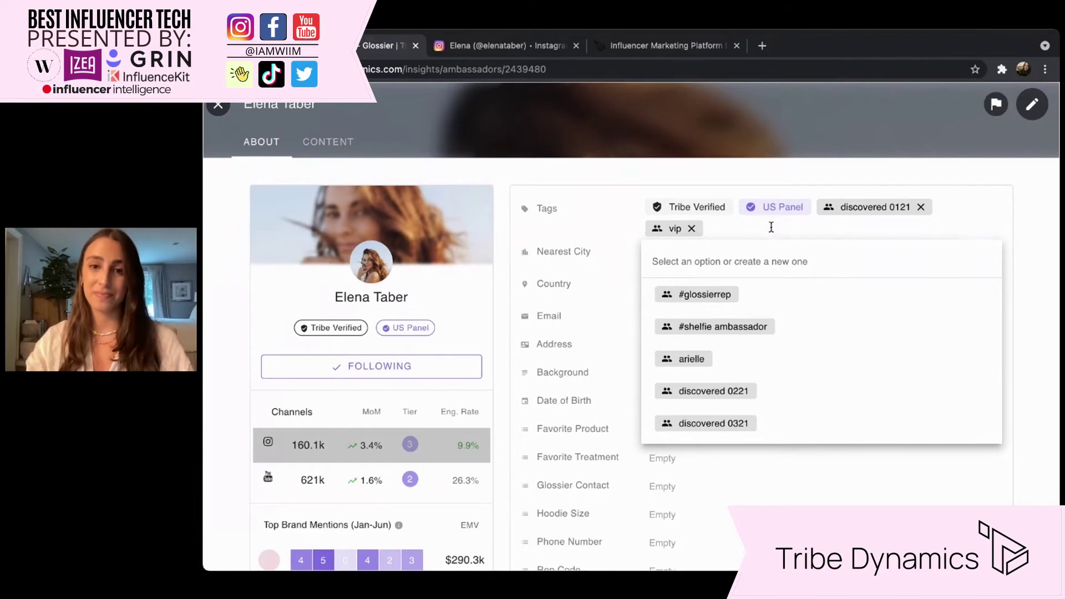
Review the Campaigns and Shopify Discount Codes sections of the ambassador's profile.
{"action": "scroll", "coordinate": [1031, 200], "scroll_direction": "down", "scroll_amount": 5}
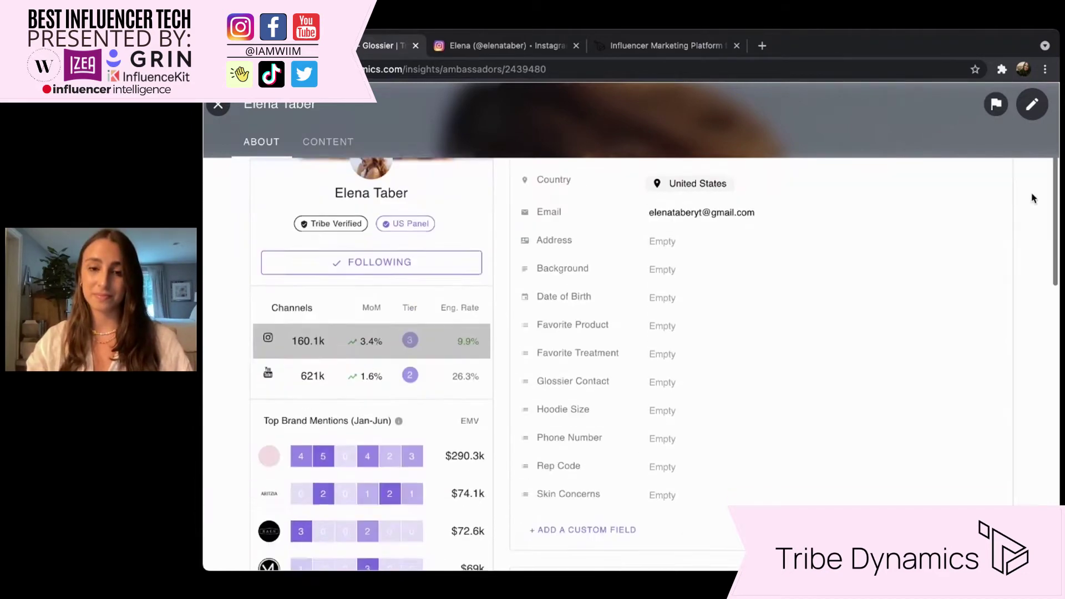
{"action": "scroll", "coordinate": [1033, 198], "scroll_direction": "down", "scroll_amount": 3}
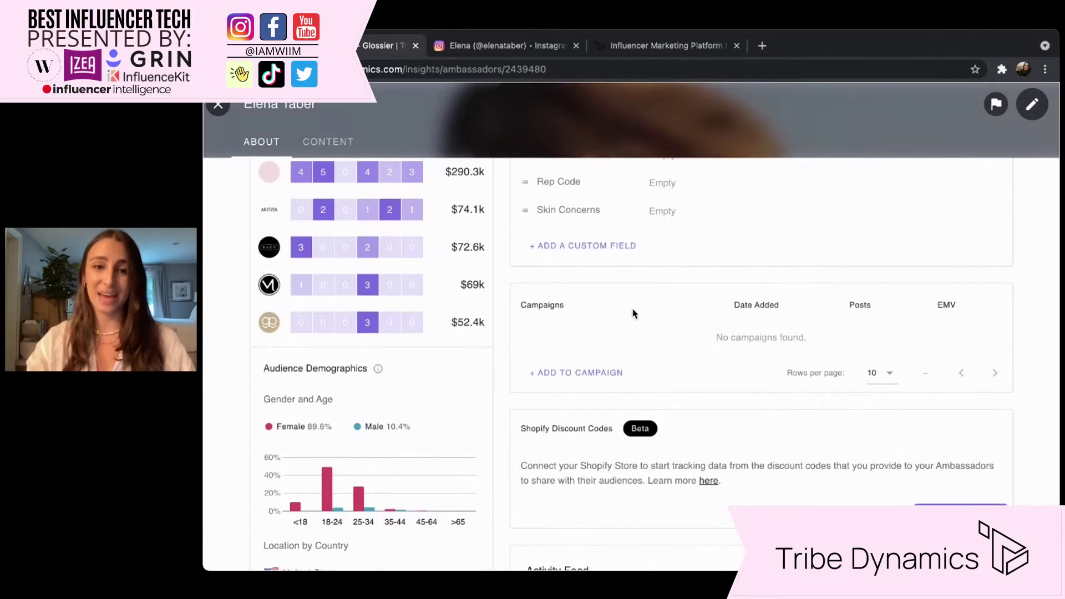
{"action": "scroll", "coordinate": [762, 318], "scroll_direction": "down", "scroll_amount": 2}
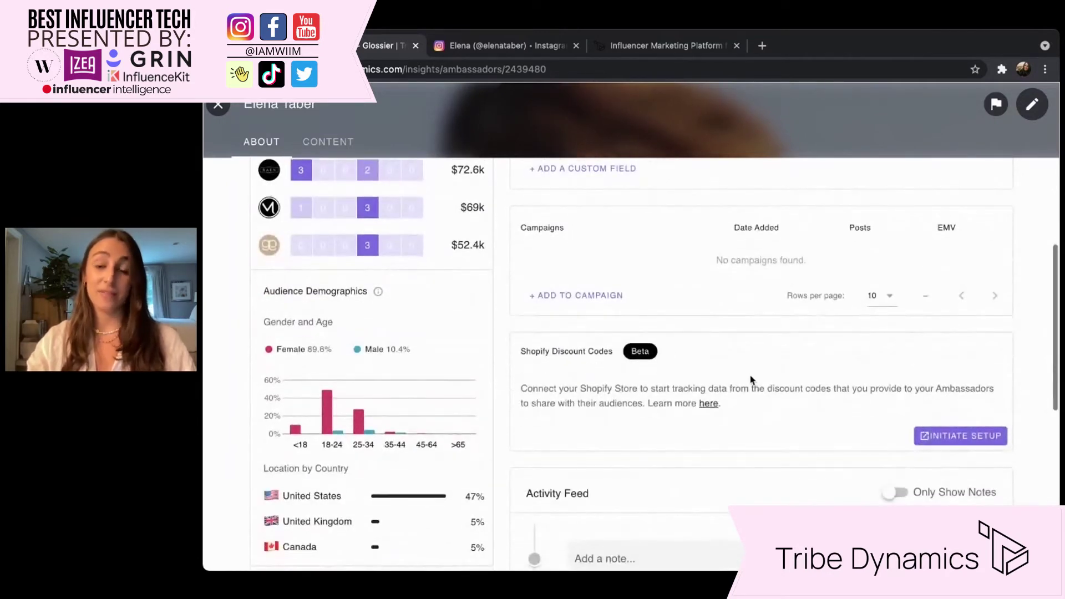
{"action": "scroll", "coordinate": [752, 381], "scroll_direction": "down", "scroll_amount": 1}
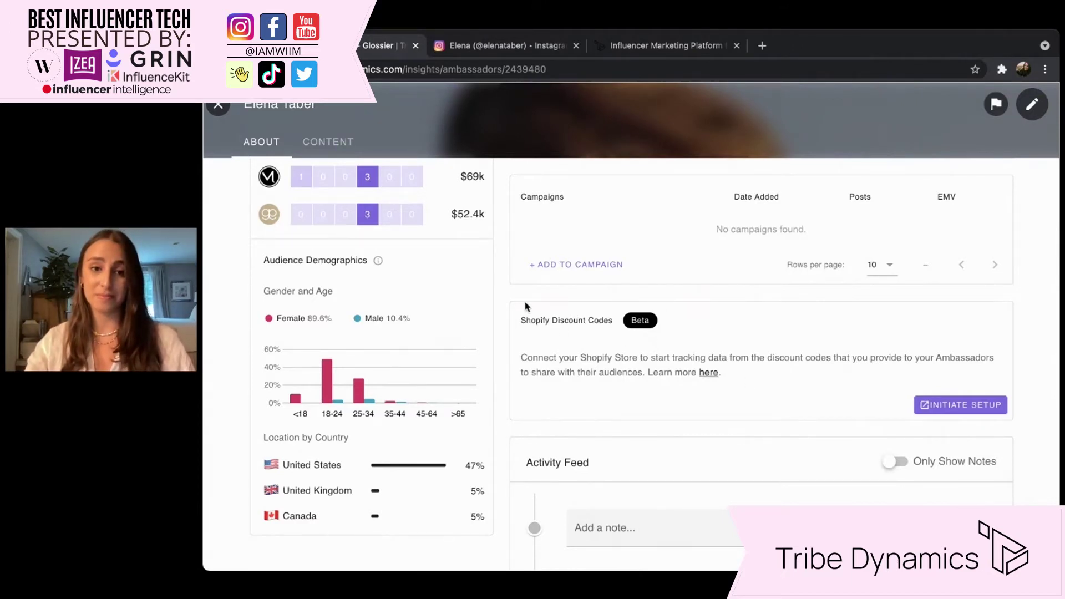
{"action": "scroll", "coordinate": [525, 305], "scroll_direction": "up", "scroll_amount": 10}
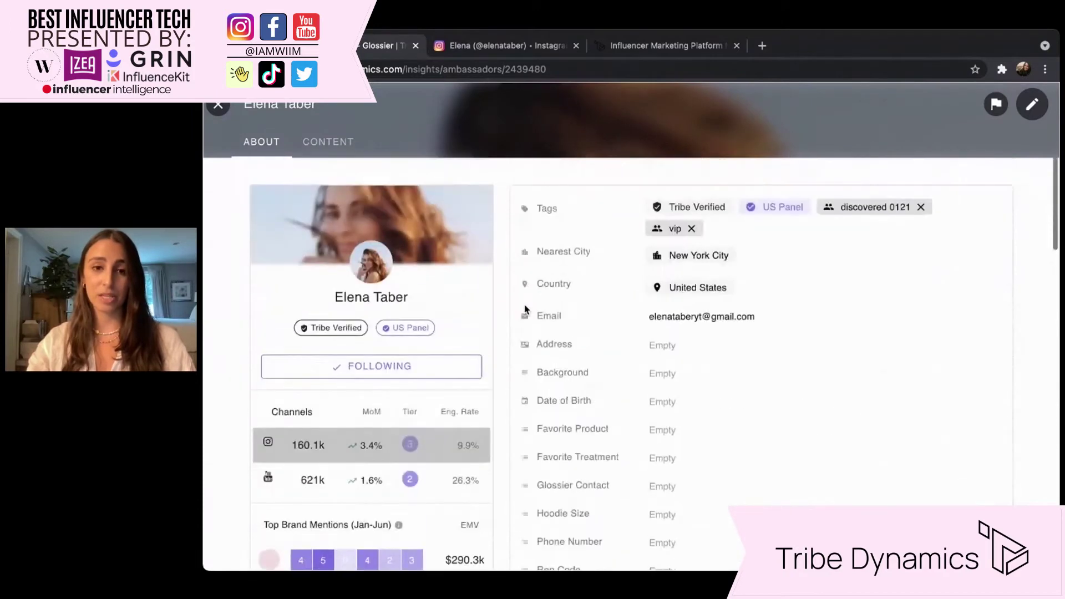
Open the ambassador's content overview and set its date range to Last 30 Days.
{"action": "left_click", "coordinate": [317, 143]}
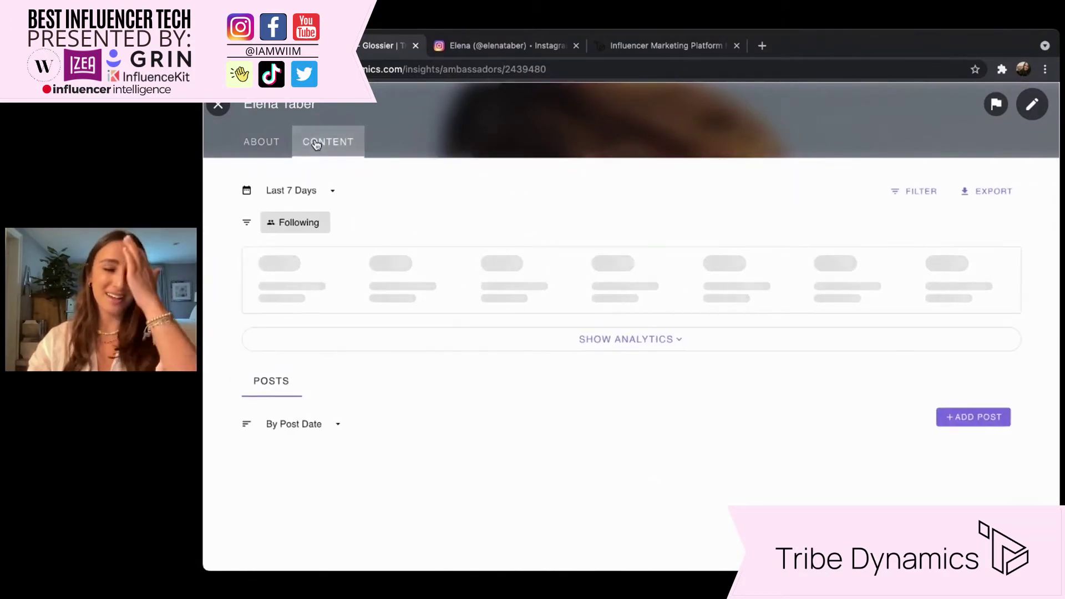
{"action": "left_click", "coordinate": [304, 189]}
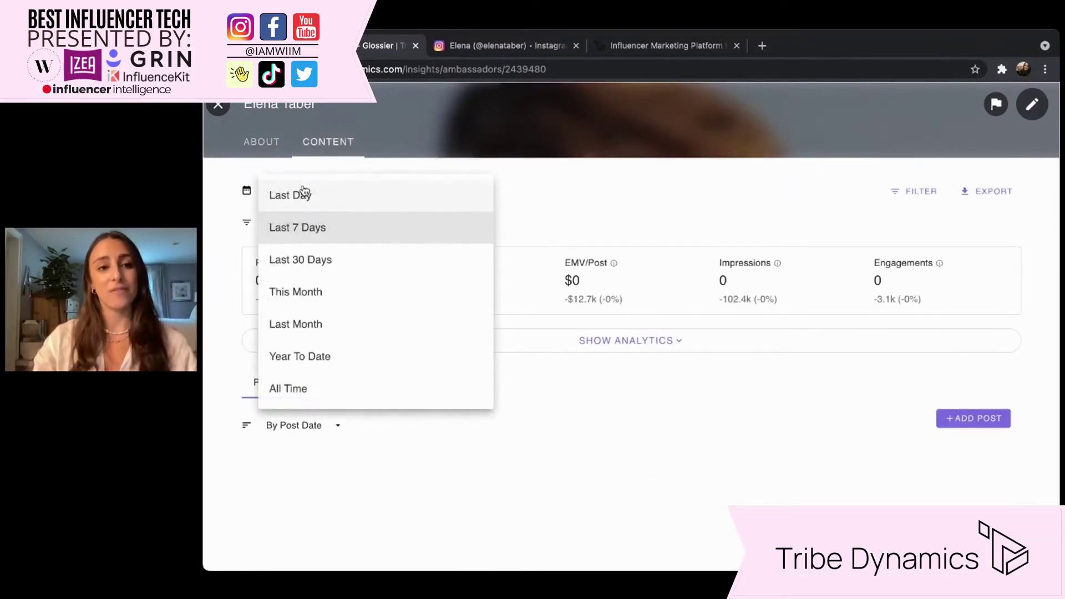
{"action": "left_click", "coordinate": [311, 266]}
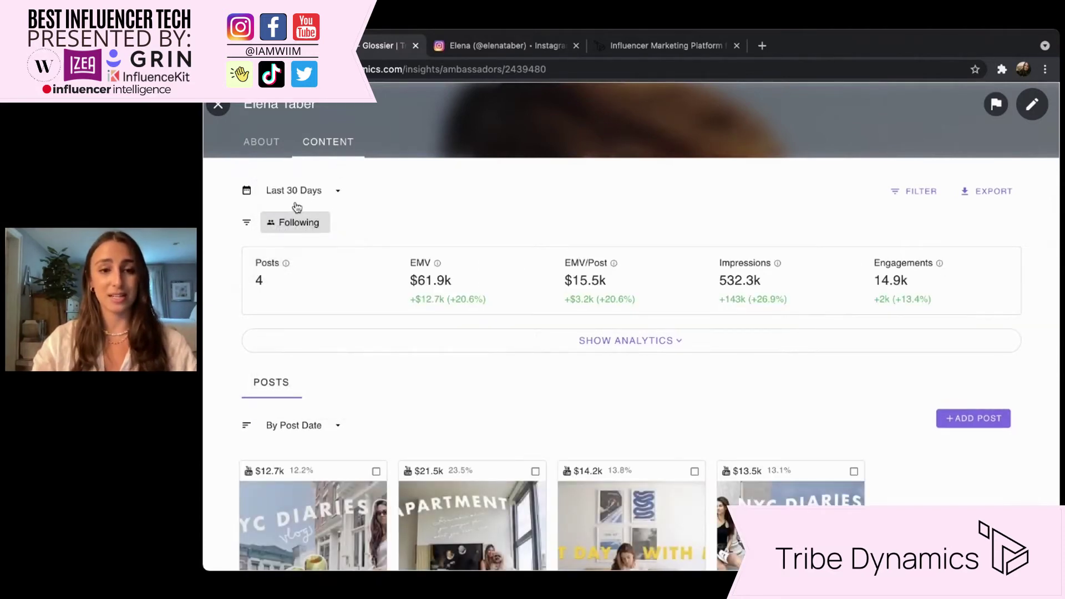
{"action": "mouse_move", "coordinate": [411, 275]}
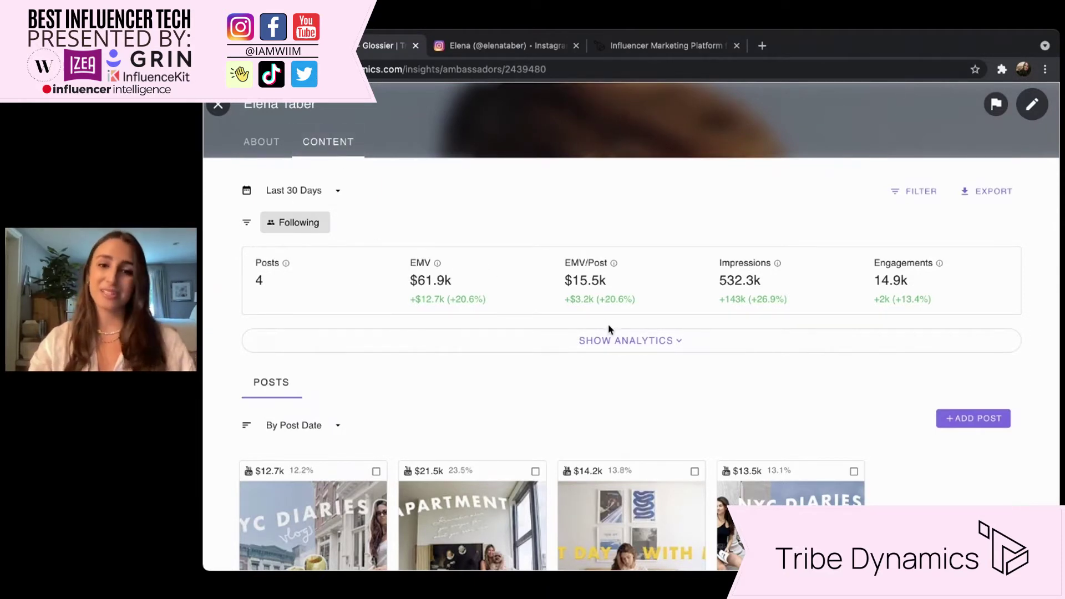
Expand the content analytics and review EMV over time, the channel breakdown, interactions and the list of posts.
{"action": "left_click", "coordinate": [622, 346]}
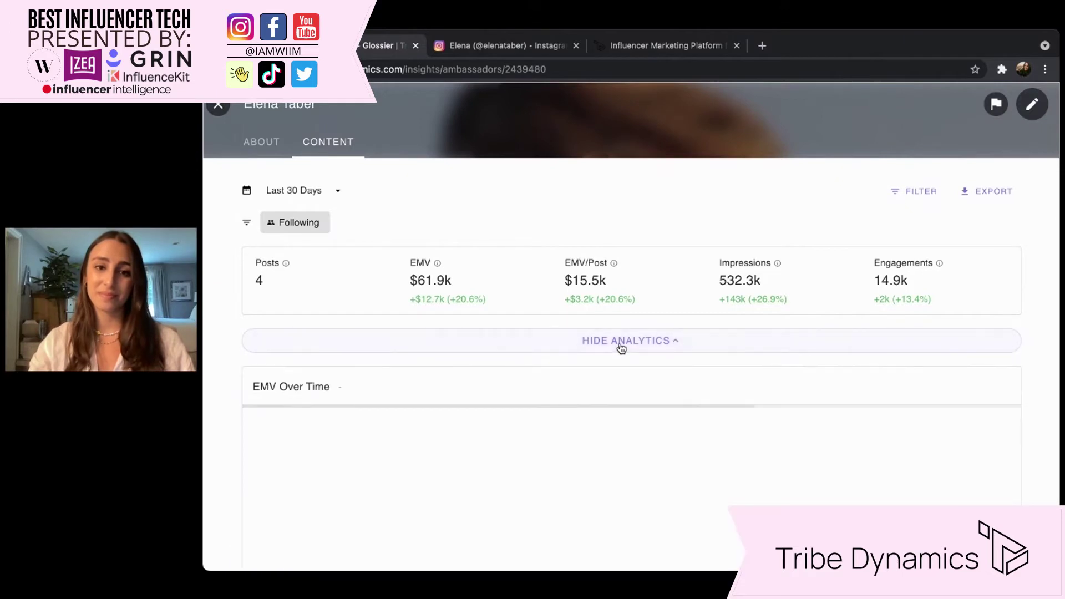
{"action": "scroll", "coordinate": [621, 348], "scroll_direction": "down", "scroll_amount": 3}
{"action": "scroll", "coordinate": [621, 348], "scroll_direction": "down", "scroll_amount": 3}
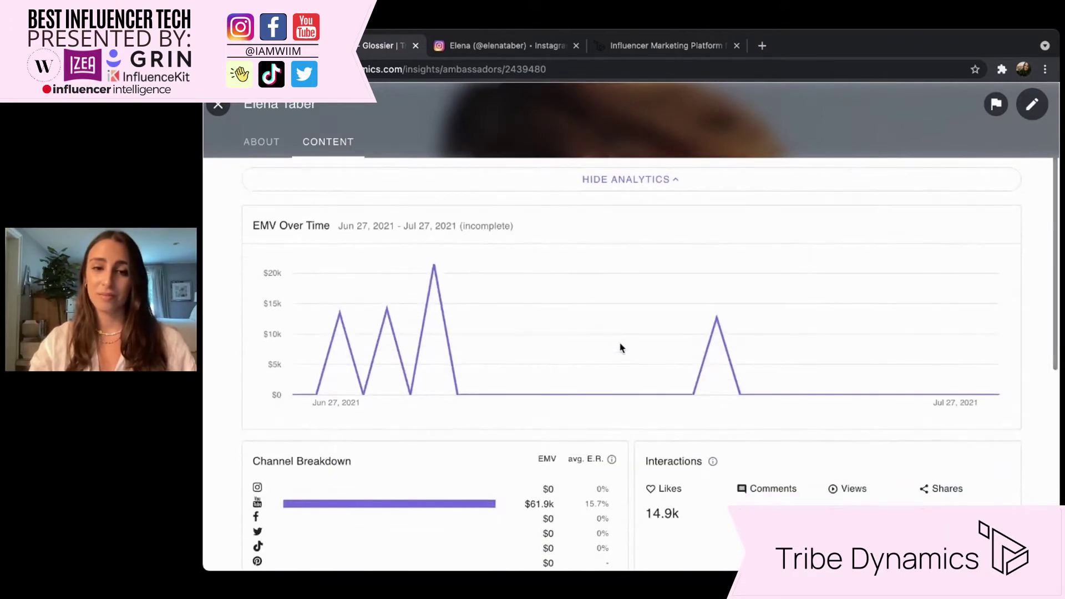
{"action": "scroll", "coordinate": [621, 348], "scroll_direction": "down", "scroll_amount": 1}
{"action": "mouse_move", "coordinate": [697, 349]}
{"action": "scroll", "coordinate": [697, 349], "scroll_direction": "down", "scroll_amount": 5}
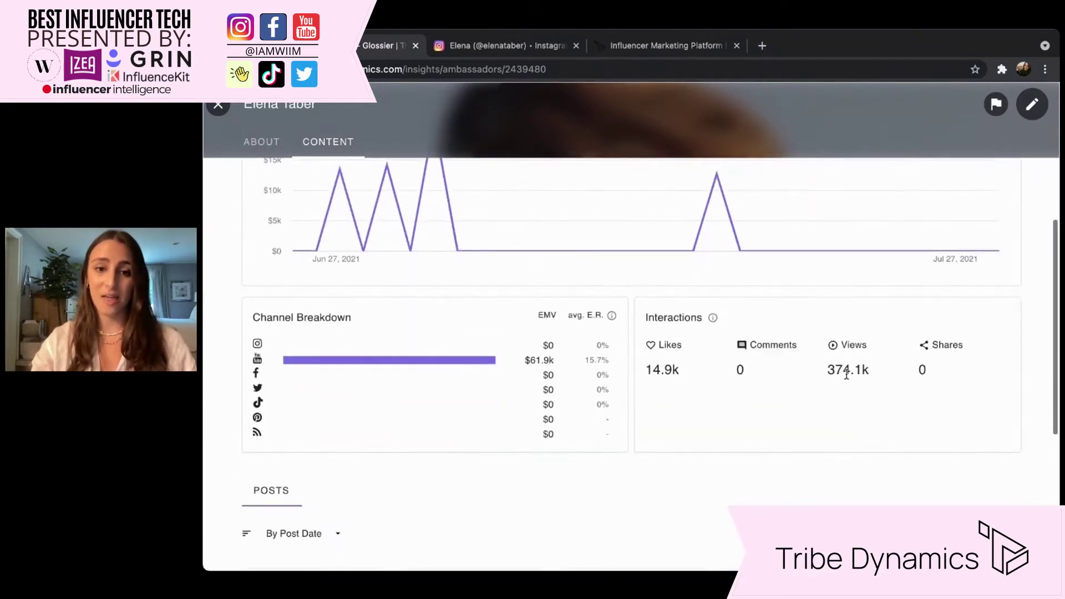
{"action": "scroll", "coordinate": [796, 418], "scroll_direction": "down", "scroll_amount": 1}
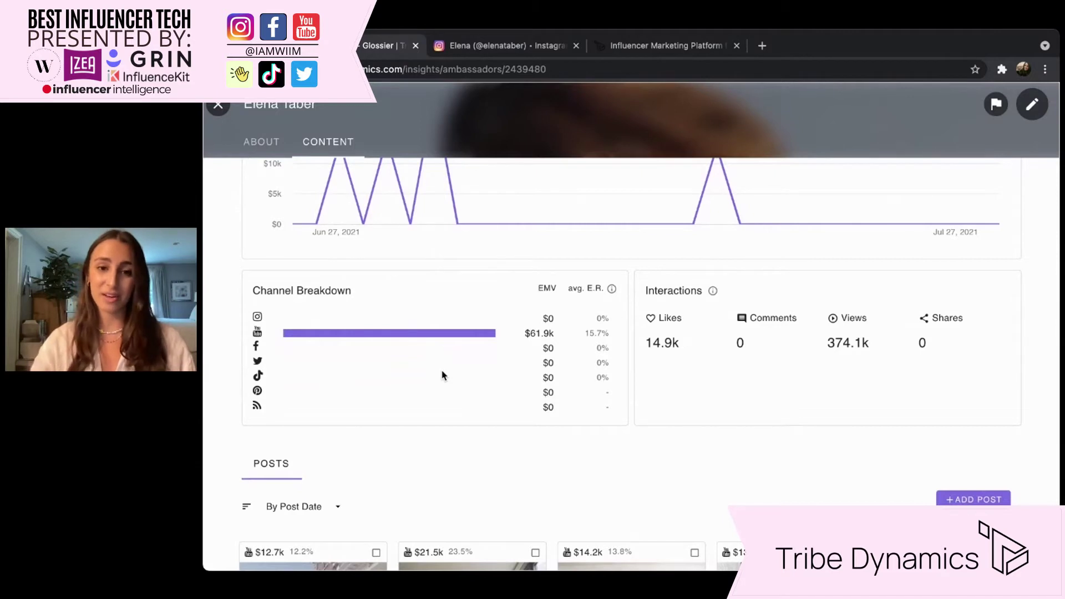
{"action": "scroll", "coordinate": [442, 376], "scroll_direction": "down", "scroll_amount": 9}
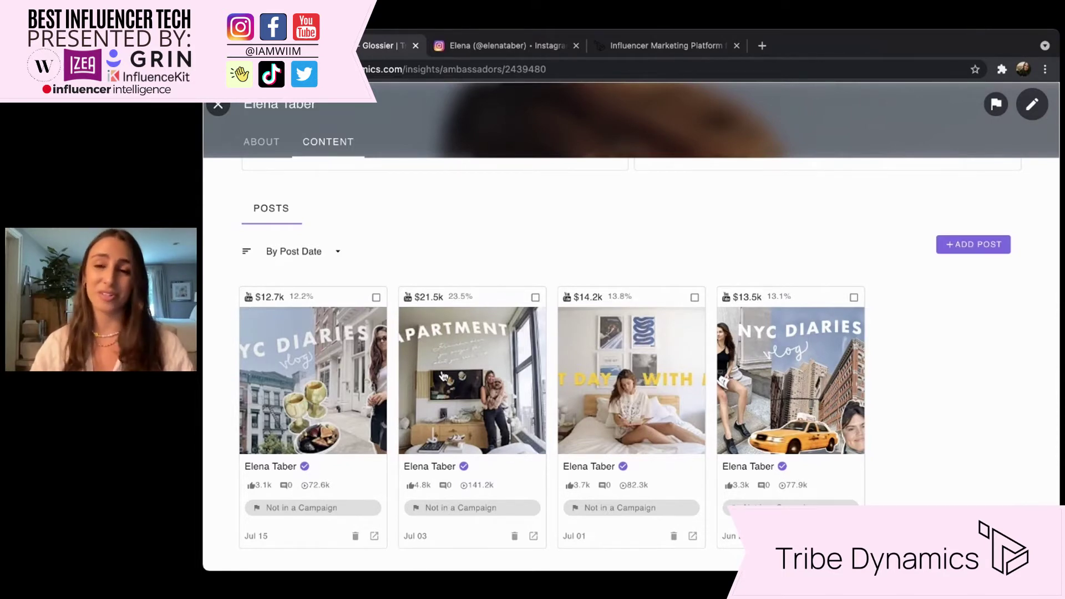
Open the July 15 NYC Diaries post and read through its metrics and full caption.
{"action": "left_click", "coordinate": [340, 368]}
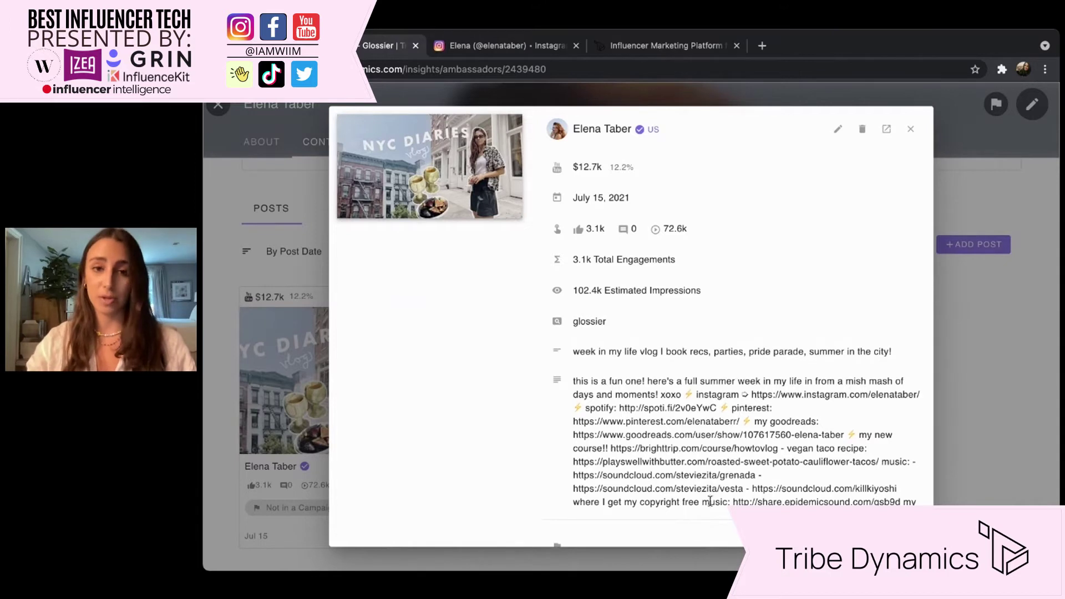
{"action": "scroll", "coordinate": [709, 449], "scroll_direction": "down", "scroll_amount": 3}
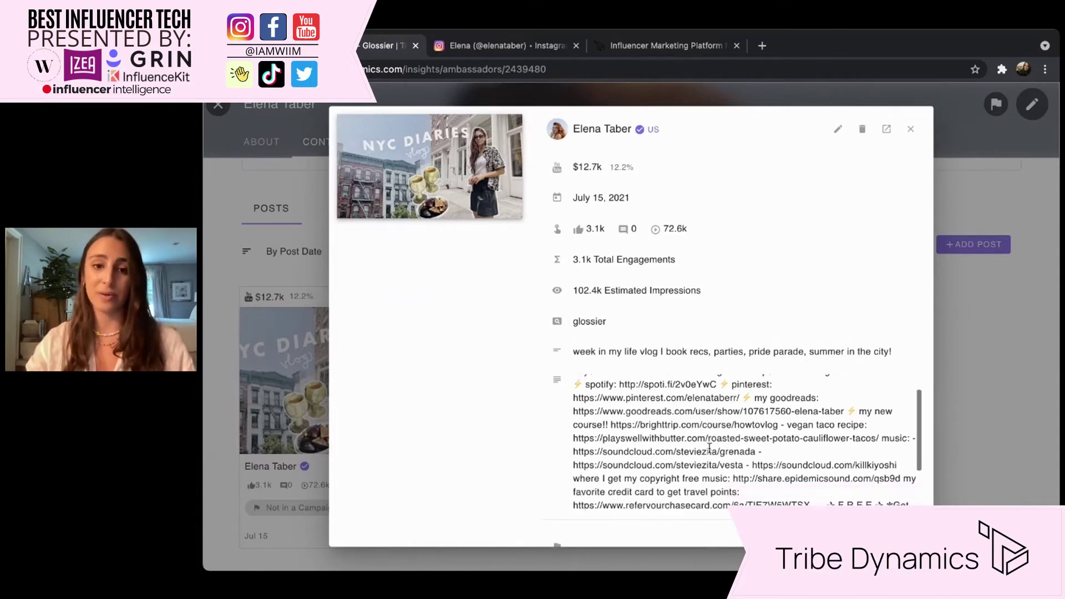
{"action": "scroll", "coordinate": [710, 448], "scroll_direction": "up", "scroll_amount": 3}
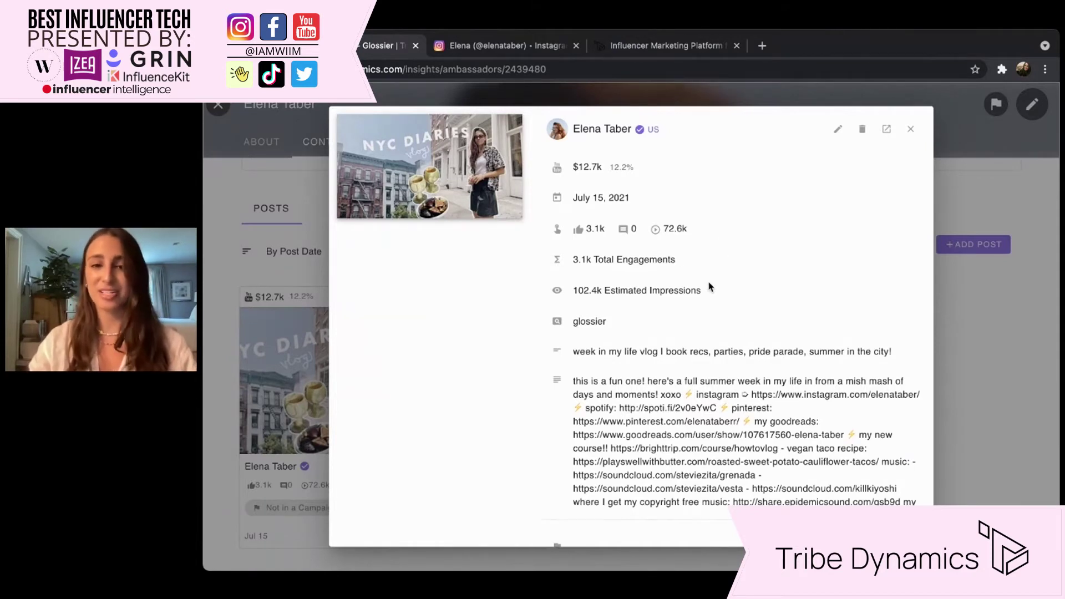
{"action": "scroll", "coordinate": [786, 405], "scroll_direction": "down", "scroll_amount": 3}
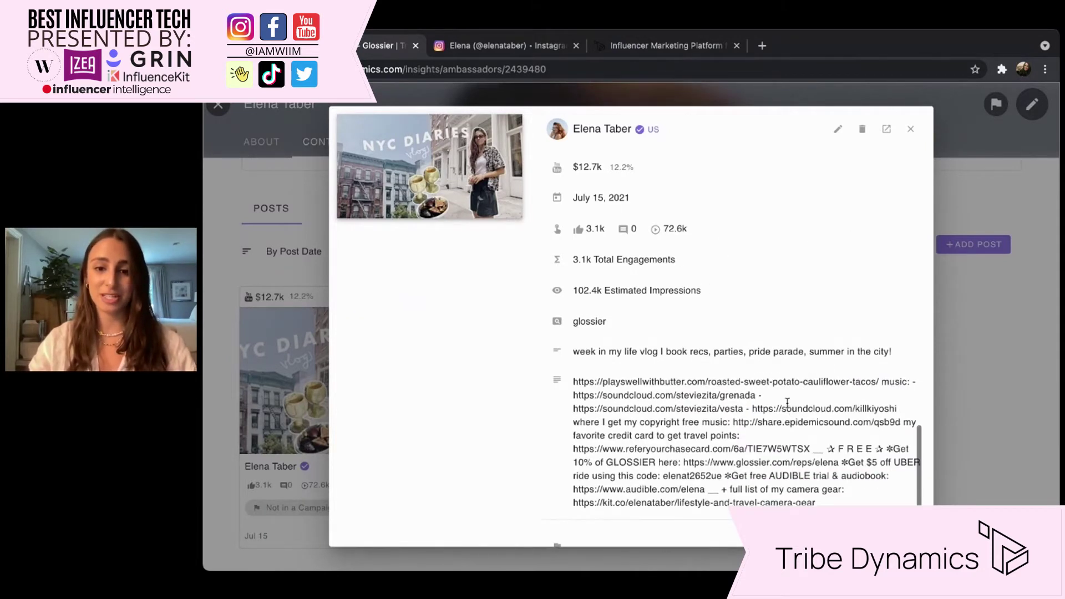
{"action": "scroll", "coordinate": [787, 404], "scroll_direction": "up", "scroll_amount": 3}
View the post's original video on YouTube, and close both the video and the post details.
{"action": "left_click", "coordinate": [886, 129]}
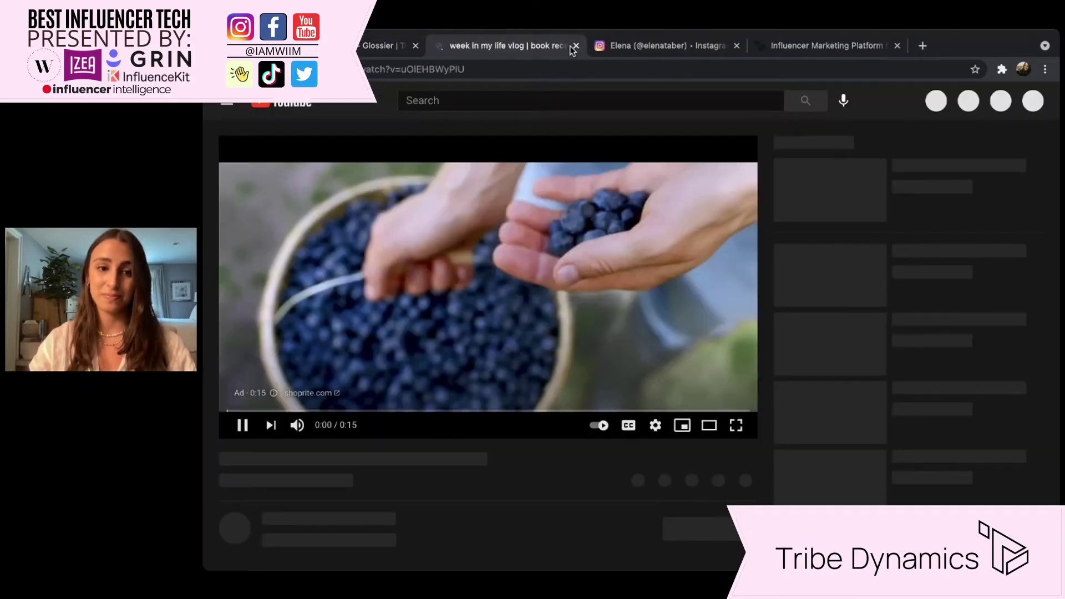
{"action": "left_click", "coordinate": [575, 45]}
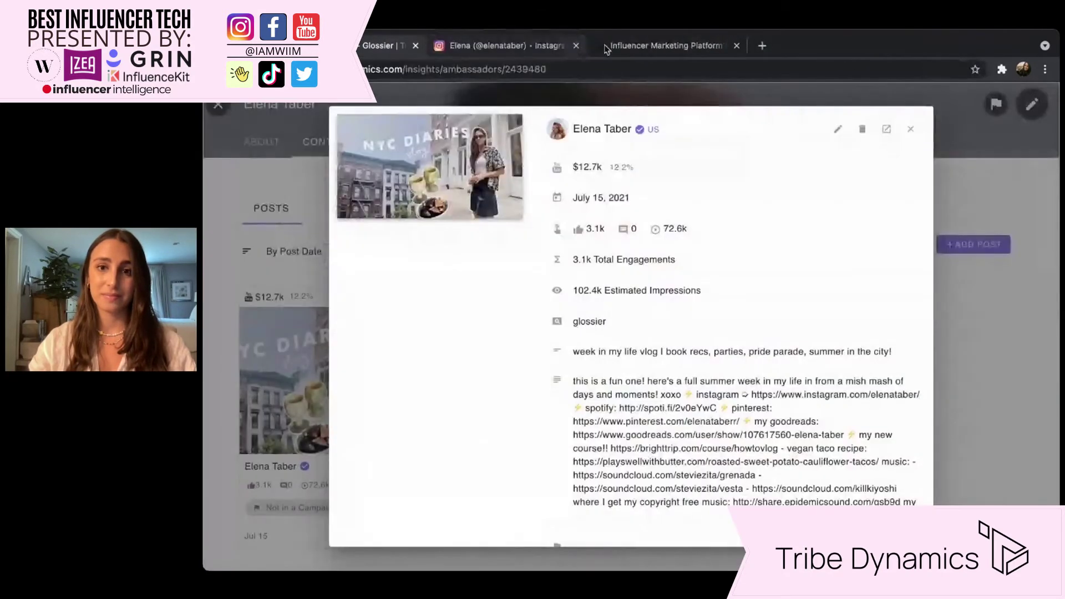
{"action": "left_click", "coordinate": [904, 130]}
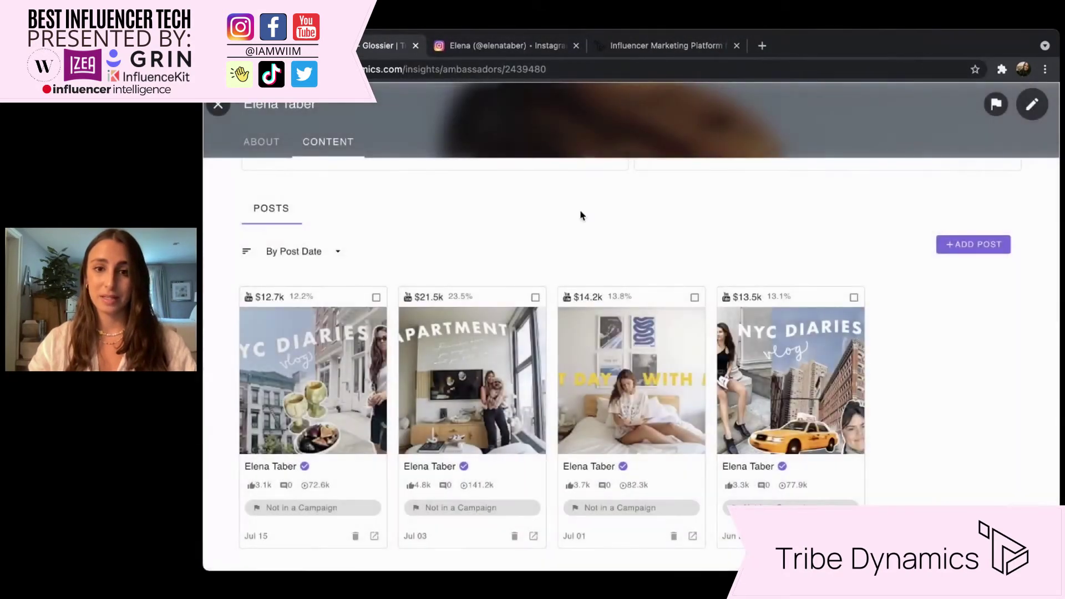
Look through the criteria available for filtering the ambassador's posts, and dismiss the filter without applying it.
{"action": "scroll", "coordinate": [580, 215], "scroll_direction": "up", "scroll_amount": 10}
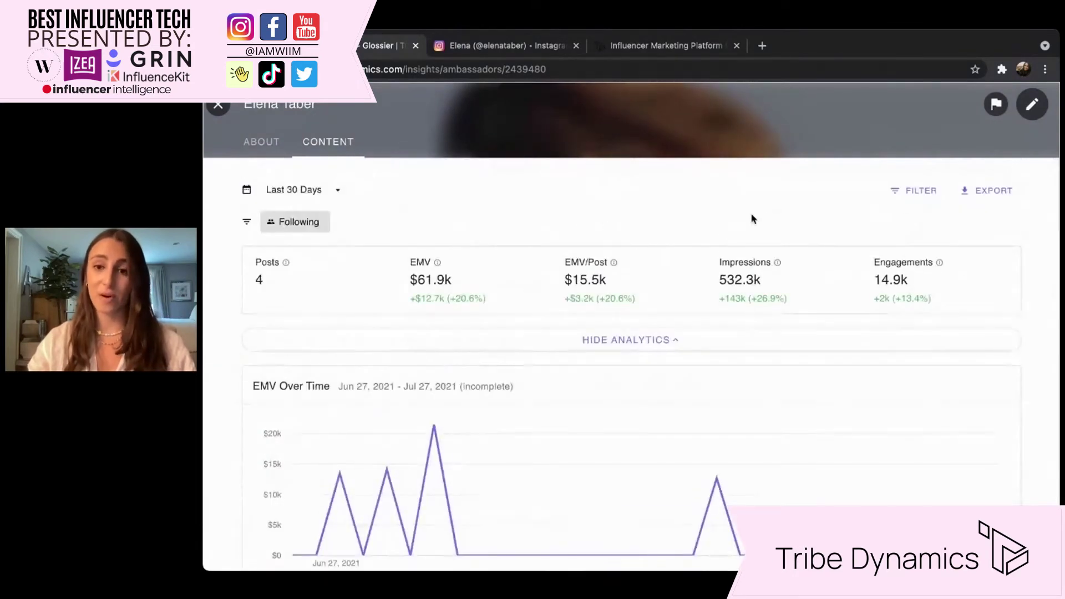
{"action": "left_click", "coordinate": [917, 192]}
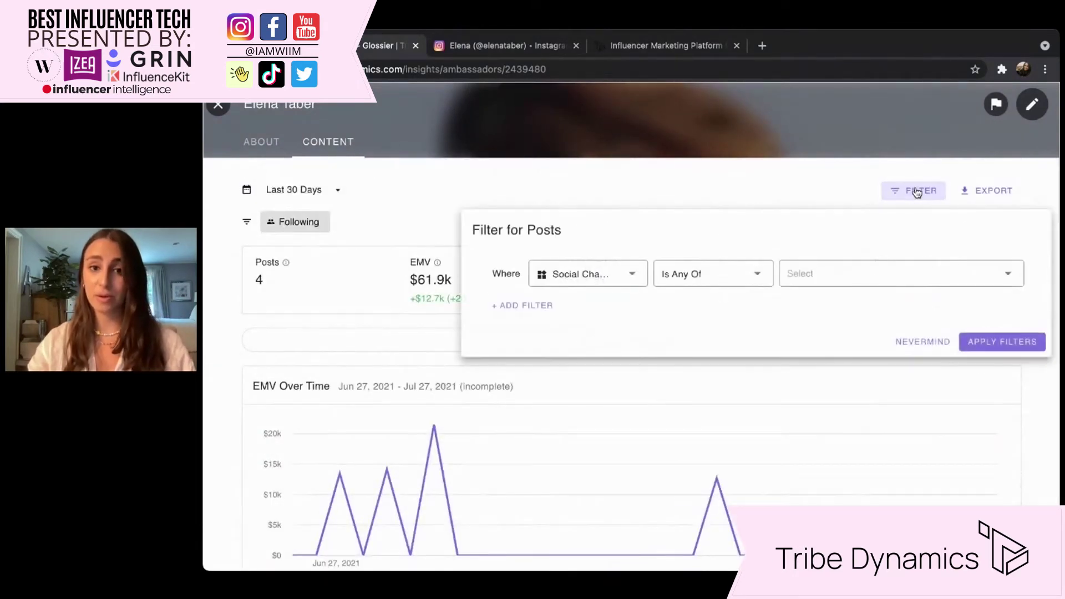
{"action": "left_click", "coordinate": [617, 282]}
{"action": "scroll", "coordinate": [618, 327], "scroll_direction": "down", "scroll_amount": 3}
{"action": "scroll", "coordinate": [618, 328], "scroll_direction": "up", "scroll_amount": 3}
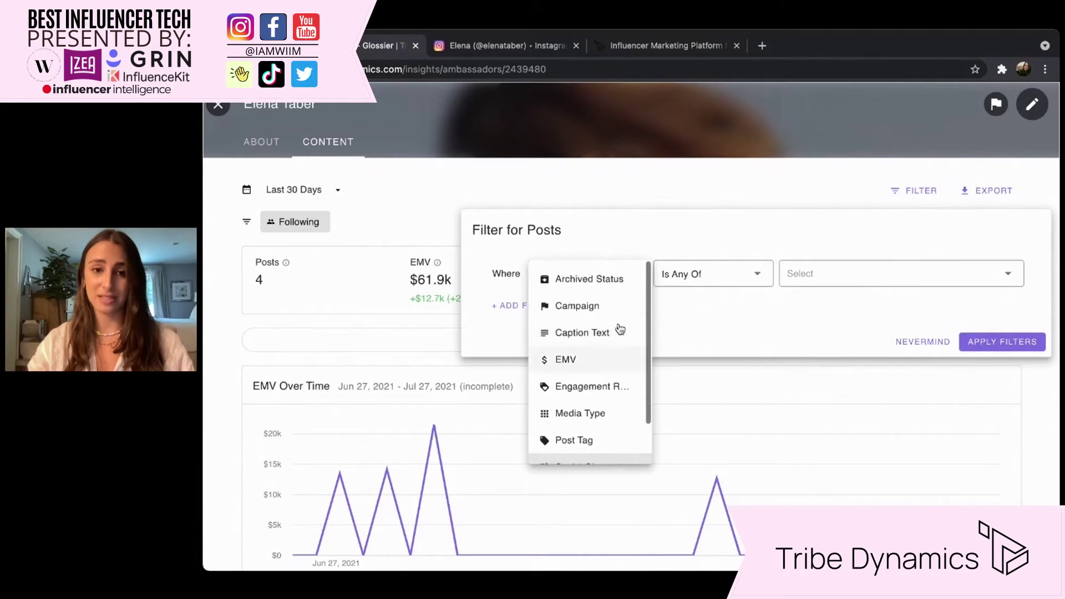
{"action": "left_click", "coordinate": [922, 342]}
Export the ambassador's content from the last 30 days and return to the Ambassadors list.
{"action": "left_click", "coordinate": [992, 190]}
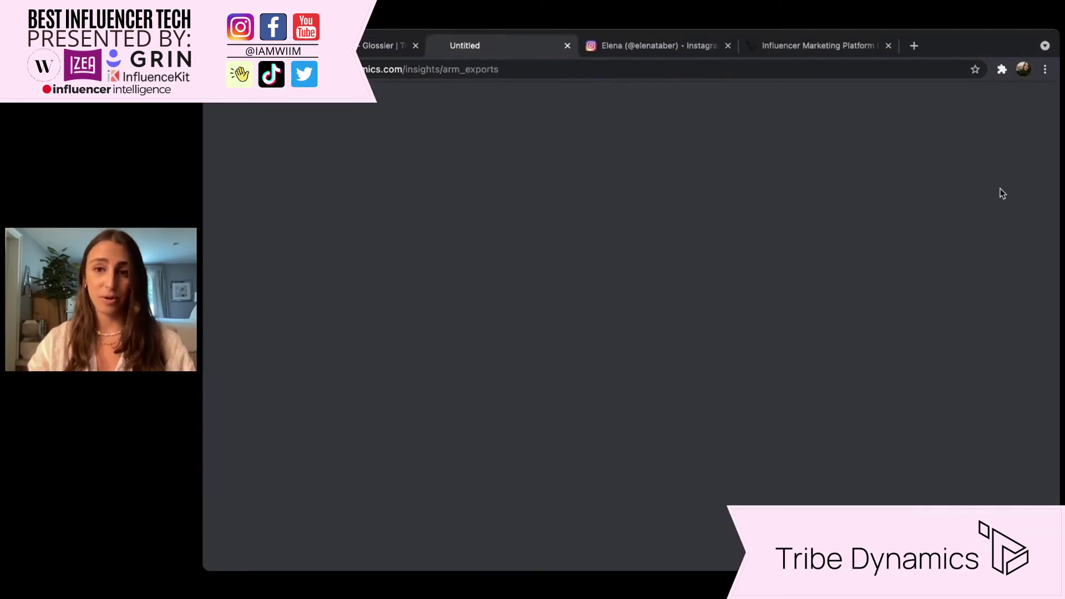
{"action": "left_click", "coordinate": [574, 47]}
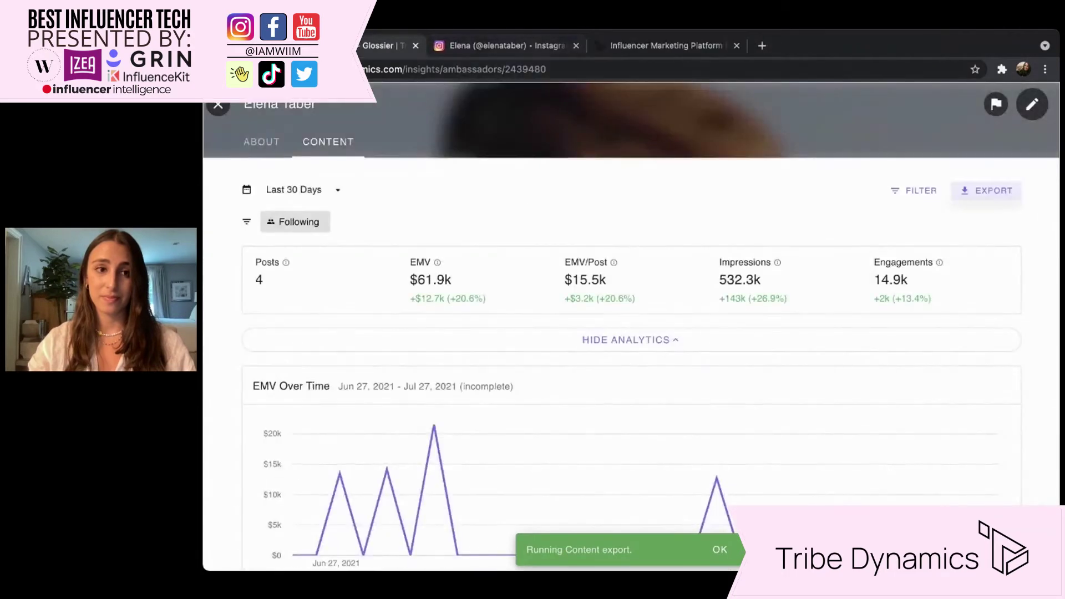
{"action": "left_click", "coordinate": [219, 107]}
{"action": "scroll", "coordinate": [475, 183], "scroll_direction": "up", "scroll_amount": 10}
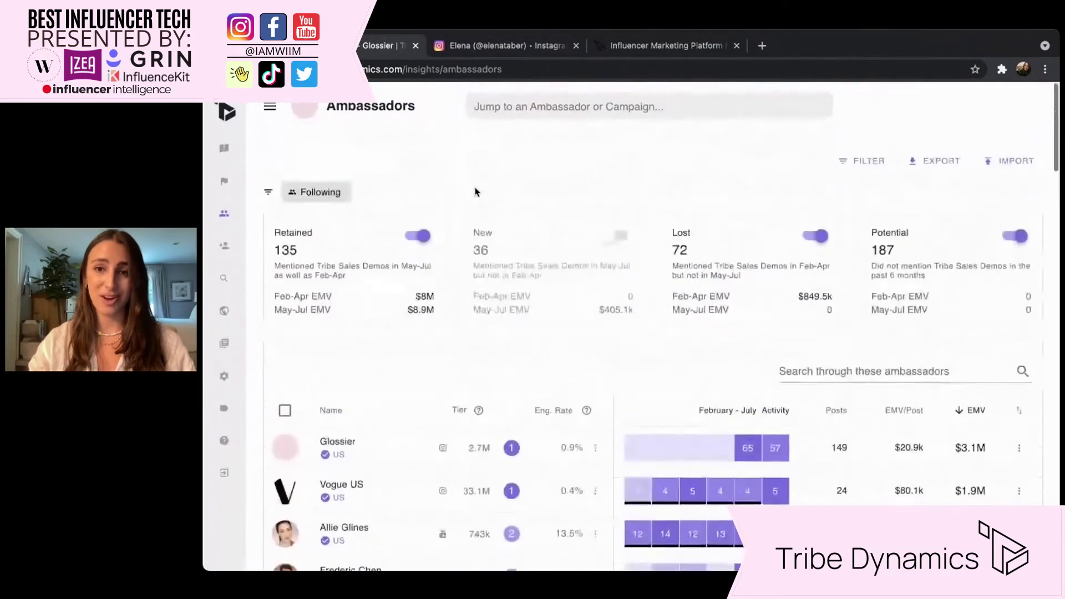
Look through the criteria available for filtering the ambassador list, and dismiss the filter without applying it.
{"action": "left_click", "coordinate": [868, 159]}
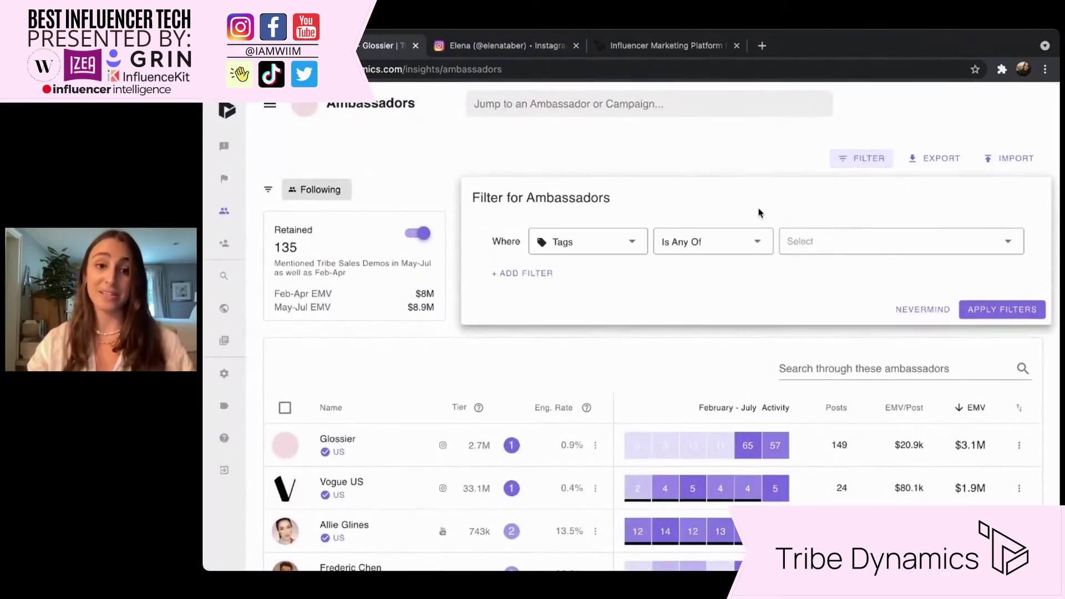
{"action": "left_click", "coordinate": [592, 248]}
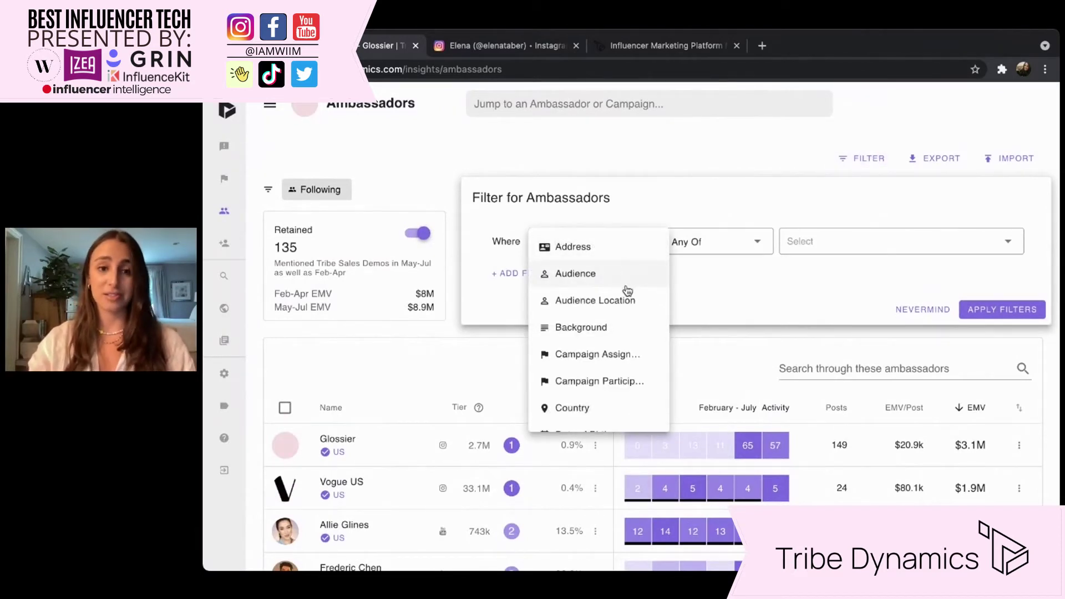
{"action": "scroll", "coordinate": [627, 291], "scroll_direction": "down", "scroll_amount": 3}
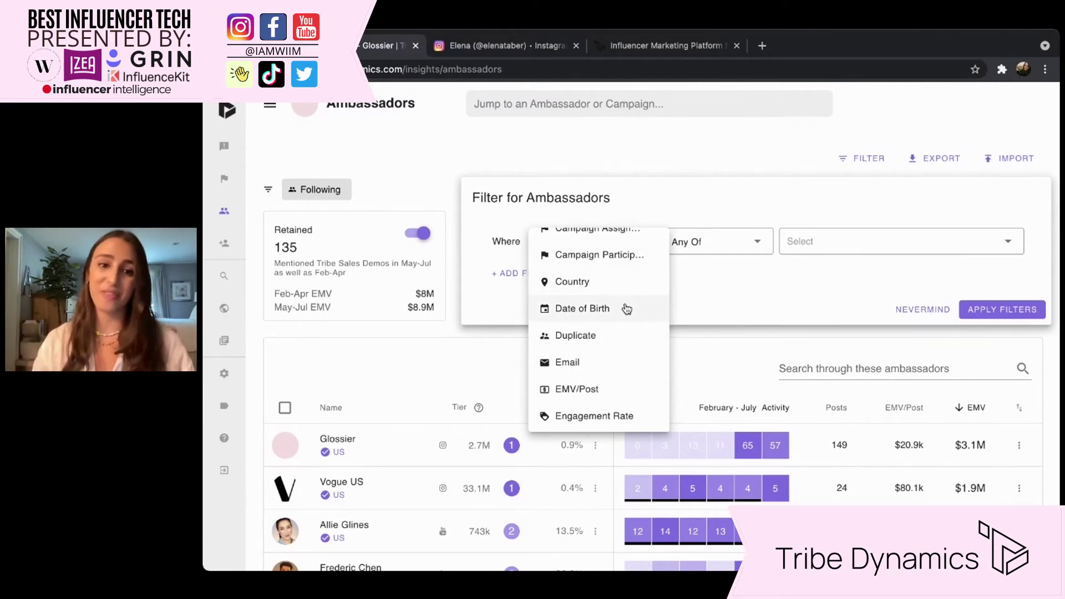
{"action": "scroll", "coordinate": [627, 309], "scroll_direction": "down", "scroll_amount": 3}
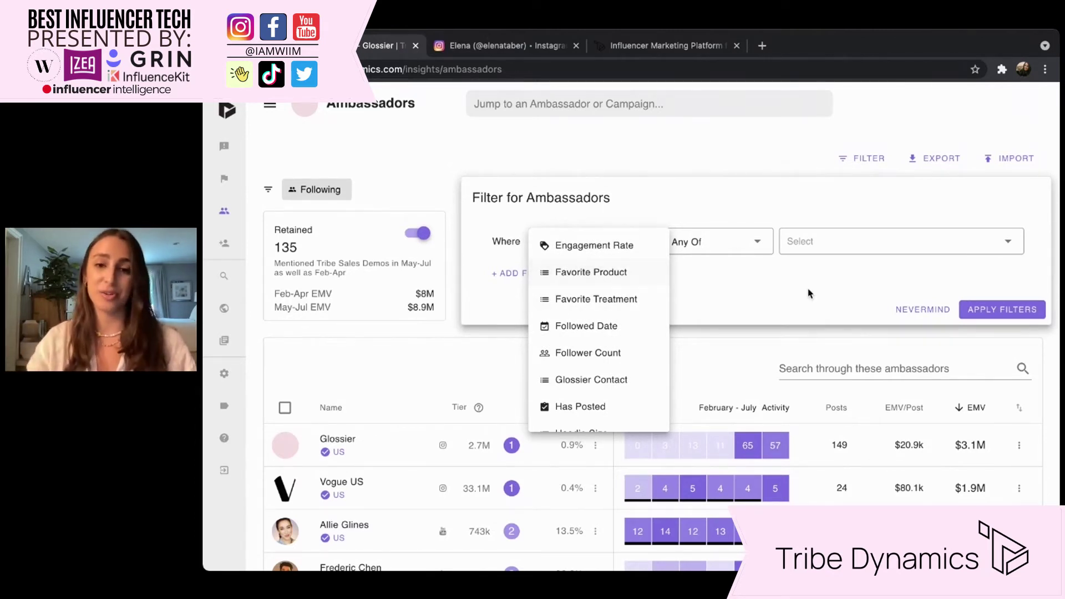
{"action": "left_click", "coordinate": [916, 309]}
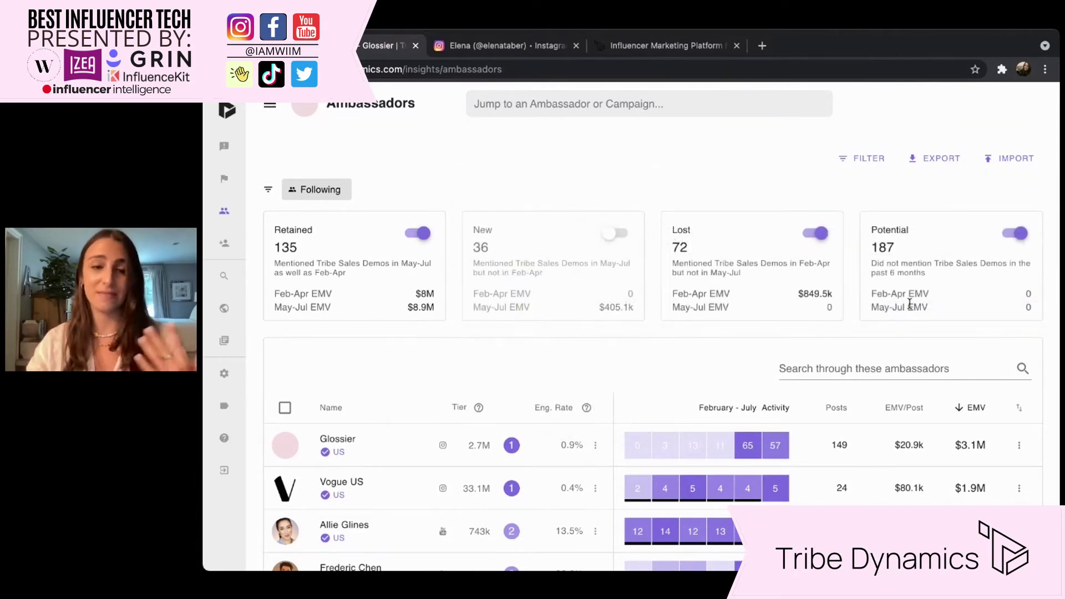
Include the New group in the ambassador list, and view the ambassador export options without exporting.
{"action": "left_click", "coordinate": [622, 233]}
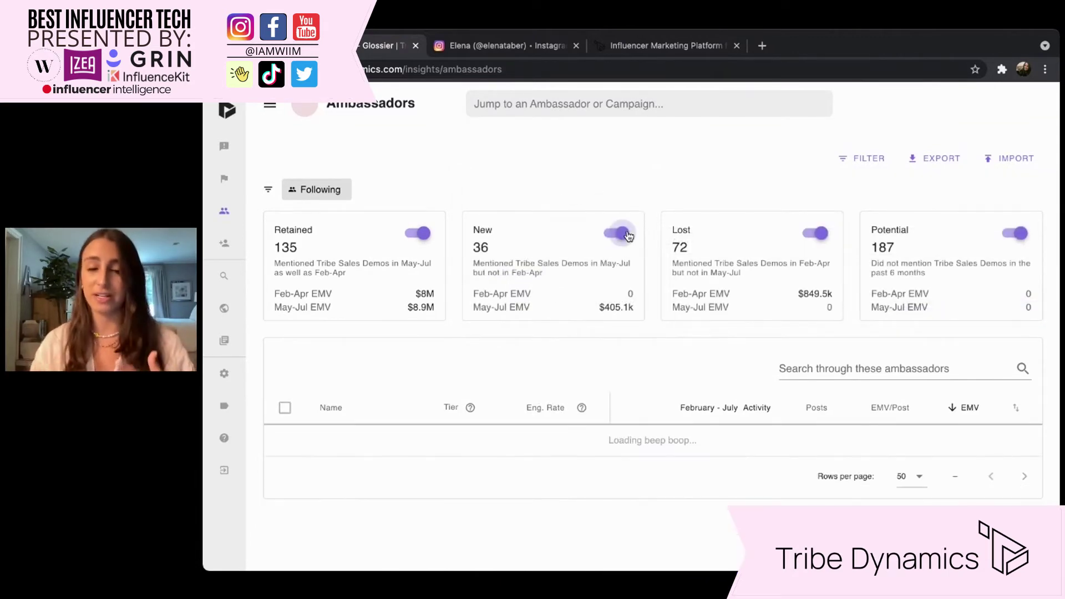
{"action": "left_click", "coordinate": [937, 158]}
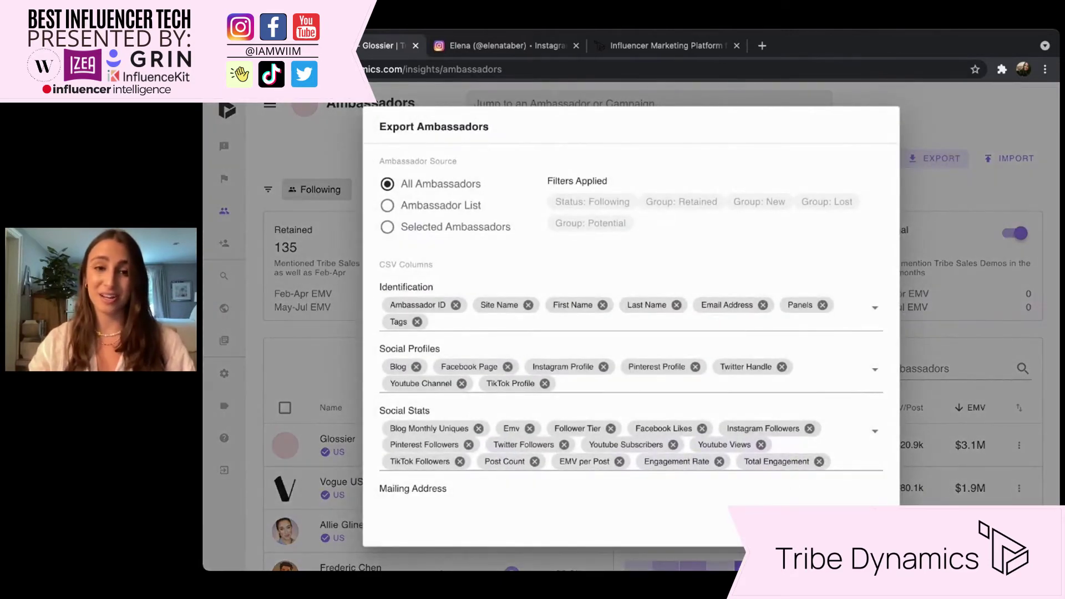
{"action": "left_click", "coordinate": [1035, 186]}
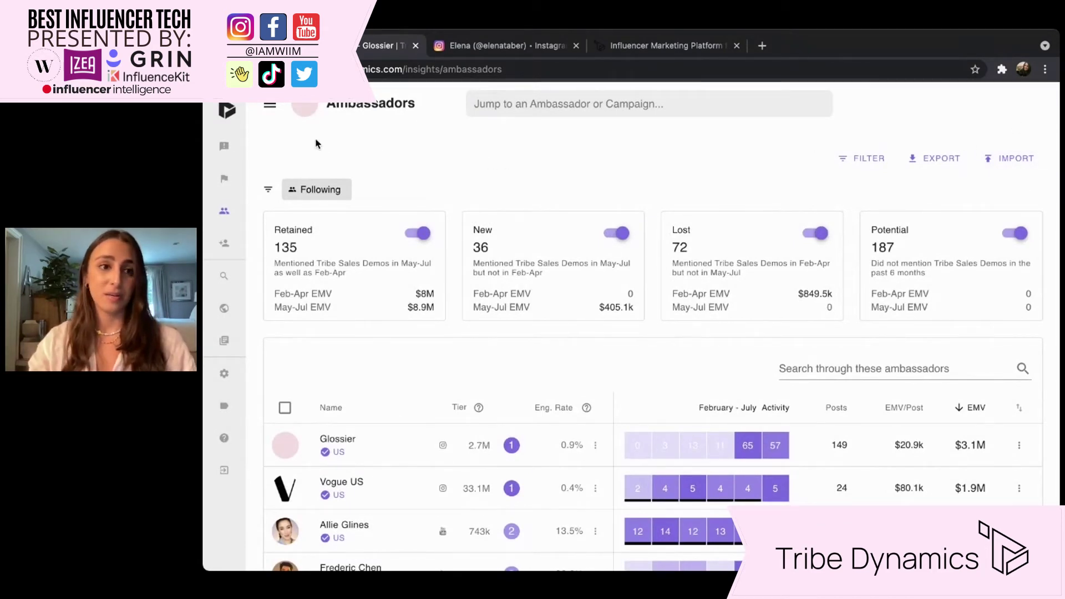
Open the Brand Buzz section and set its date range to Last 30 Days.
{"action": "left_click", "coordinate": [272, 105]}
{"action": "left_click", "coordinate": [297, 141]}
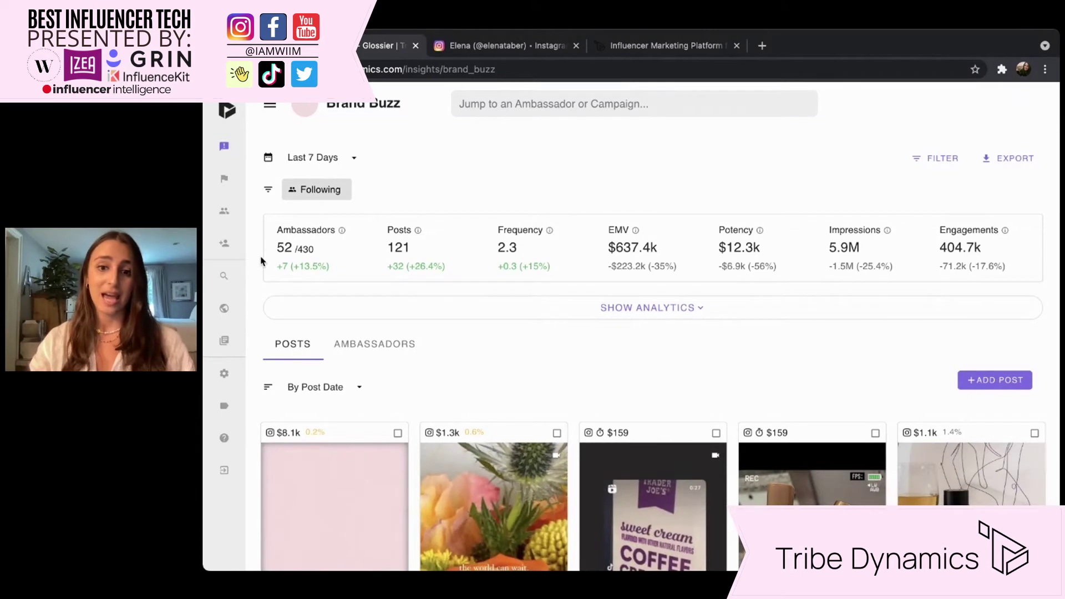
{"action": "scroll", "coordinate": [262, 261], "scroll_direction": "down", "scroll_amount": 1}
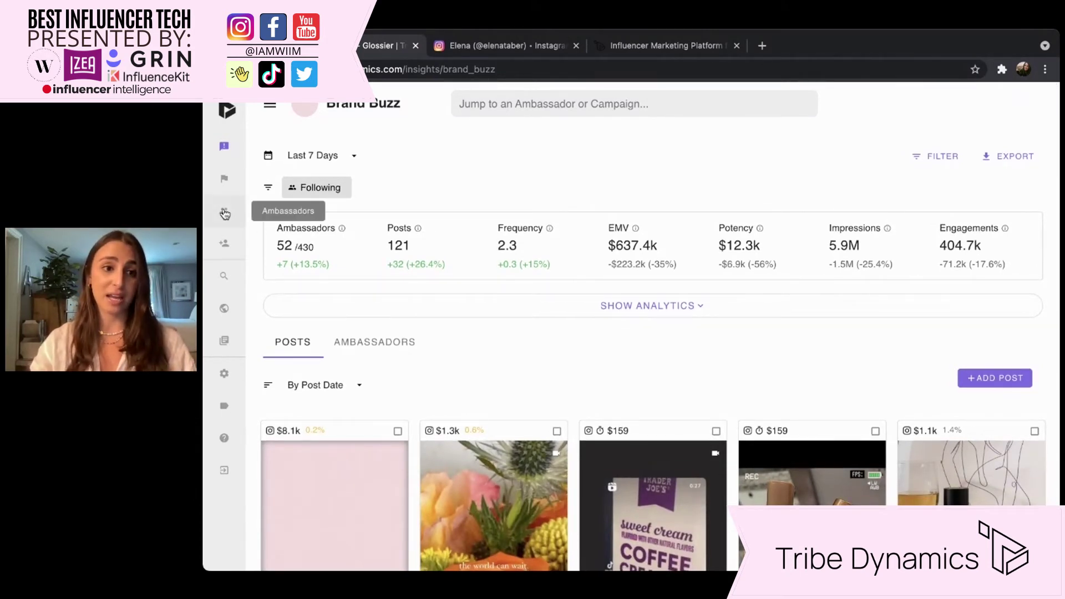
{"action": "left_click", "coordinate": [298, 162]}
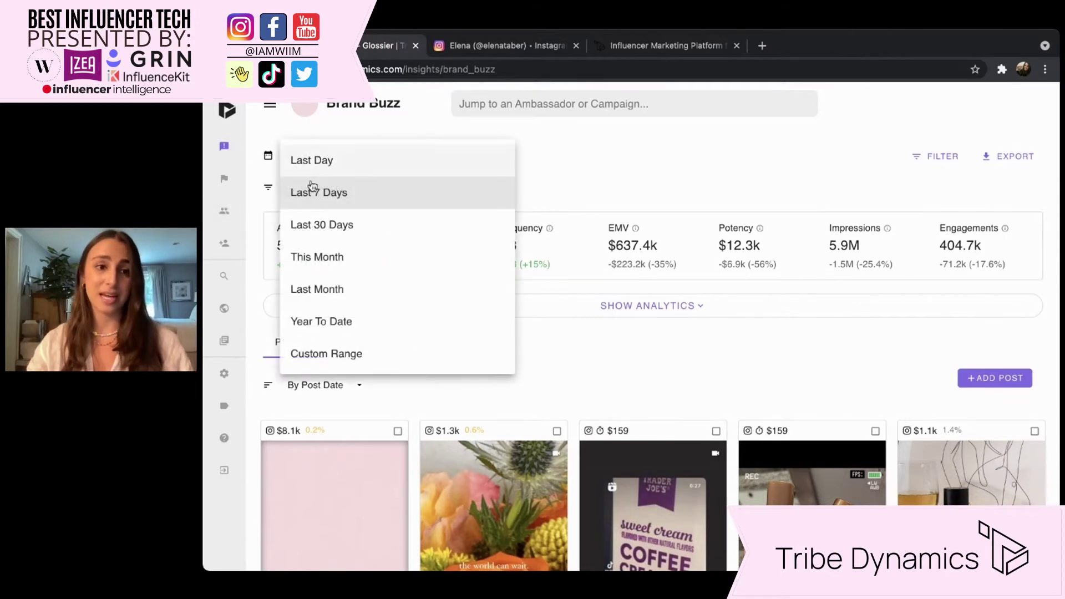
{"action": "left_click", "coordinate": [336, 225]}
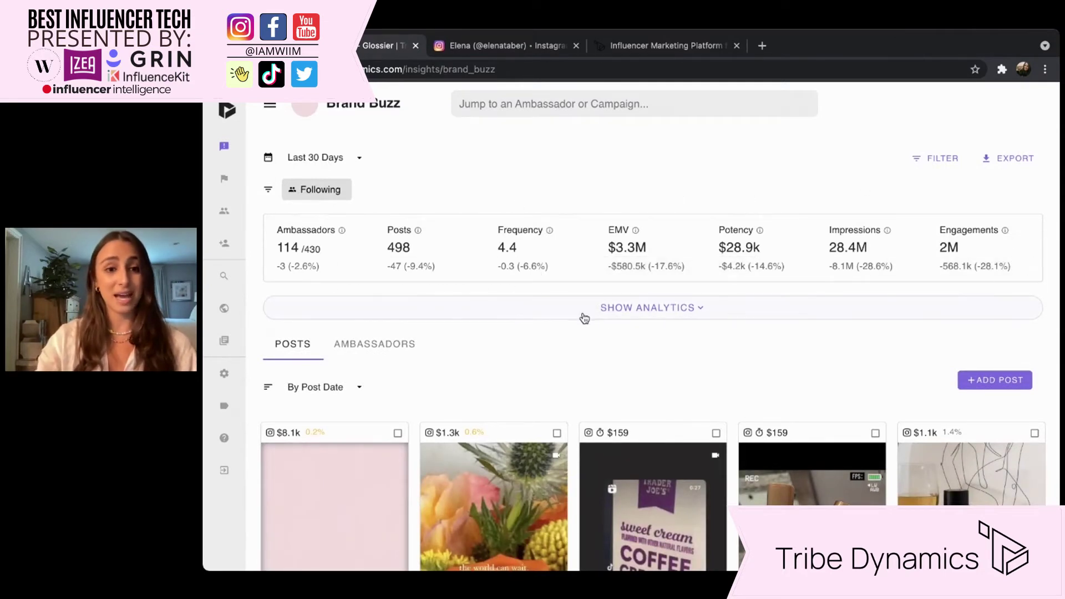
Show the Brand Buzz analytics and examine EMV over time, activity by tiers, channel breakdown and interactions.
{"action": "left_click", "coordinate": [436, 304]}
{"action": "scroll", "coordinate": [436, 304], "scroll_direction": "down", "scroll_amount": 3}
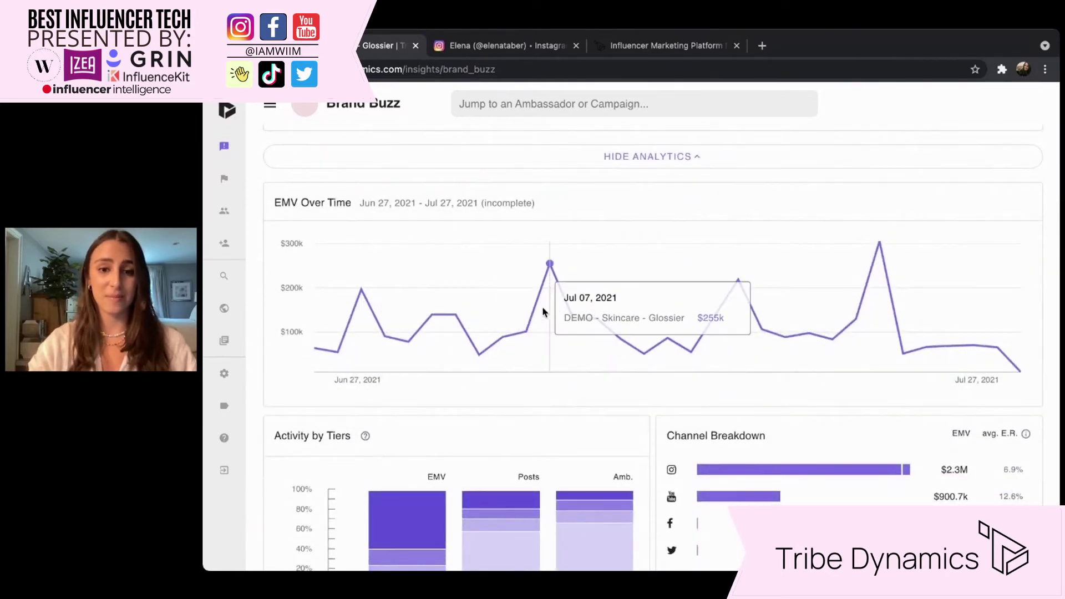
{"action": "scroll", "coordinate": [585, 306], "scroll_direction": "down", "scroll_amount": 2}
{"action": "scroll", "coordinate": [584, 306], "scroll_direction": "down", "scroll_amount": 1}
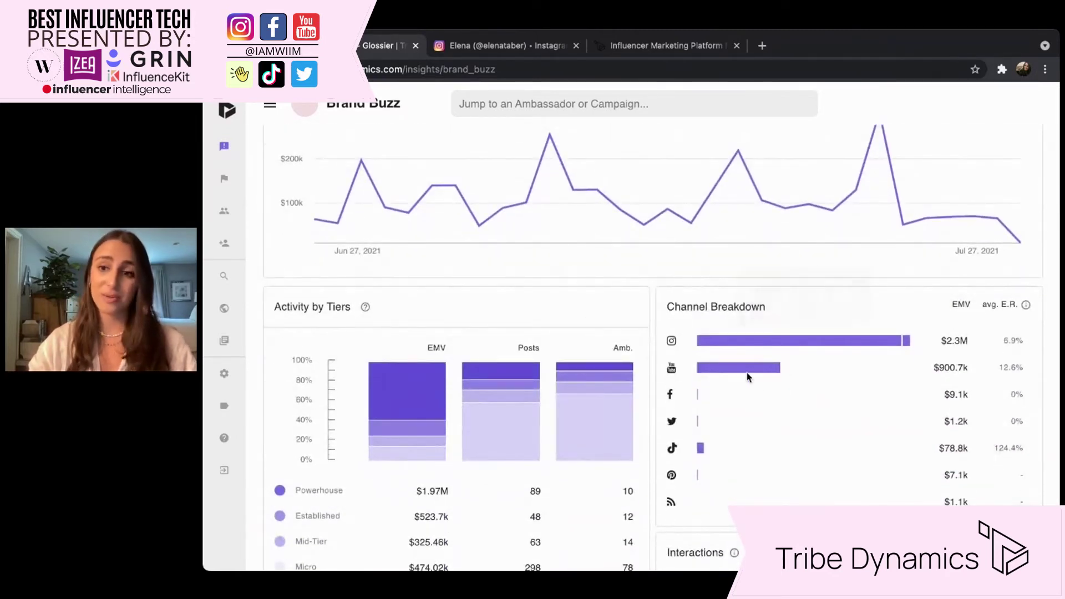
{"action": "scroll", "coordinate": [779, 366], "scroll_direction": "down", "scroll_amount": 2}
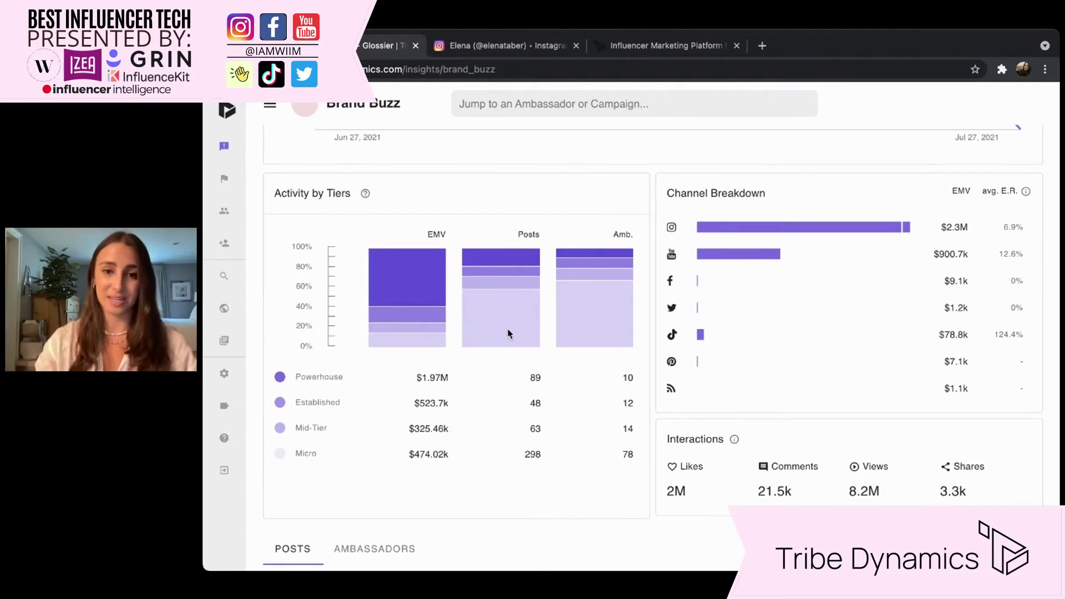
Browse the ambassadors' posts in Brand Buzz, checking their channels, EMV and engagement rates.
{"action": "scroll", "coordinate": [509, 332], "scroll_direction": "down", "scroll_amount": 6}
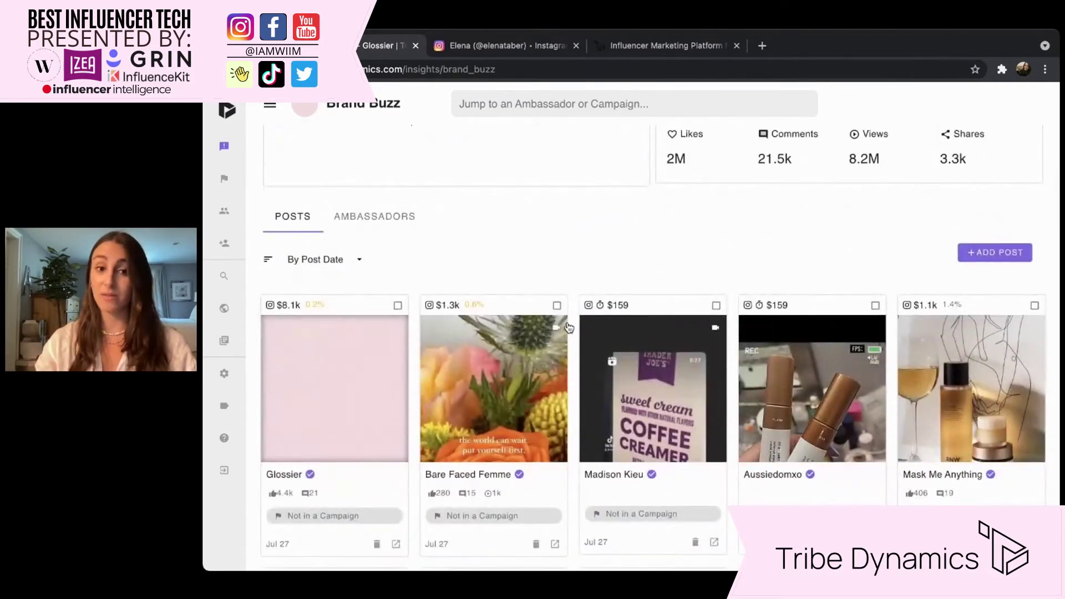
{"action": "scroll", "coordinate": [569, 327], "scroll_direction": "down", "scroll_amount": 3}
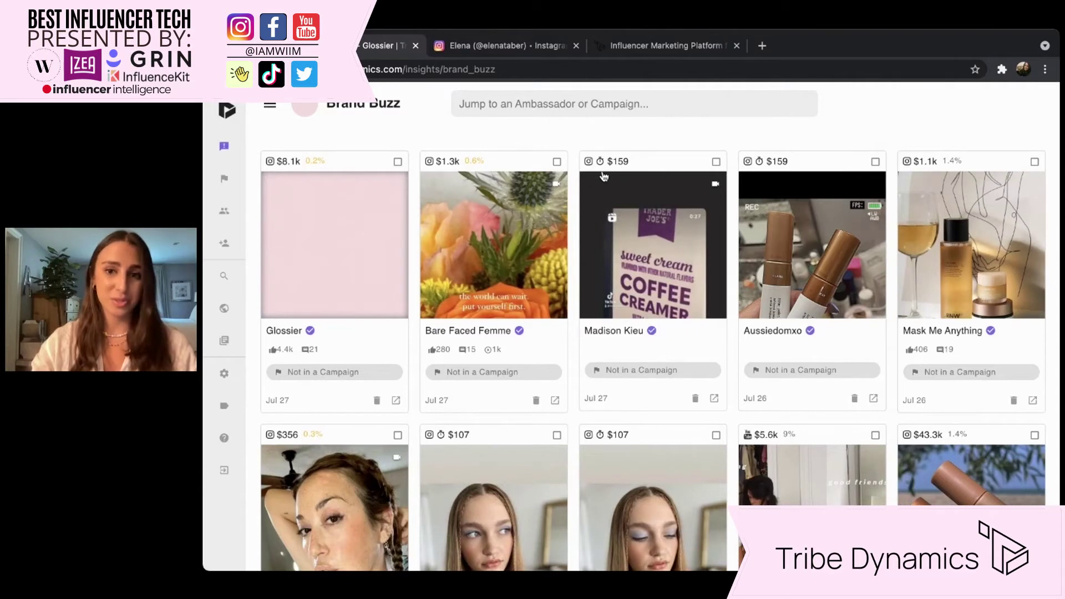
{"action": "scroll", "coordinate": [747, 296], "scroll_direction": "down", "scroll_amount": 2}
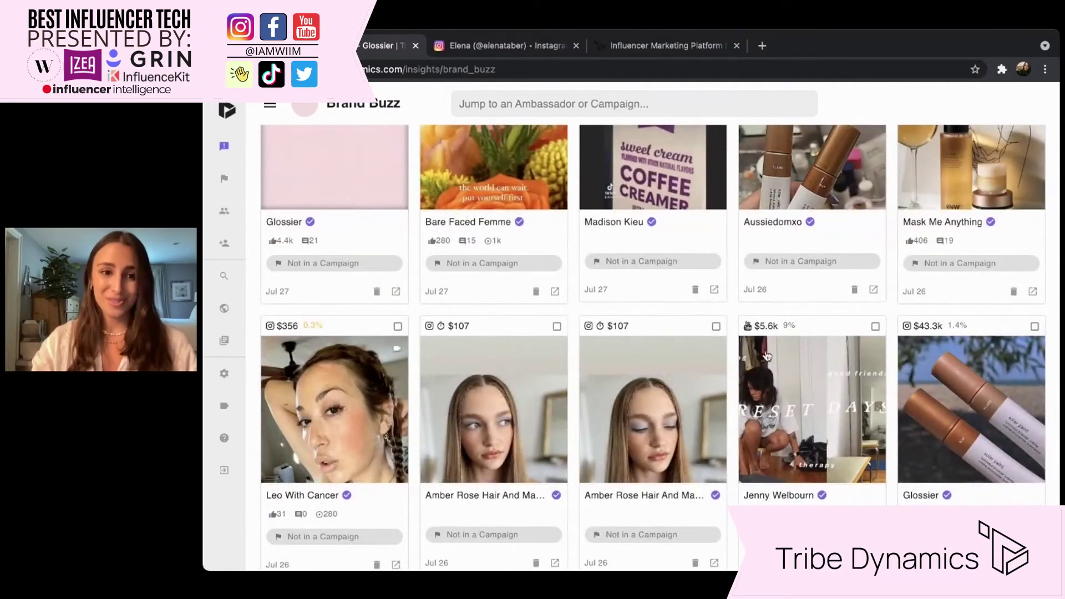
{"action": "scroll", "coordinate": [776, 316], "scroll_direction": "down", "scroll_amount": 5}
{"action": "scroll", "coordinate": [777, 317], "scroll_direction": "down", "scroll_amount": 5}
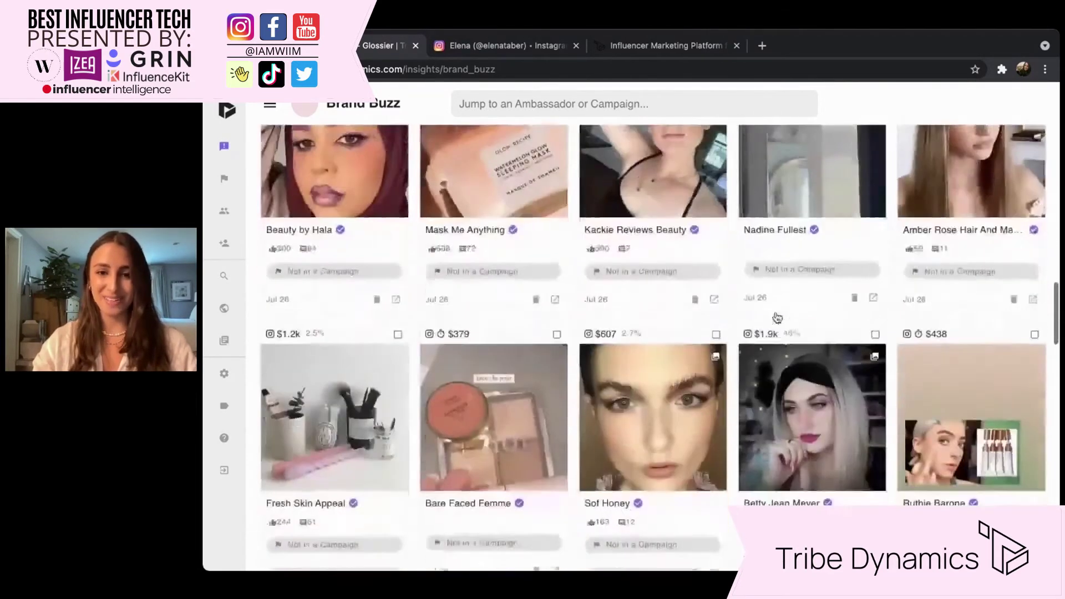
{"action": "scroll", "coordinate": [777, 317], "scroll_direction": "down", "scroll_amount": 4}
{"action": "scroll", "coordinate": [777, 317], "scroll_direction": "down", "scroll_amount": 5}
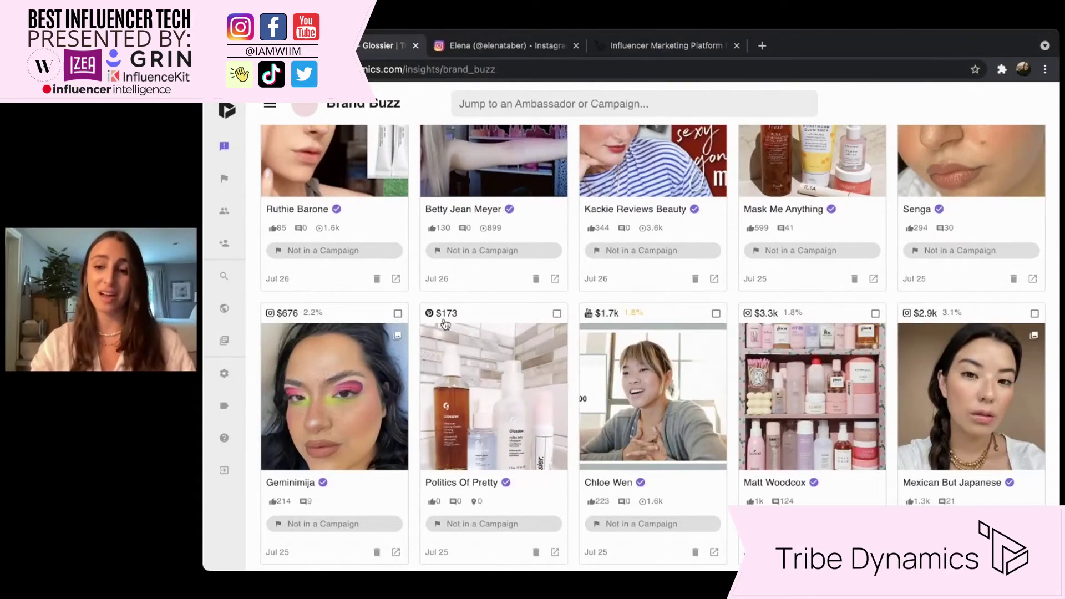
Look through the sorting options for the Brand Buzz posts, keeping the order By Post Date.
{"action": "scroll", "coordinate": [443, 324], "scroll_direction": "up", "scroll_amount": 15}
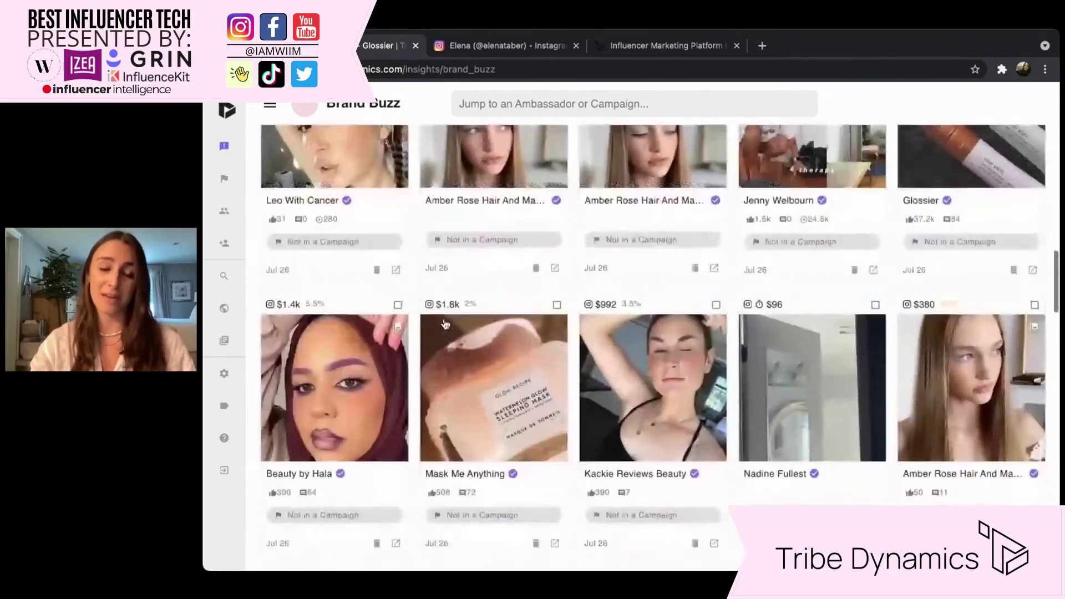
{"action": "scroll", "coordinate": [445, 324], "scroll_direction": "up", "scroll_amount": 15}
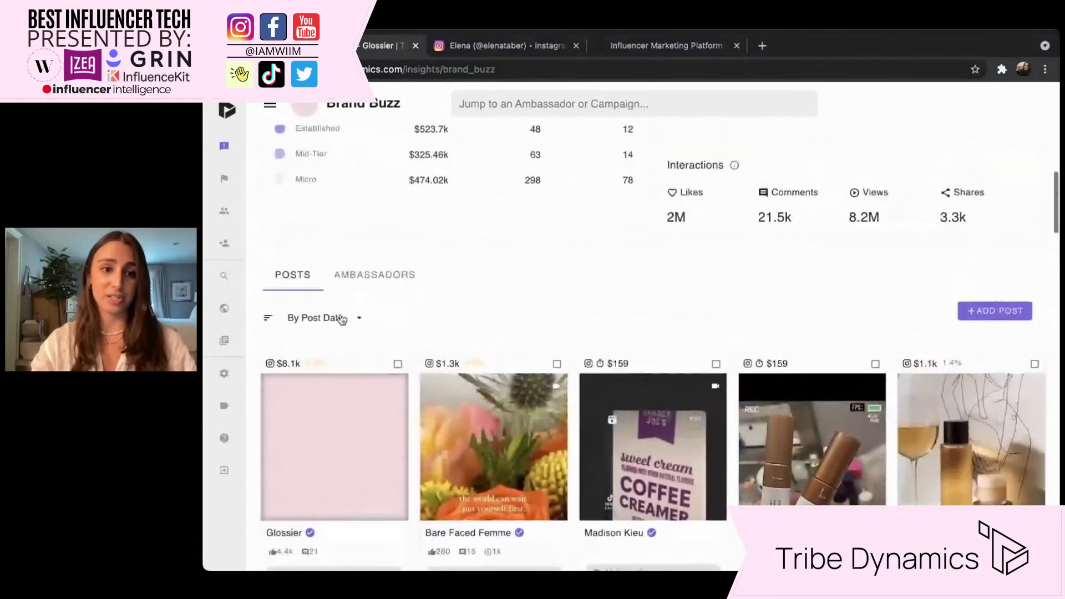
{"action": "left_click", "coordinate": [341, 320]}
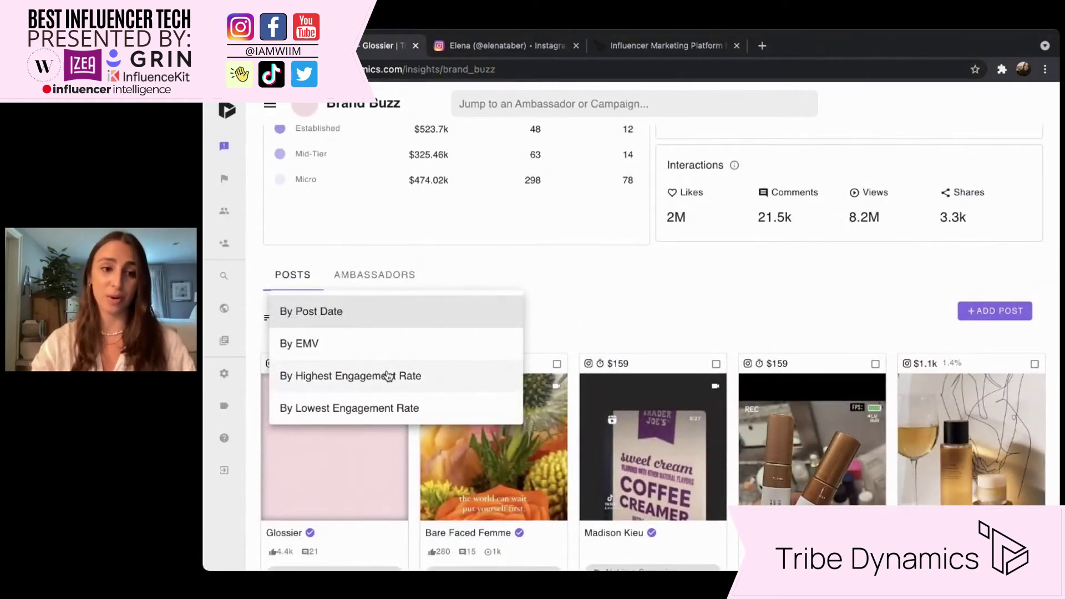
{"action": "left_click", "coordinate": [577, 321]}
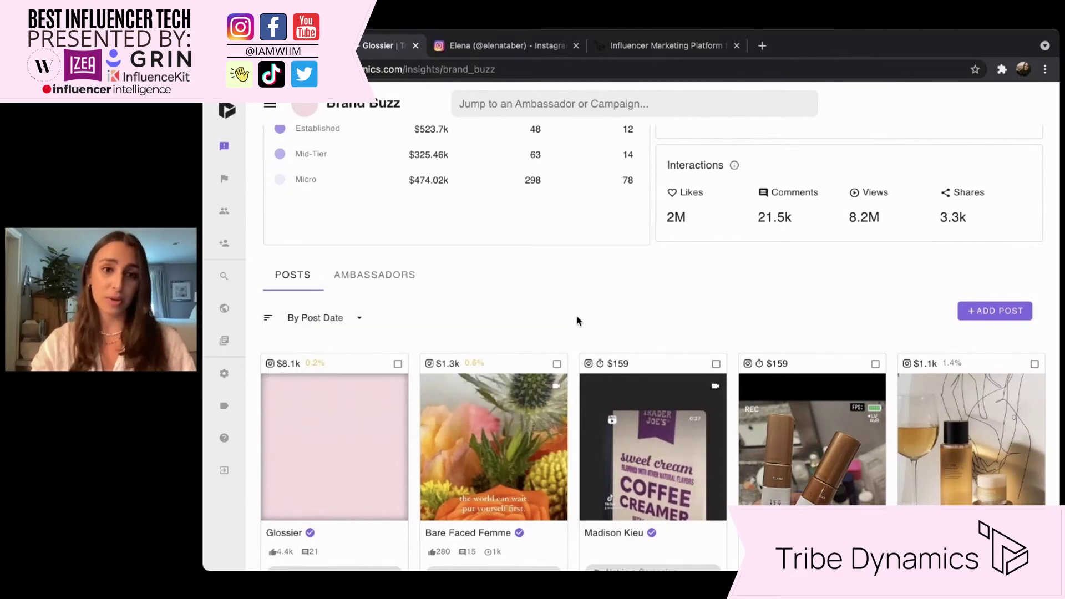
Start a Brand Buzz post filter with the social channel set to any of Instagram.
{"action": "scroll", "coordinate": [577, 321], "scroll_direction": "up", "scroll_amount": 4}
{"action": "scroll", "coordinate": [577, 321], "scroll_direction": "up", "scroll_amount": 8}
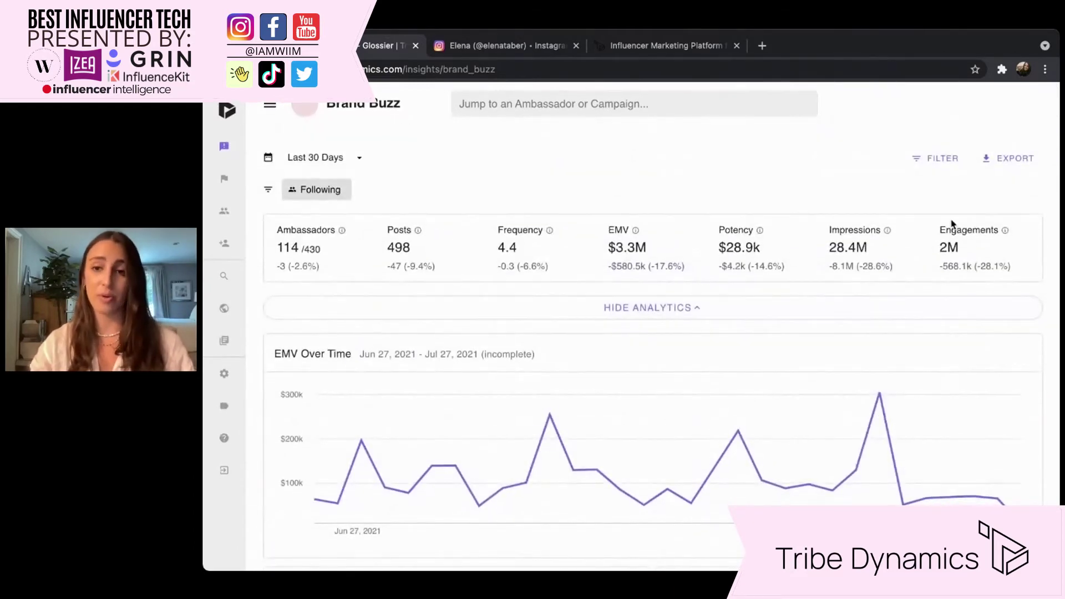
{"action": "left_click", "coordinate": [952, 161]}
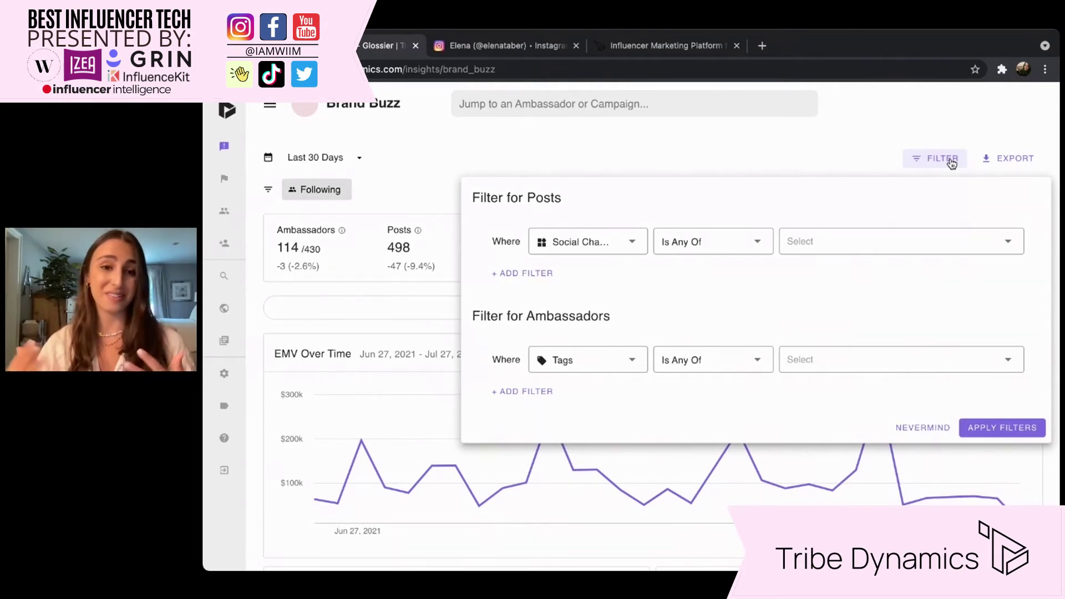
{"action": "left_click", "coordinate": [833, 246]}
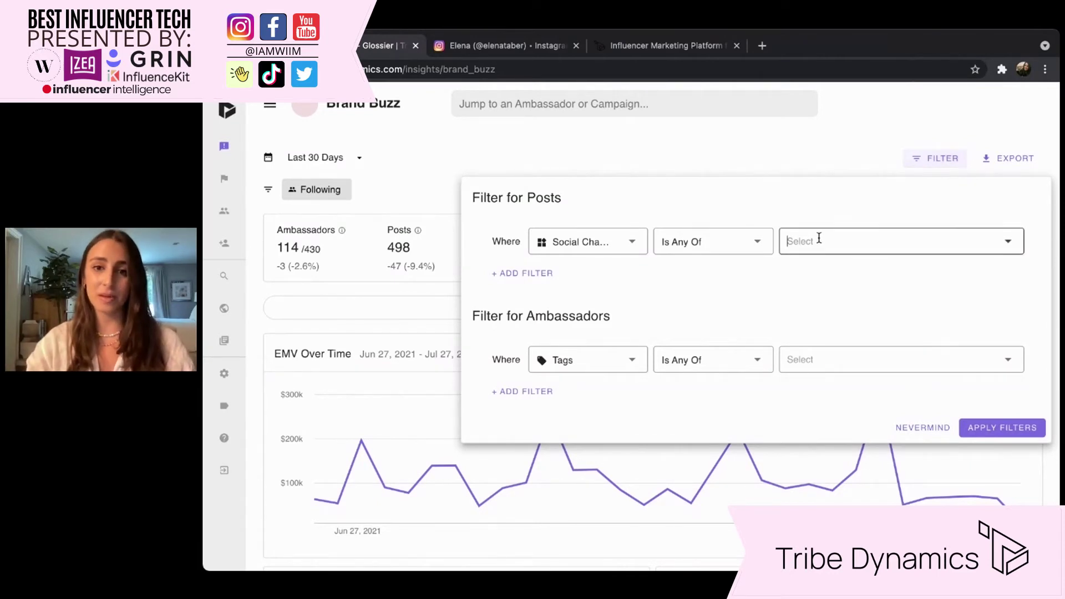
{"action": "left_click", "coordinate": [833, 275]}
{"action": "left_click", "coordinate": [684, 294]}
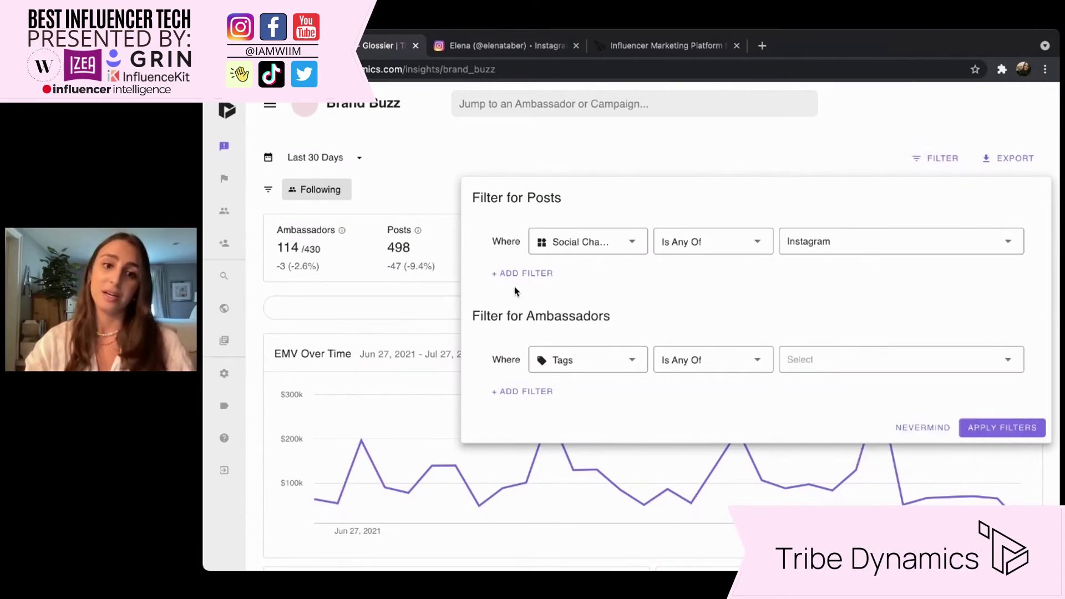
Add a second post condition limiting the media type to any of Story and Story Video.
{"action": "left_click", "coordinate": [521, 273]}
{"action": "left_click", "coordinate": [574, 280]}
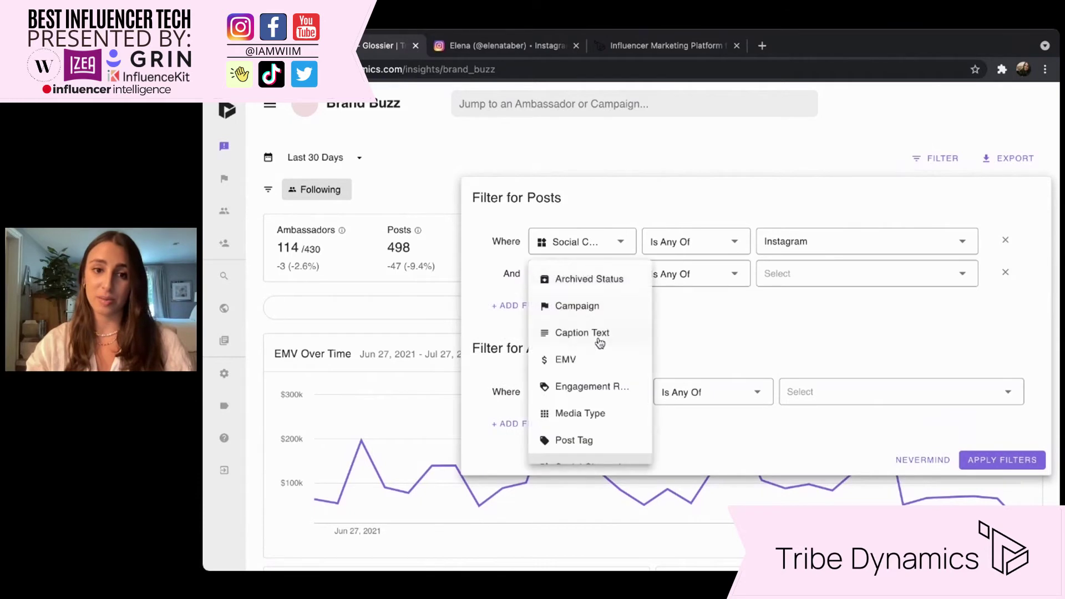
{"action": "left_click", "coordinate": [602, 414]}
{"action": "left_click", "coordinate": [813, 276]}
{"action": "left_click", "coordinate": [895, 410]}
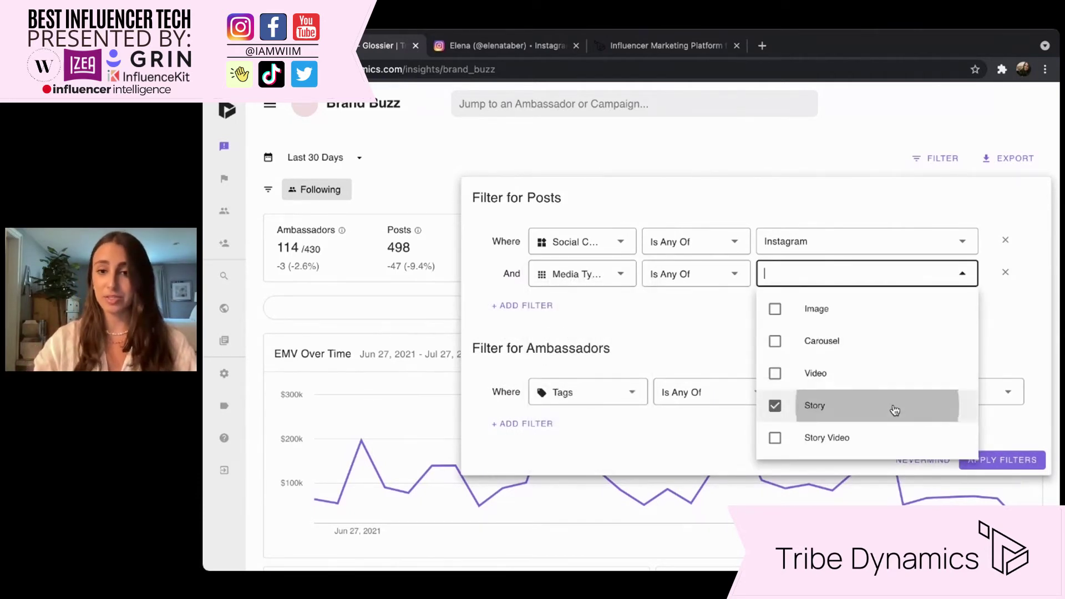
{"action": "left_click", "coordinate": [905, 436]}
{"action": "left_click", "coordinate": [637, 335]}
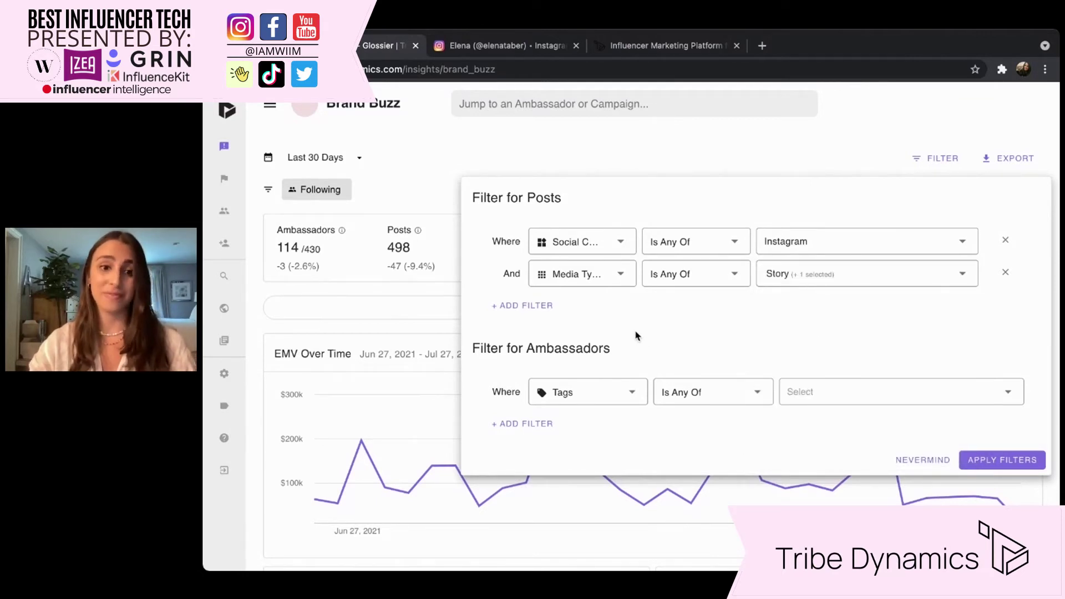
Apply the Instagram story filters without an ambassador condition, and browse the matching posts.
{"action": "left_click", "coordinate": [578, 390]}
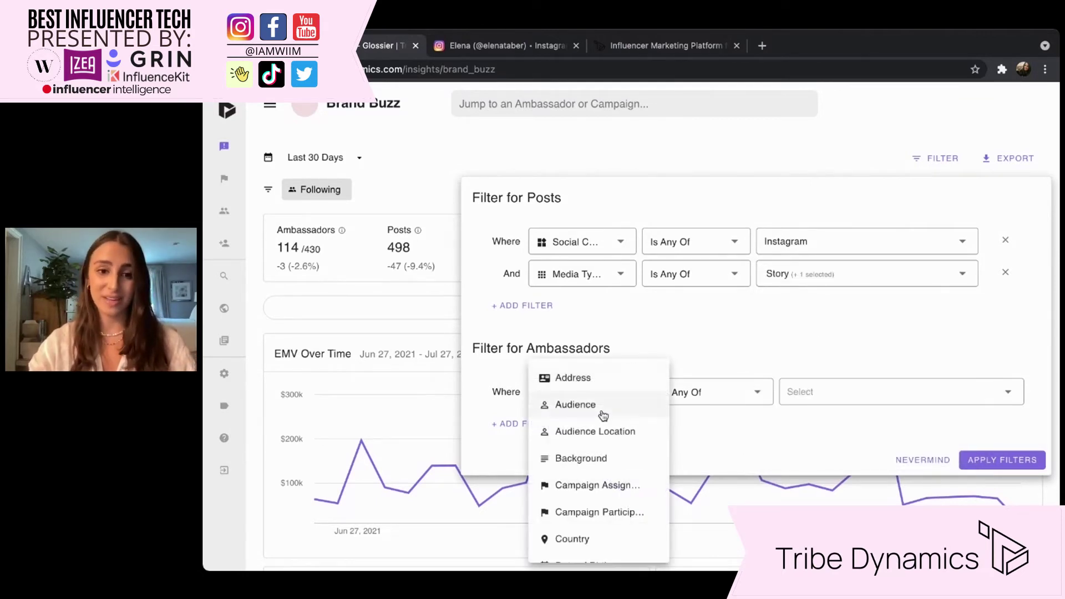
{"action": "scroll", "coordinate": [601, 416], "scroll_direction": "down", "scroll_amount": 3}
{"action": "left_click", "coordinate": [749, 363]}
{"action": "left_click", "coordinate": [1024, 459]}
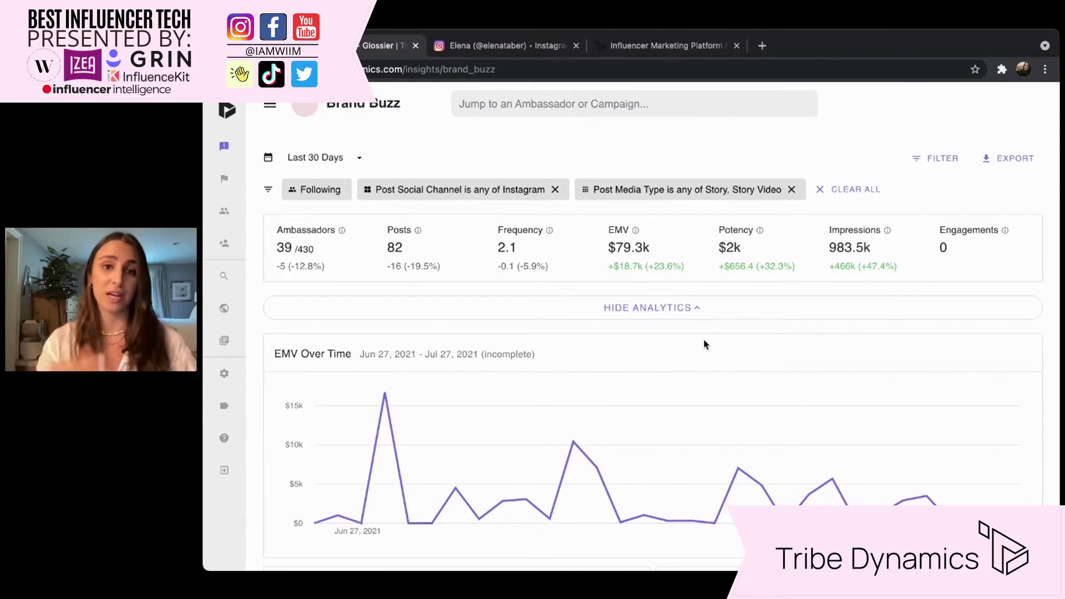
{"action": "scroll", "coordinate": [704, 344], "scroll_direction": "down", "scroll_amount": 13}
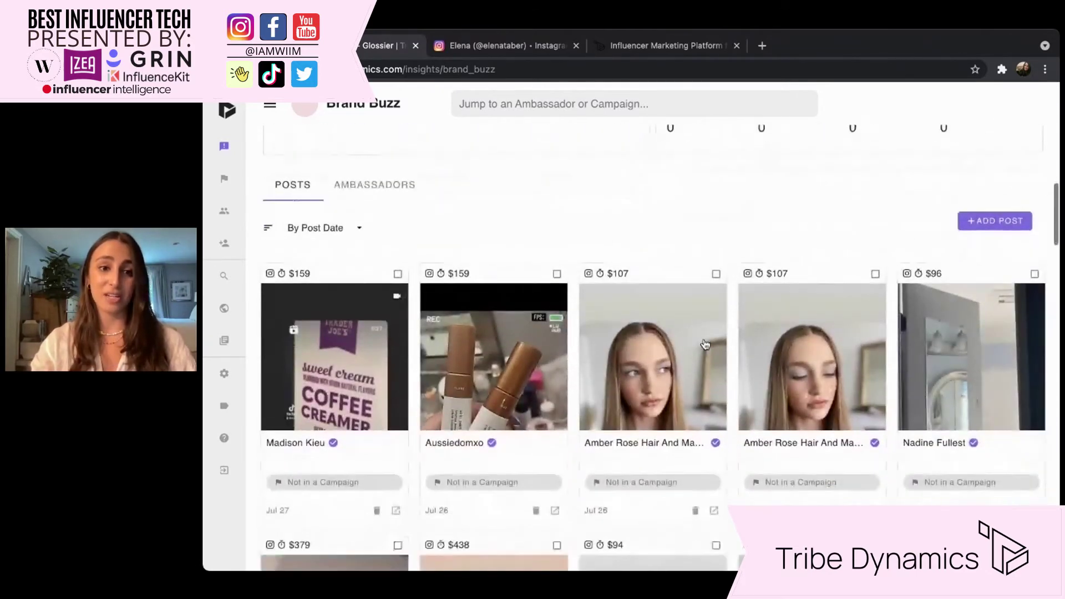
{"action": "scroll", "coordinate": [705, 345], "scroll_direction": "down", "scroll_amount": 1}
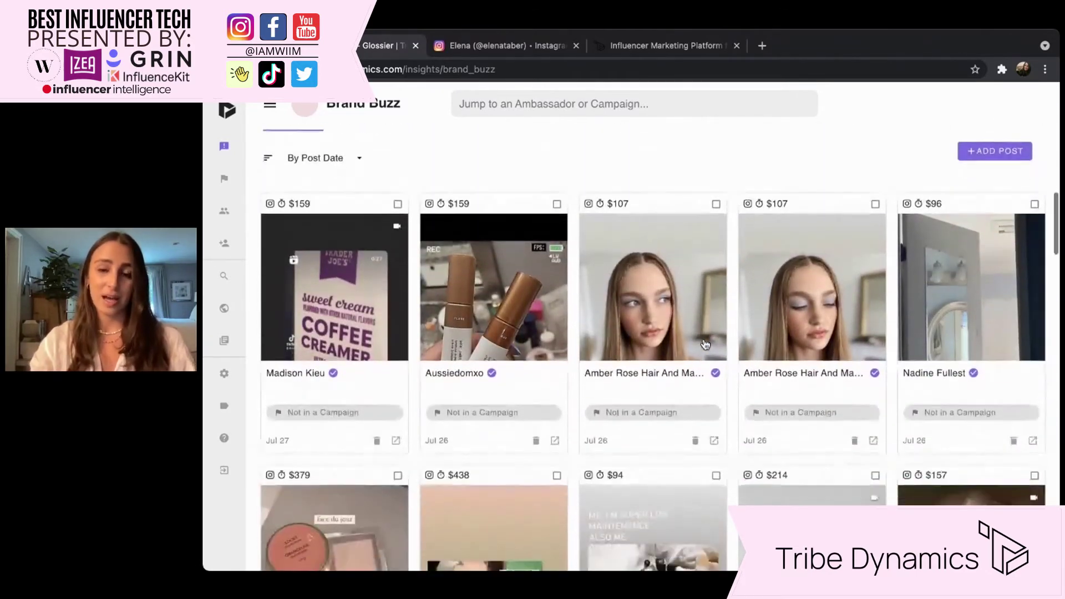
Browse the filtered story posts, open the $2.8k post from July 23, 2021, and go to its original video.
{"action": "scroll", "coordinate": [705, 344], "scroll_direction": "down", "scroll_amount": 3}
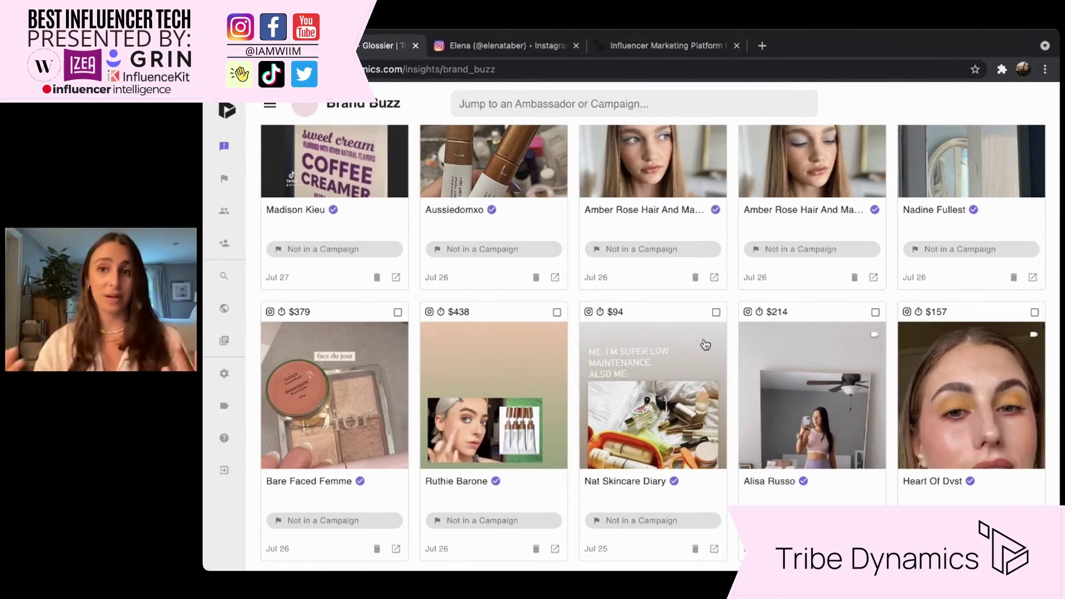
{"action": "scroll", "coordinate": [705, 344], "scroll_direction": "down", "scroll_amount": 1}
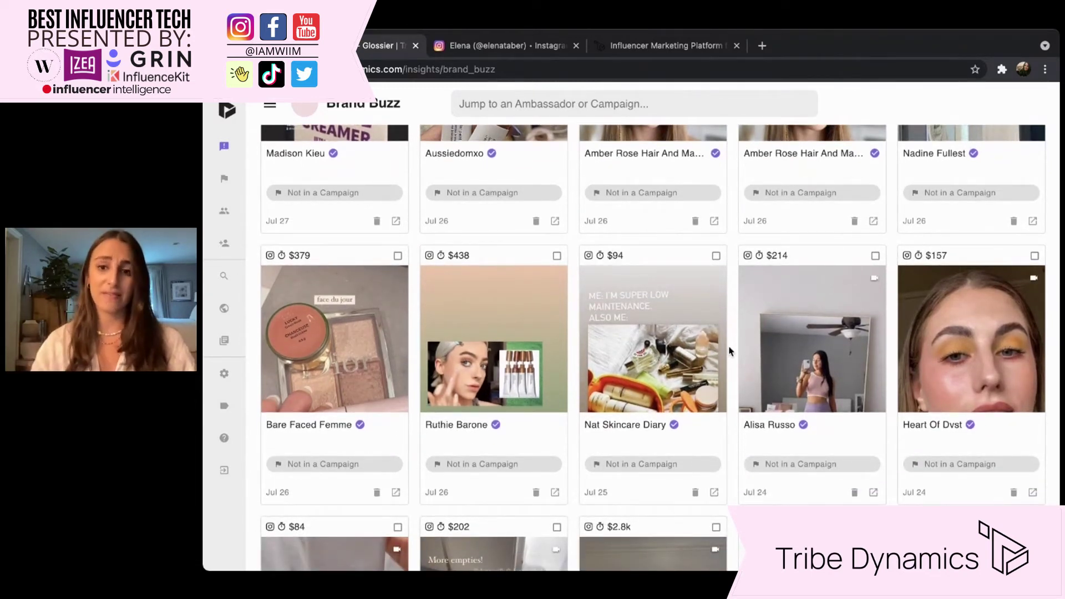
{"action": "scroll", "coordinate": [729, 351], "scroll_direction": "down", "scroll_amount": 3}
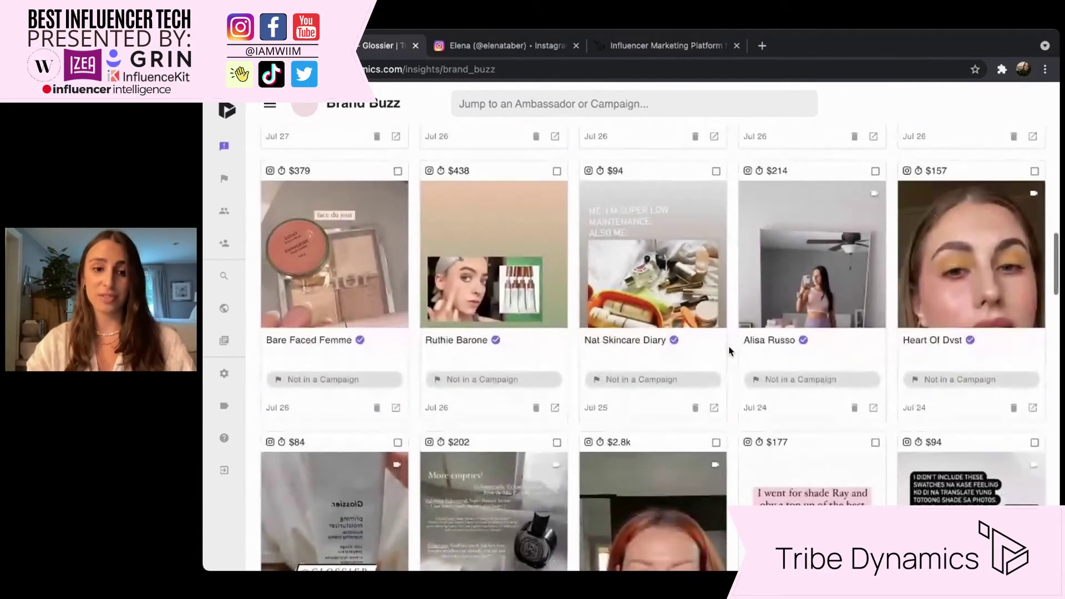
{"action": "left_click", "coordinate": [682, 452]}
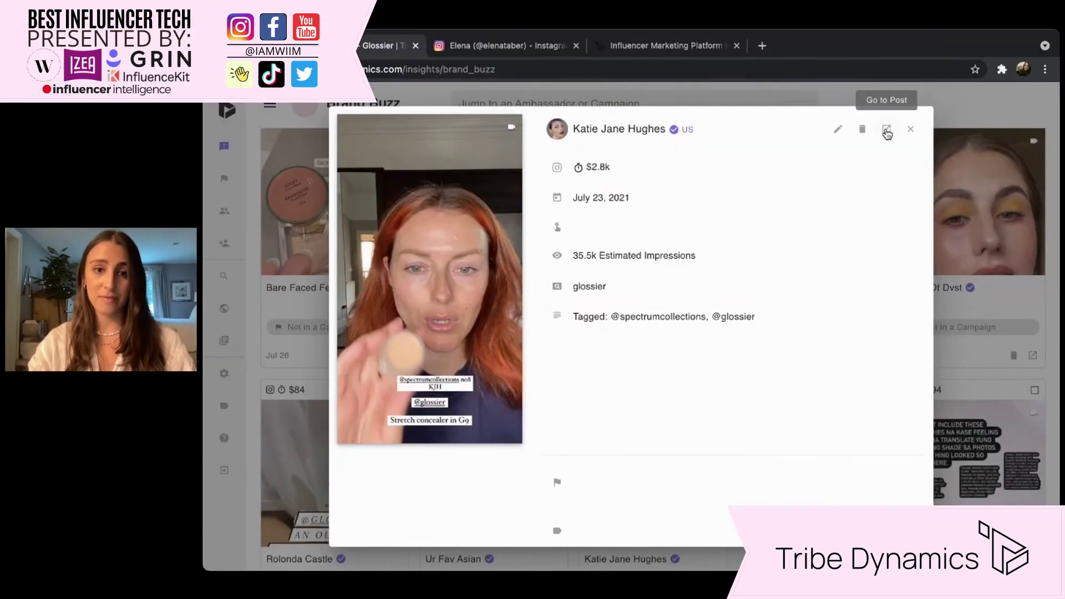
{"action": "left_click", "coordinate": [887, 132]}
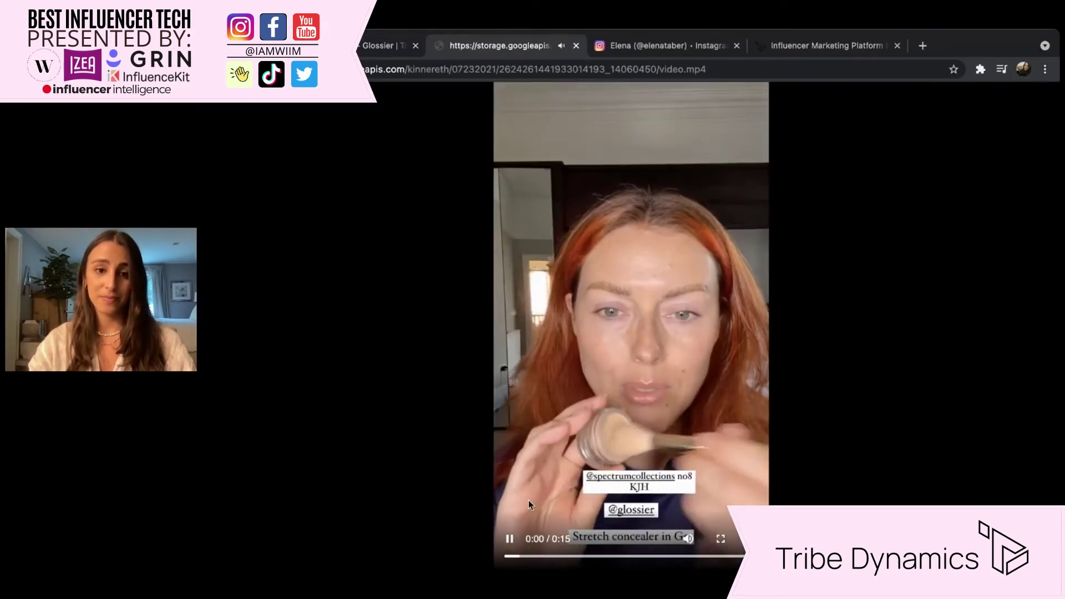
Download the story video from its playback page, and return to the Brand Buzz posts with the post details closed.
{"action": "left_click", "coordinate": [504, 542]}
{"action": "left_click", "coordinate": [752, 538]}
{"action": "left_click", "coordinate": [682, 505]}
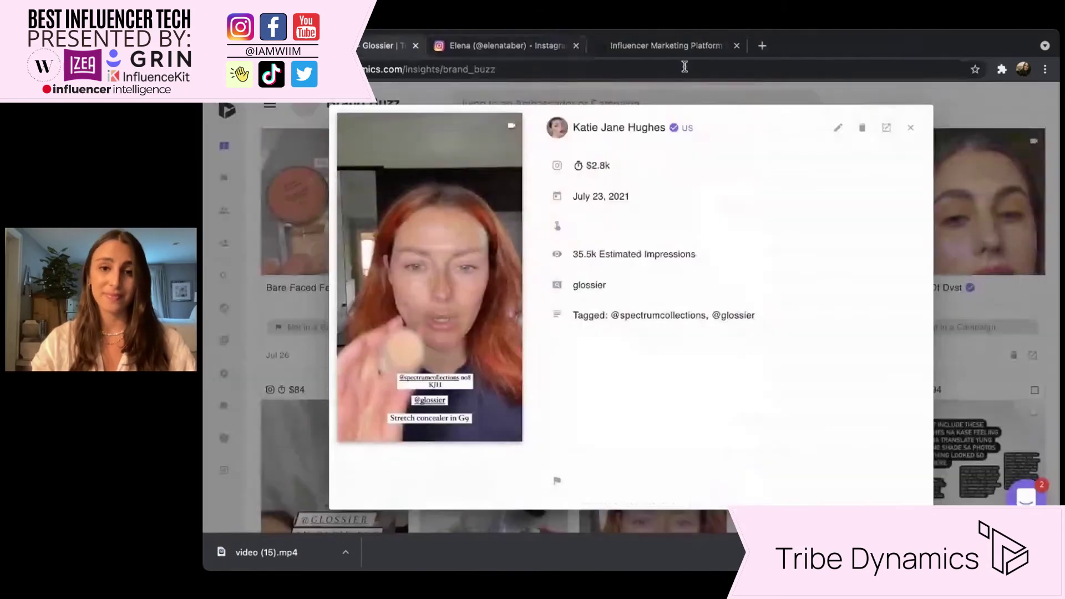
{"action": "left_click", "coordinate": [576, 45]}
{"action": "left_click", "coordinate": [914, 131]}
Clear the Instagram and story media type filters from Brand Buzz without setting up a new filter.
{"action": "scroll", "coordinate": [914, 131], "scroll_direction": "up", "scroll_amount": 12}
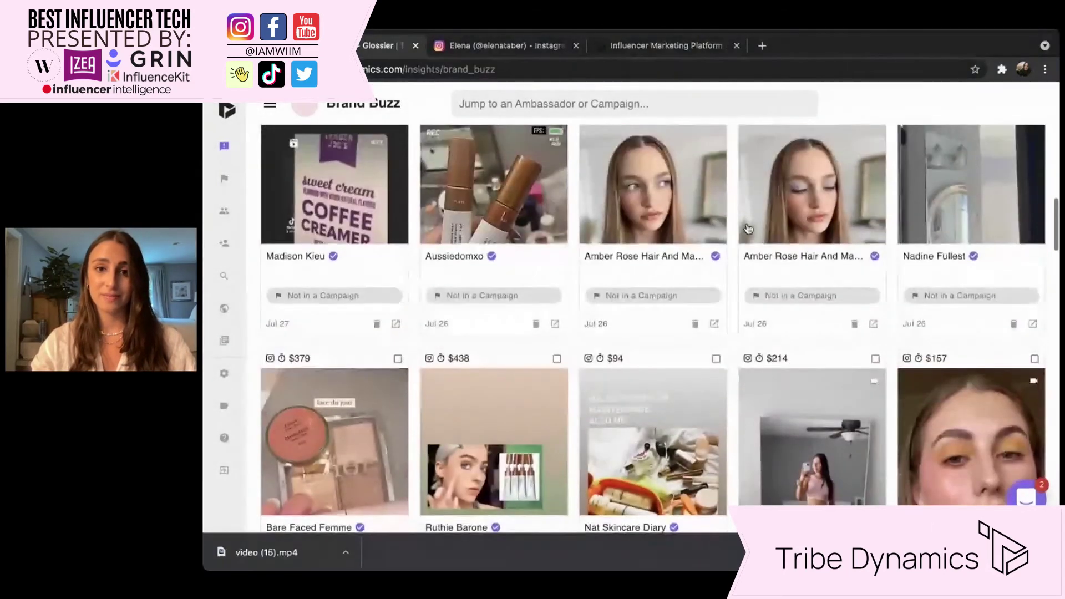
{"action": "scroll", "coordinate": [747, 232], "scroll_direction": "up", "scroll_amount": 8}
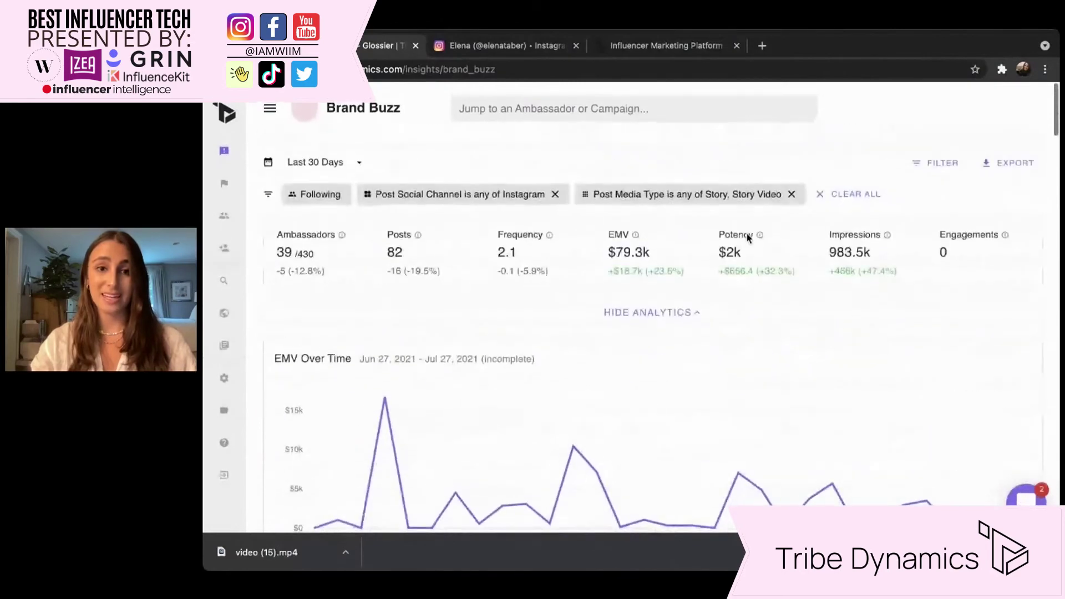
{"action": "left_click", "coordinate": [847, 192]}
{"action": "left_click", "coordinate": [952, 158]}
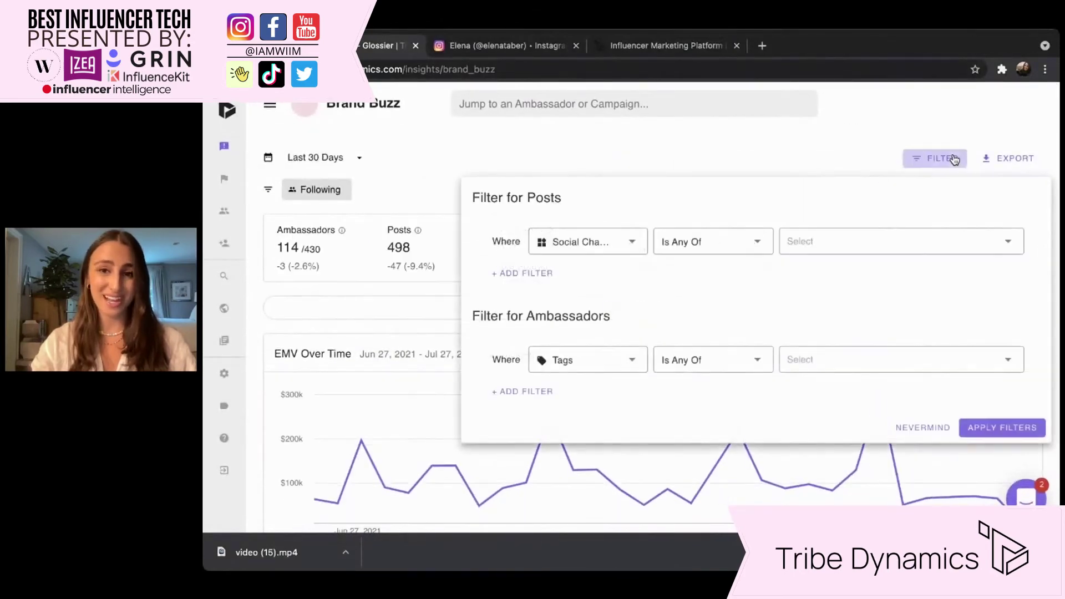
{"action": "left_click", "coordinate": [969, 132]}
Look through the Brand Buzz export formats and the platform's navigation entries without choosing any.
{"action": "left_click", "coordinate": [1012, 163]}
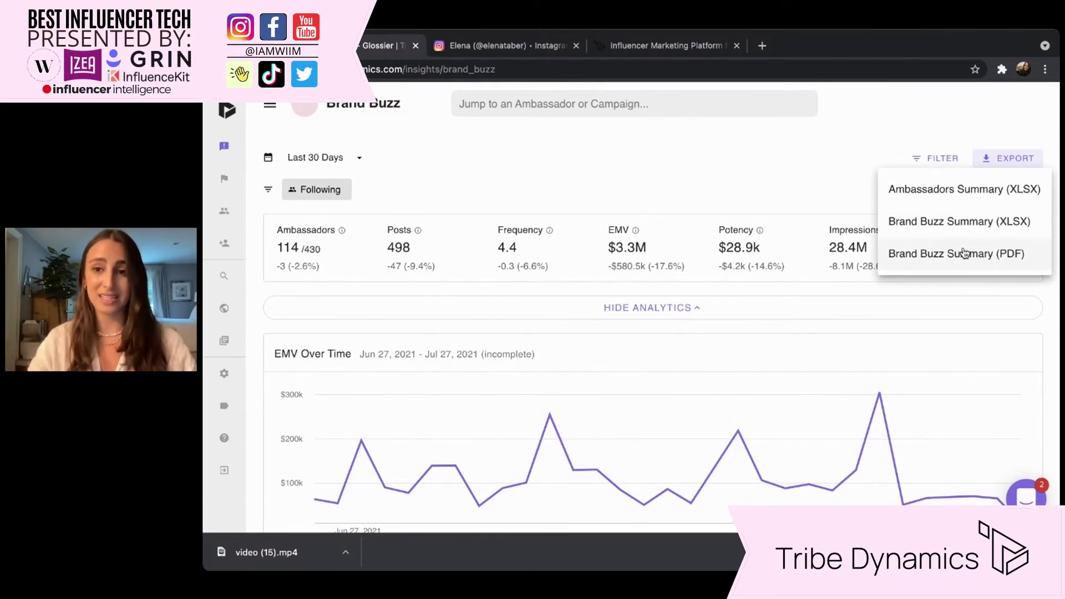
{"action": "left_click", "coordinate": [270, 105]}
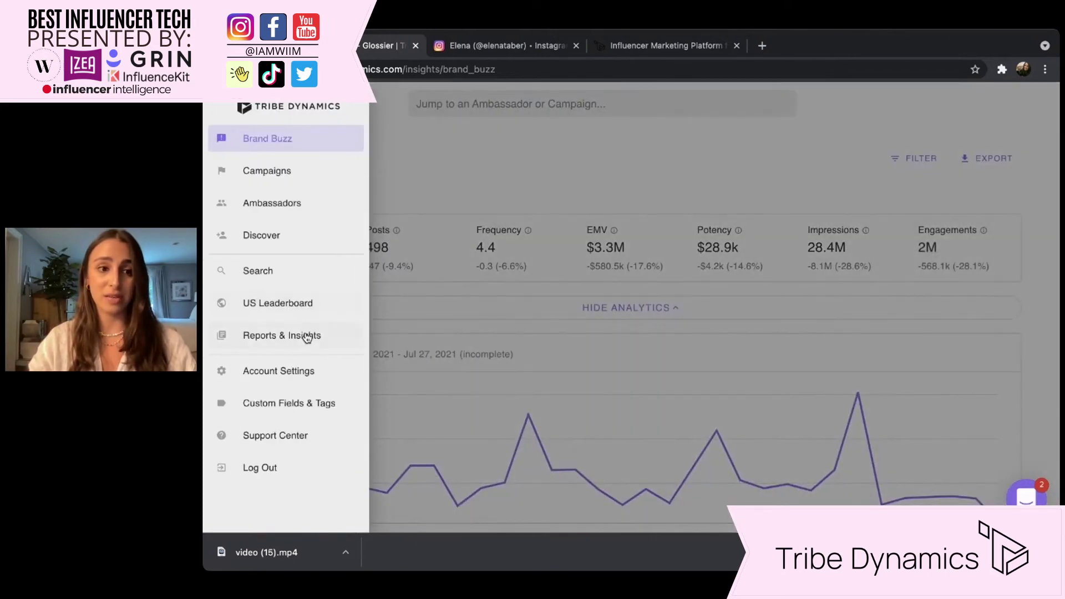
{"action": "left_click", "coordinate": [470, 299]}
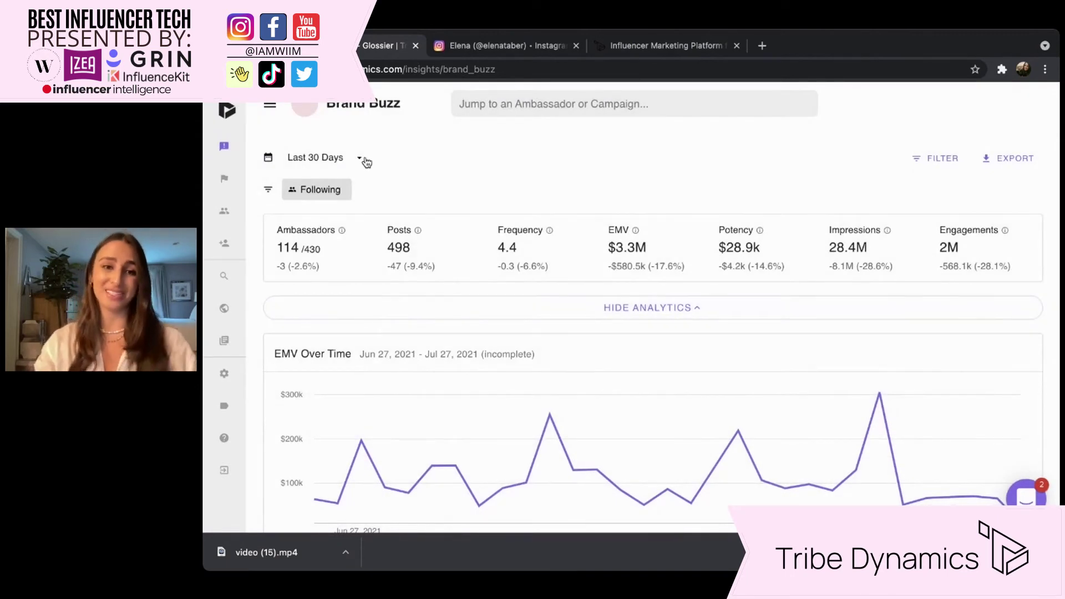
Go to the Campaigns page and start creating a campaign named Holiday Gifting 2021.
{"action": "left_click", "coordinate": [225, 176]}
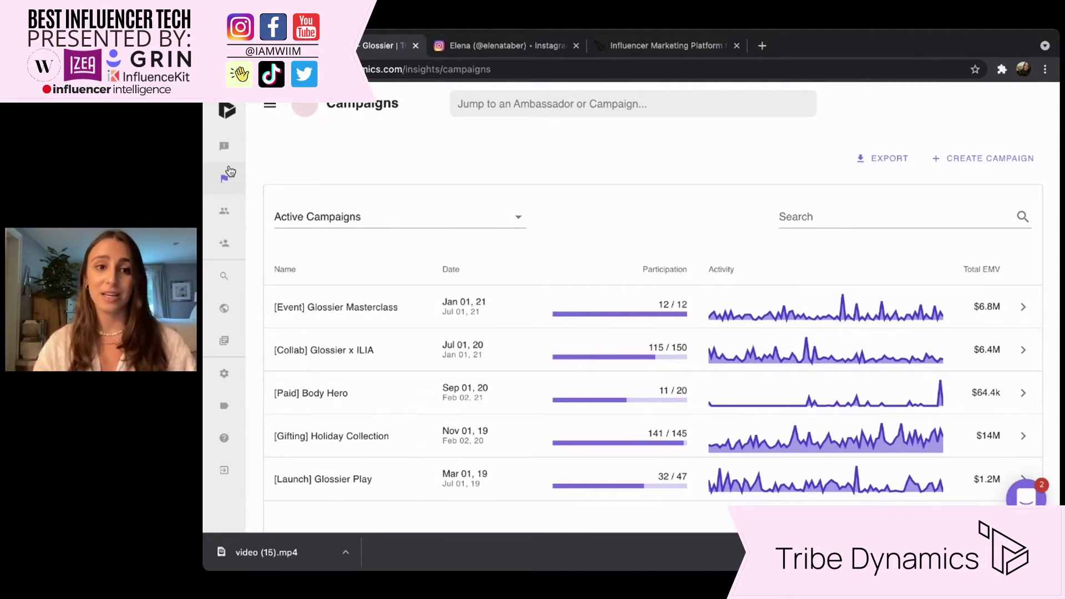
{"action": "left_click", "coordinate": [1015, 158]}
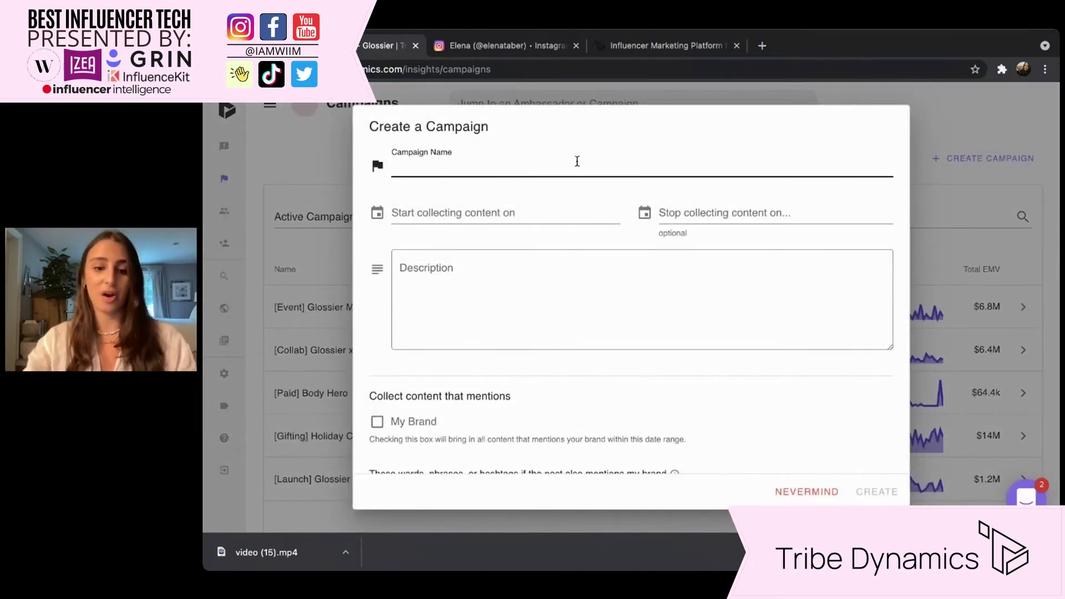
{"action": "type", "text": "Holiday Giftin"}
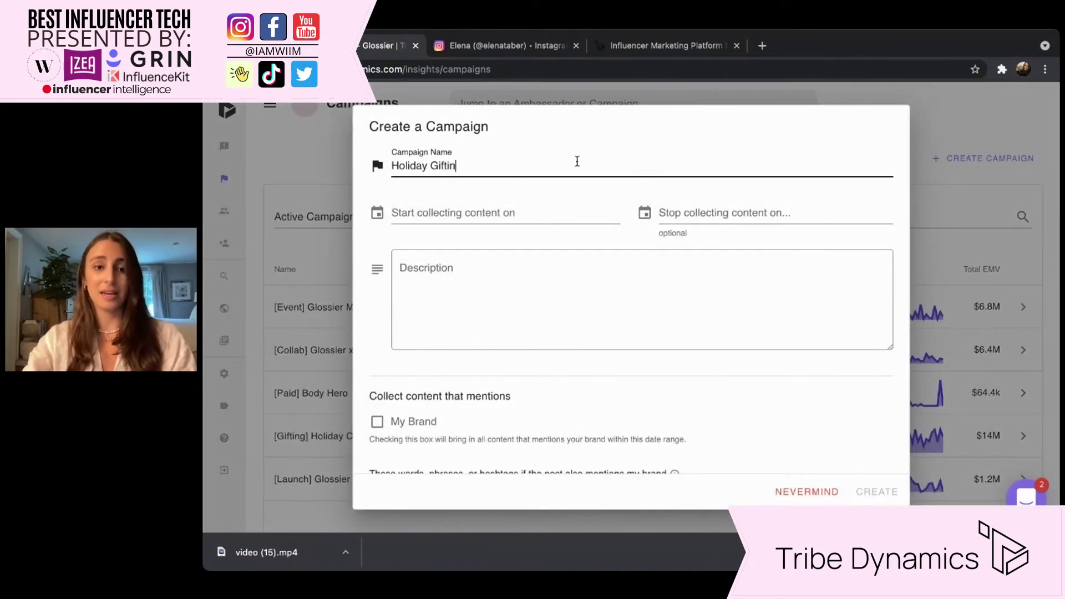
{"action": "type", "text": "g 2021"}
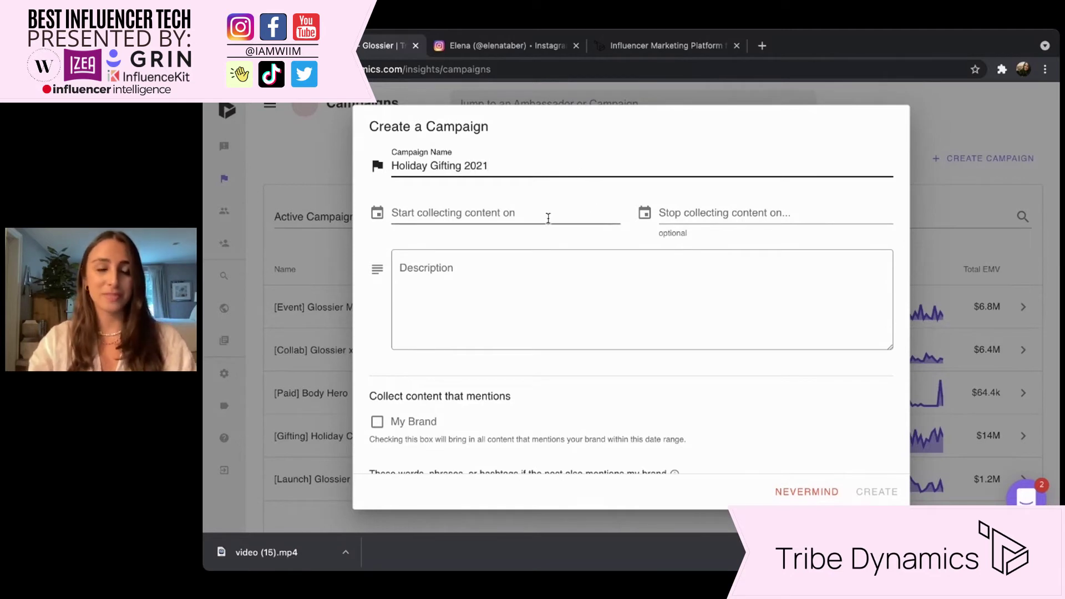
Set the campaign to start collecting content on November 22, 2021.
{"action": "left_click", "coordinate": [548, 218]}
{"action": "left_click", "coordinate": [538, 260]}
{"action": "left_click", "coordinate": [538, 260]}
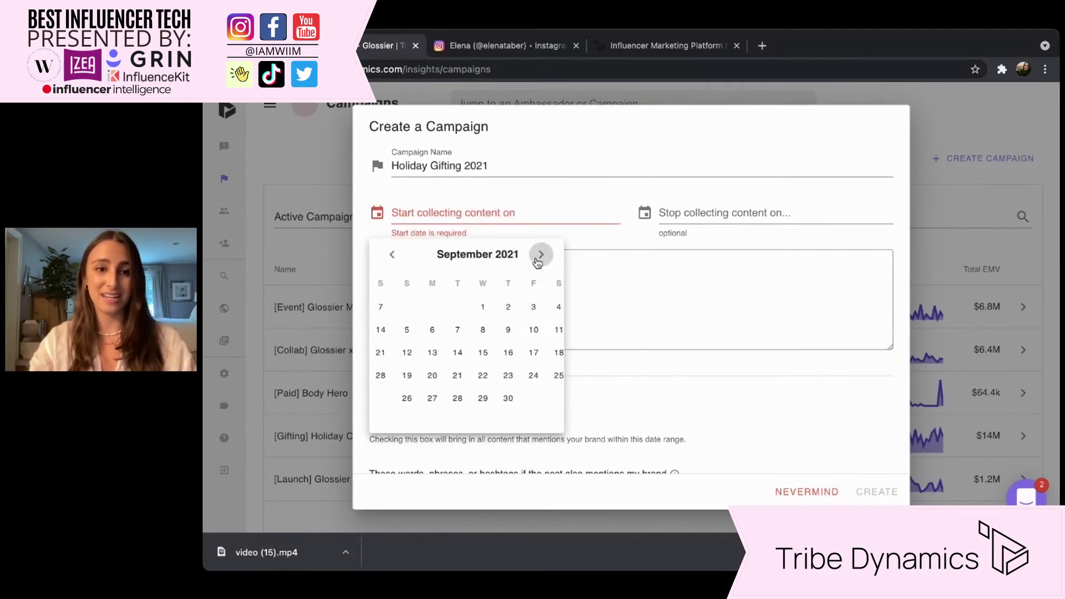
{"action": "left_click", "coordinate": [541, 255]}
{"action": "left_click", "coordinate": [540, 254]}
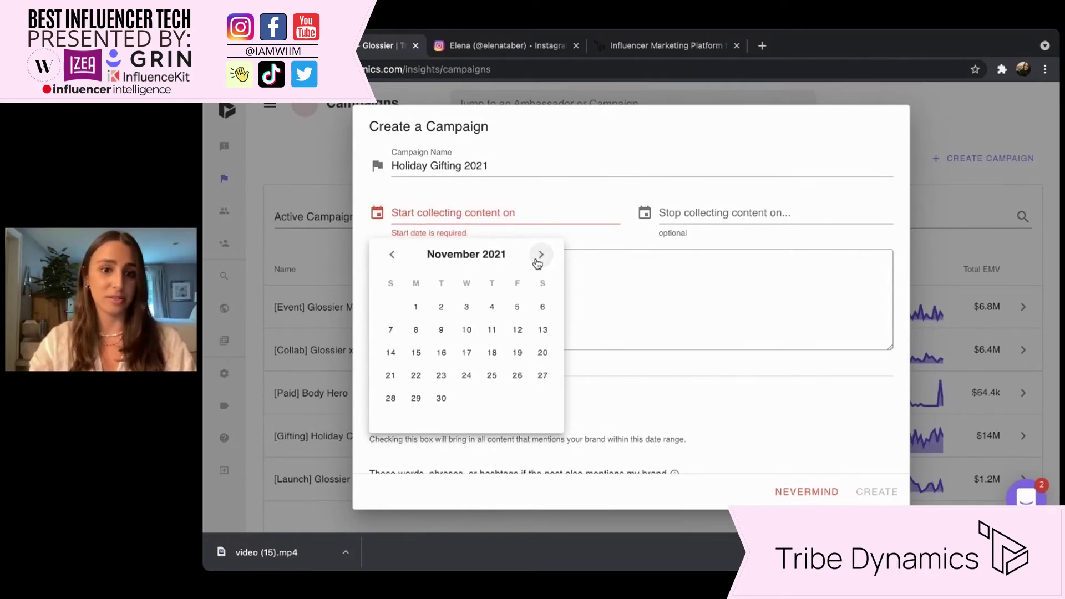
{"action": "left_click", "coordinate": [416, 375]}
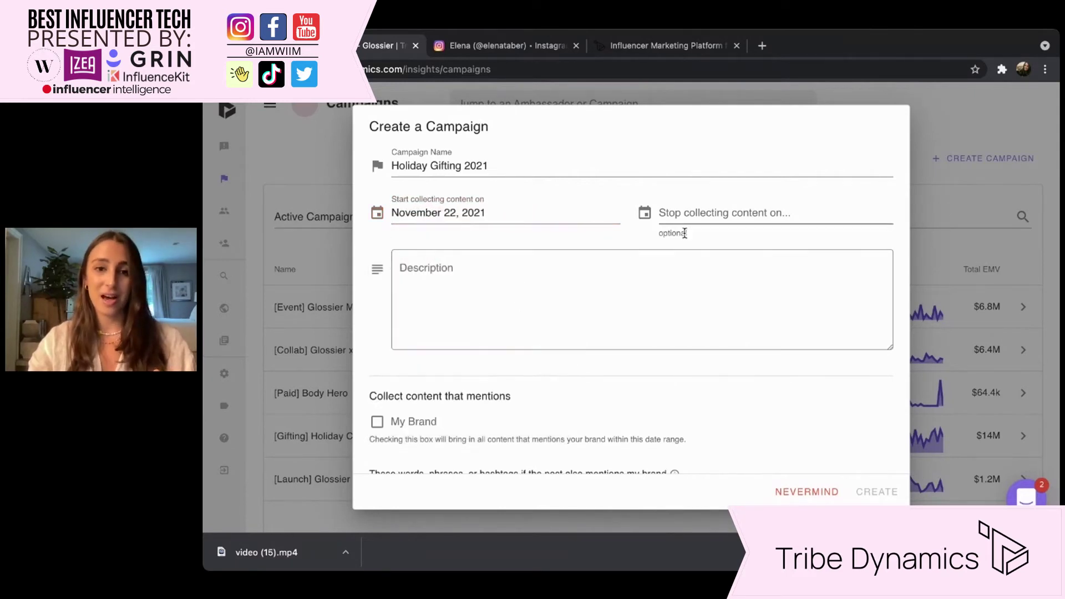
Set the campaign to stop collecting content on January 07, 2022.
{"action": "left_click", "coordinate": [683, 214]}
{"action": "left_click", "coordinate": [809, 256]}
{"action": "left_click", "coordinate": [809, 256]}
{"action": "left_click", "coordinate": [809, 255]}
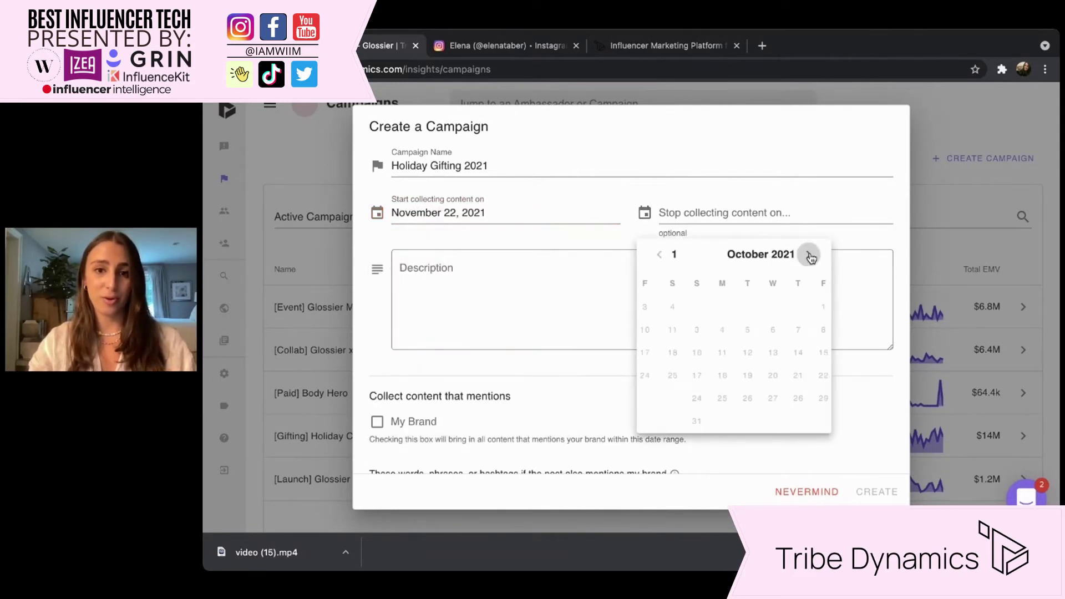
{"action": "left_click", "coordinate": [808, 256]}
{"action": "left_click", "coordinate": [808, 256]}
{"action": "left_click", "coordinate": [809, 256]}
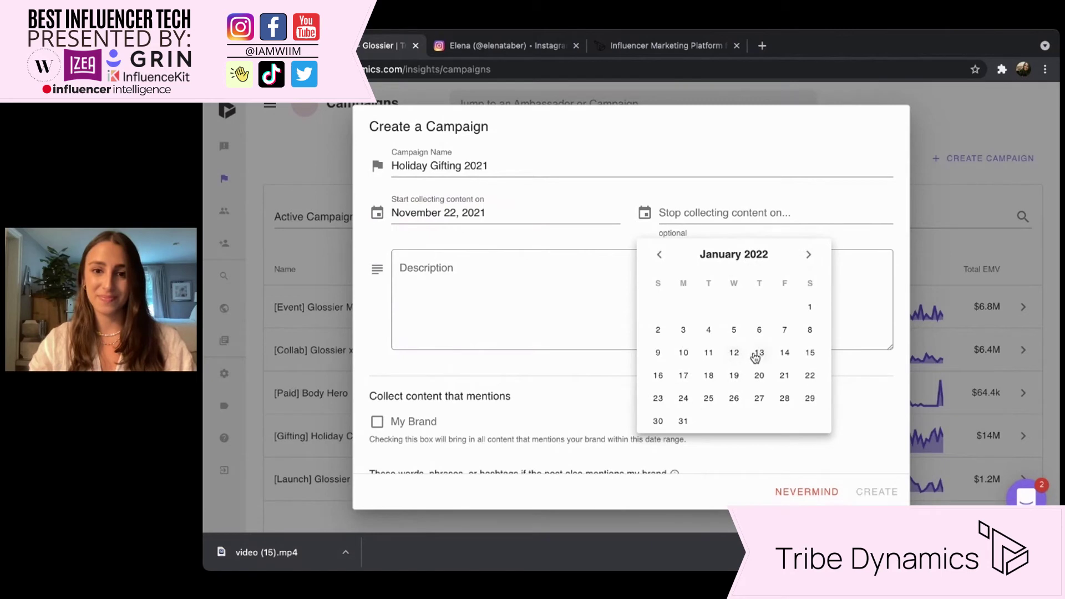
{"action": "left_click", "coordinate": [786, 332]}
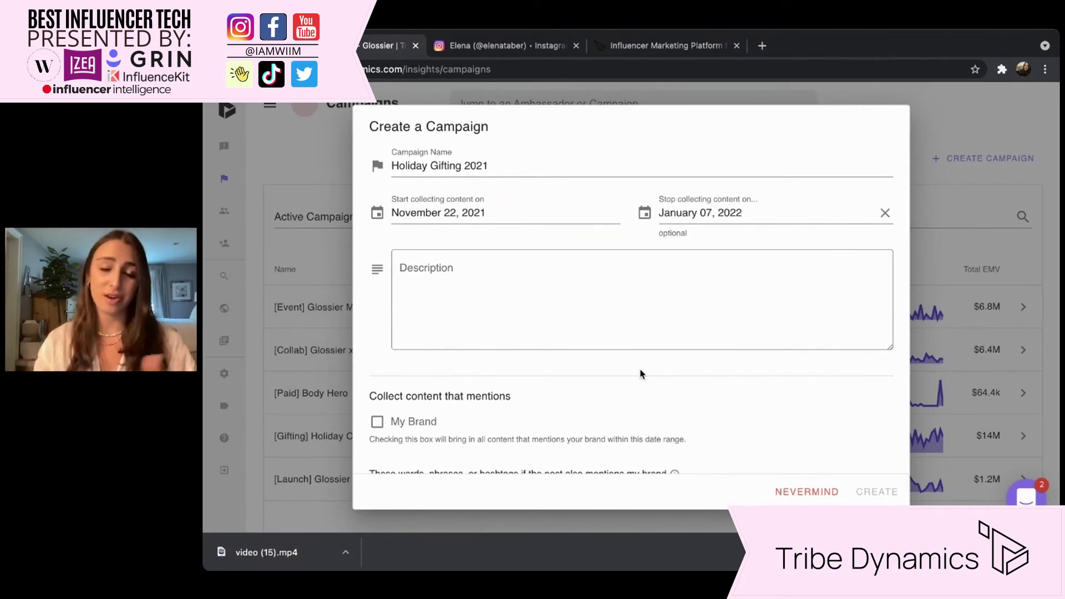
Collect content that mentions My Brand, and add holiday and #xyz as terms for posts also mentioning the brand.
{"action": "scroll", "coordinate": [640, 374], "scroll_direction": "down", "scroll_amount": 2}
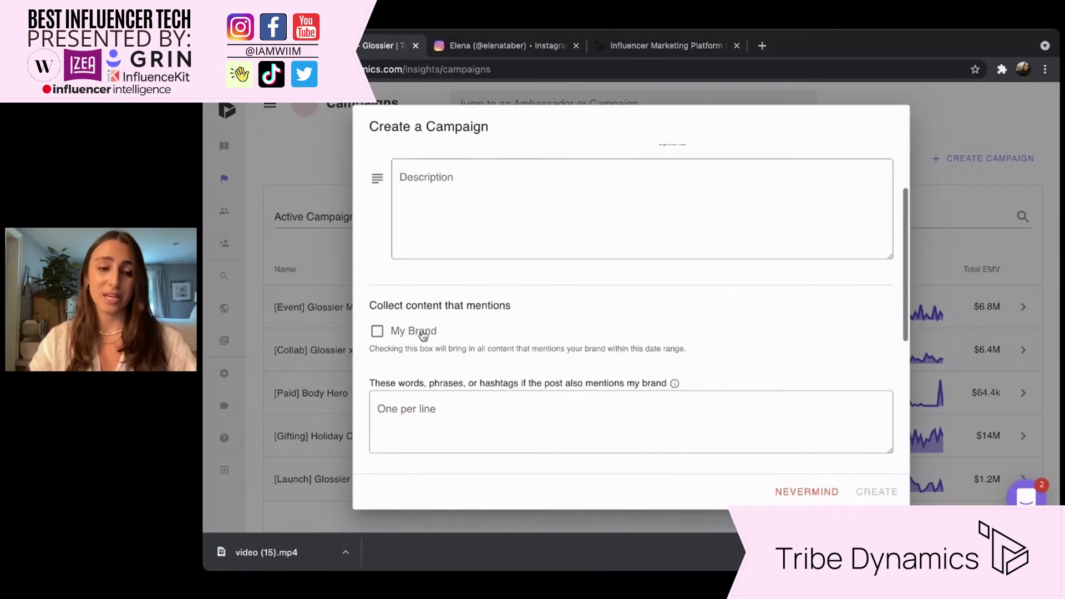
{"action": "left_click", "coordinate": [398, 330]}
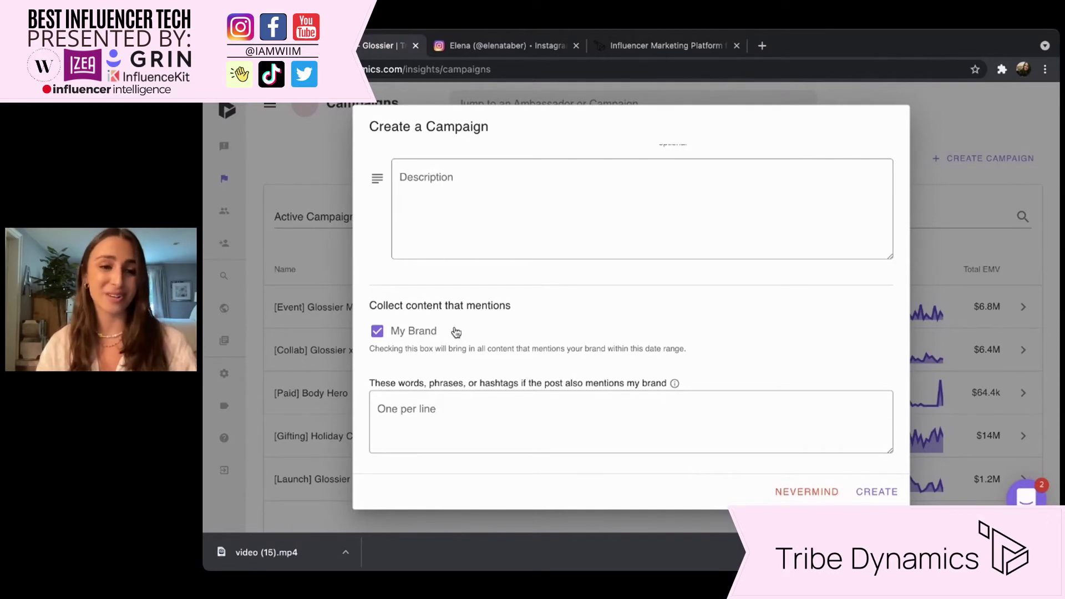
{"action": "scroll", "coordinate": [455, 332], "scroll_direction": "down", "scroll_amount": 1}
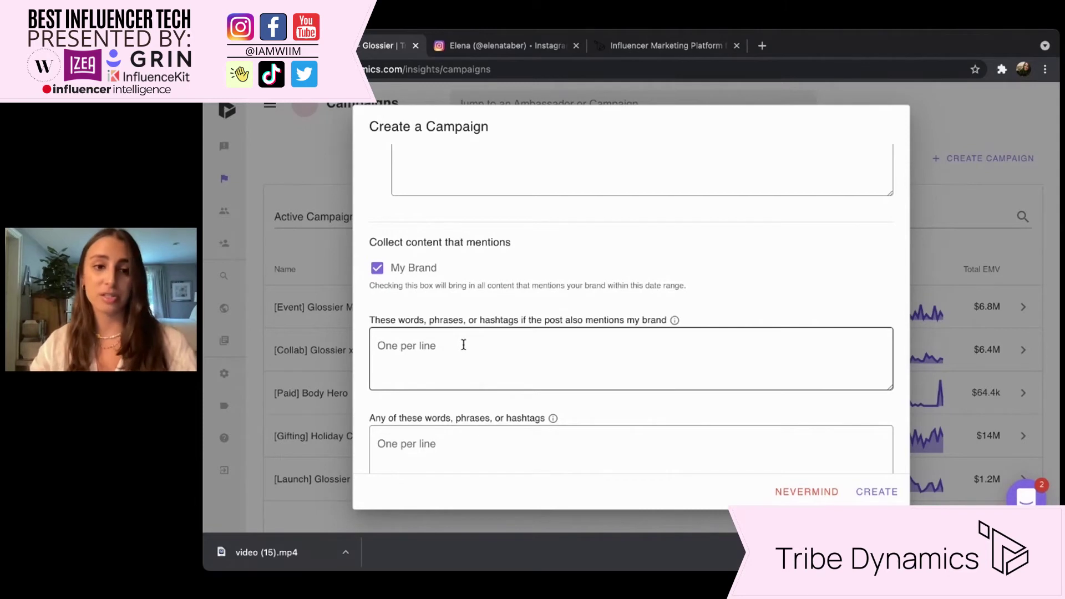
{"action": "left_click", "coordinate": [463, 344]}
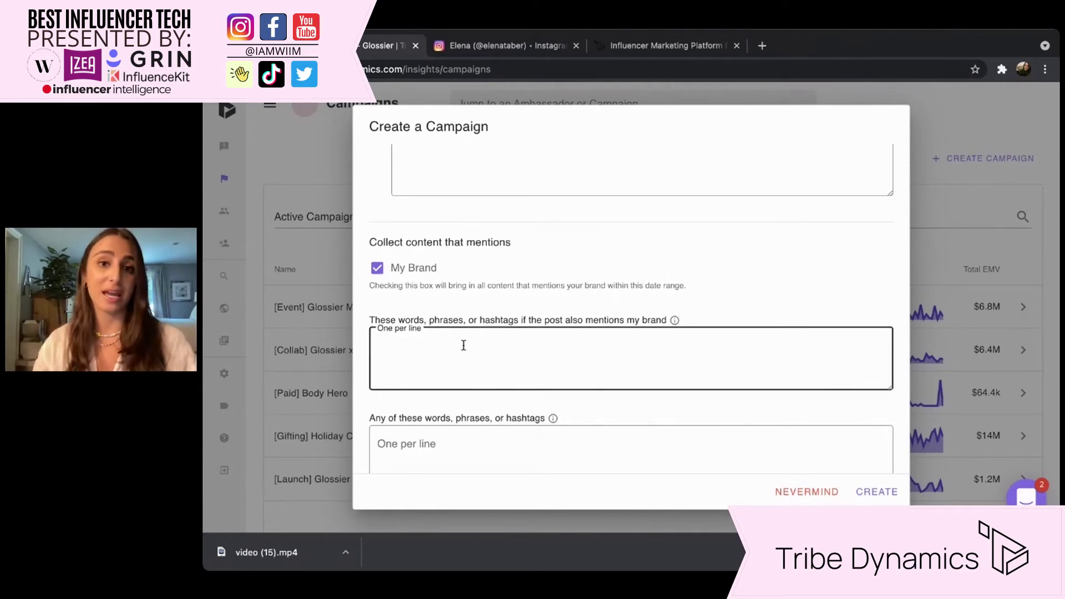
{"action": "type", "text": "holiday"}
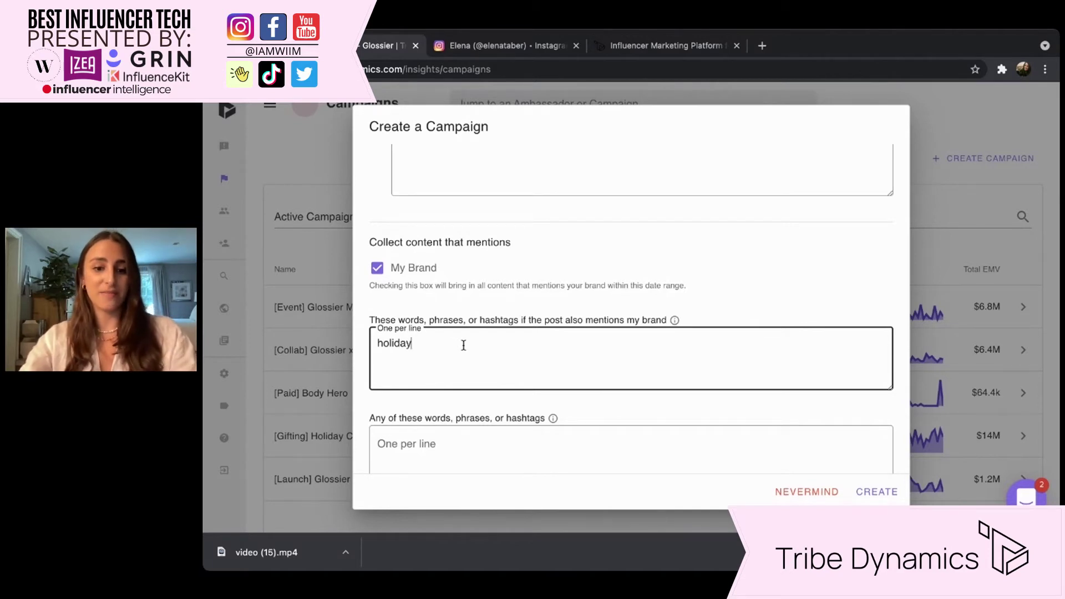
{"action": "key", "text": "Return"}
{"action": "type", "text": "#"}
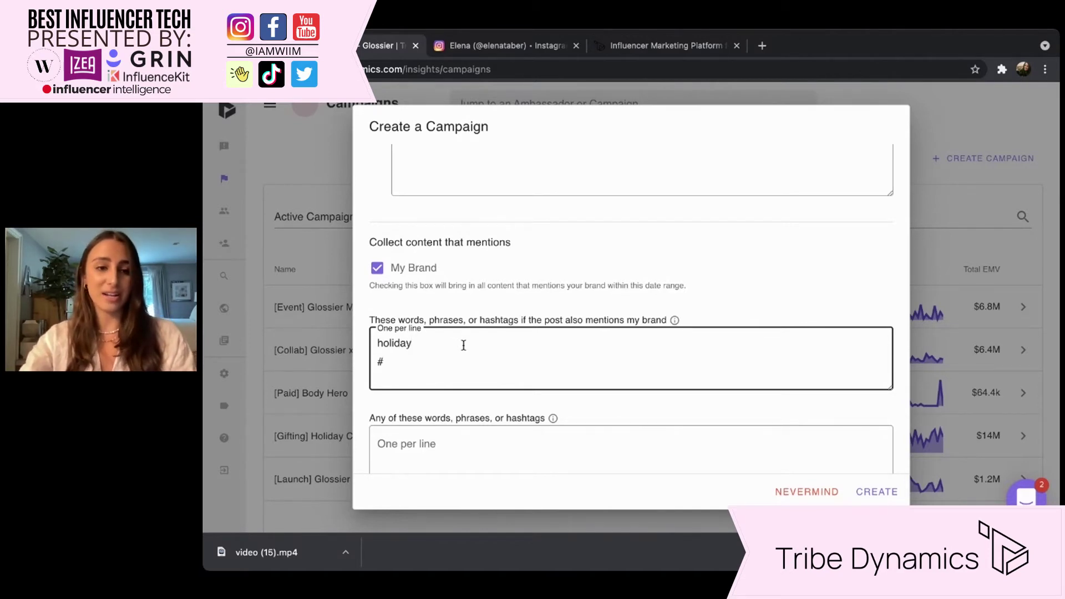
{"action": "type", "text": "xyz"}
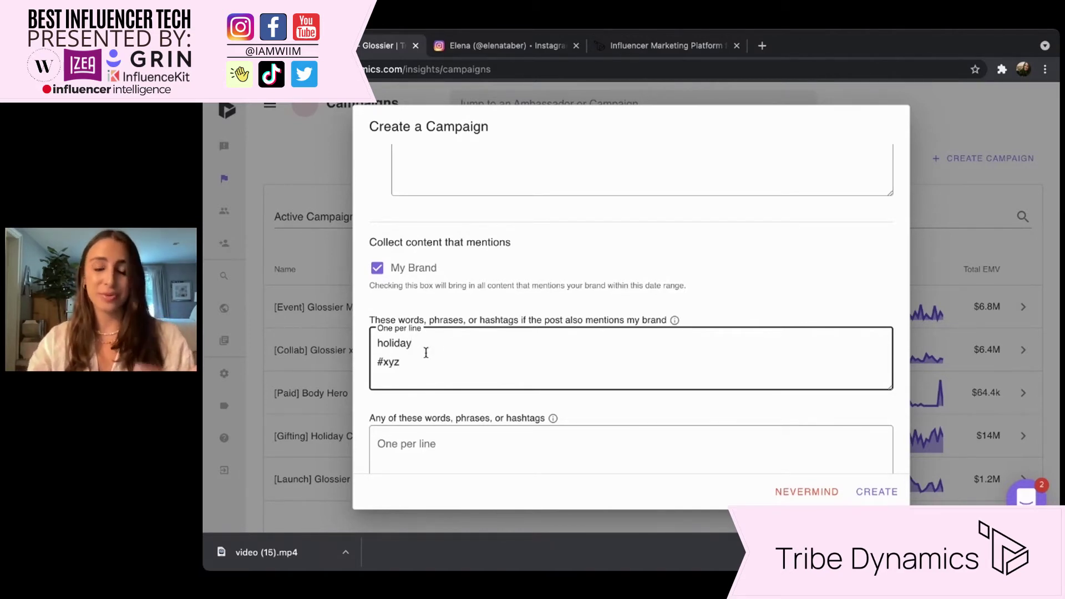
Review the remaining keyword and exclusion settings, include all IG Stories within the date range, and discard the new campaign.
{"action": "scroll", "coordinate": [427, 355], "scroll_direction": "down", "scroll_amount": 2}
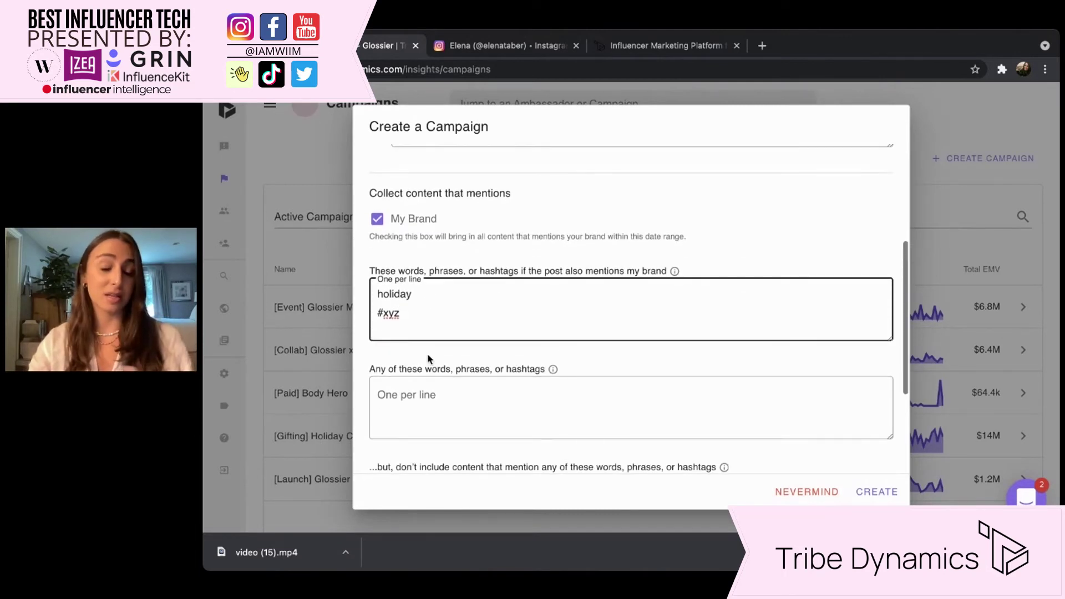
{"action": "scroll", "coordinate": [428, 359], "scroll_direction": "down", "scroll_amount": 3}
{"action": "left_click", "coordinate": [453, 342]}
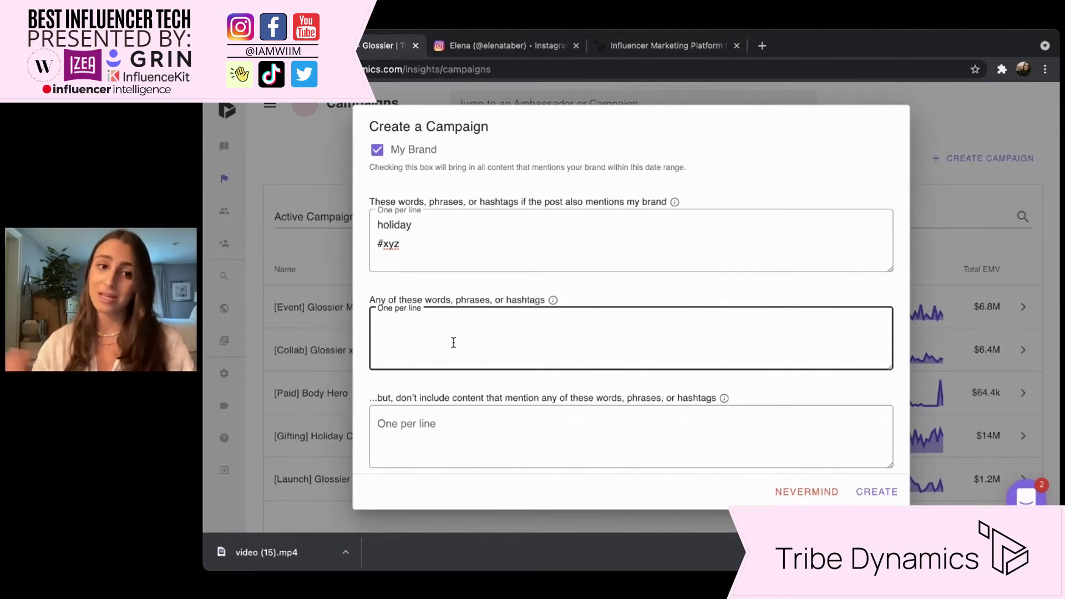
{"action": "scroll", "coordinate": [453, 343], "scroll_direction": "down", "scroll_amount": 3}
{"action": "left_click", "coordinate": [444, 358]}
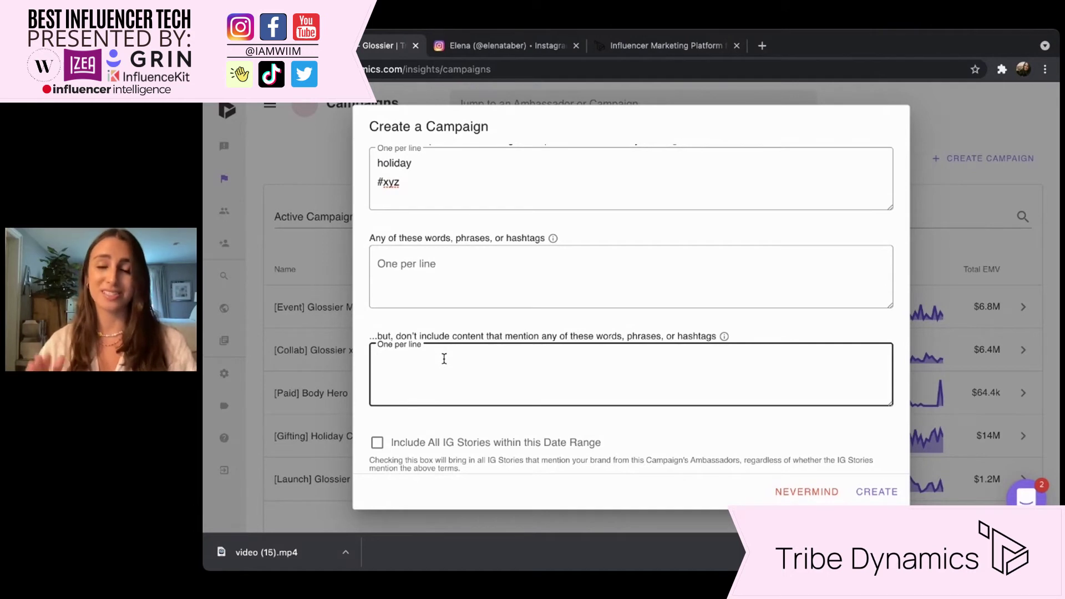
{"action": "scroll", "coordinate": [443, 358], "scroll_direction": "down", "scroll_amount": 2}
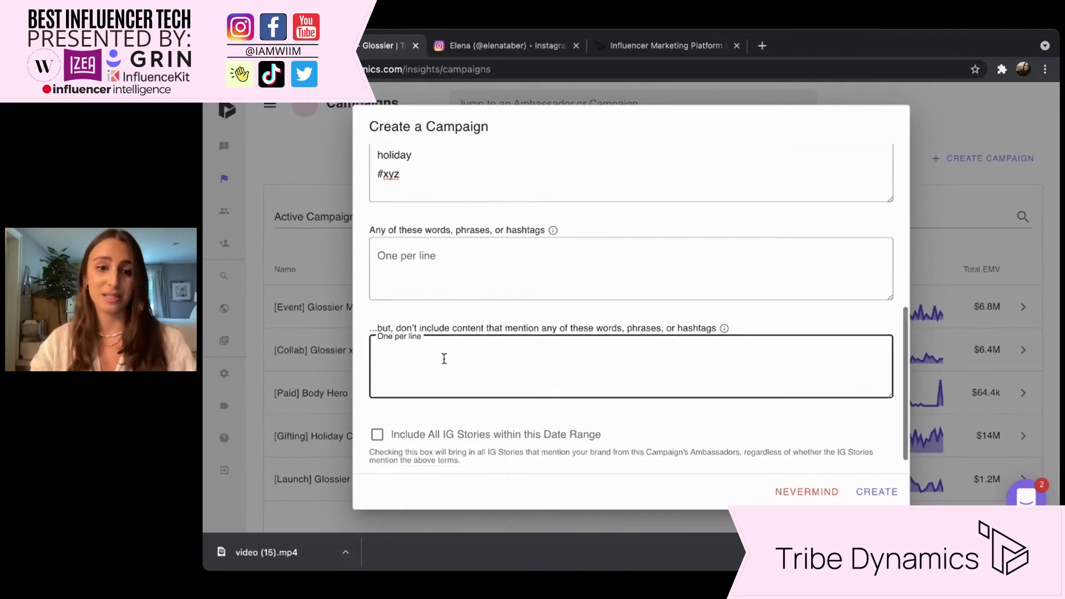
{"action": "left_click", "coordinate": [497, 413]}
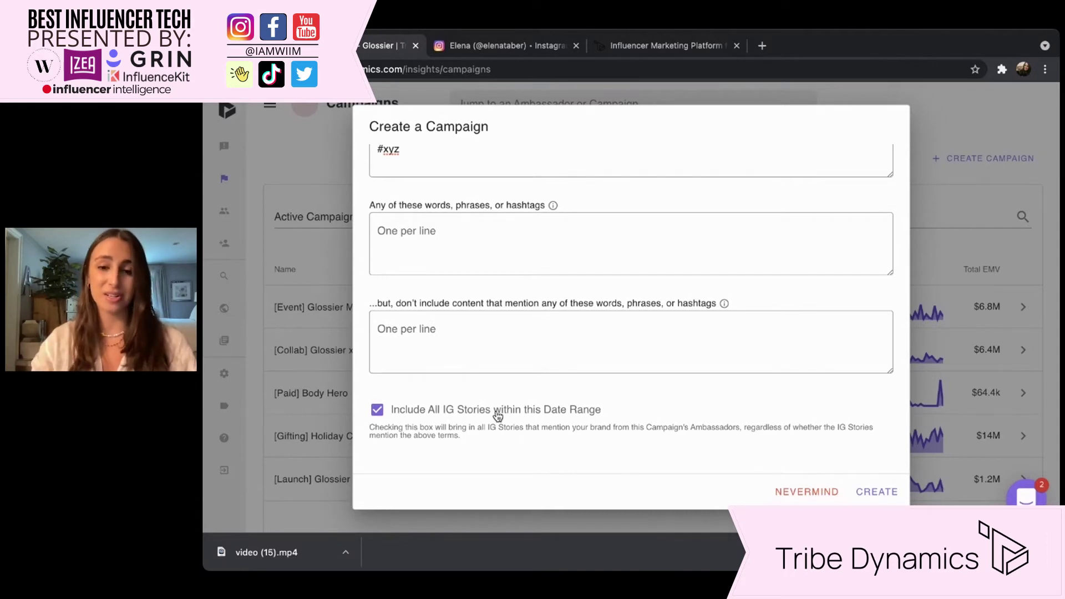
{"action": "left_click", "coordinate": [814, 489]}
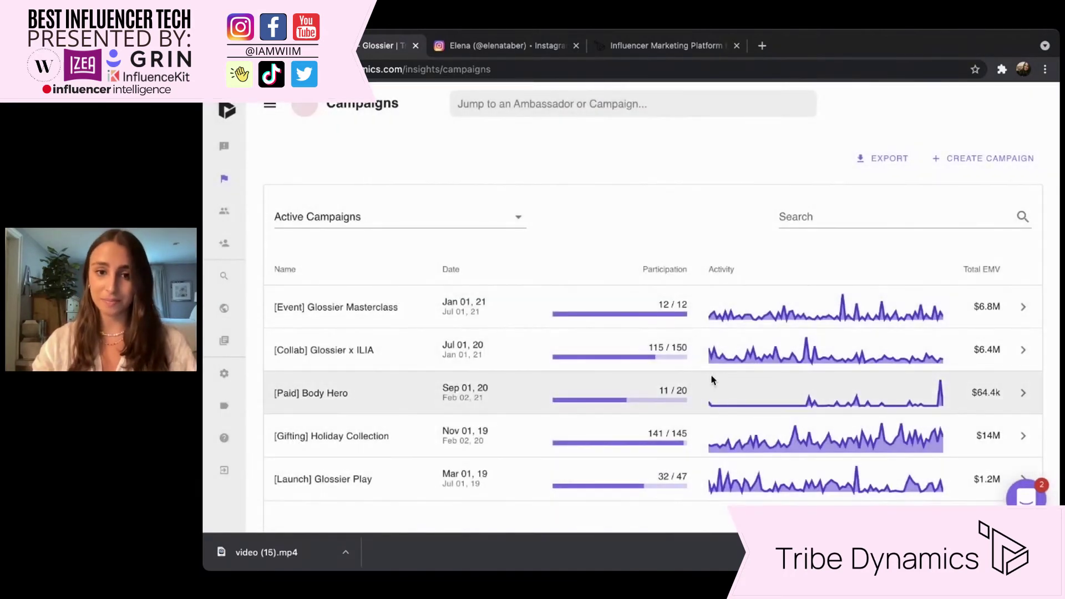
Open the [Paid] Body Hero campaign and show its analytics to examine EMV over time, activity by tiers, channel breakdown and interactions.
{"action": "left_click", "coordinate": [694, 386]}
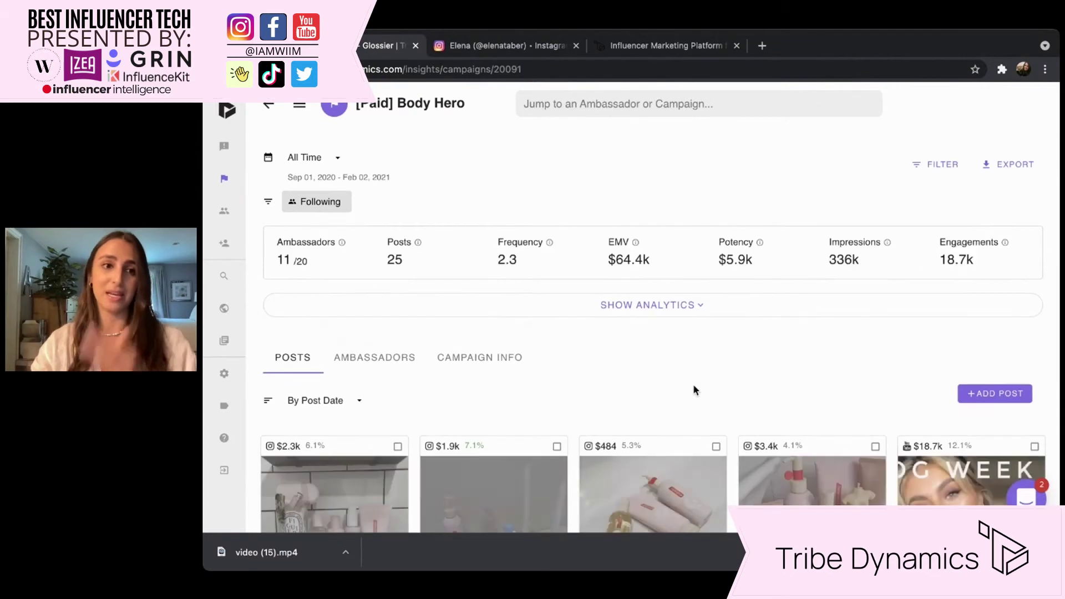
{"action": "left_click", "coordinate": [639, 306]}
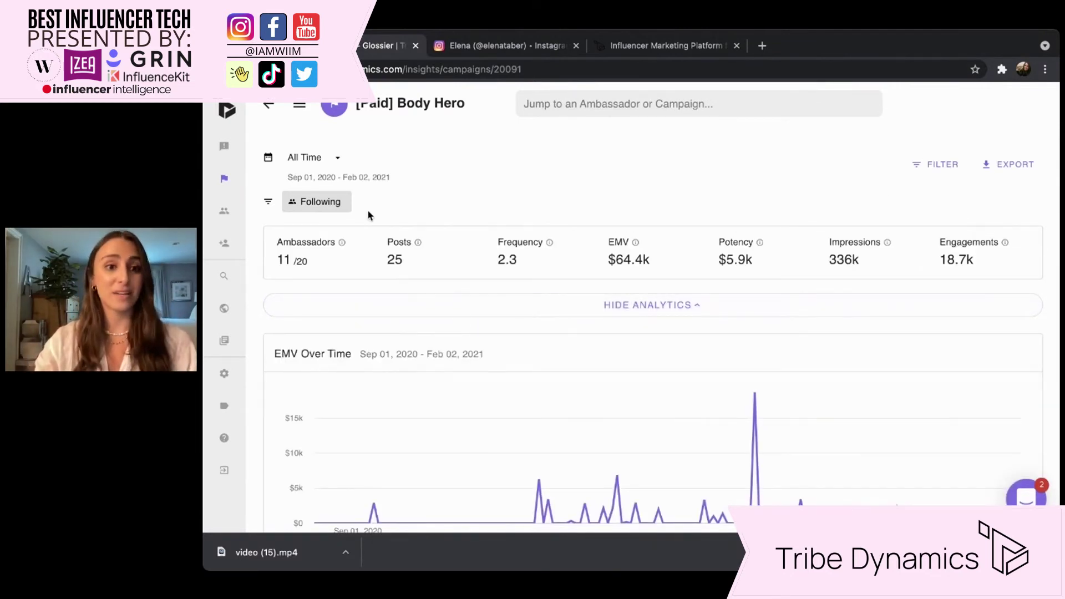
{"action": "scroll", "coordinate": [348, 177], "scroll_direction": "down", "scroll_amount": 3}
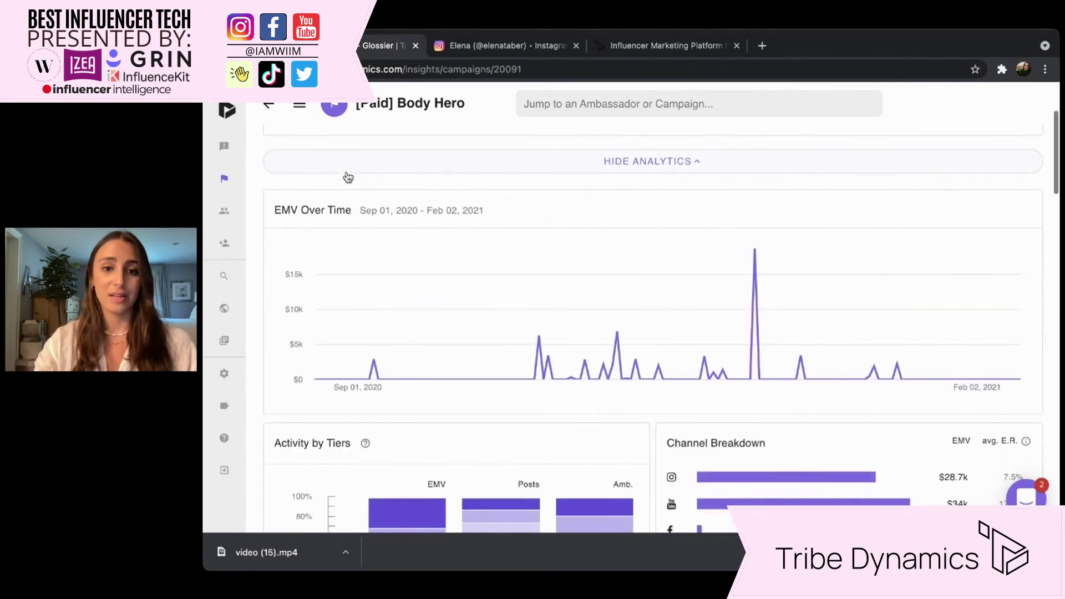
{"action": "scroll", "coordinate": [564, 284], "scroll_direction": "down", "scroll_amount": 5}
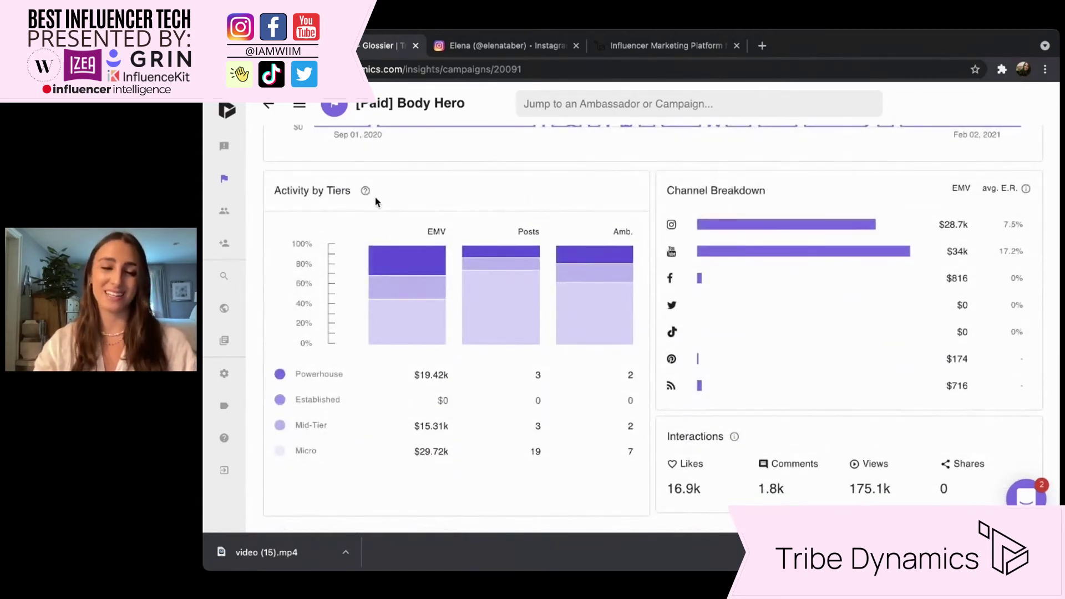
{"action": "scroll", "coordinate": [450, 238], "scroll_direction": "down", "scroll_amount": 3}
{"action": "scroll", "coordinate": [450, 239], "scroll_direction": "down", "scroll_amount": 3}
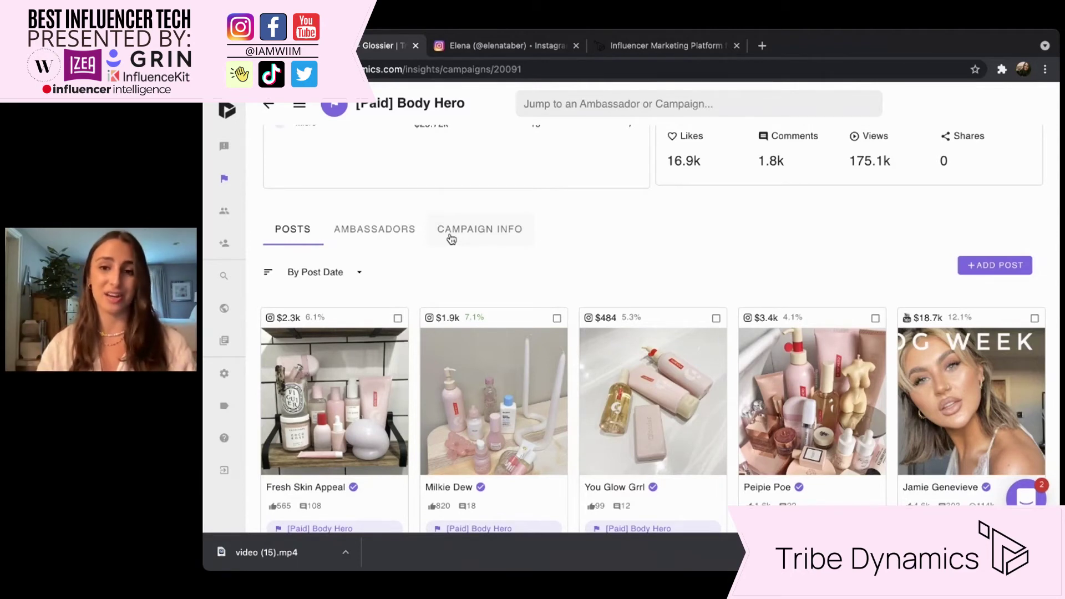
Browse the posts collected for the Body Hero campaign.
{"action": "scroll", "coordinate": [452, 239], "scroll_direction": "down", "scroll_amount": 6}
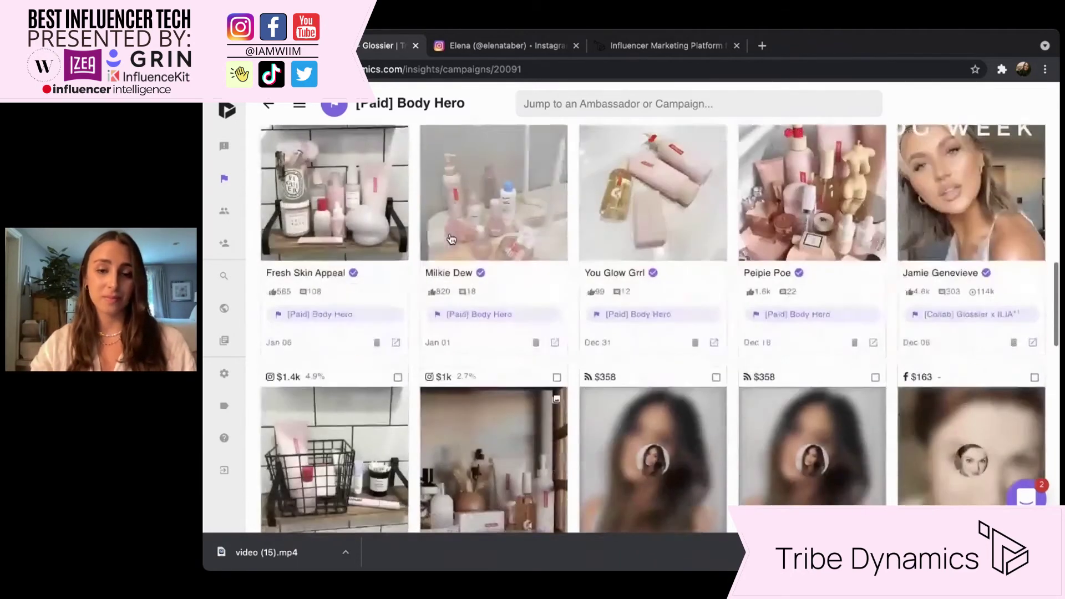
{"action": "scroll", "coordinate": [452, 237], "scroll_direction": "up", "scroll_amount": 5}
{"action": "scroll", "coordinate": [452, 239], "scroll_direction": "up", "scroll_amount": 3}
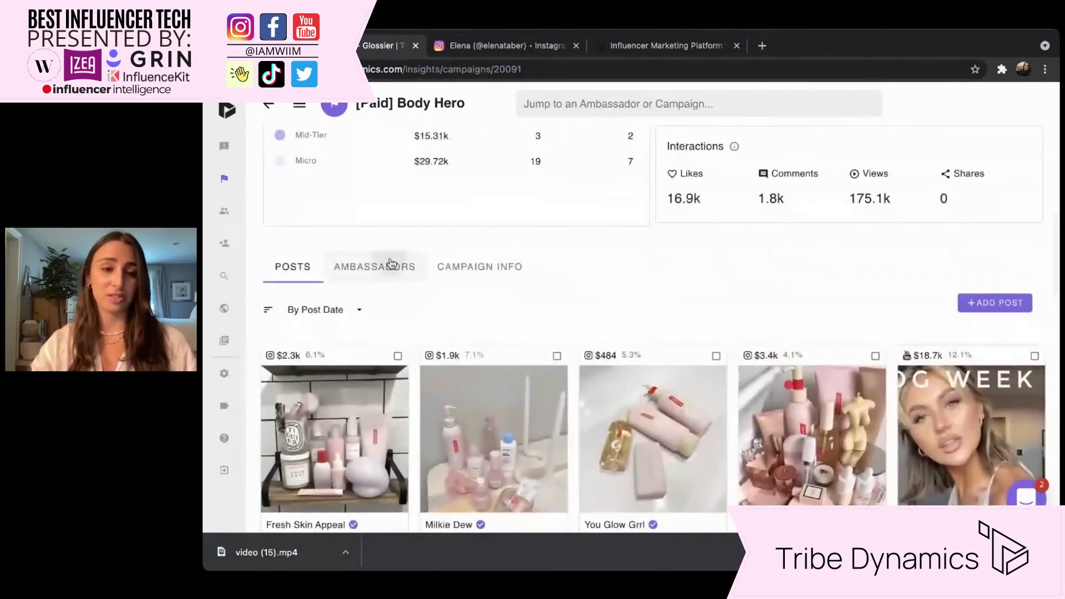
Show All Ambassadors of the Body Hero campaign and examine their posts and EMV.
{"action": "left_click", "coordinate": [391, 264]}
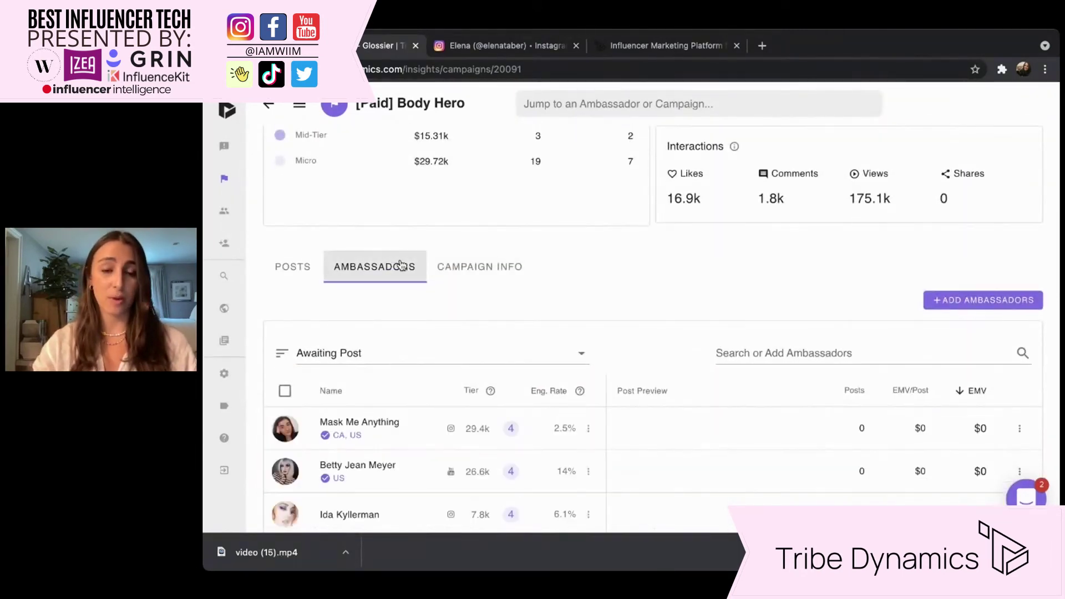
{"action": "left_click", "coordinate": [438, 355]}
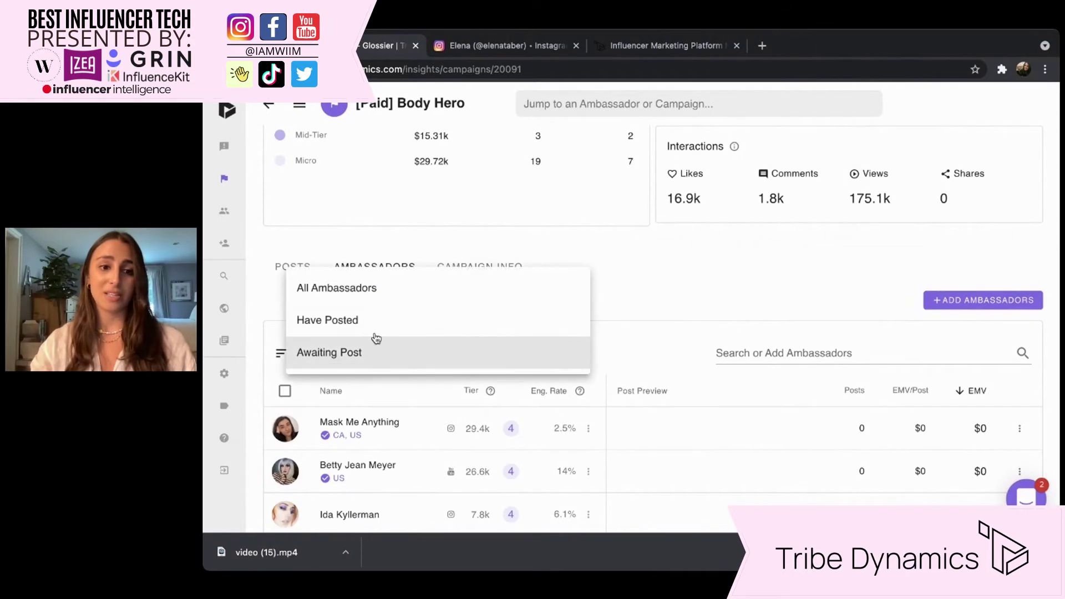
{"action": "left_click", "coordinate": [378, 288]}
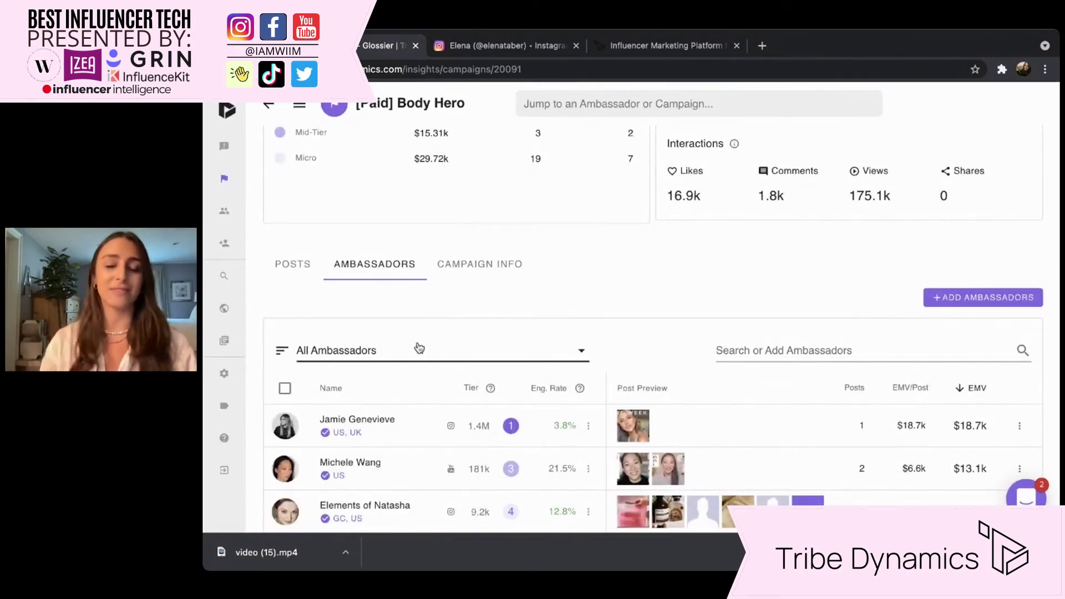
{"action": "scroll", "coordinate": [419, 348], "scroll_direction": "down", "scroll_amount": 7}
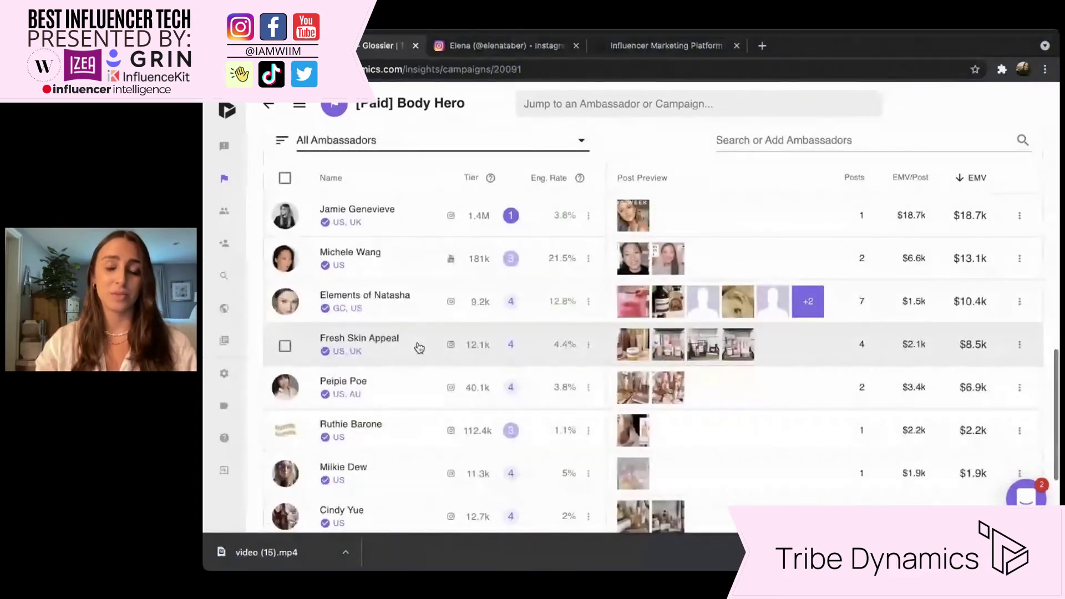
{"action": "scroll", "coordinate": [419, 352], "scroll_direction": "up", "scroll_amount": 5}
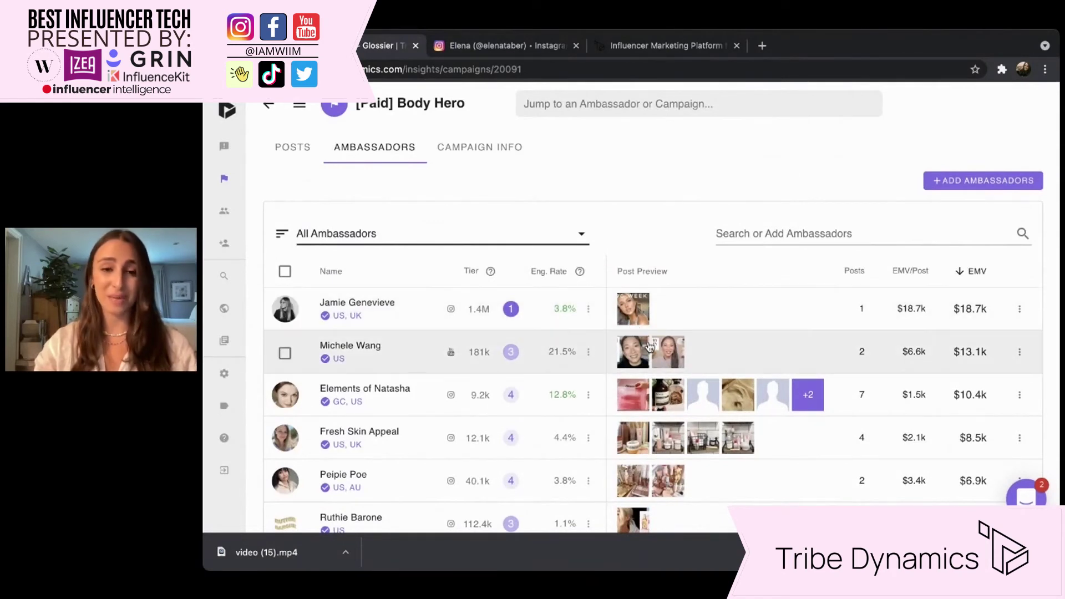
Filter the campaign's ambassadors to Awaiting Post and look through the whole list.
{"action": "left_click", "coordinate": [357, 235]}
{"action": "left_click", "coordinate": [366, 296]}
{"action": "scroll", "coordinate": [365, 293], "scroll_direction": "down", "scroll_amount": 3}
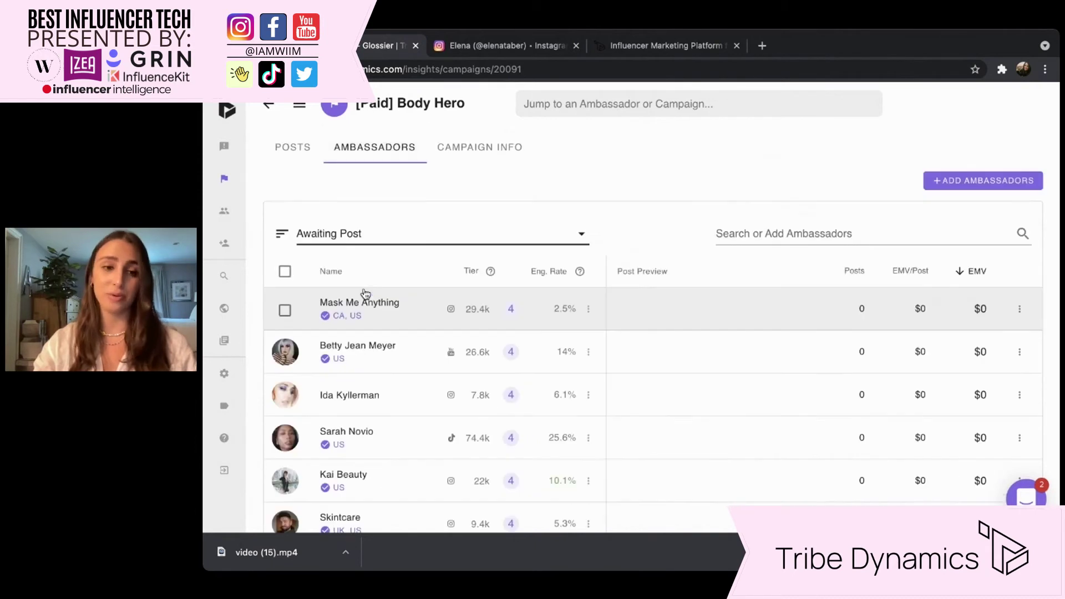
{"action": "scroll", "coordinate": [366, 294], "scroll_direction": "down", "scroll_amount": 2}
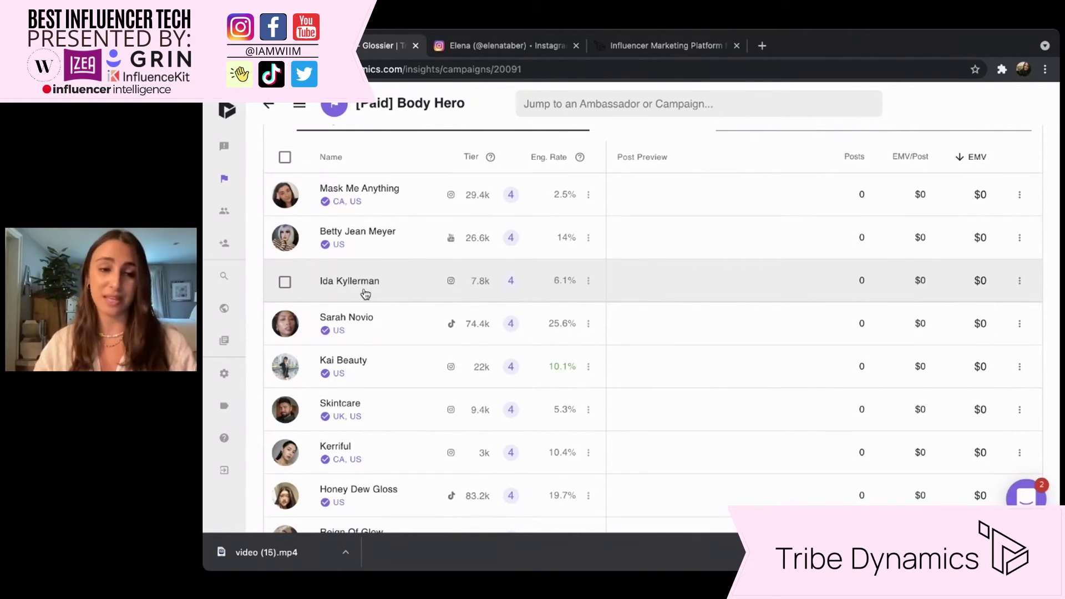
{"action": "scroll", "coordinate": [365, 294], "scroll_direction": "down", "scroll_amount": 3}
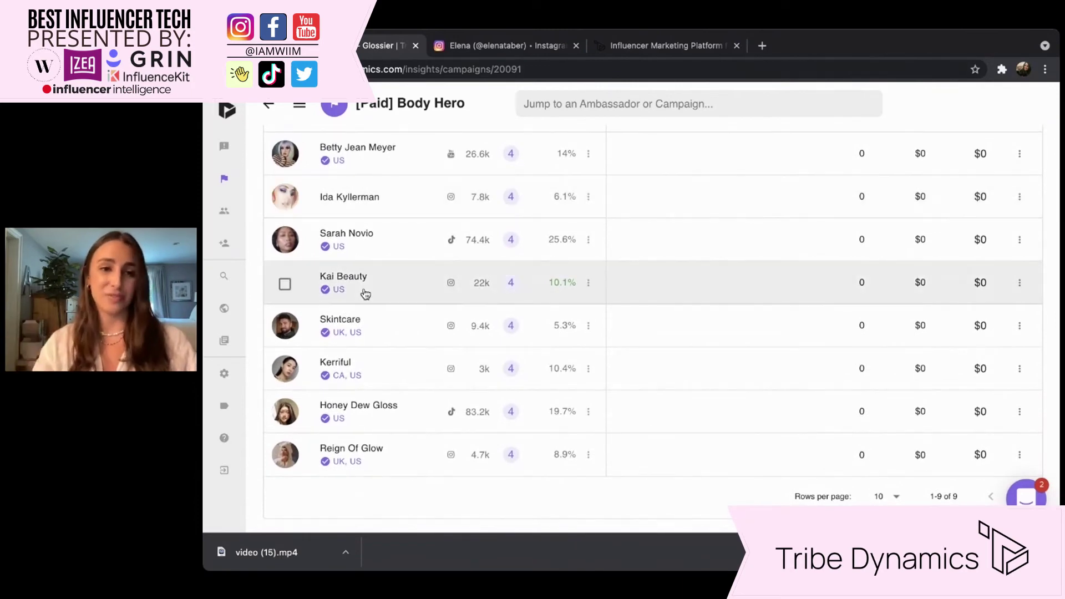
Check the export options for the Body Hero campaign without exporting, and return to the campaigns list.
{"action": "scroll", "coordinate": [366, 294], "scroll_direction": "up", "scroll_amount": 10}
{"action": "scroll", "coordinate": [365, 294], "scroll_direction": "up", "scroll_amount": 15}
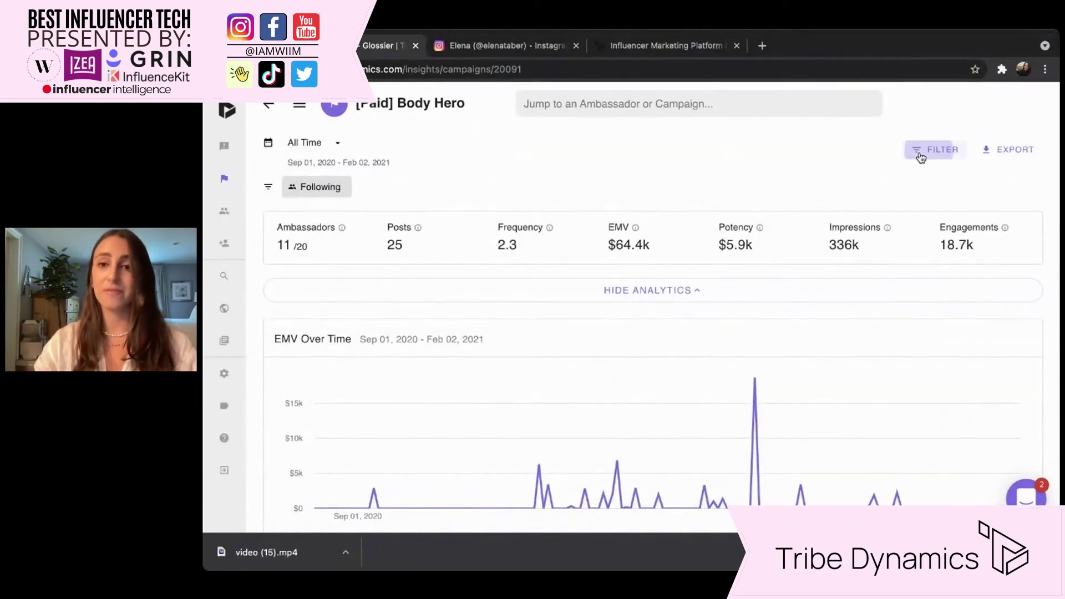
{"action": "left_click", "coordinate": [936, 149]}
{"action": "left_click", "coordinate": [1005, 151]}
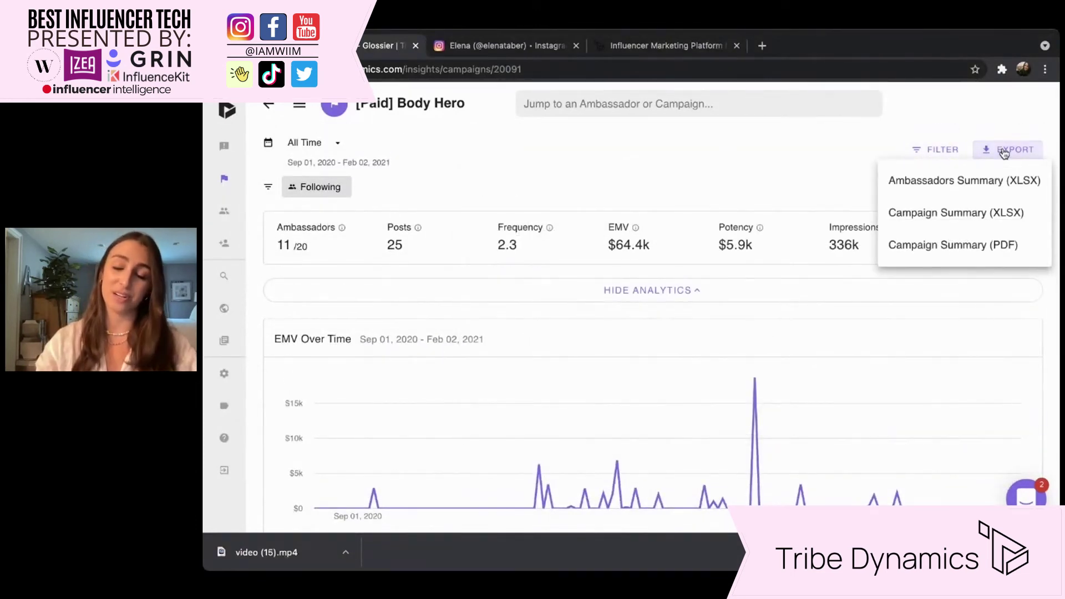
{"action": "left_click", "coordinate": [814, 146]}
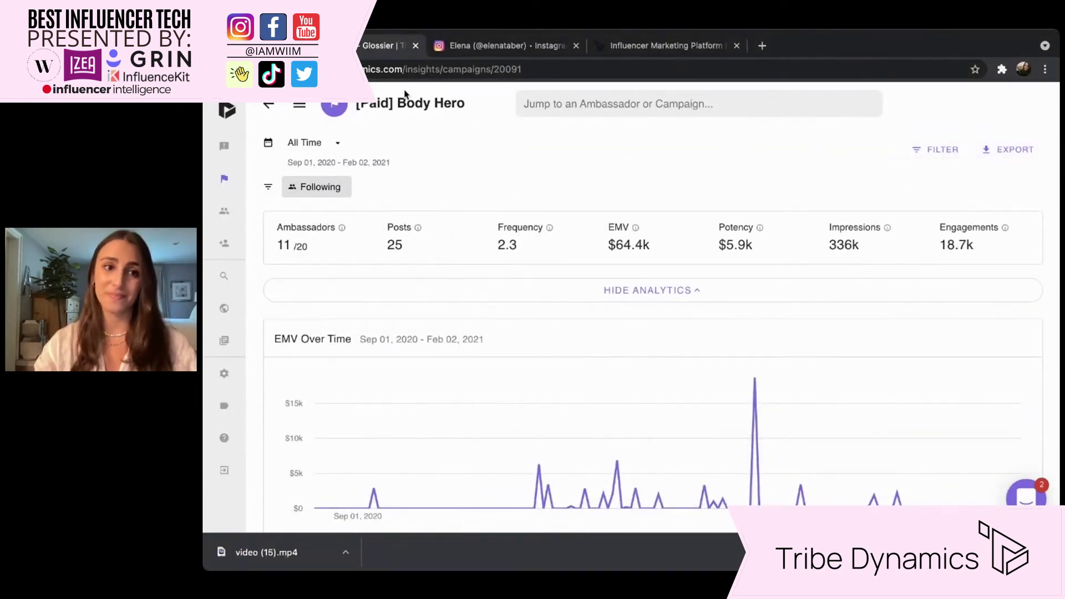
{"action": "left_click", "coordinate": [269, 104]}
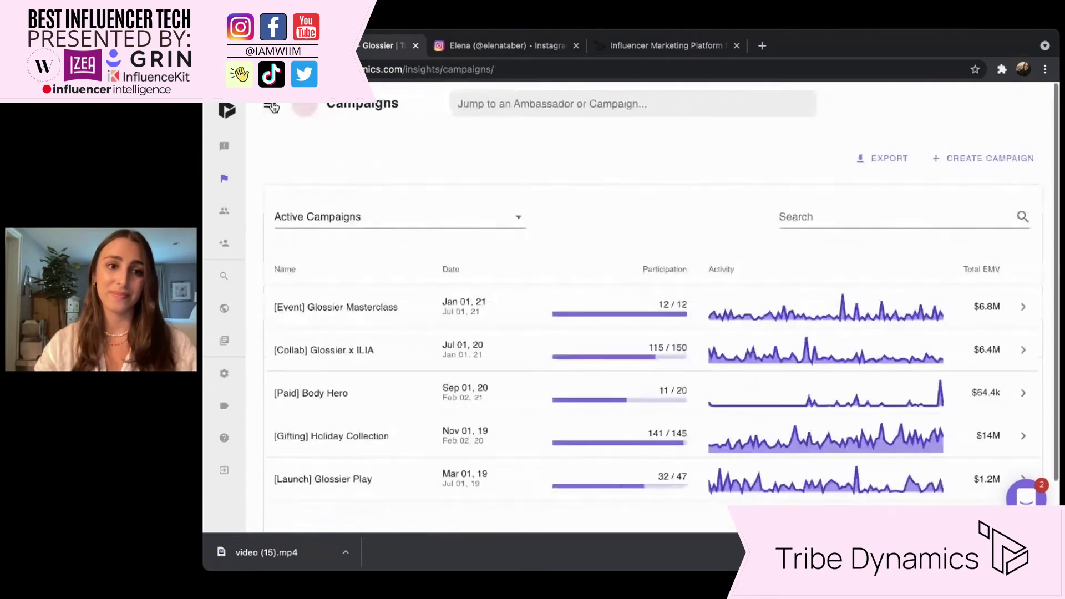
Open the Discover feed and sort its new posts By Earned Media Value.
{"action": "left_click", "coordinate": [225, 242]}
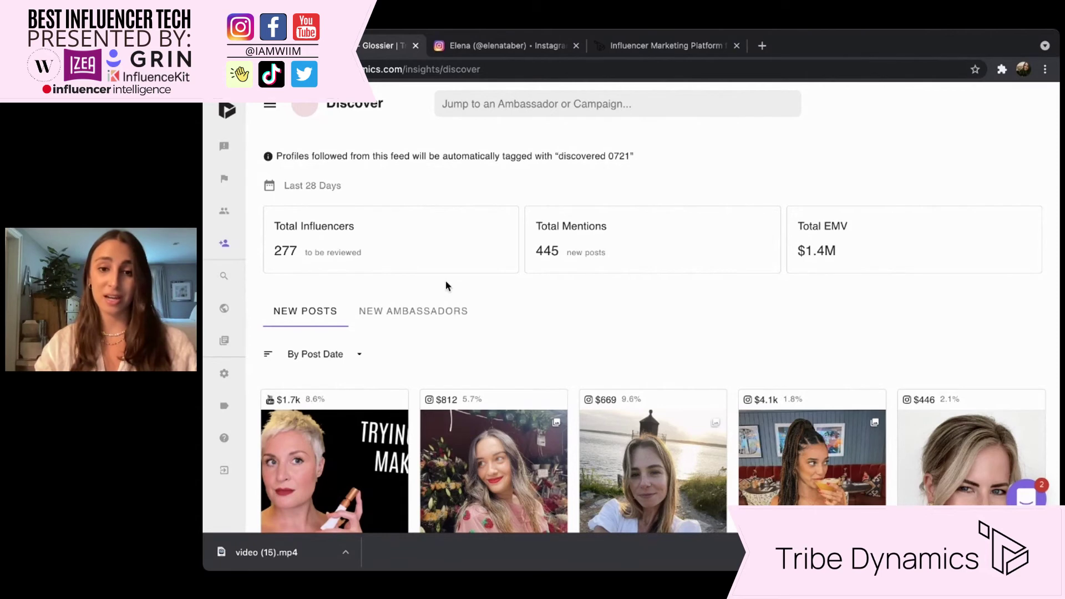
{"action": "scroll", "coordinate": [447, 286], "scroll_direction": "down", "scroll_amount": 4}
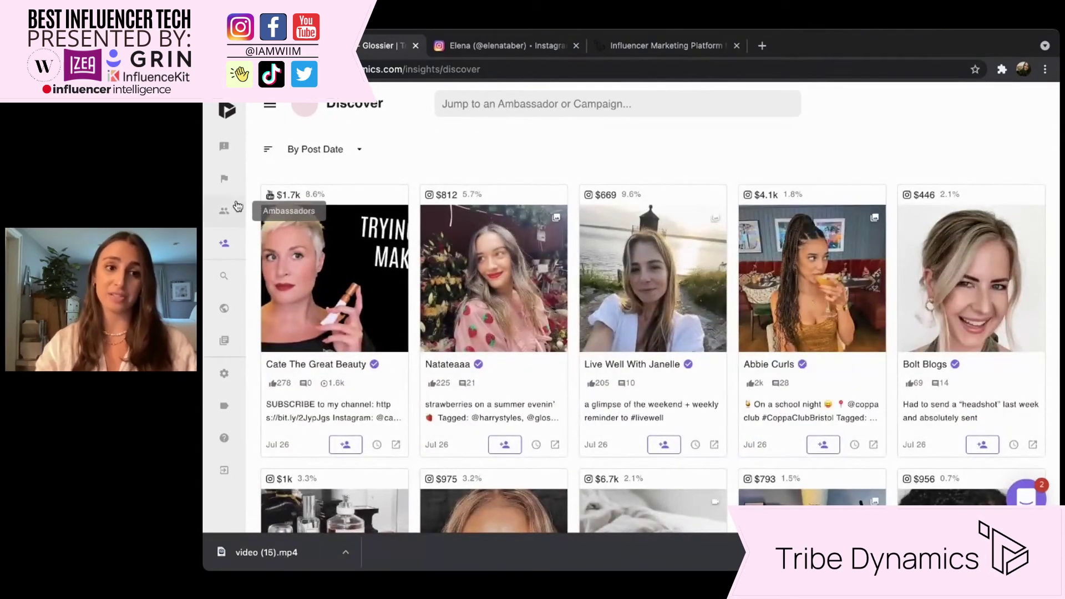
{"action": "scroll", "coordinate": [411, 295], "scroll_direction": "up", "scroll_amount": 1}
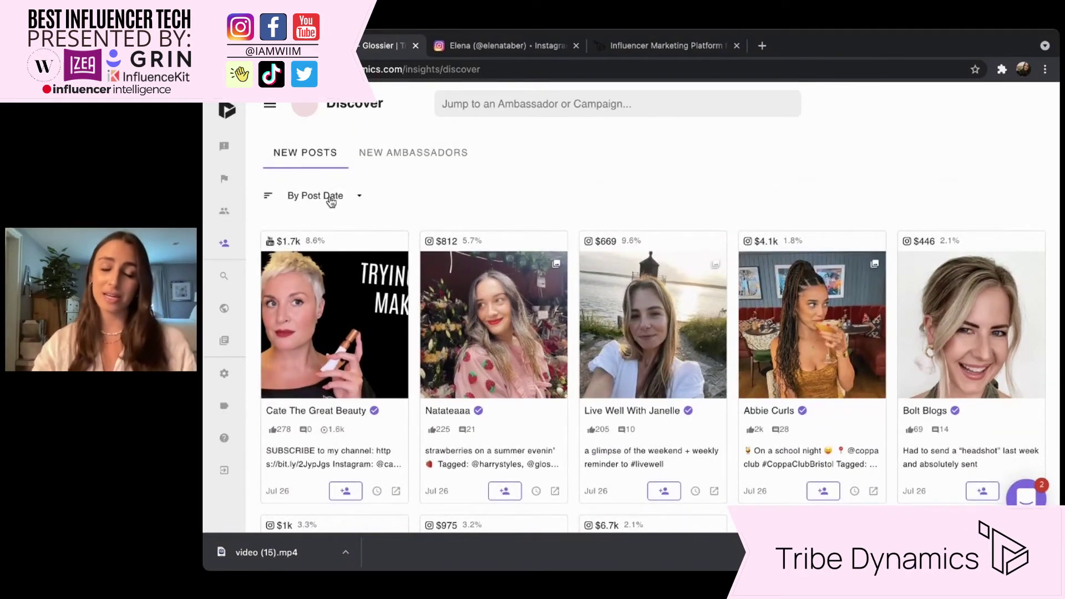
{"action": "left_click", "coordinate": [331, 201]}
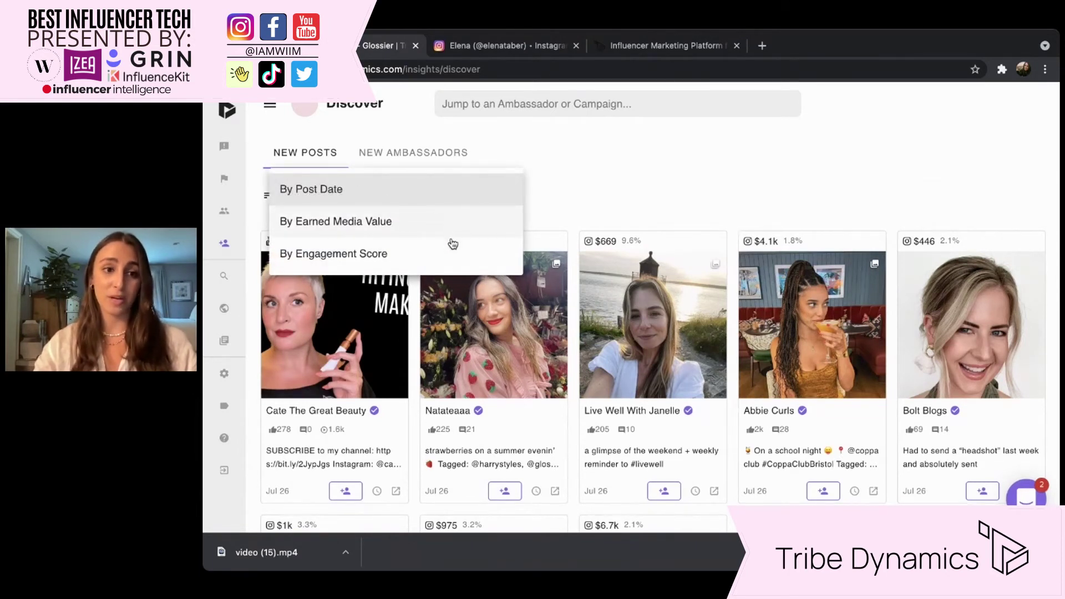
{"action": "left_click", "coordinate": [484, 223]}
{"action": "scroll", "coordinate": [510, 286], "scroll_direction": "down", "scroll_amount": 5}
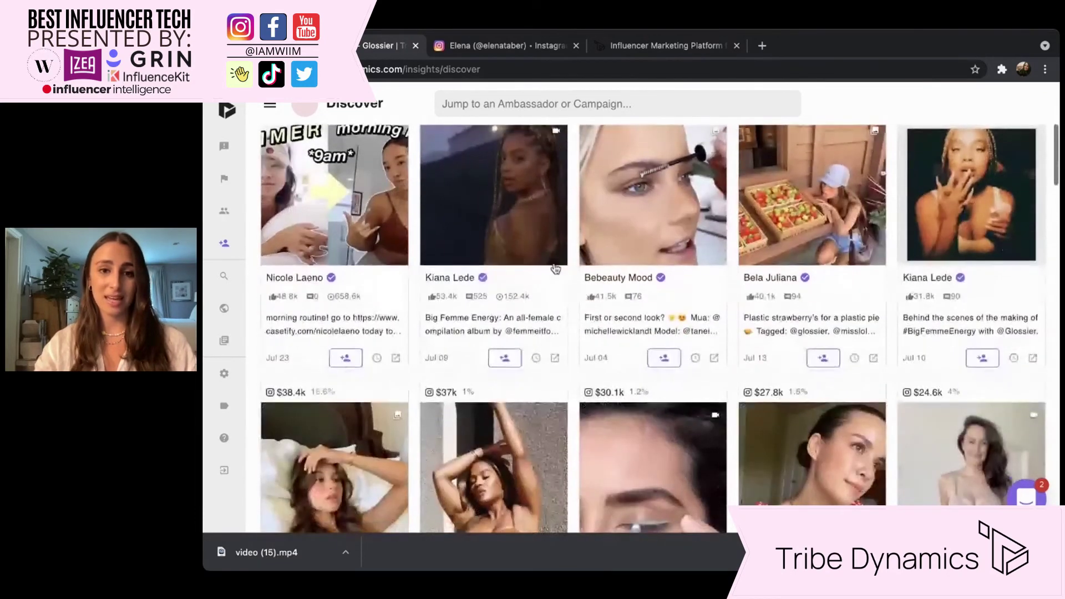
Examine the Bebeauty Mood post's details and the account's Instagram profile, and return to the Discover feed with the post closed.
{"action": "left_click", "coordinate": [628, 224]}
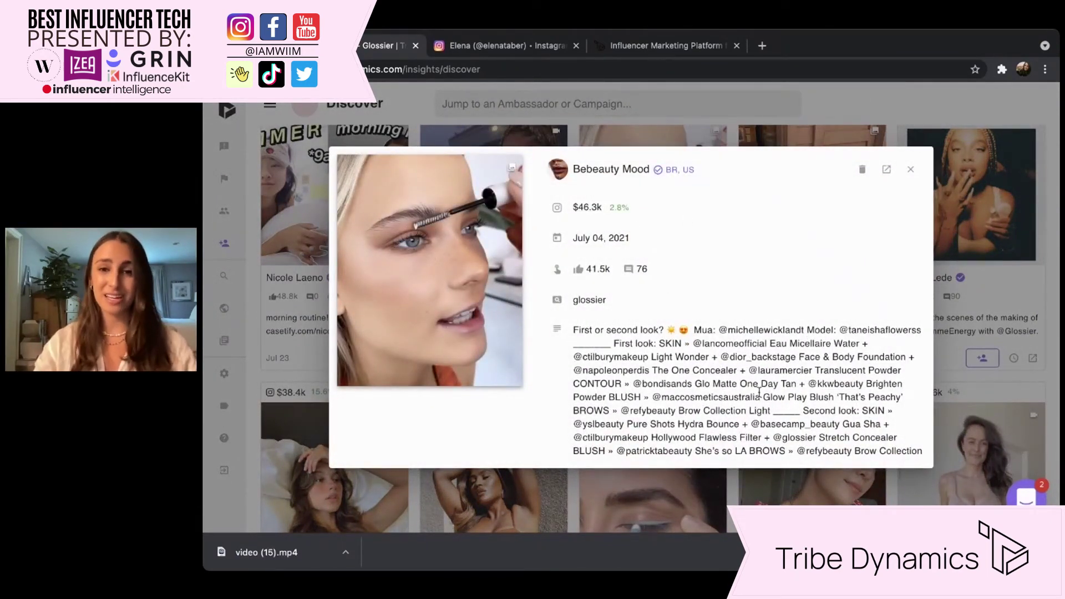
{"action": "left_click", "coordinate": [889, 171]}
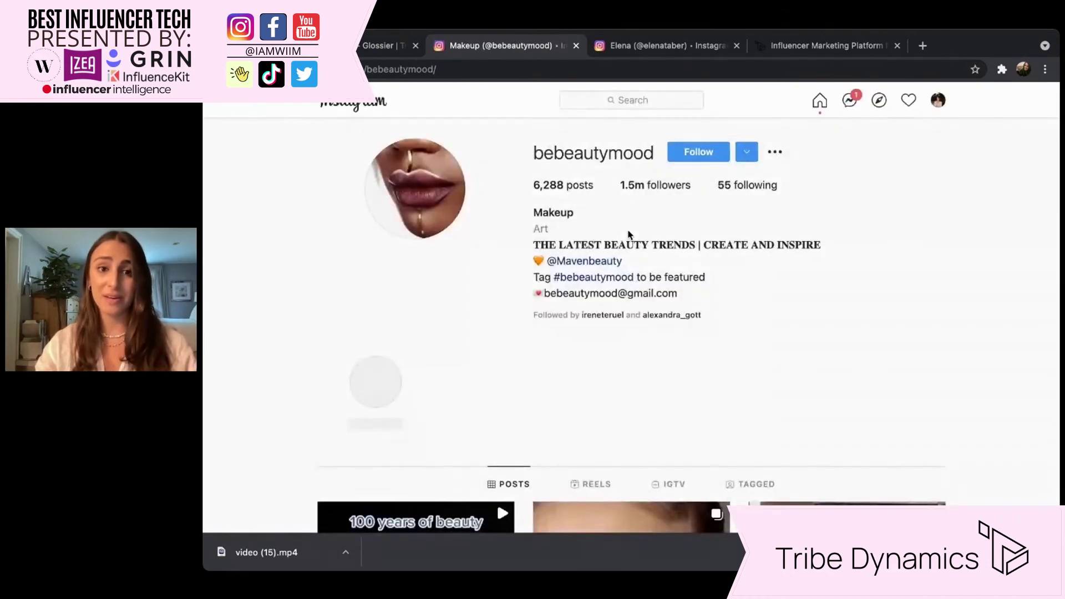
{"action": "scroll", "coordinate": [629, 235], "scroll_direction": "down", "scroll_amount": 8}
{"action": "scroll", "coordinate": [629, 235], "scroll_direction": "down", "scroll_amount": 1}
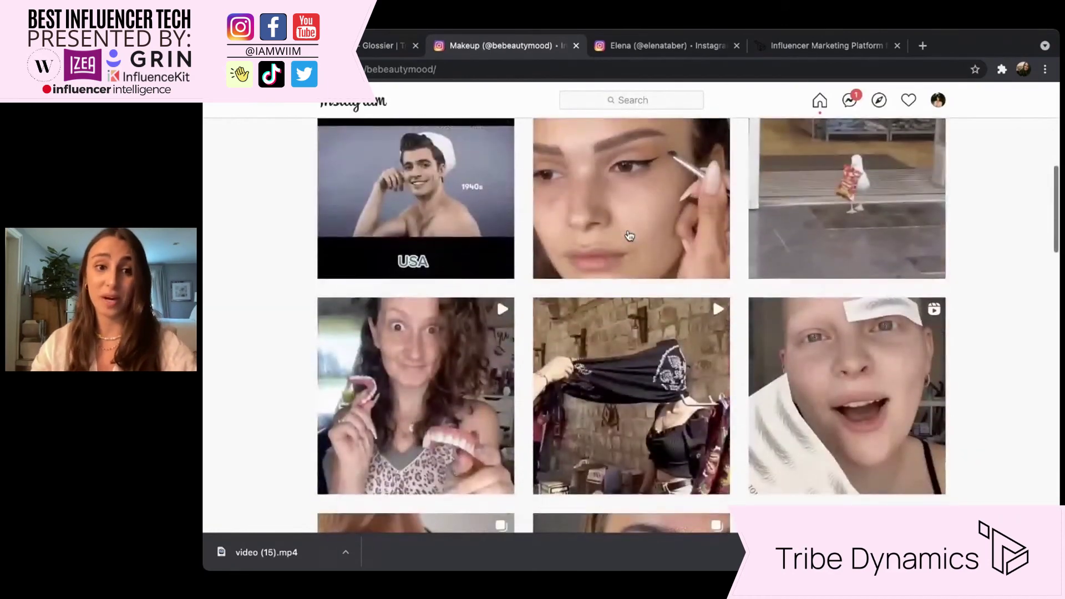
{"action": "left_click", "coordinate": [398, 52]}
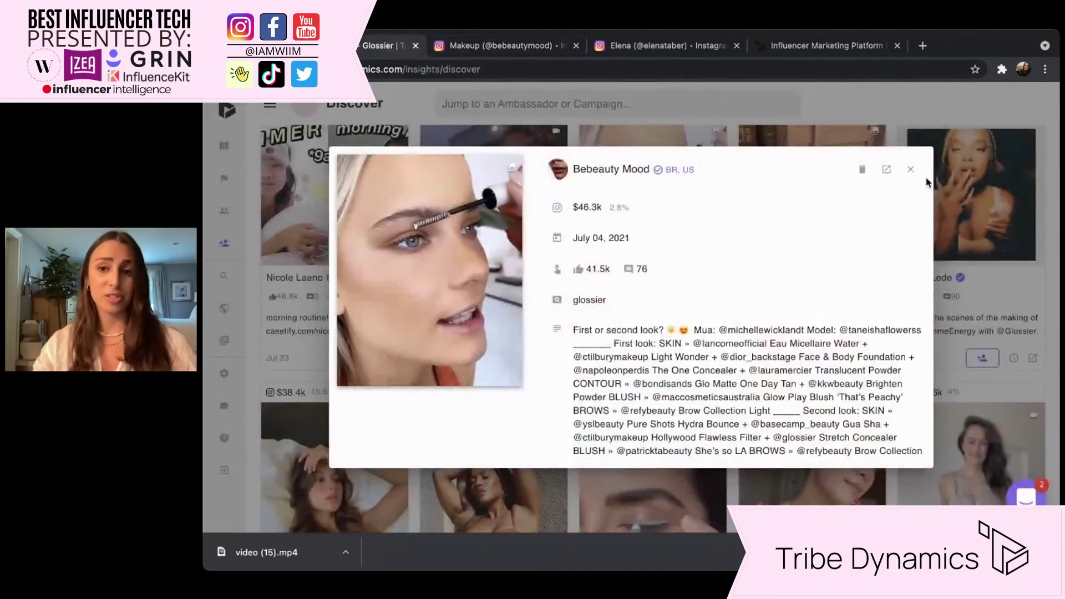
{"action": "left_click", "coordinate": [918, 170]}
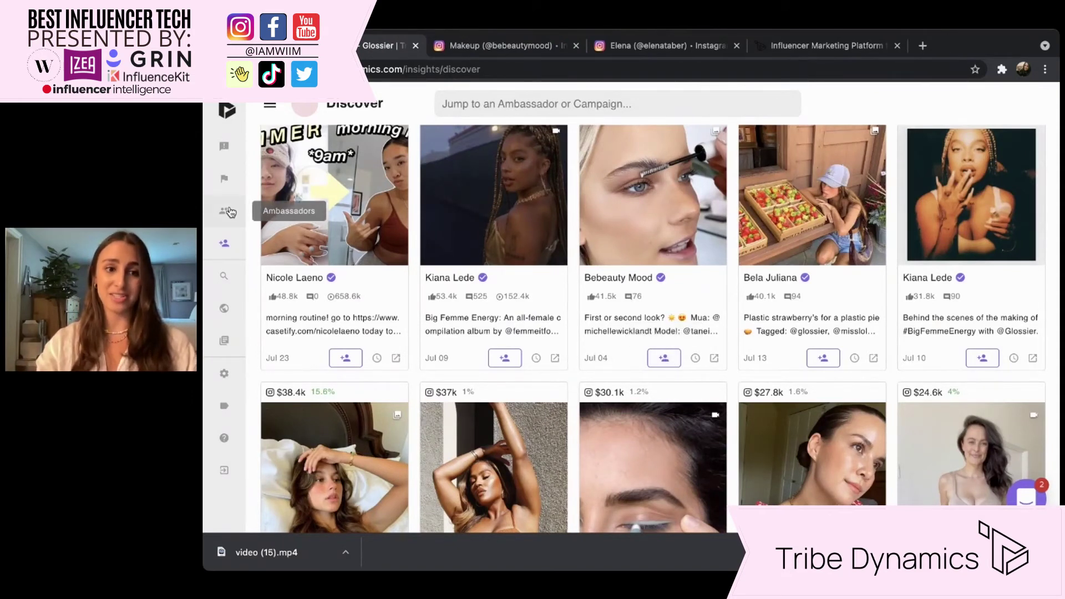
Highlight the Discover note on automatic tagging of followed profiles and its "discovered 0721" tag, and clear the selection.
{"action": "scroll", "coordinate": [652, 239], "scroll_direction": "up", "scroll_amount": 5}
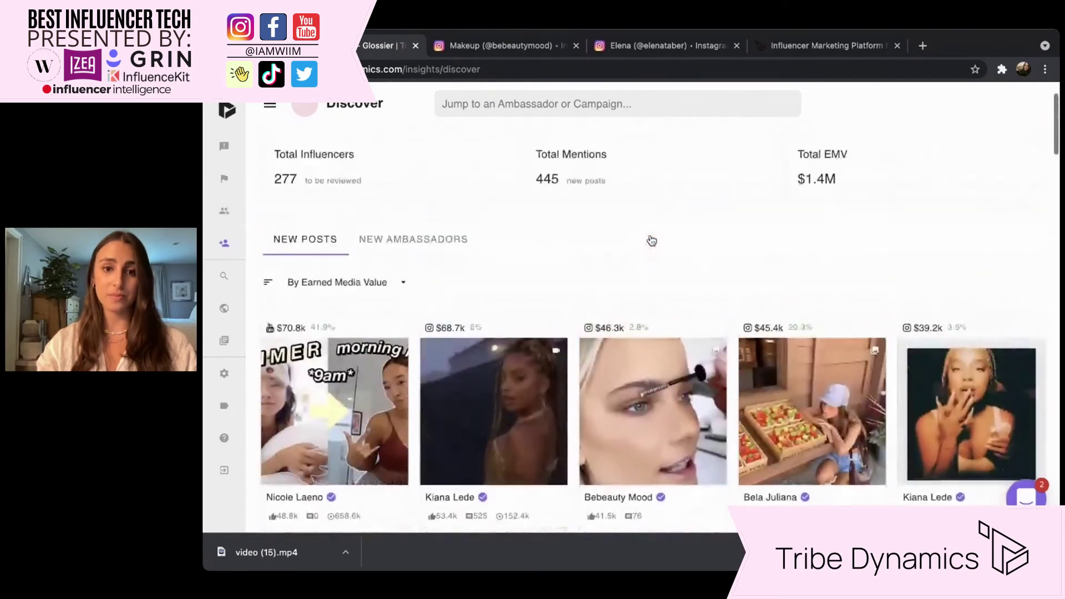
{"action": "scroll", "coordinate": [652, 240], "scroll_direction": "down", "scroll_amount": 1}
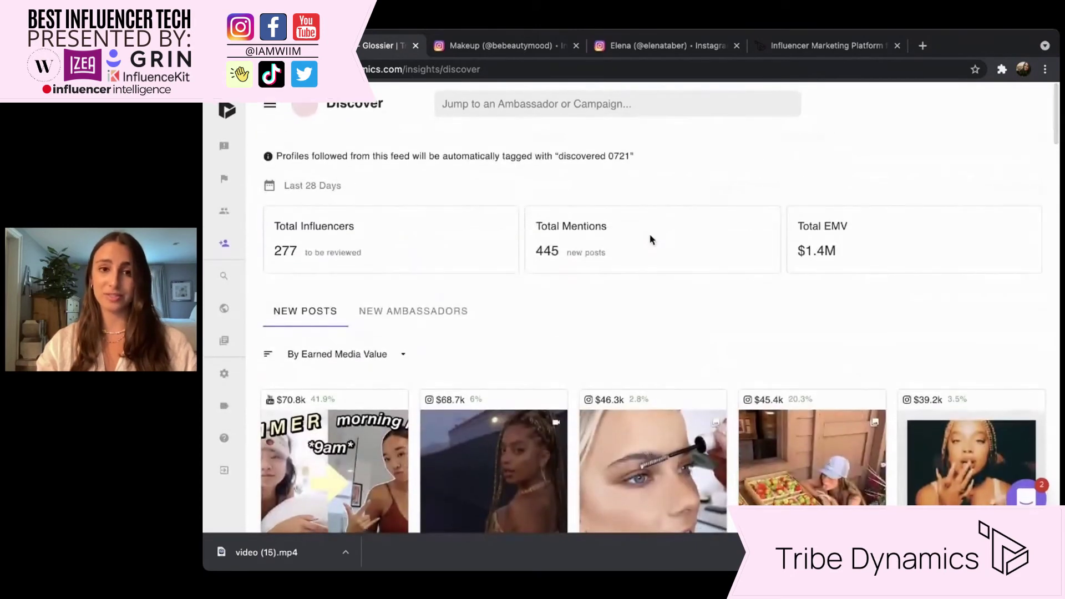
{"action": "triple_click", "coordinate": [643, 151]}
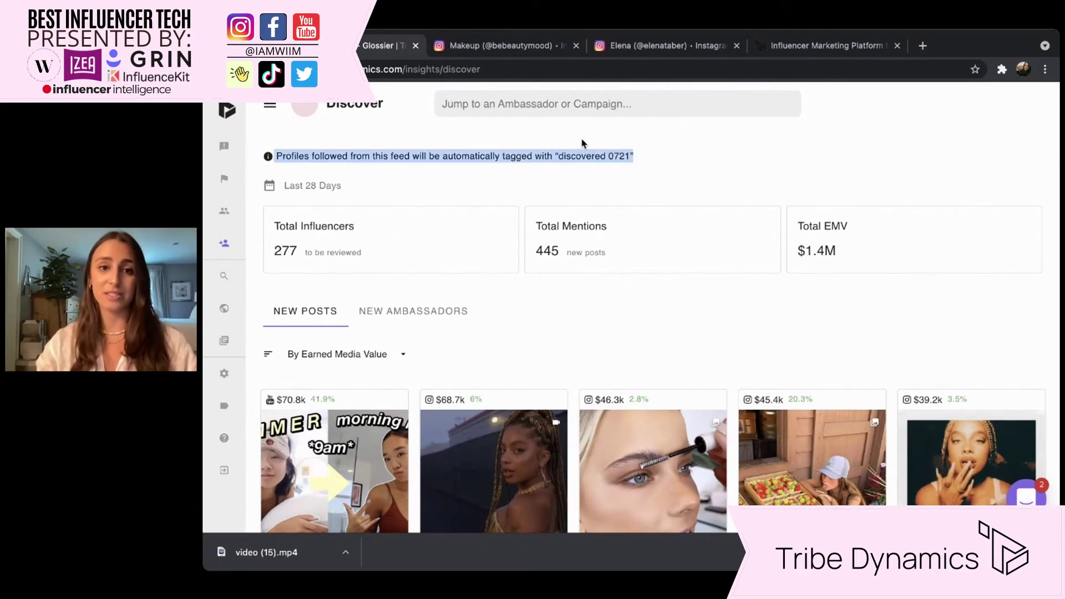
{"action": "left_click_drag", "start_coordinate": [555, 150], "coordinate": [556, 154]}
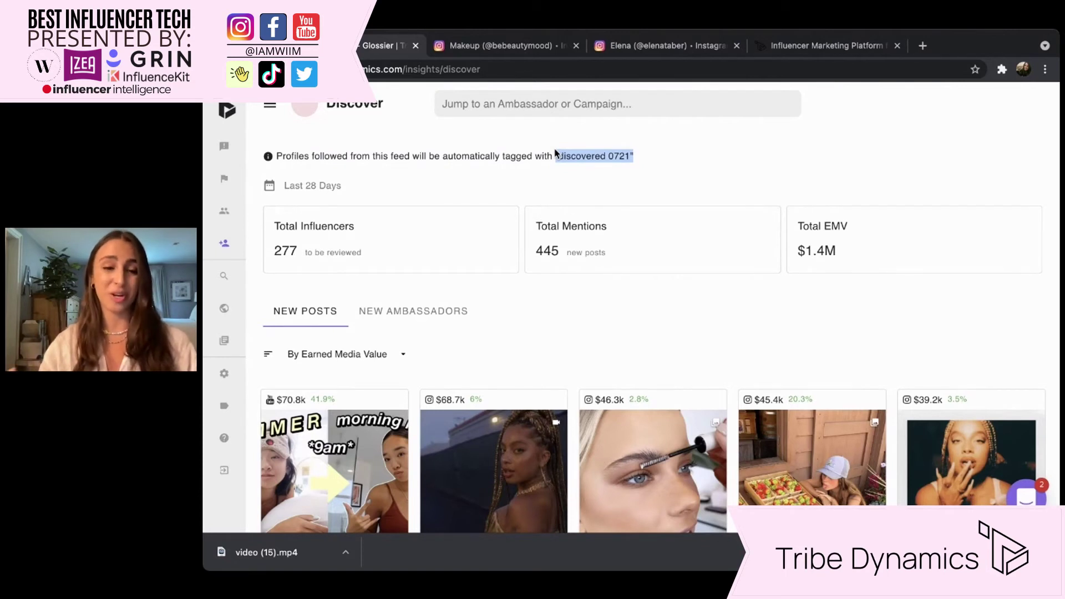
{"action": "left_click", "coordinate": [557, 162]}
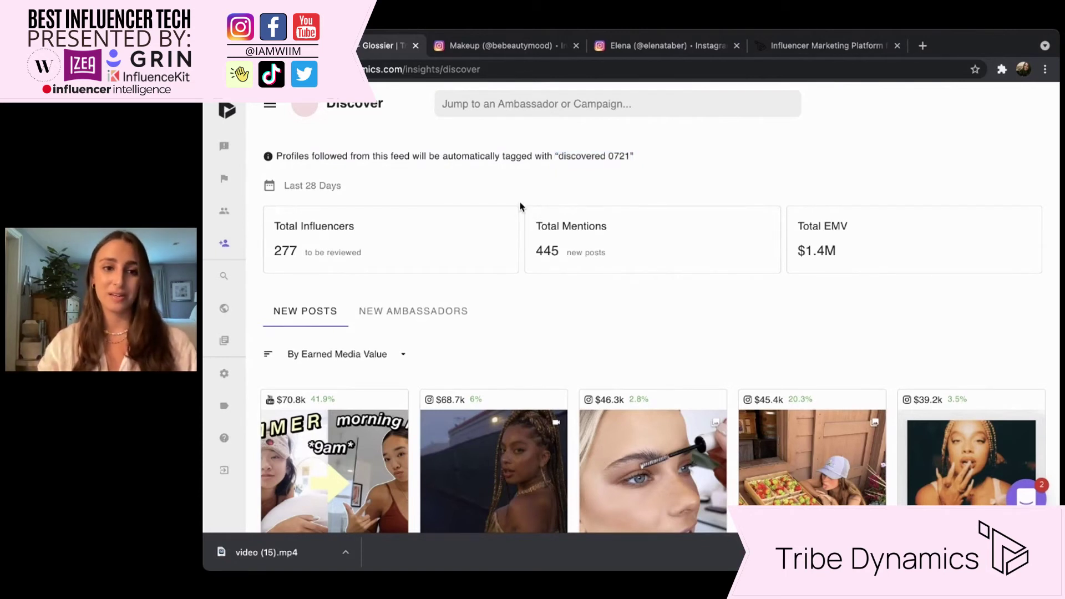
Look through the new ambassadors in the Discover feed, including the option to follow each one.
{"action": "left_click", "coordinate": [417, 309]}
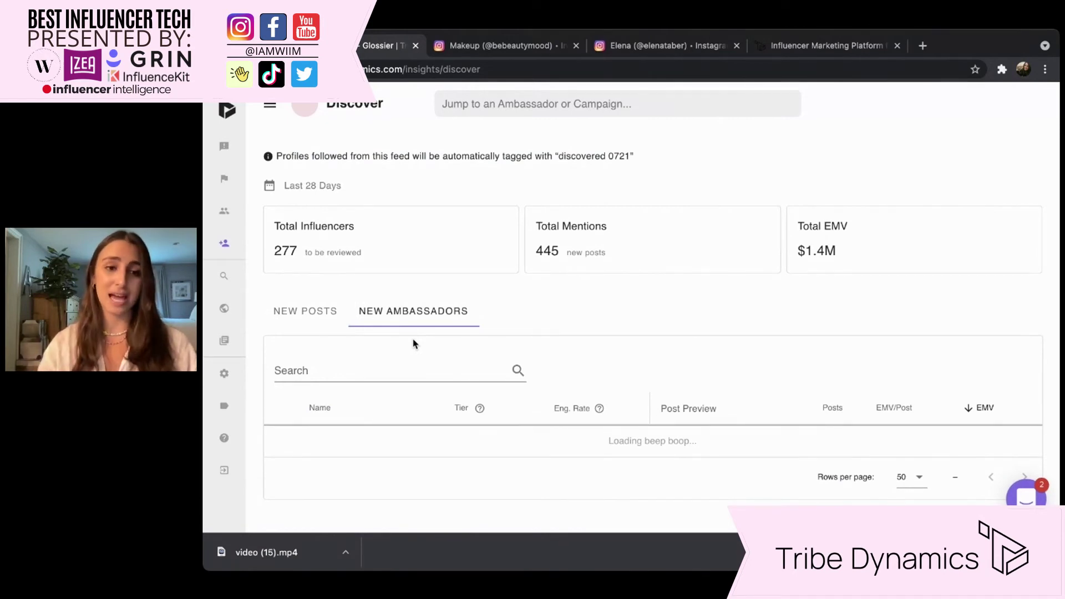
{"action": "scroll", "coordinate": [413, 344], "scroll_direction": "down", "scroll_amount": 3}
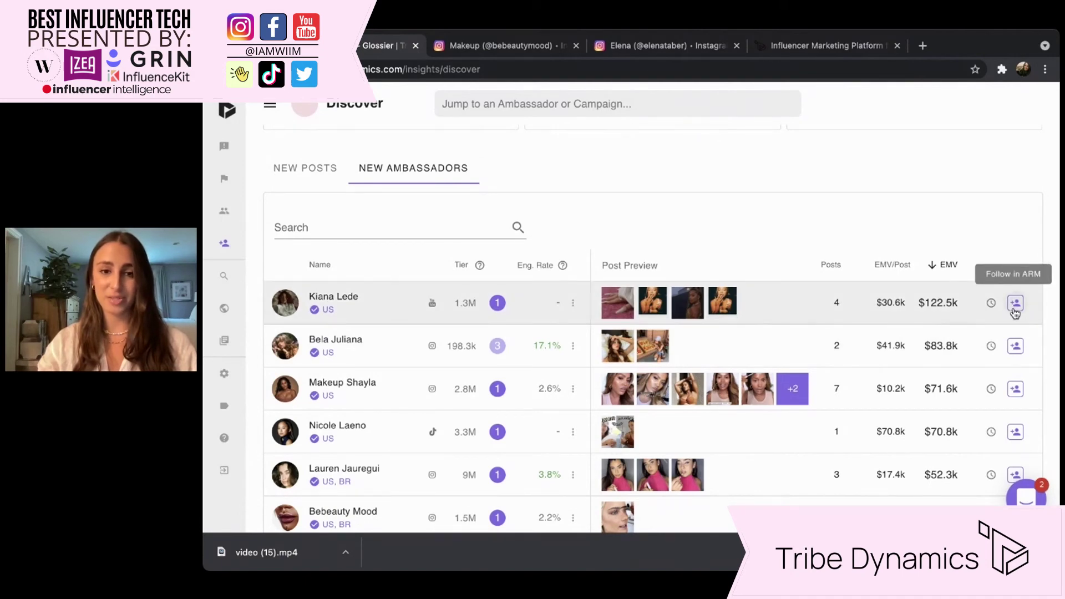
{"action": "scroll", "coordinate": [589, 264], "scroll_direction": "up", "scroll_amount": 3}
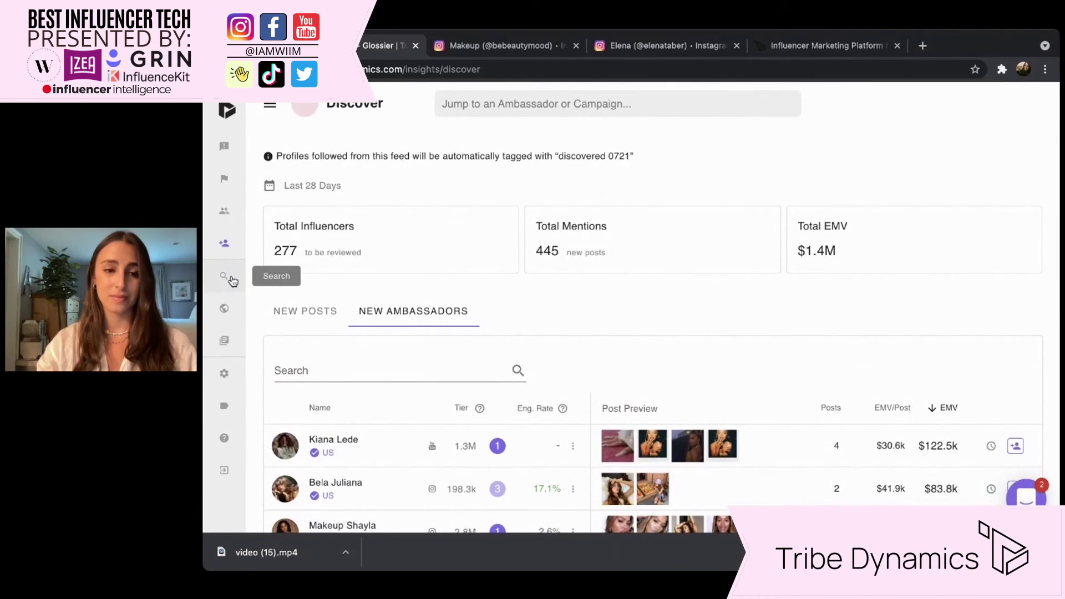
Open the brand and hashtag Search and bring up the top ambassadors that mentioned Shiseido.
{"action": "left_click", "coordinate": [267, 108]}
{"action": "left_click", "coordinate": [250, 276]}
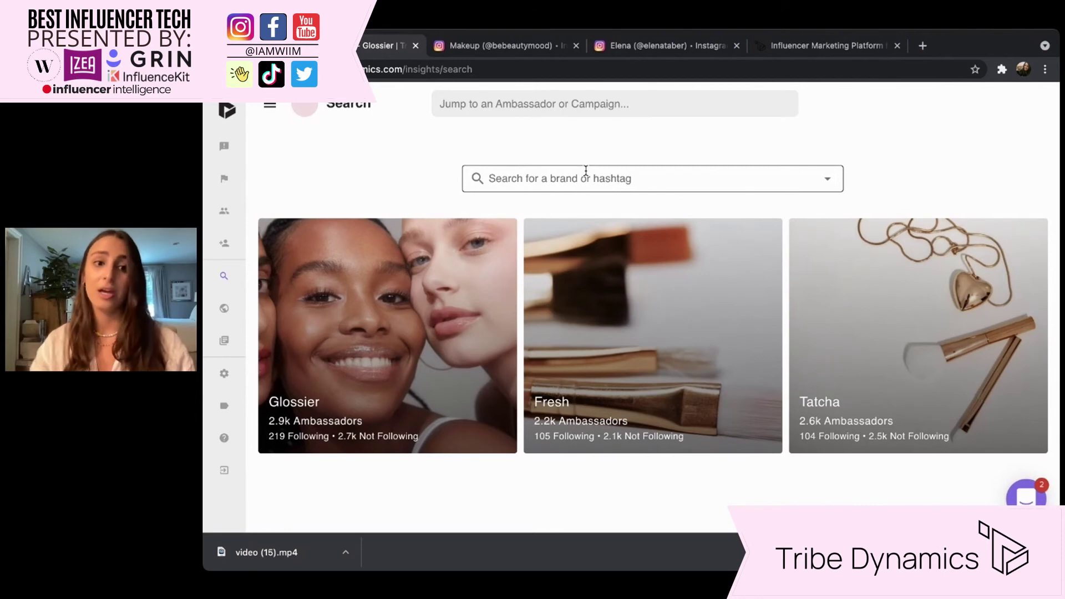
{"action": "scroll", "coordinate": [582, 174], "scroll_direction": "down", "scroll_amount": 2}
{"action": "scroll", "coordinate": [585, 174], "scroll_direction": "up", "scroll_amount": 2}
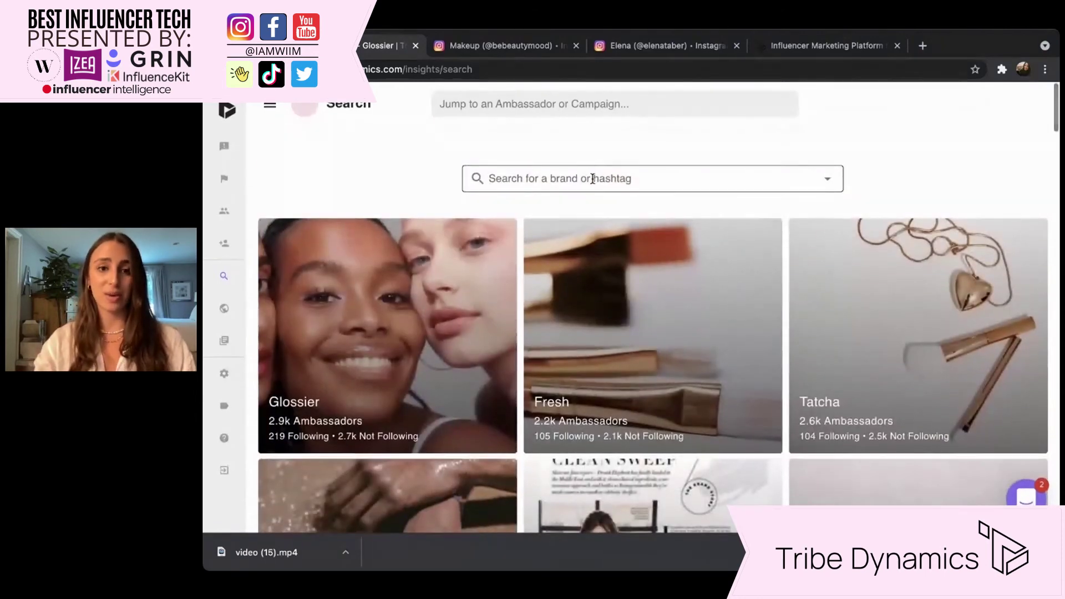
{"action": "left_click", "coordinate": [593, 178]}
{"action": "type", "text": "Shi"}
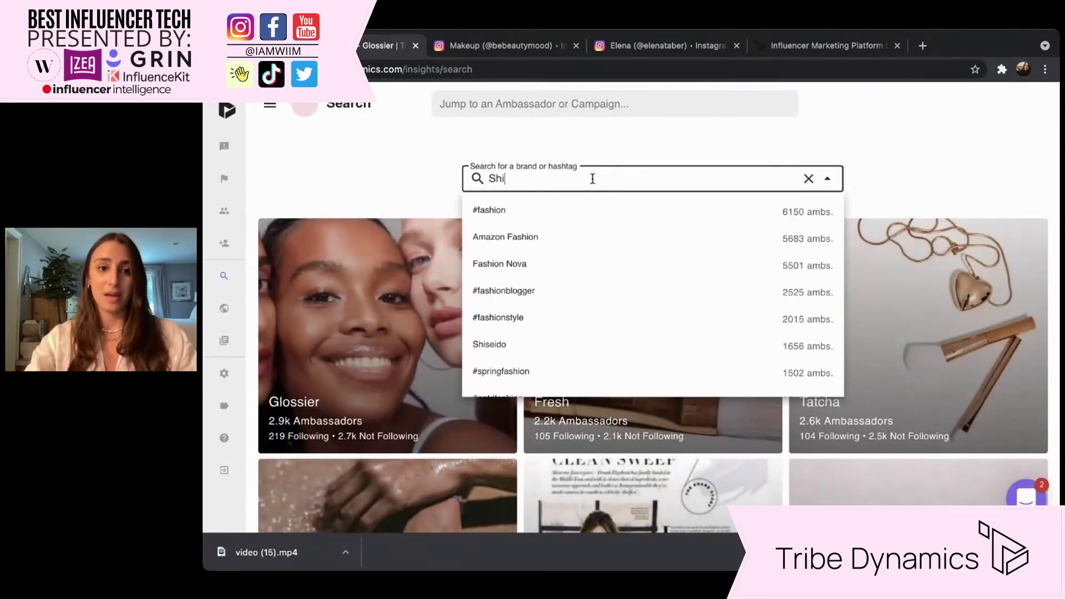
{"action": "left_click", "coordinate": [586, 344]}
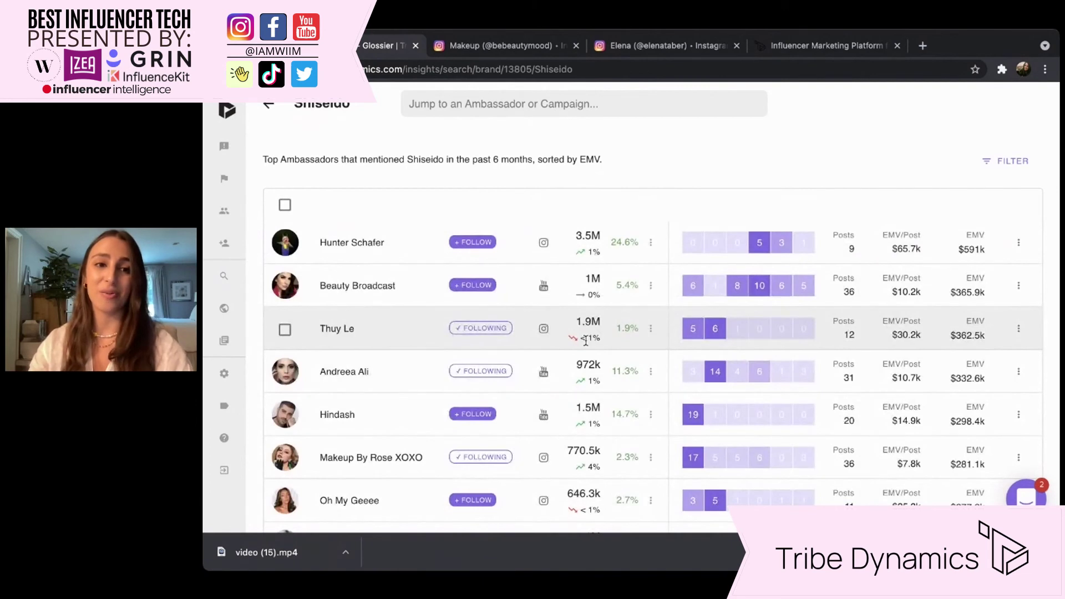
{"action": "scroll", "coordinate": [586, 341], "scroll_direction": "down", "scroll_amount": 1}
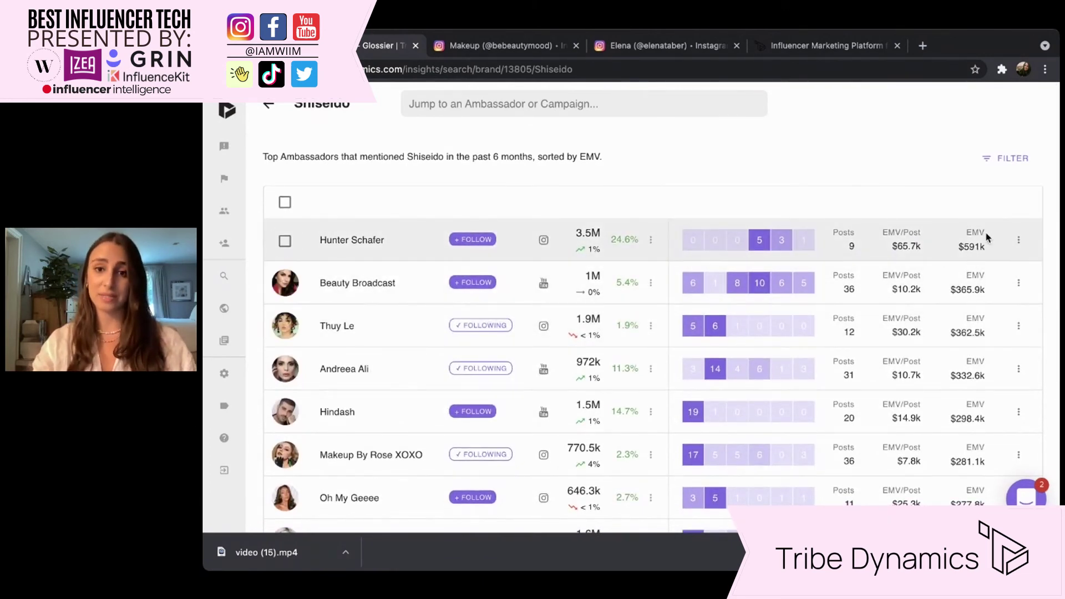
{"action": "mouse_move", "coordinate": [810, 248]}
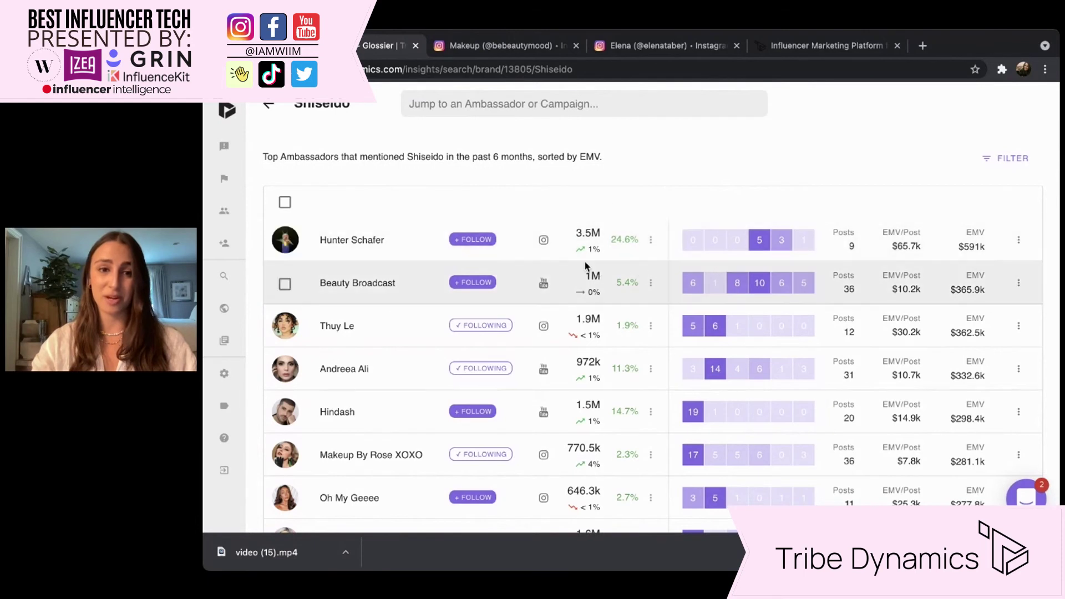
Filter the Shiseido ambassadors to those with an Audience Location of >25% United States and review the list.
{"action": "left_click", "coordinate": [1016, 158]}
{"action": "left_click", "coordinate": [604, 240]}
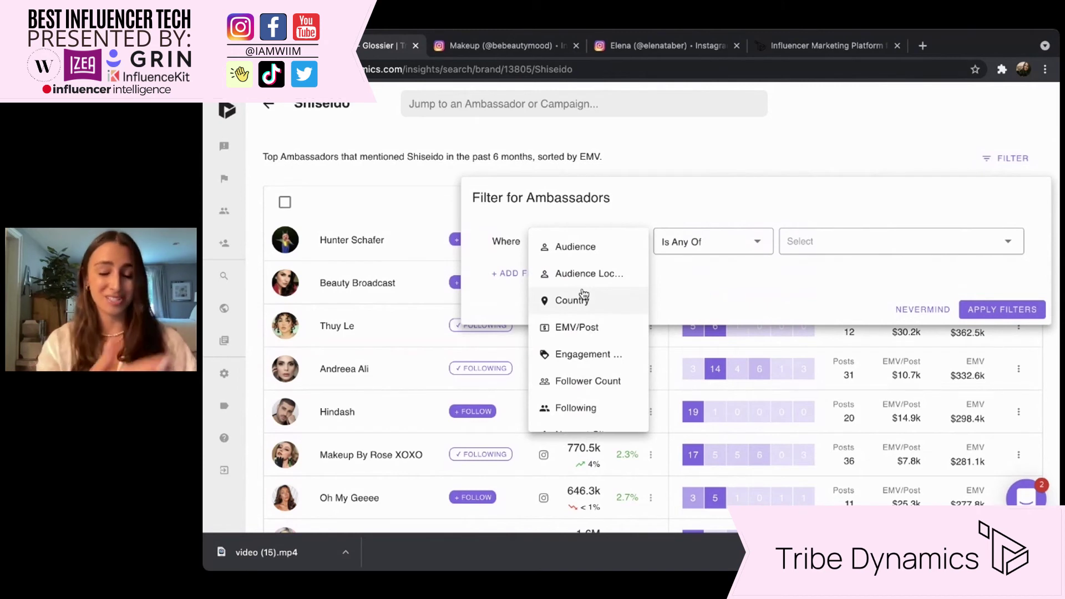
{"action": "left_click", "coordinate": [600, 270]}
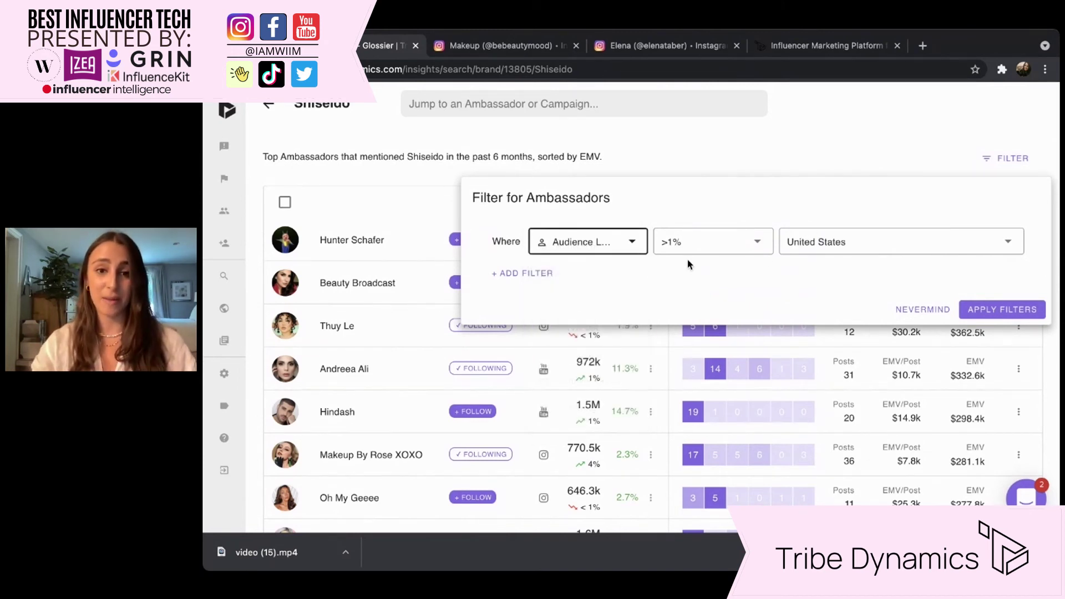
{"action": "left_click", "coordinate": [710, 249]}
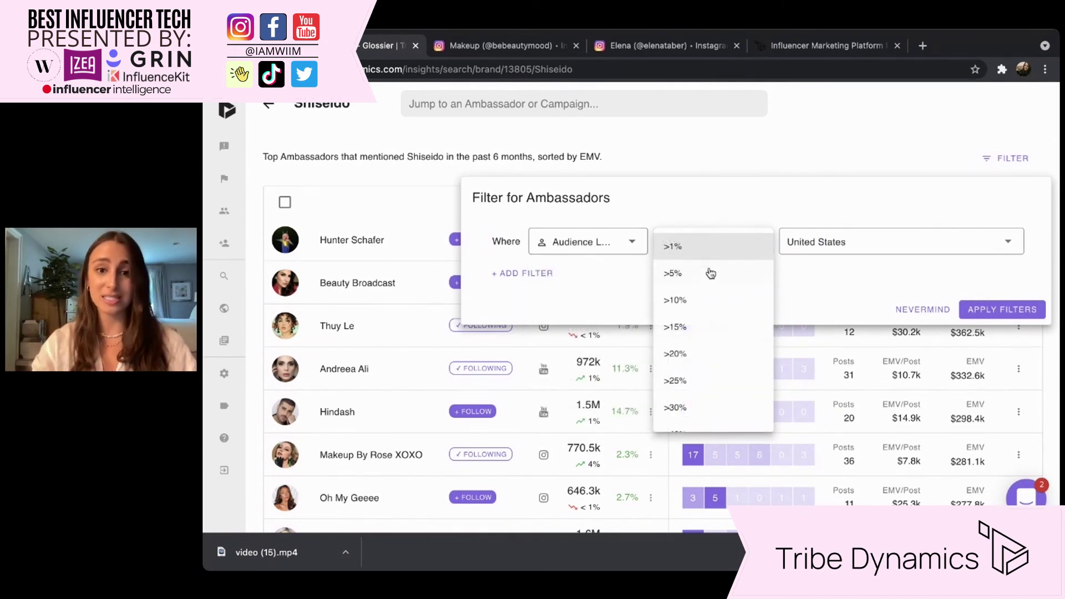
{"action": "left_click", "coordinate": [699, 381]}
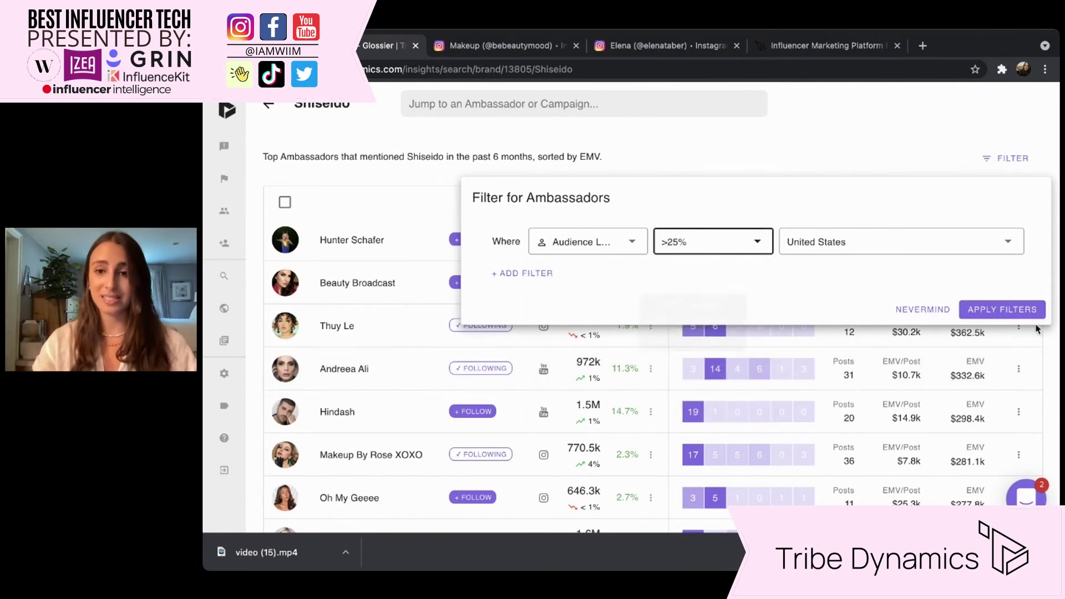
{"action": "left_click", "coordinate": [979, 312]}
{"action": "scroll", "coordinate": [971, 314], "scroll_direction": "down", "scroll_amount": 4}
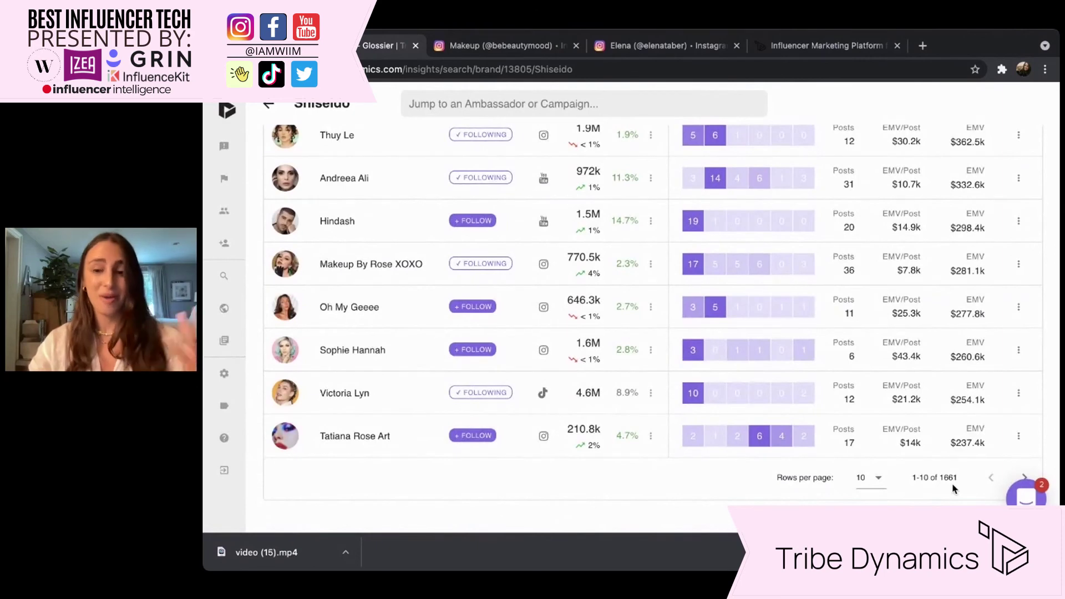
{"action": "scroll", "coordinate": [960, 479], "scroll_direction": "up", "scroll_amount": 4}
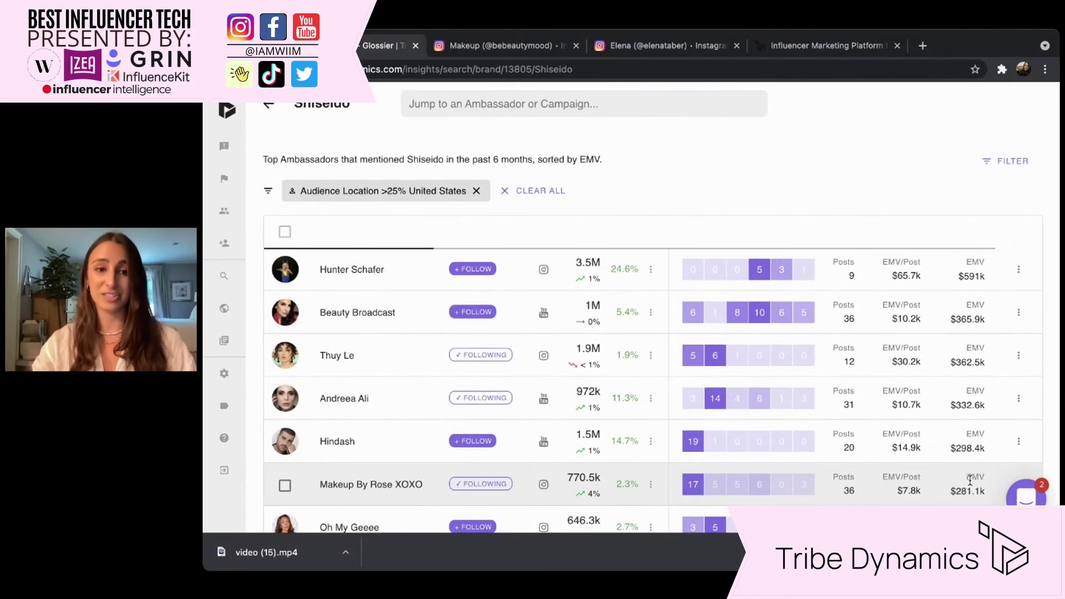
{"action": "scroll", "coordinate": [969, 480], "scroll_direction": "down", "scroll_amount": 1}
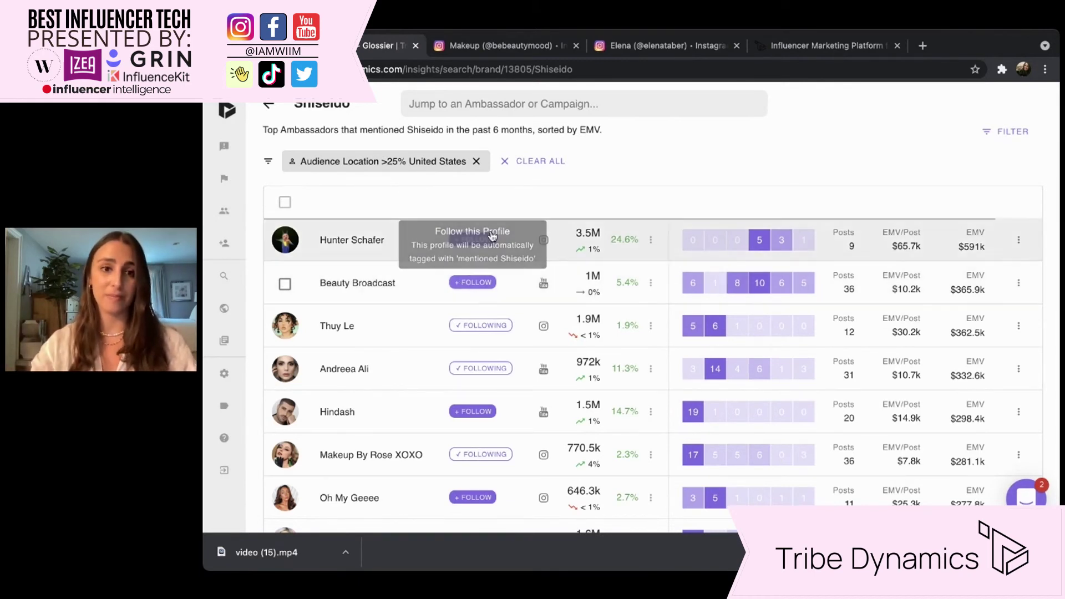
Clear the Shiseido filter, and search for "clean" to view the top ambassadors for #cleanbeauty.
{"action": "left_click", "coordinate": [533, 161]}
{"action": "left_click", "coordinate": [268, 104]}
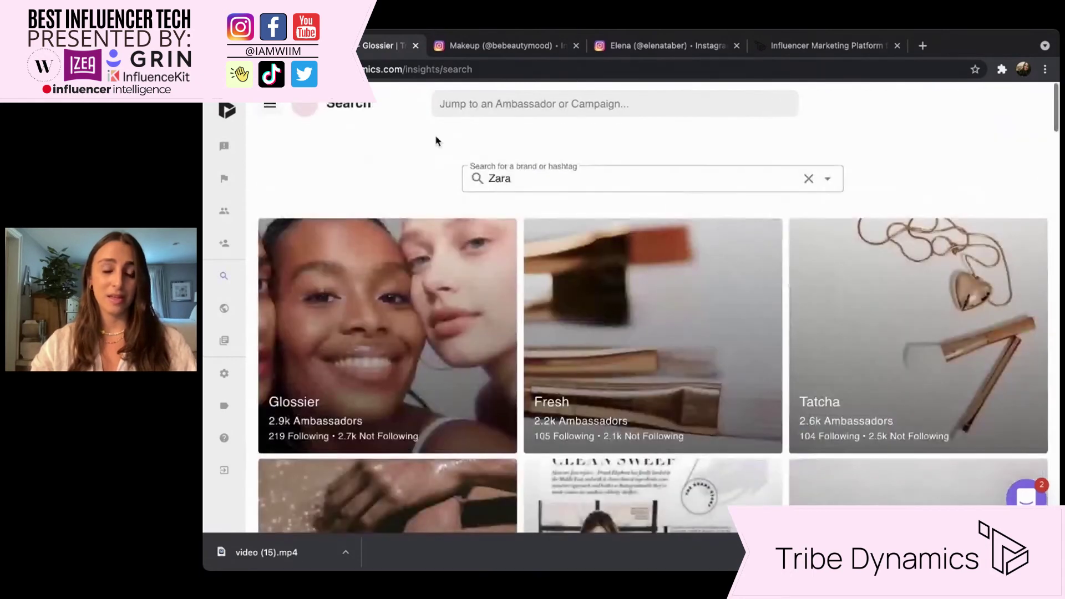
{"action": "left_click", "coordinate": [547, 189]}
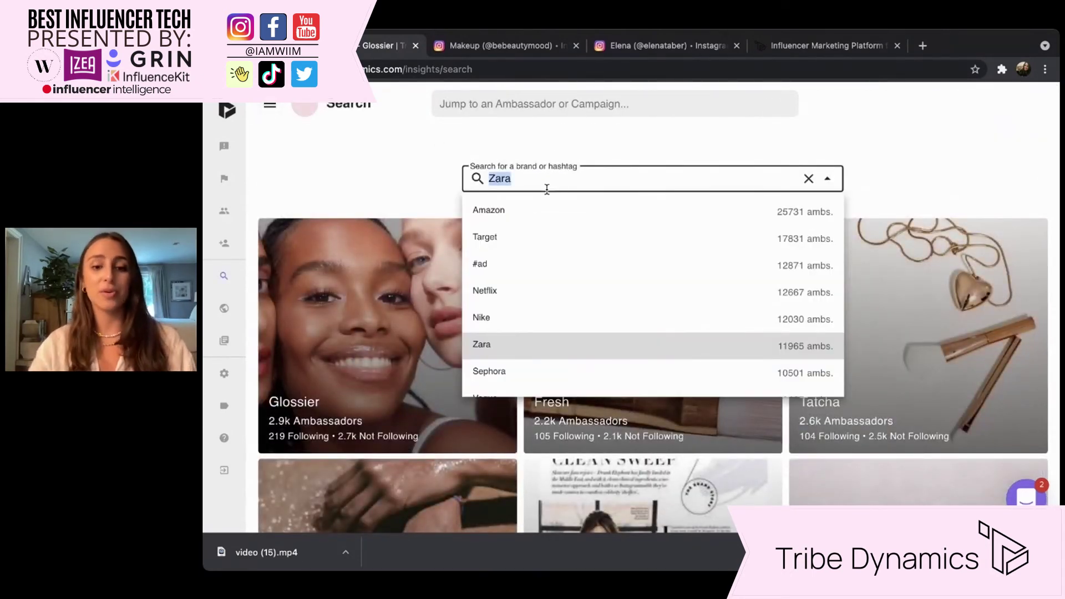
{"action": "type", "text": "clean"}
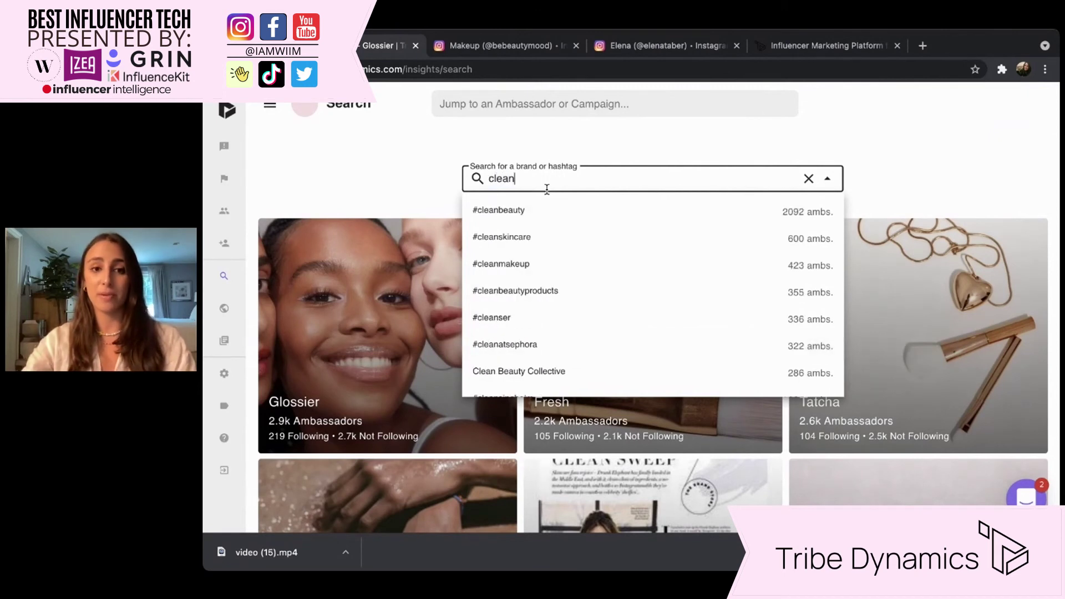
{"action": "left_click", "coordinate": [551, 220]}
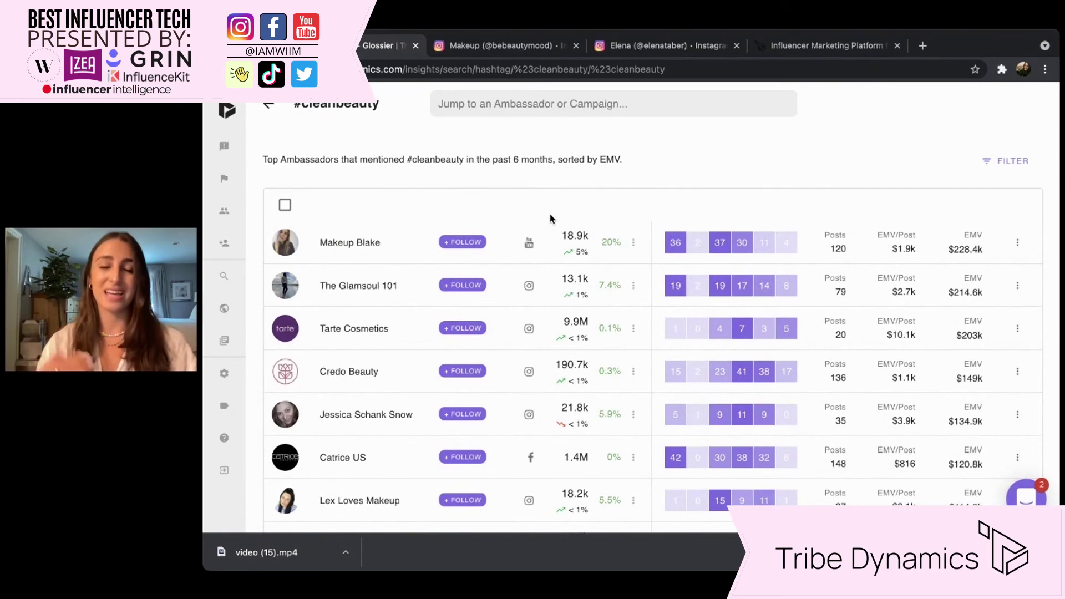
{"action": "scroll", "coordinate": [551, 220], "scroll_direction": "down", "scroll_amount": 5}
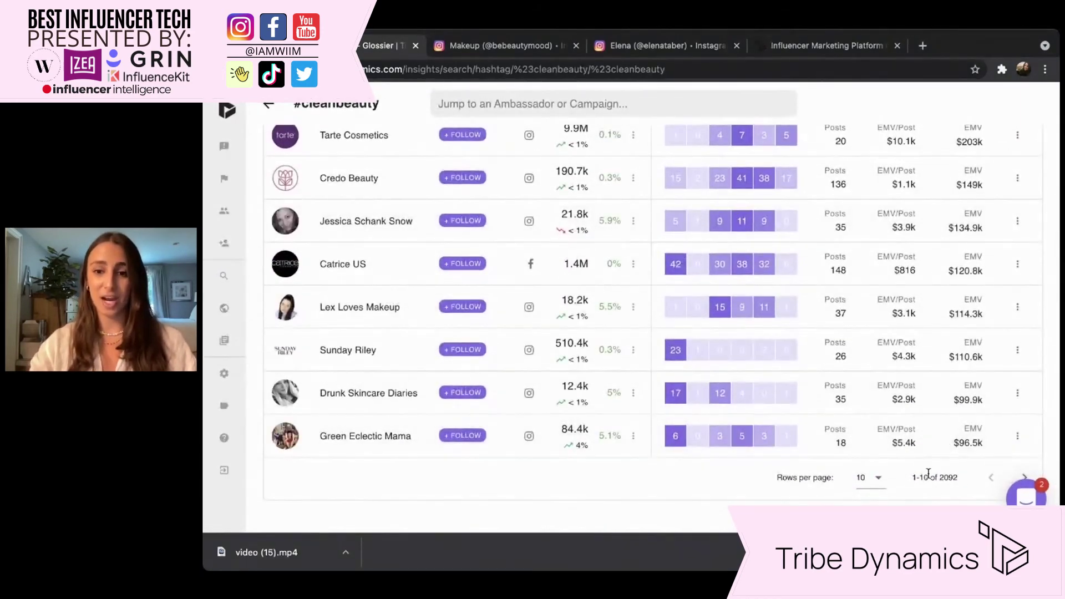
{"action": "scroll", "coordinate": [935, 477], "scroll_direction": "up", "scroll_amount": 5}
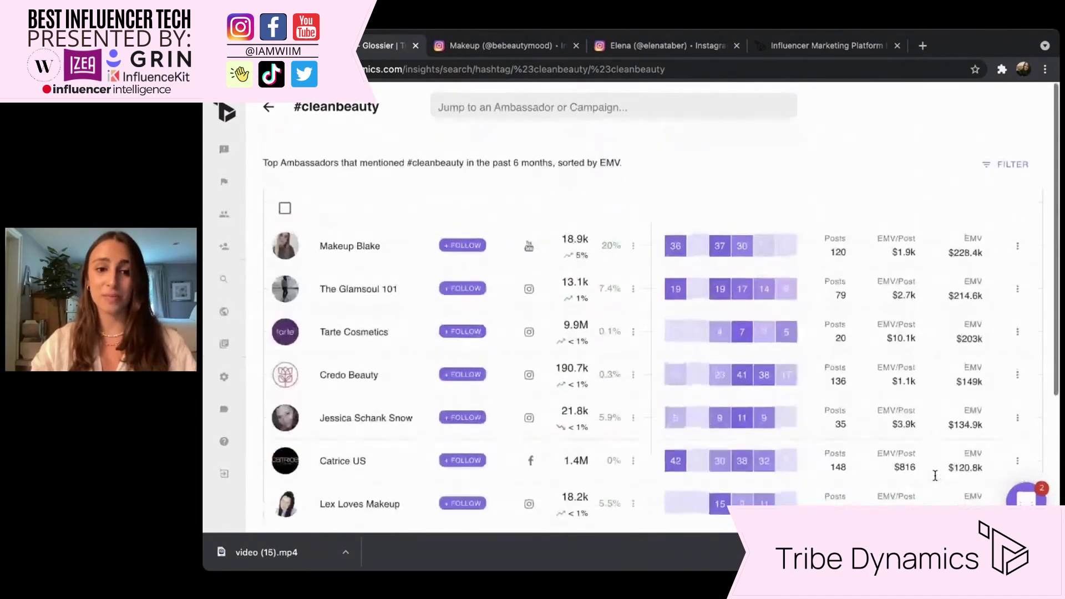
Filter the #cleanbeauty ambassadors to those with a TikTok Follower Count above 15000.
{"action": "left_click", "coordinate": [1011, 161]}
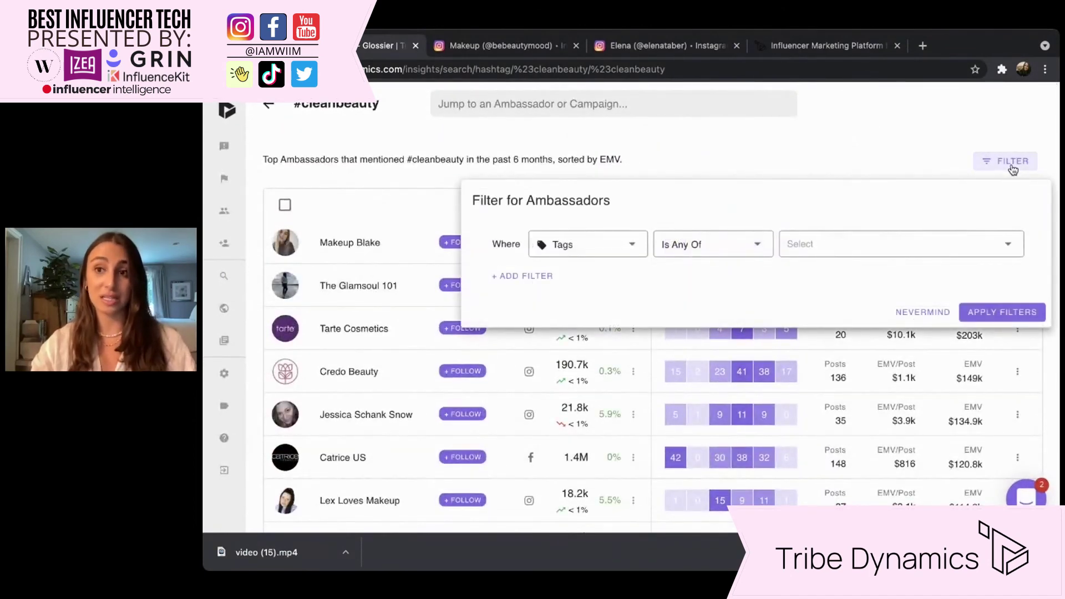
{"action": "left_click", "coordinate": [599, 248]}
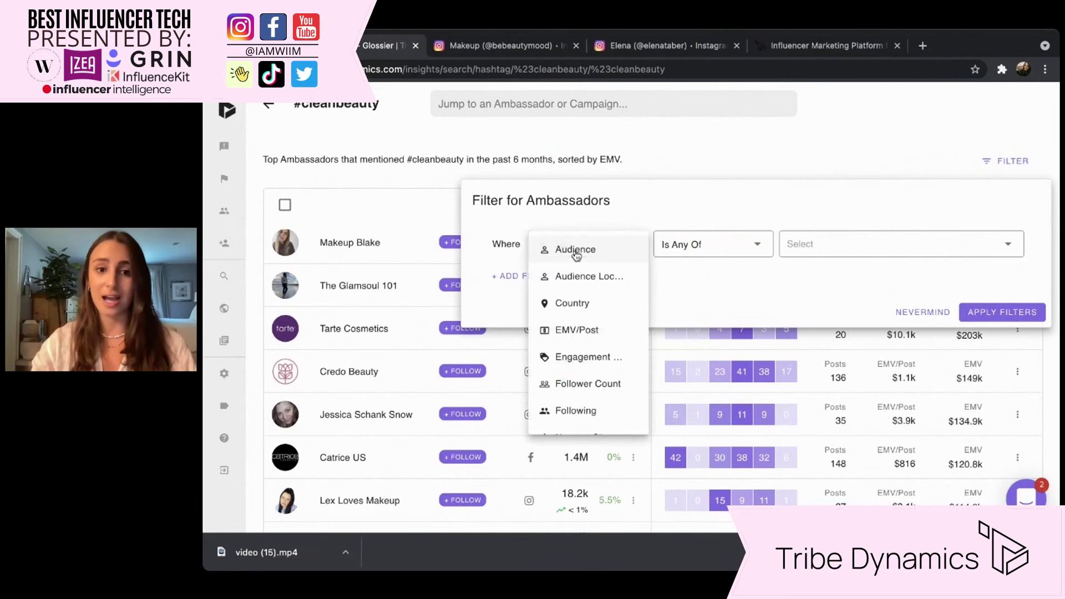
{"action": "left_click", "coordinate": [591, 383]}
{"action": "left_click", "coordinate": [722, 246]}
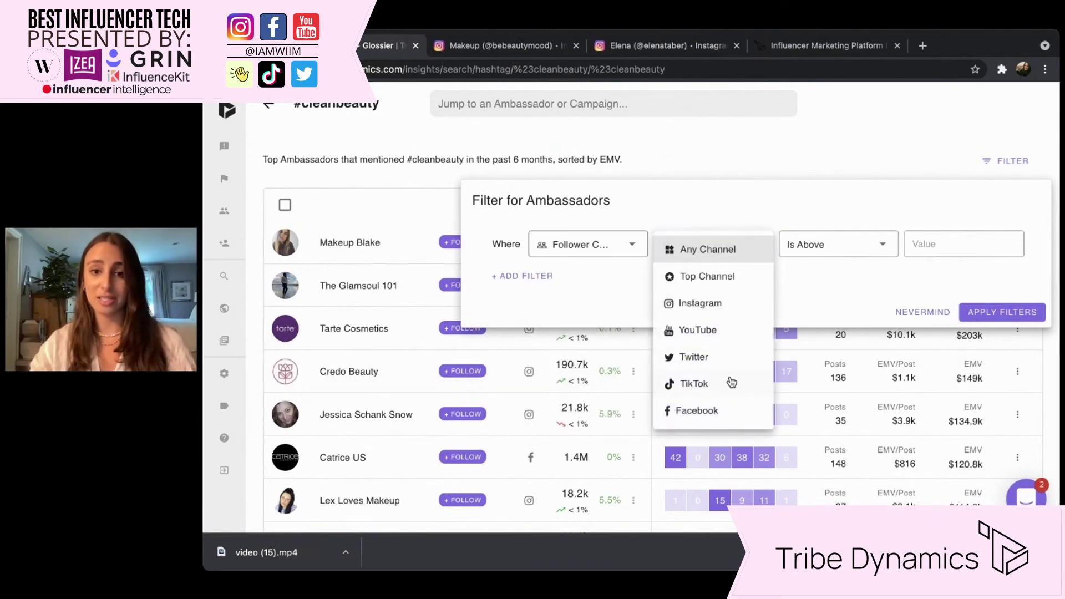
{"action": "left_click", "coordinate": [729, 382]}
{"action": "left_click", "coordinate": [936, 244]}
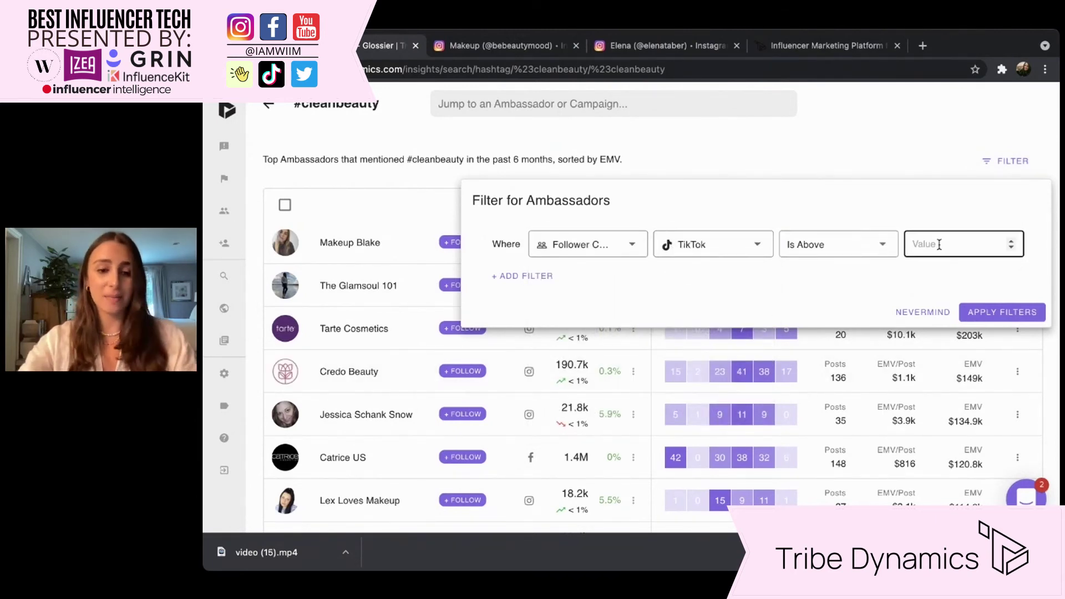
{"action": "type", "text": "15000"}
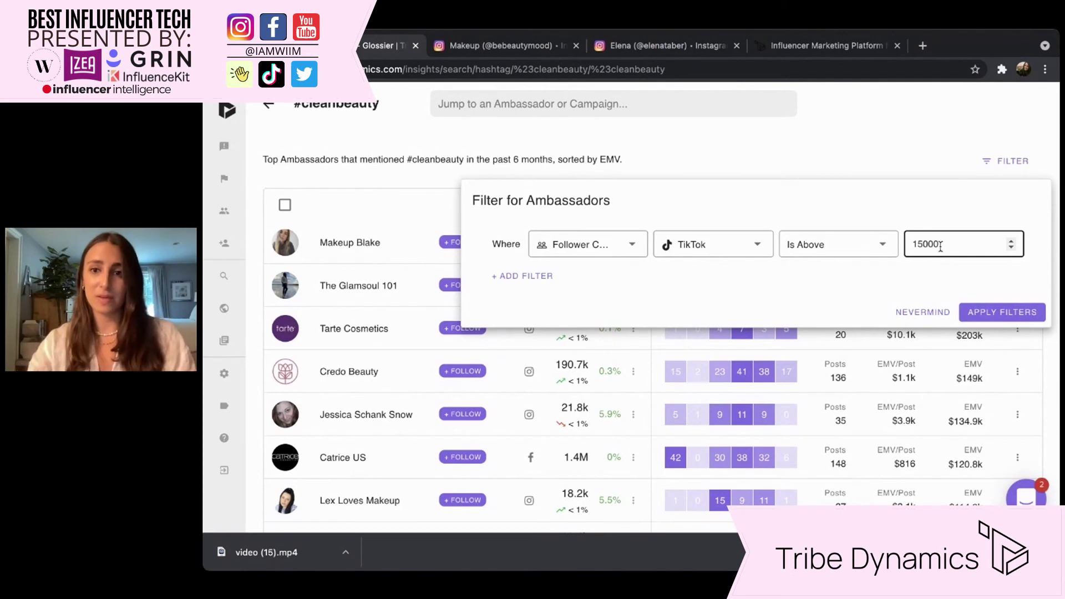
{"action": "left_click", "coordinate": [998, 311]}
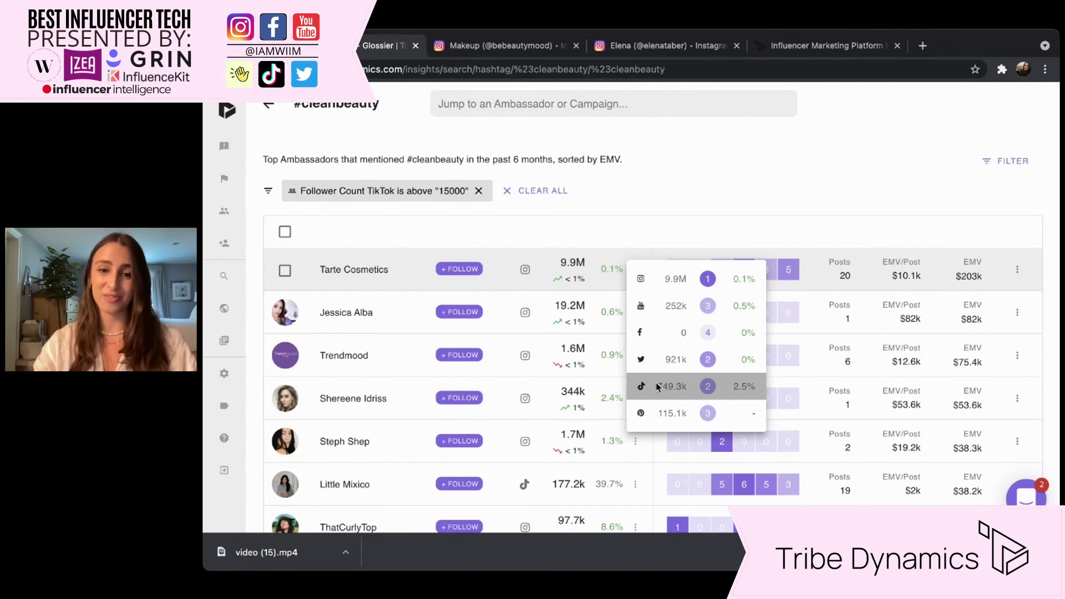
View Tarte Cosmetics' TikTok profile and return to the #cleanbeauty ambassadors list.
{"action": "left_click", "coordinate": [675, 389]}
{"action": "left_click", "coordinate": [607, 37]}
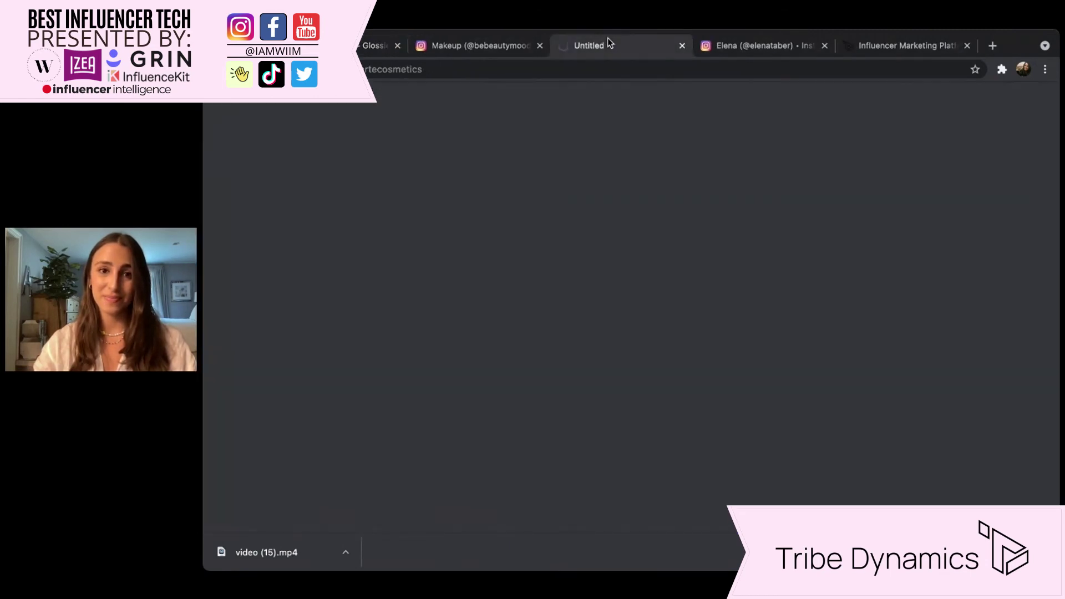
{"action": "left_click", "coordinate": [366, 47]}
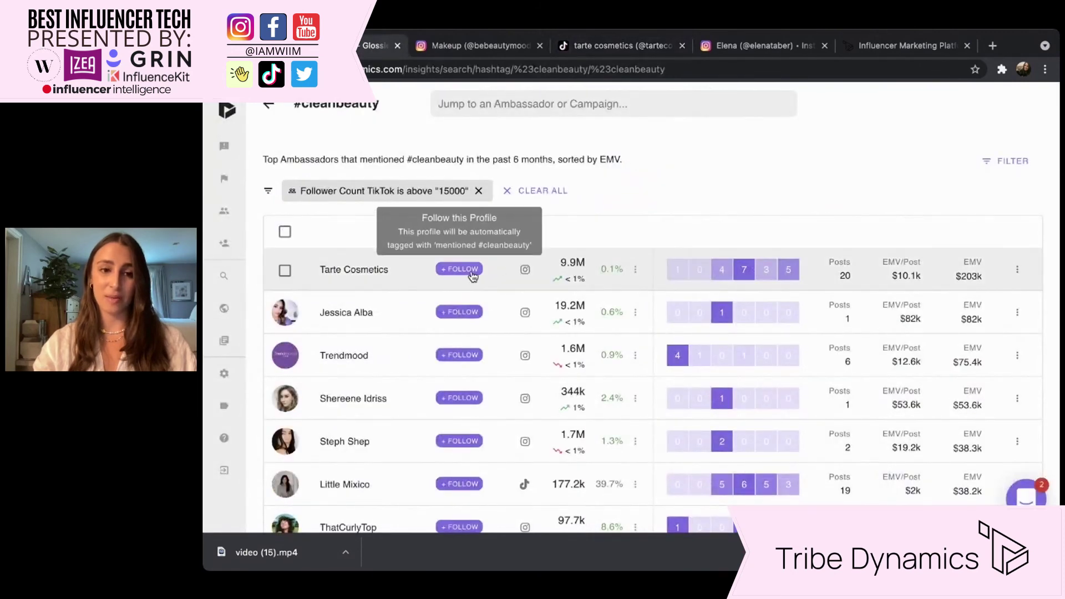
Clear the TikTok follower filter and return to the brand overview in Search.
{"action": "left_click", "coordinate": [558, 190]}
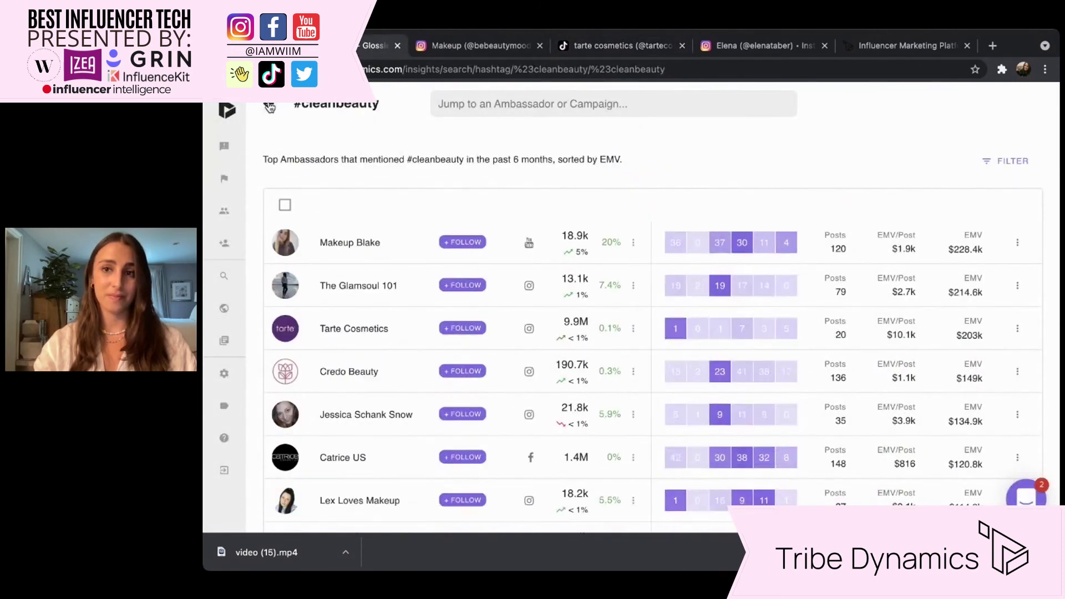
{"action": "left_click", "coordinate": [270, 104]}
{"action": "scroll", "coordinate": [354, 208], "scroll_direction": "down", "scroll_amount": 3}
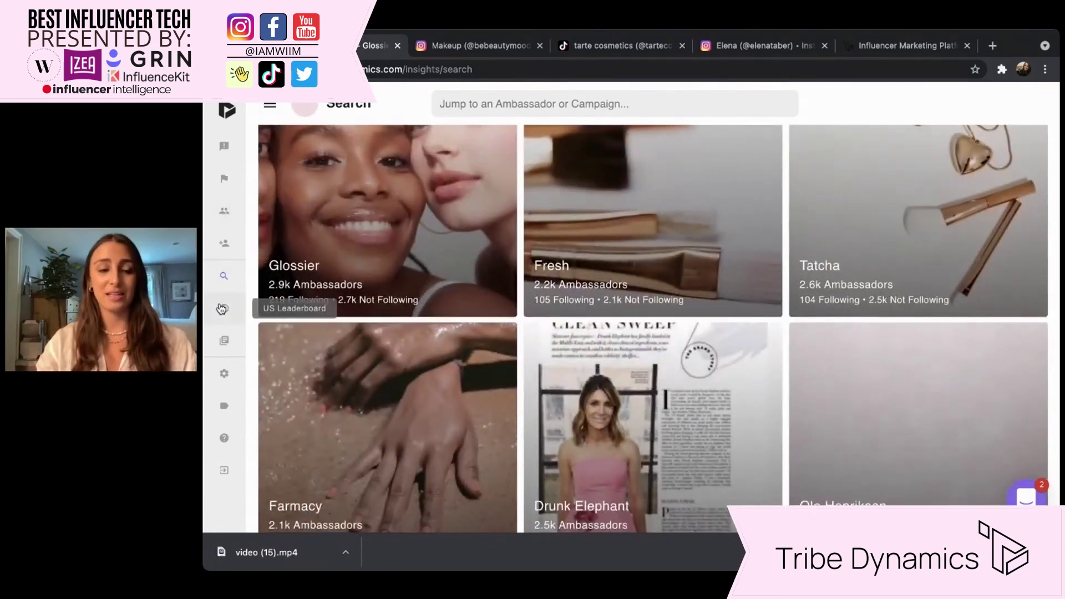
Open the US Leaderboard and choose June 2021 as its month.
{"action": "left_click", "coordinate": [223, 309]}
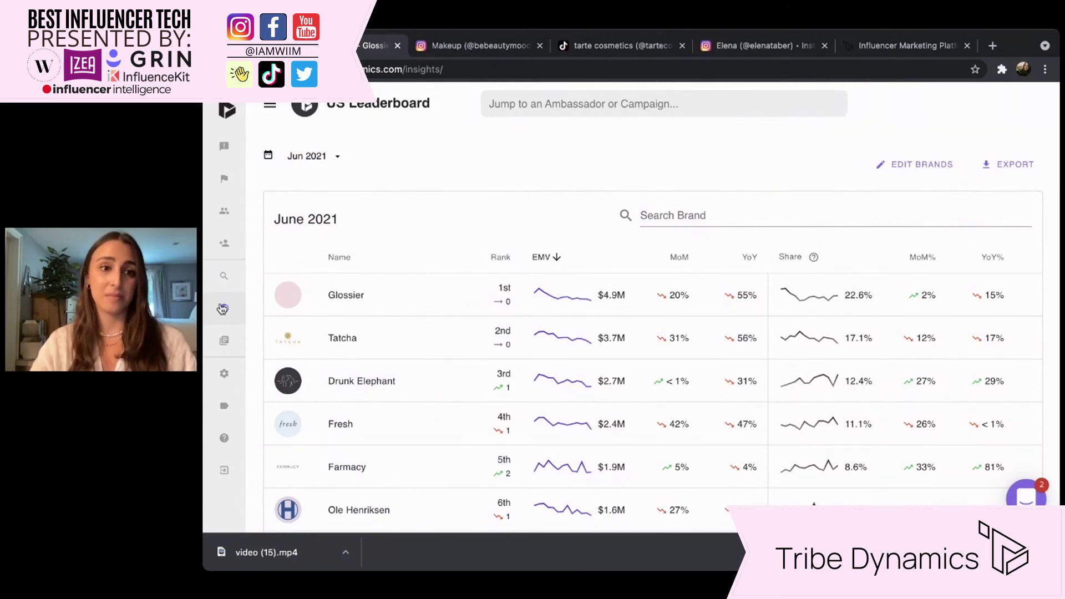
{"action": "left_click", "coordinate": [323, 156]}
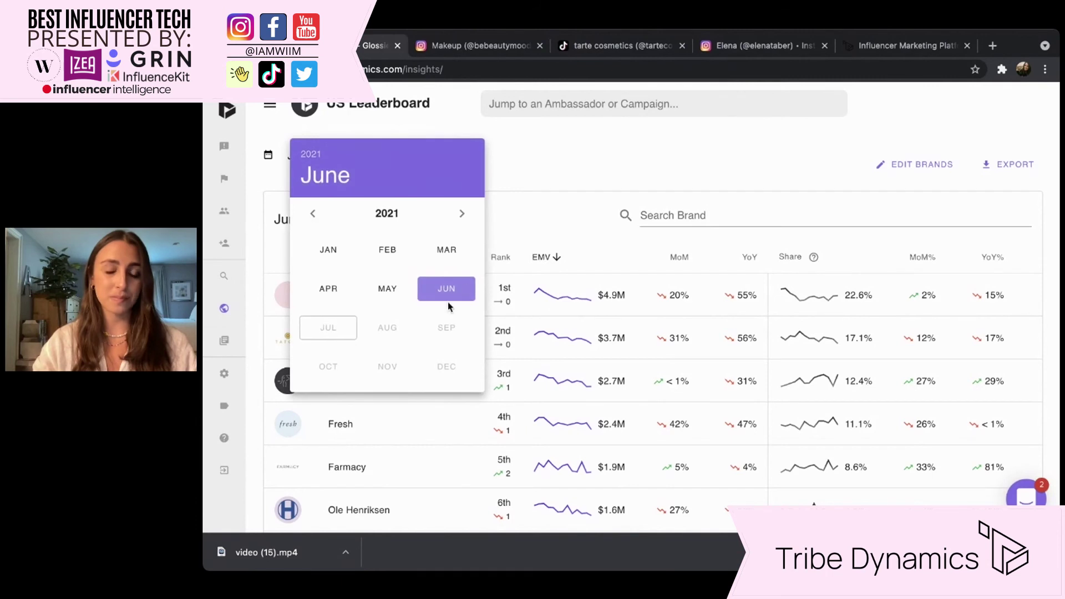
{"action": "left_click", "coordinate": [449, 289]}
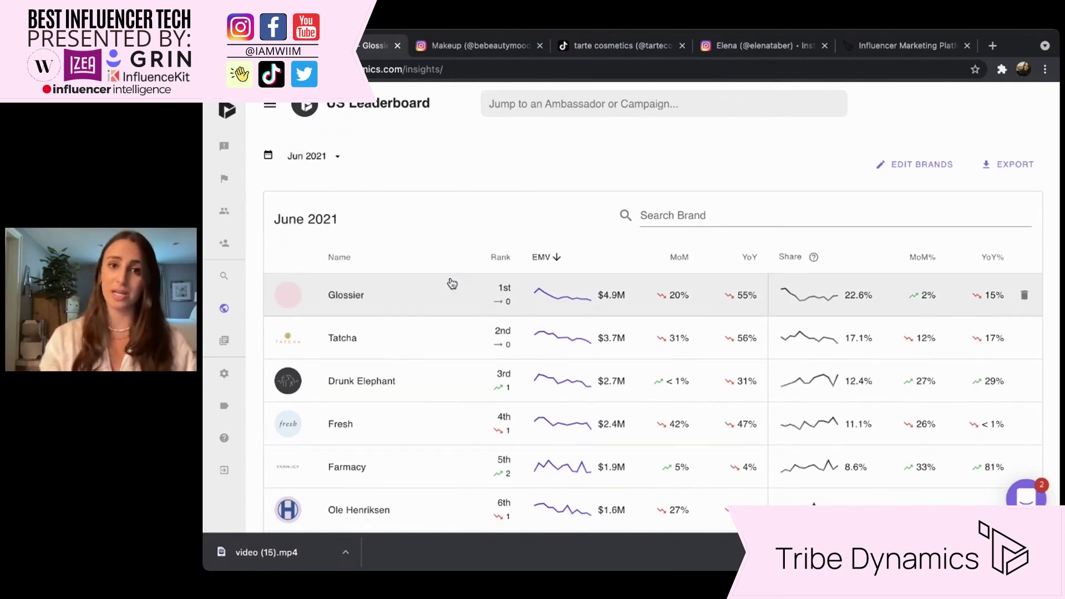
Review the brand rankings in the June 2021 US Leaderboard and open Drunk Elephant's brand insights.
{"action": "scroll", "coordinate": [452, 284], "scroll_direction": "down", "scroll_amount": 1}
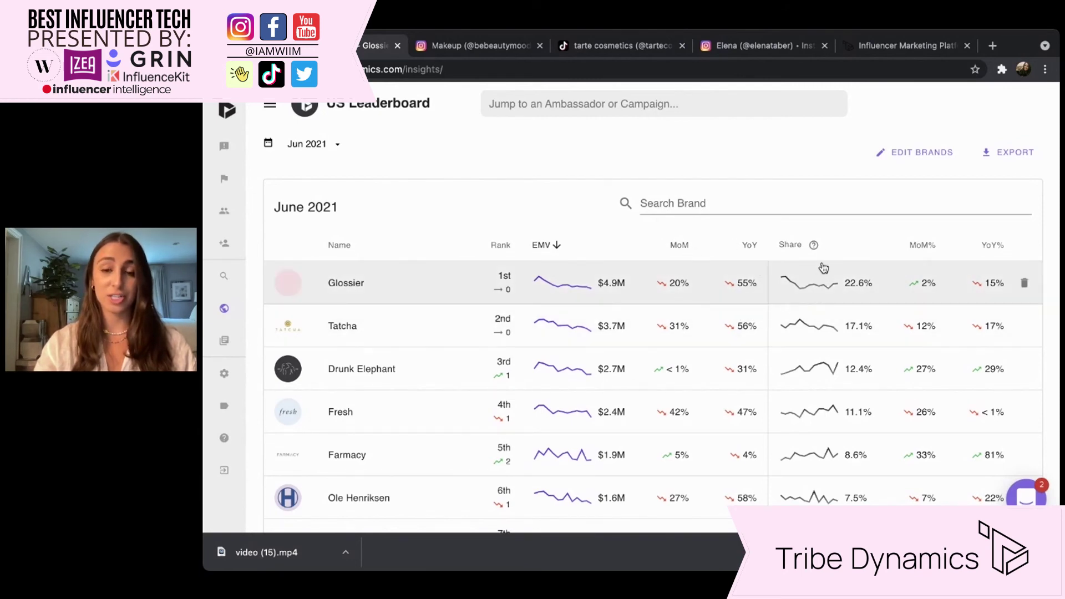
{"action": "scroll", "coordinate": [826, 254], "scroll_direction": "down", "scroll_amount": 2}
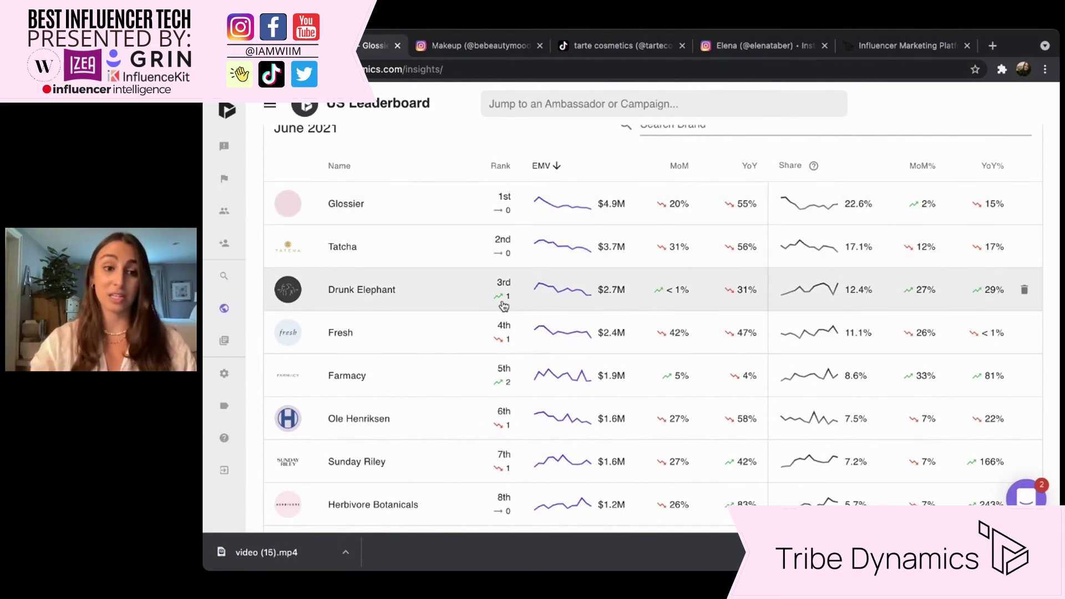
{"action": "scroll", "coordinate": [459, 321], "scroll_direction": "up", "scroll_amount": 1}
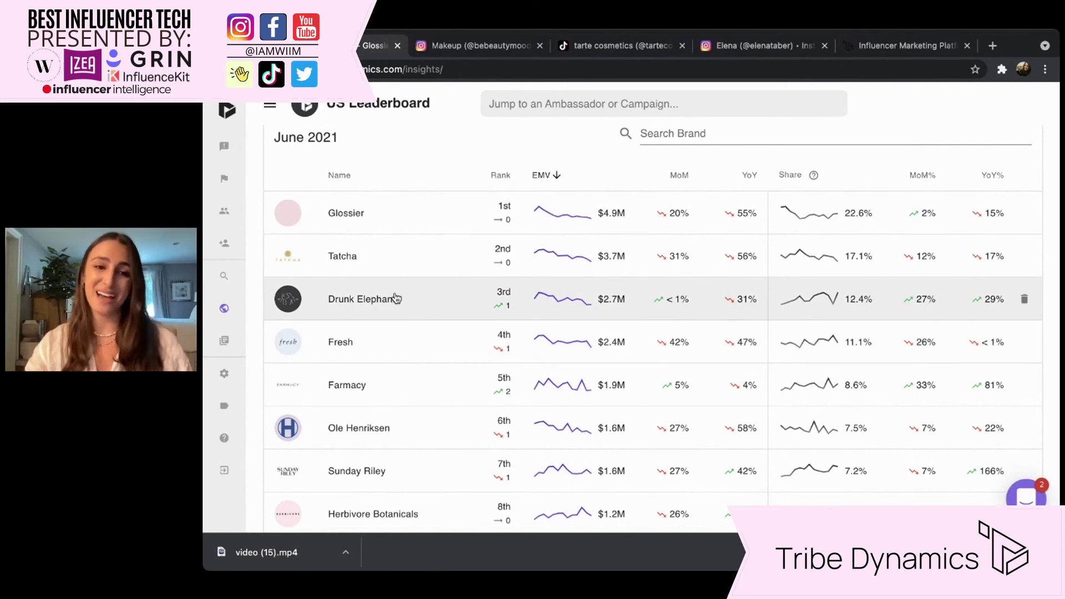
{"action": "scroll", "coordinate": [396, 311], "scroll_direction": "down", "scroll_amount": 1}
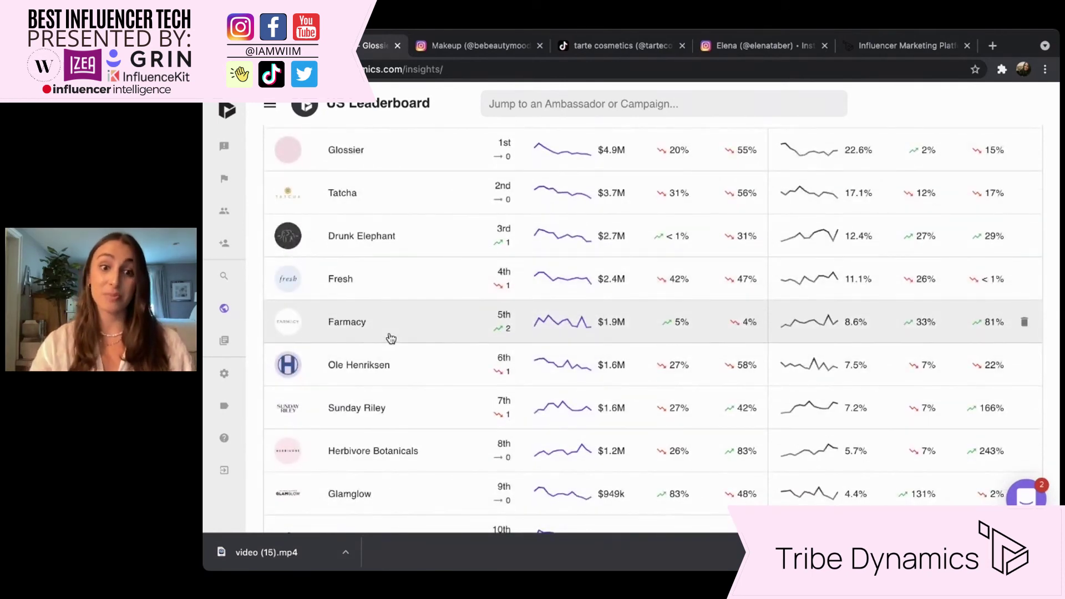
{"action": "scroll", "coordinate": [391, 338], "scroll_direction": "up", "scroll_amount": 1}
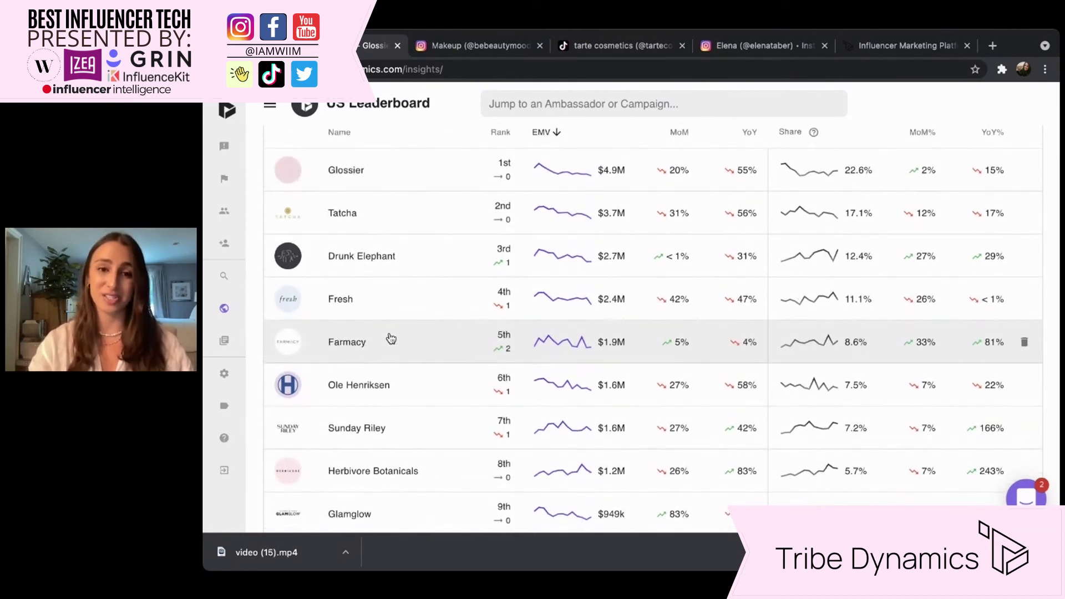
{"action": "scroll", "coordinate": [391, 338], "scroll_direction": "up", "scroll_amount": 2}
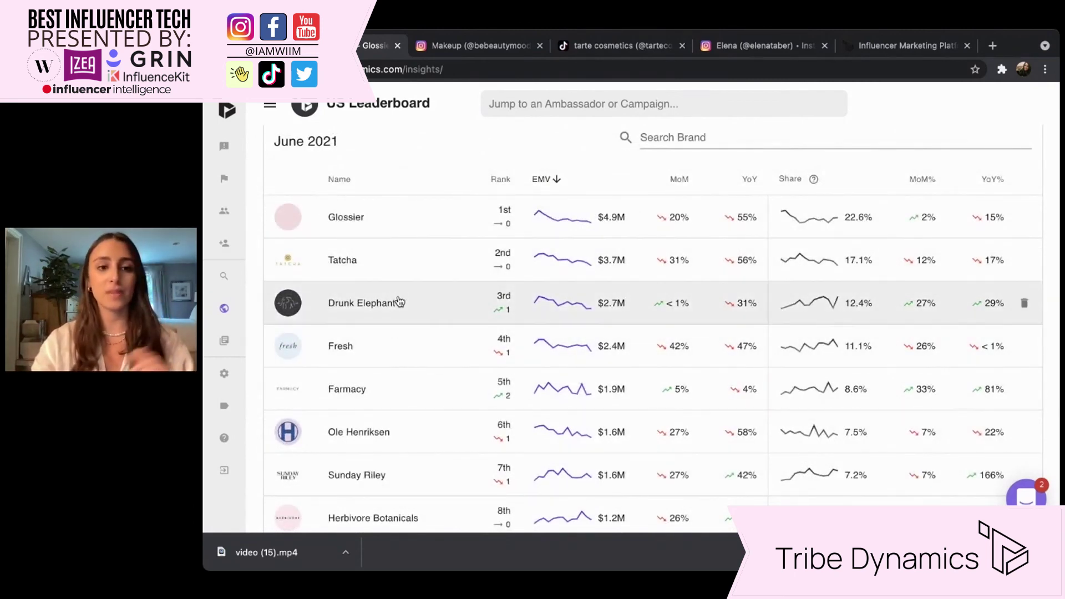
{"action": "left_click", "coordinate": [399, 302]}
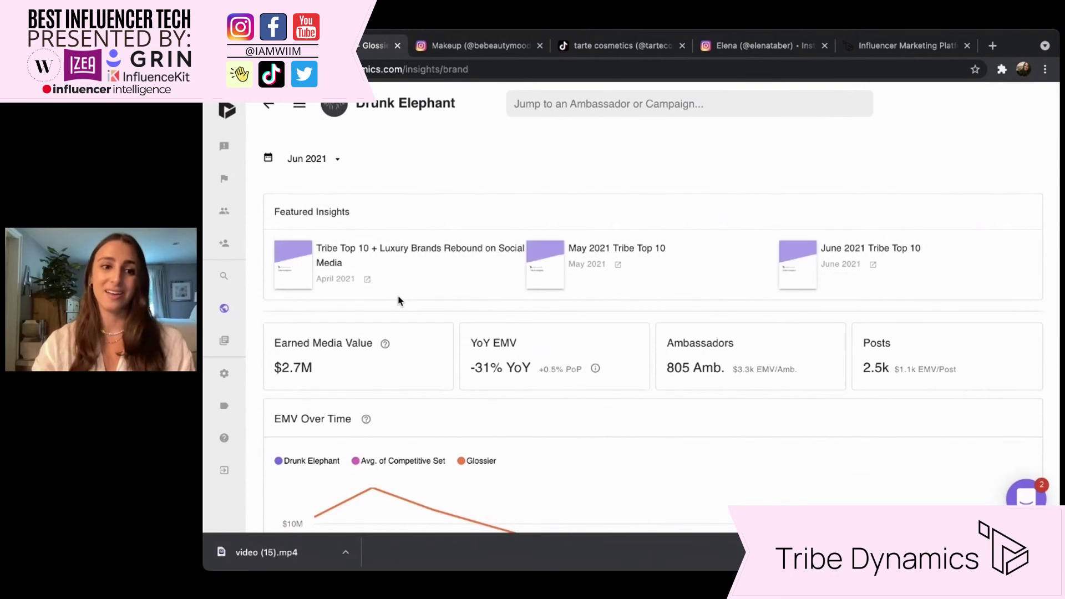
Examine Drunk Elephant's summary metrics and its EMV Over Time chart against Glossier and the competitive set average.
{"action": "scroll", "coordinate": [399, 301], "scroll_direction": "down", "scroll_amount": 1}
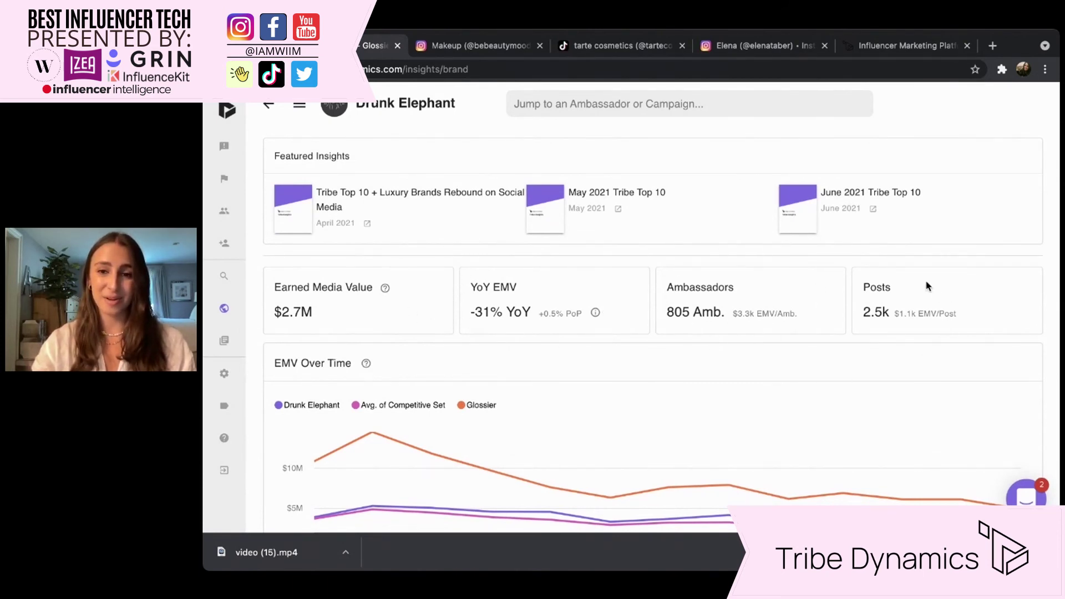
{"action": "scroll", "coordinate": [872, 299], "scroll_direction": "down", "scroll_amount": 3}
{"action": "mouse_move", "coordinate": [1005, 351]}
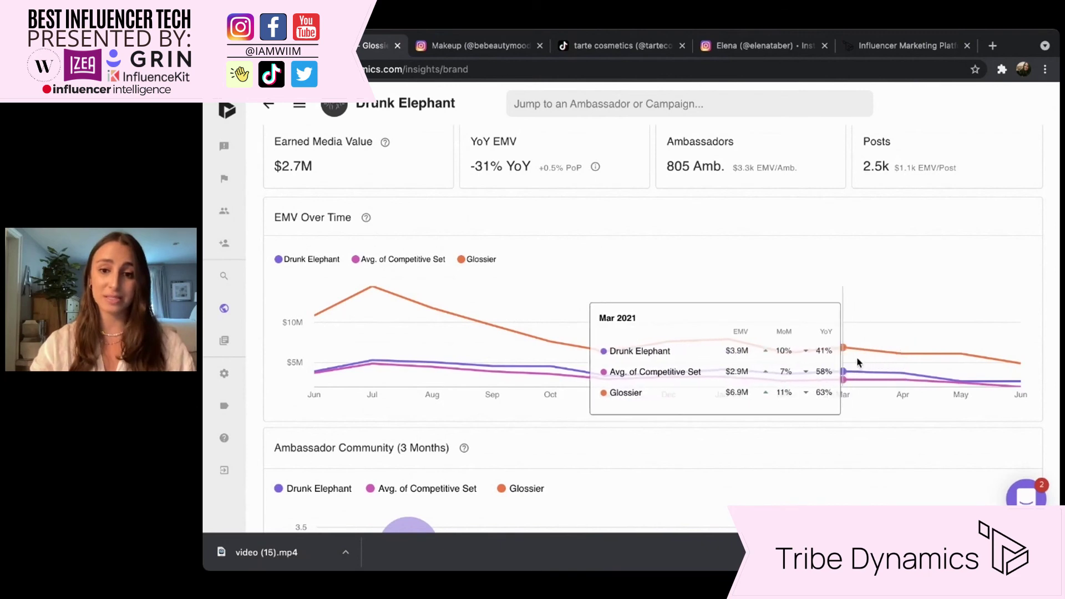
Examine the Ambassador Community (3 Months) chart, inspecting Drunk Elephant's April 2021 bubble and Glossier's May 2021 bubble.
{"action": "scroll", "coordinate": [813, 361], "scroll_direction": "down", "scroll_amount": 4}
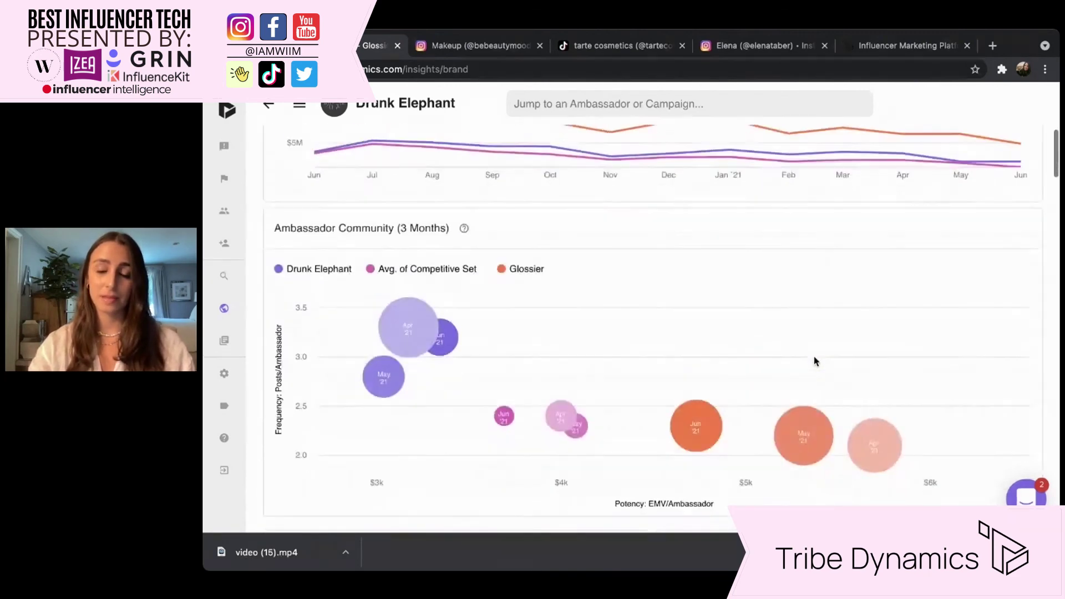
{"action": "scroll", "coordinate": [814, 360], "scroll_direction": "down", "scroll_amount": 1}
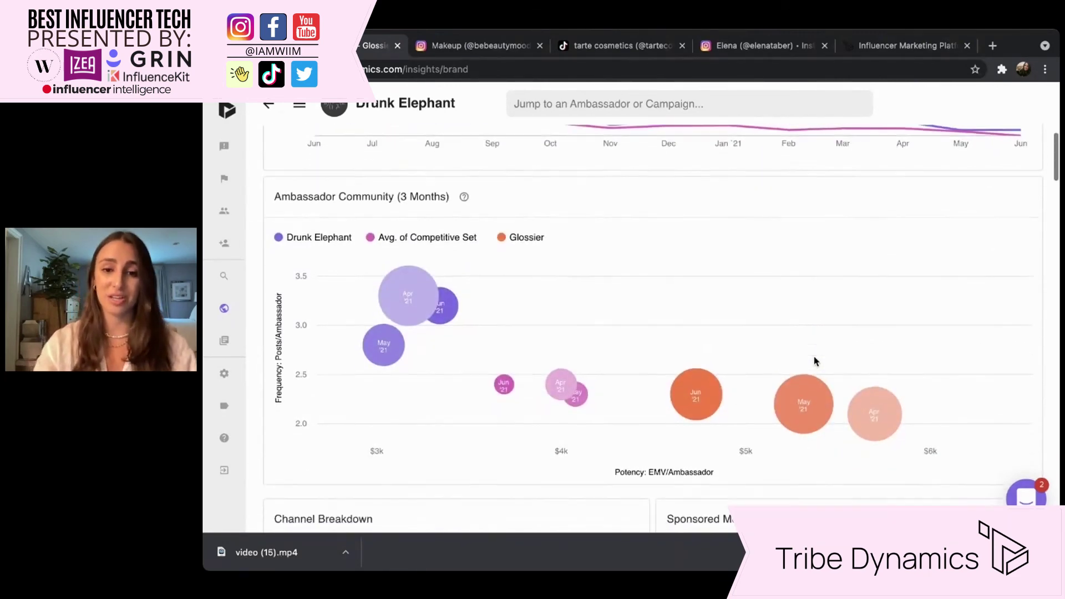
{"action": "mouse_move", "coordinate": [814, 367]}
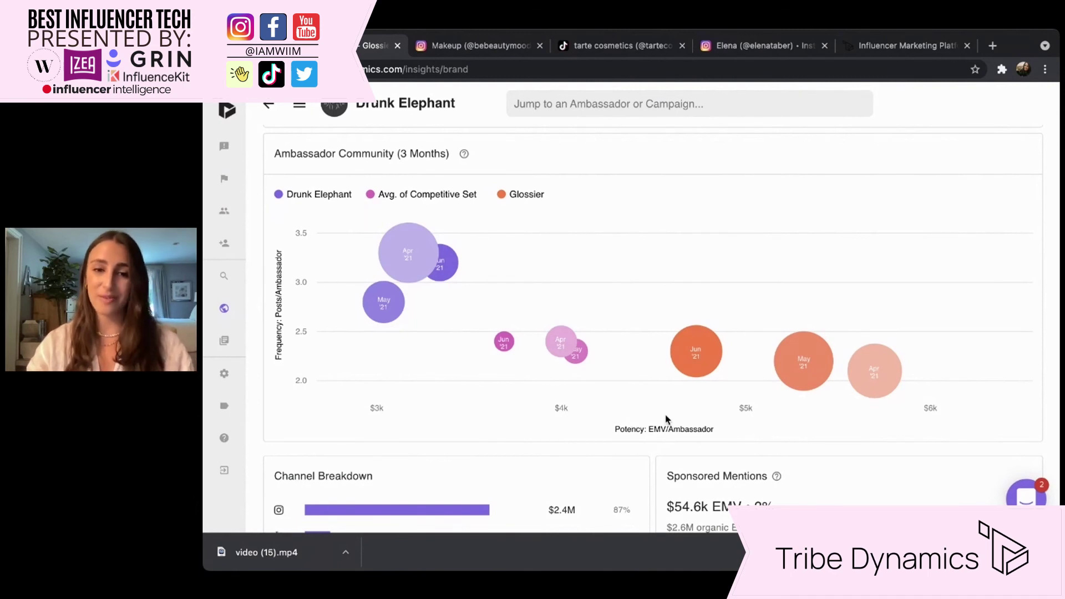
{"action": "mouse_move", "coordinate": [405, 233]}
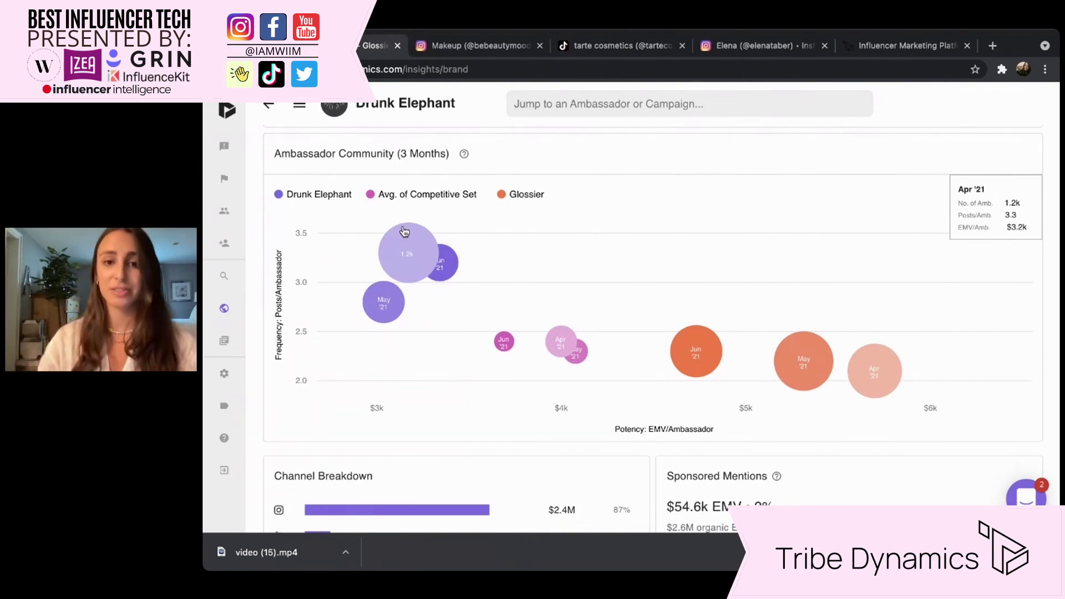
{"action": "mouse_move", "coordinate": [782, 375]}
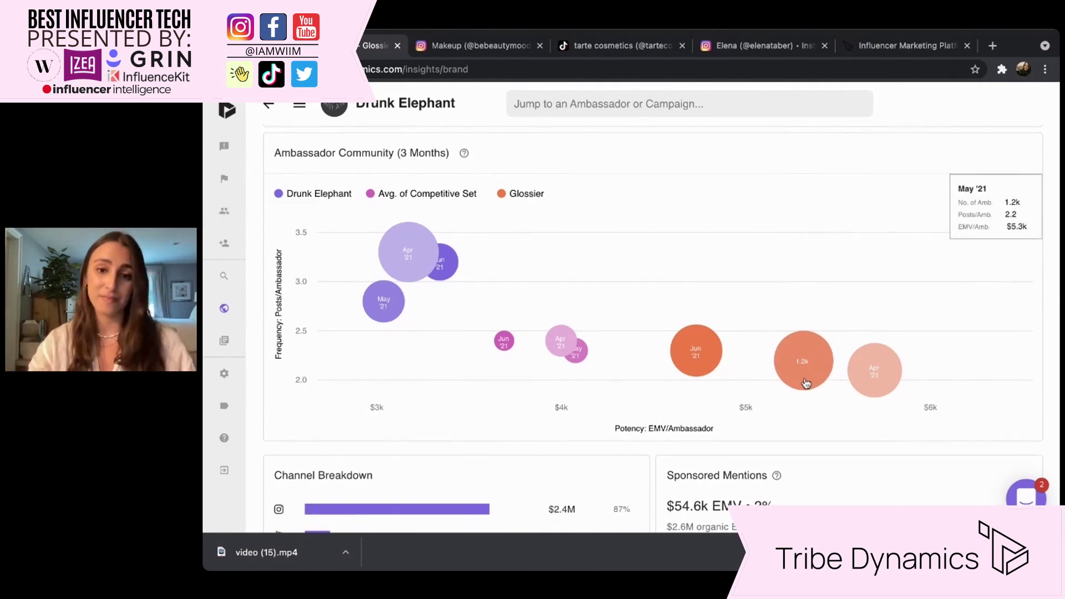
Examine Drunk Elephant's Channel Breakdown, including the Instagram split, along with its Sponsored Mentions and Interactions.
{"action": "scroll", "coordinate": [806, 383], "scroll_direction": "down", "scroll_amount": 4}
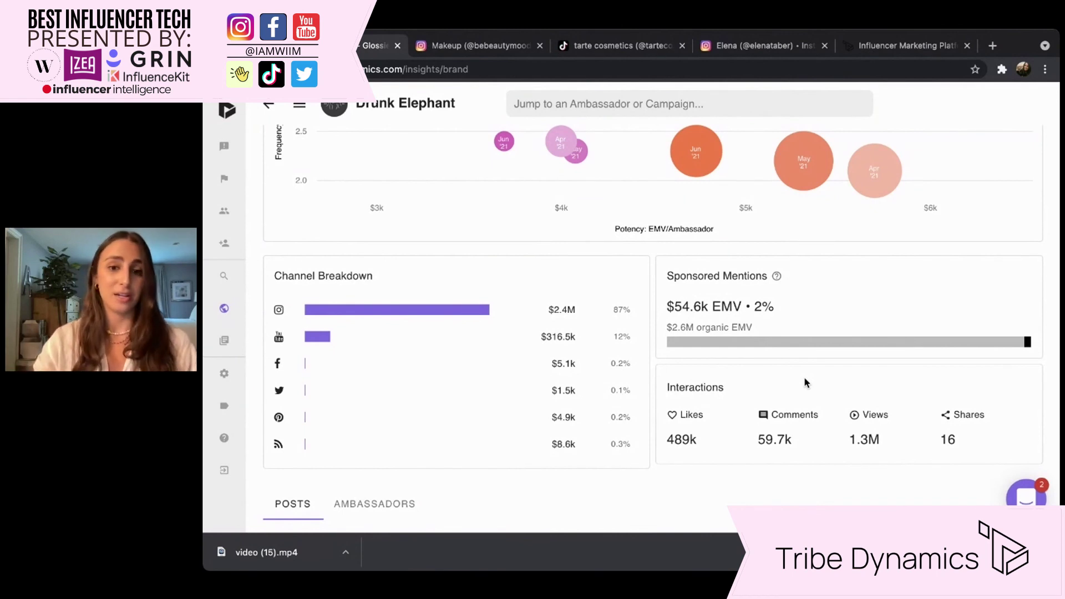
{"action": "scroll", "coordinate": [806, 382], "scroll_direction": "down", "scroll_amount": 1}
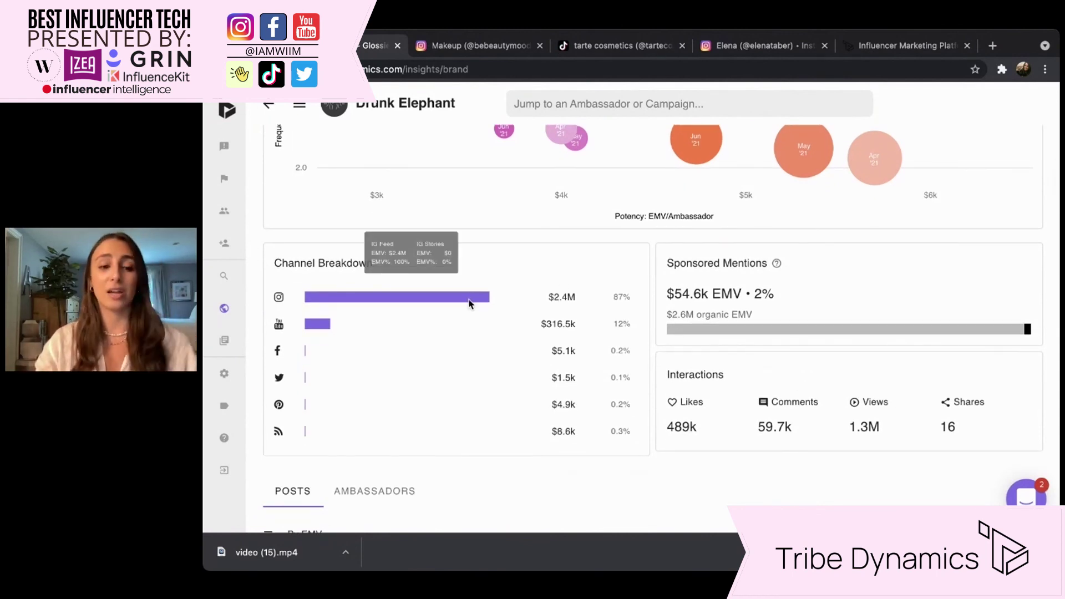
{"action": "scroll", "coordinate": [489, 318], "scroll_direction": "down", "scroll_amount": 3}
Browse Drunk Elephant's posts sorted by EMV and view the details of the May 31 post.
{"action": "scroll", "coordinate": [489, 320], "scroll_direction": "down", "scroll_amount": 5}
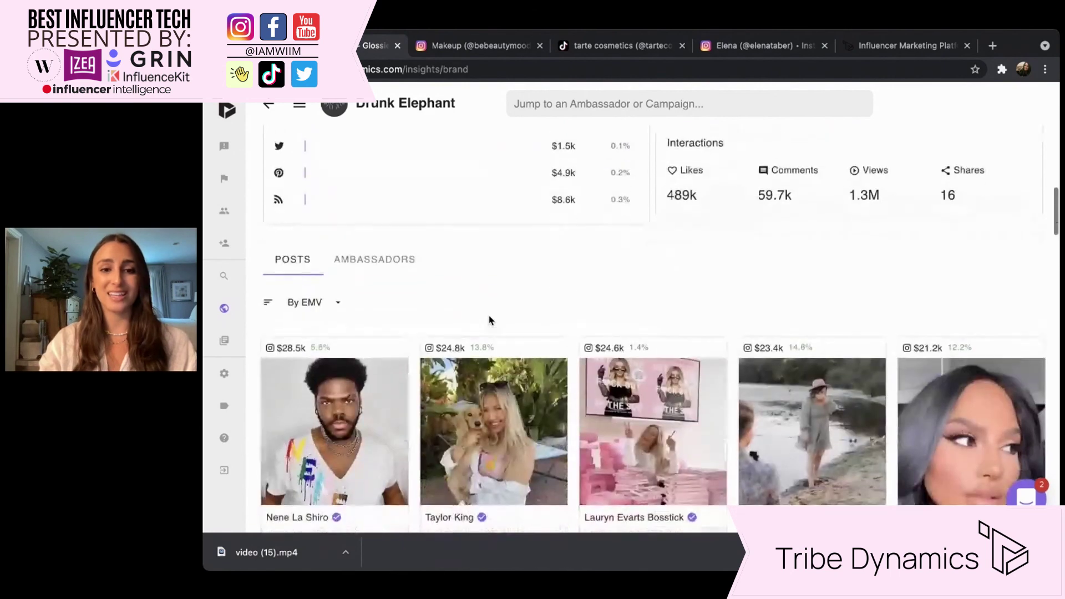
{"action": "scroll", "coordinate": [490, 320], "scroll_direction": "down", "scroll_amount": 3}
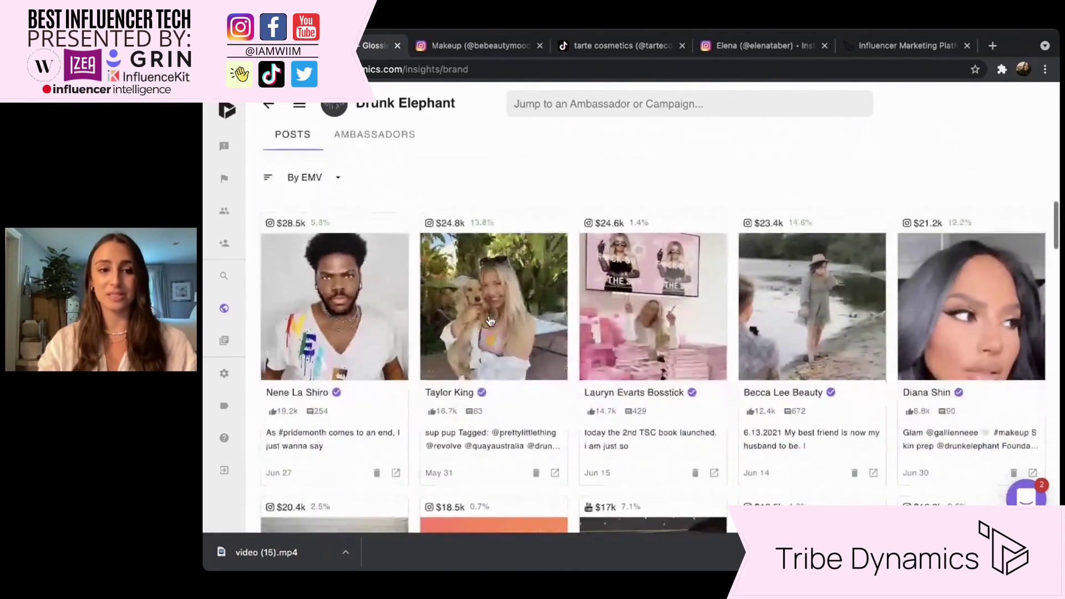
{"action": "scroll", "coordinate": [490, 320], "scroll_direction": "down", "scroll_amount": 4}
{"action": "scroll", "coordinate": [490, 320], "scroll_direction": "down", "scroll_amount": 5}
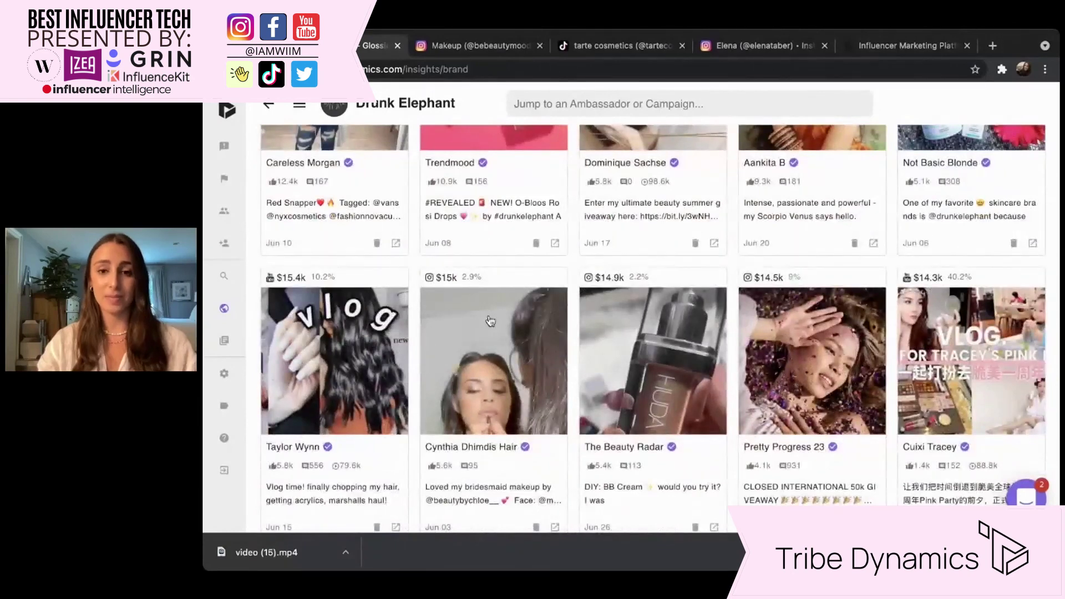
{"action": "scroll", "coordinate": [490, 320], "scroll_direction": "down", "scroll_amount": 1}
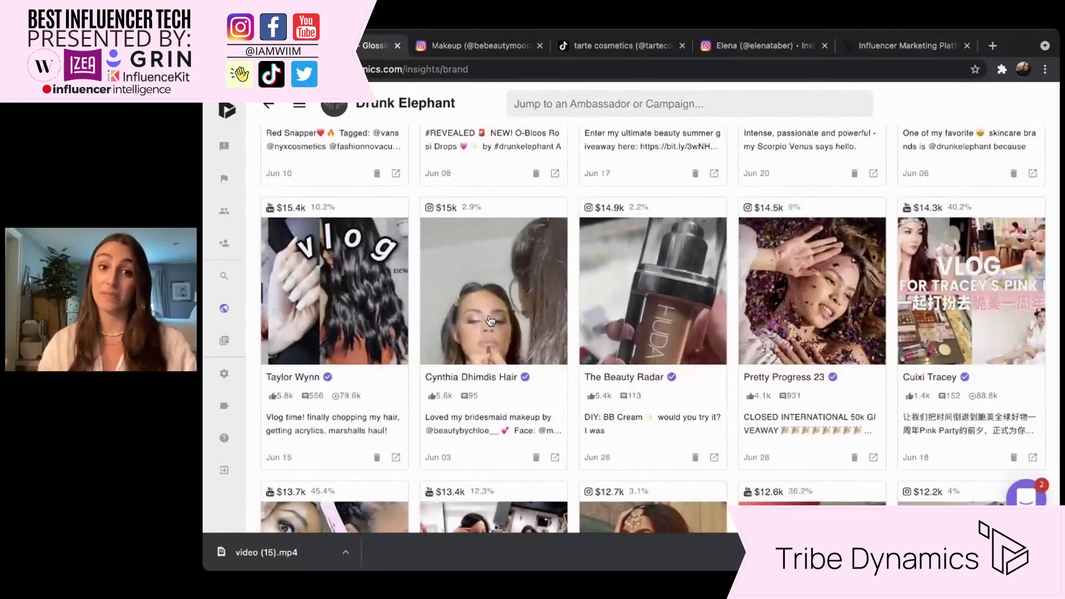
{"action": "scroll", "coordinate": [490, 320], "scroll_direction": "up", "scroll_amount": 12}
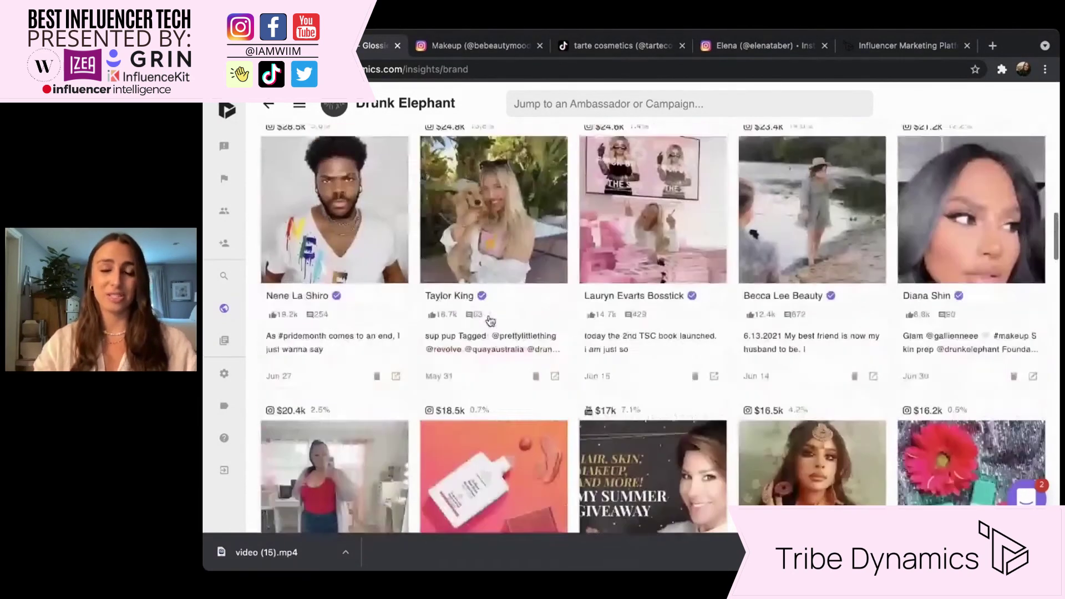
{"action": "scroll", "coordinate": [490, 320], "scroll_direction": "up", "scroll_amount": 1}
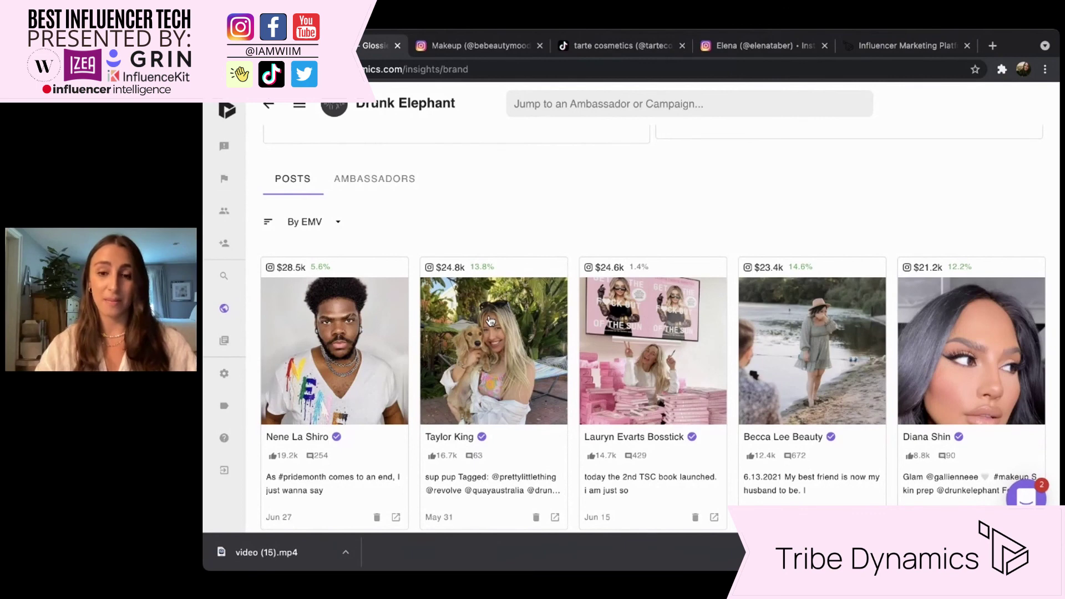
{"action": "left_click", "coordinate": [489, 320]}
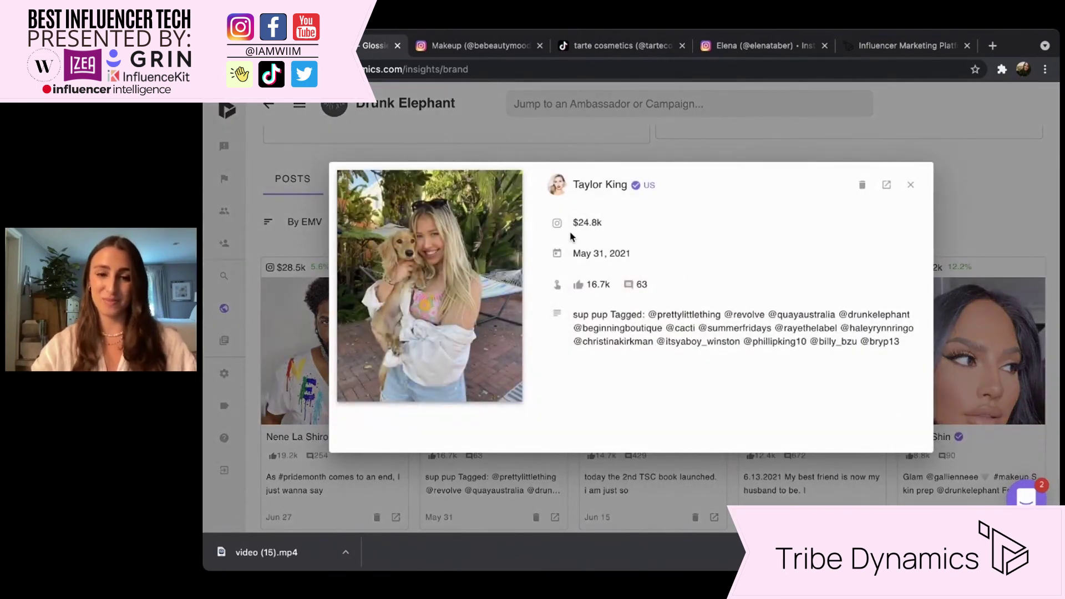
{"action": "left_click", "coordinate": [908, 184]}
List Drunk Elephant's top ambassadors for June 2021 and examine their one-year post activity and EMV.
{"action": "left_click", "coordinate": [365, 175]}
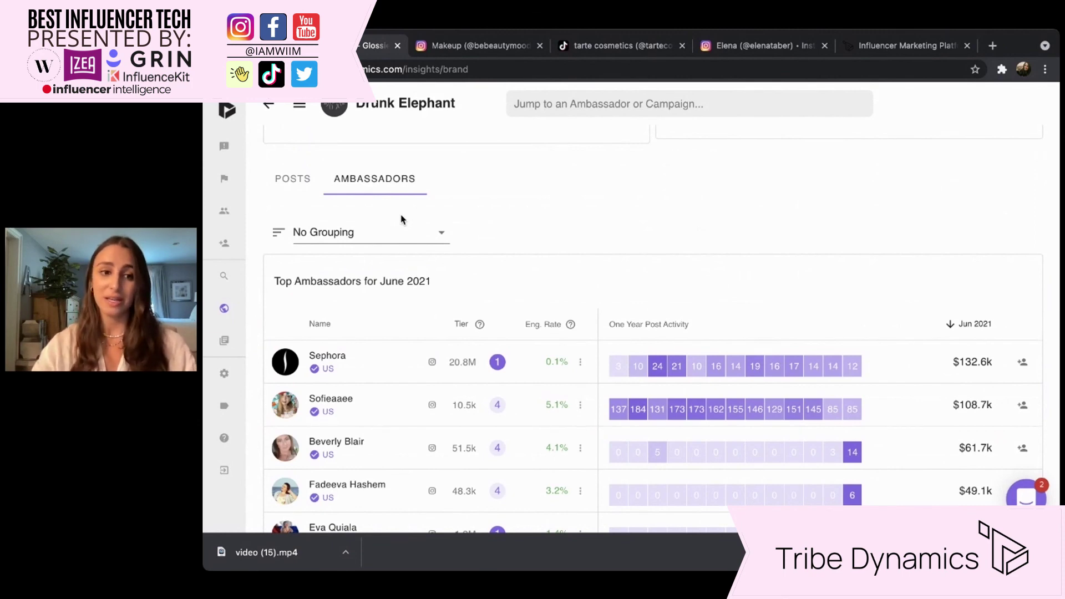
{"action": "scroll", "coordinate": [401, 220], "scroll_direction": "down", "scroll_amount": 5}
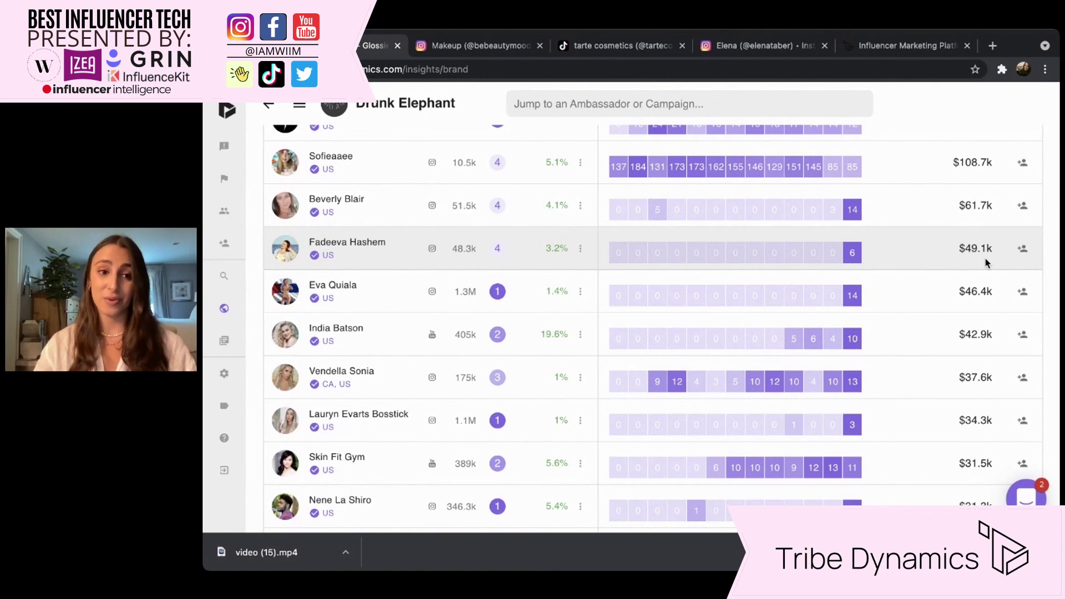
{"action": "scroll", "coordinate": [986, 263], "scroll_direction": "down", "scroll_amount": 3}
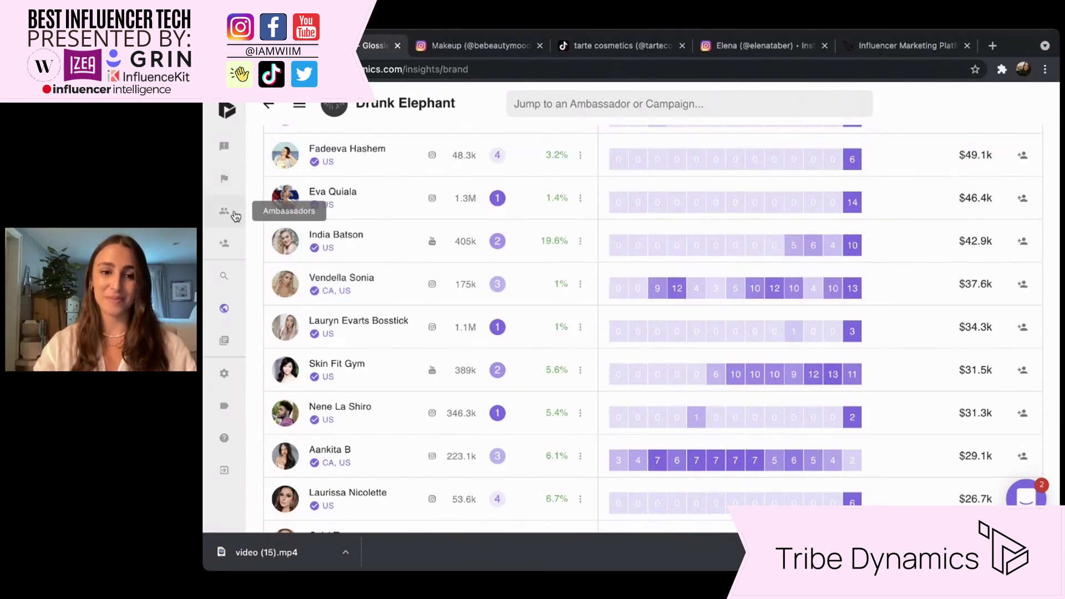
{"action": "scroll", "coordinate": [524, 254], "scroll_direction": "up", "scroll_amount": 6}
{"action": "scroll", "coordinate": [525, 259], "scroll_direction": "up", "scroll_amount": 15}
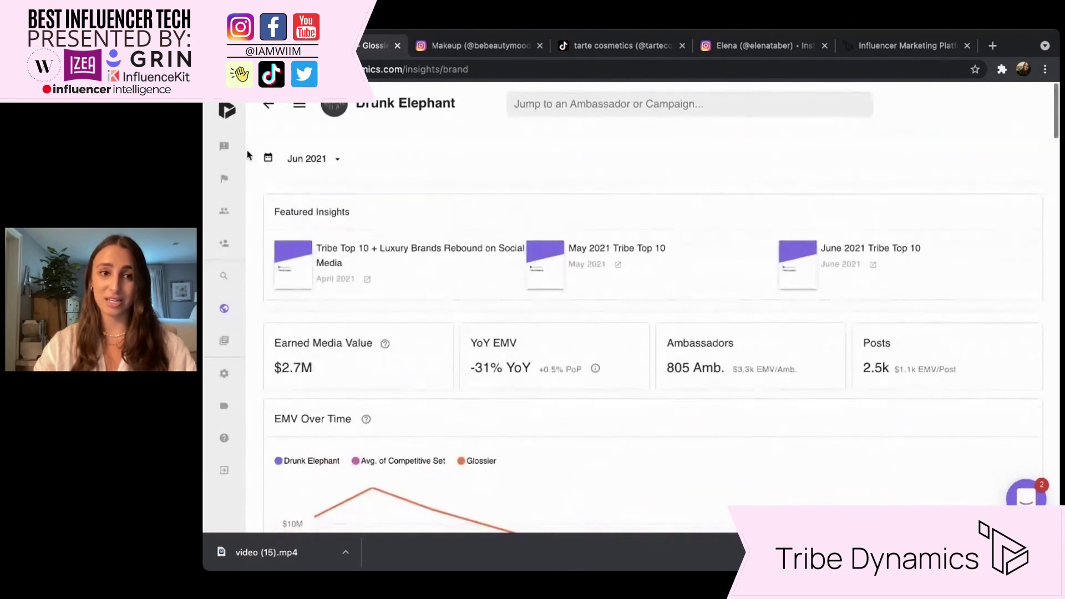
Return to the US Leaderboard and export its June 2021 brand rankings.
{"action": "left_click", "coordinate": [267, 104]}
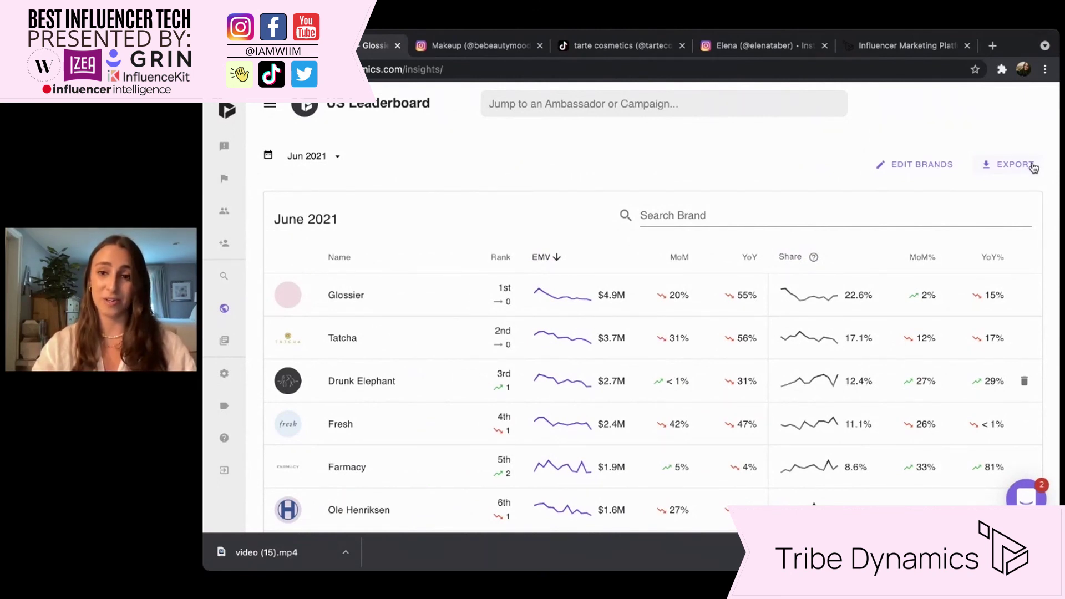
{"action": "left_click", "coordinate": [1010, 166]}
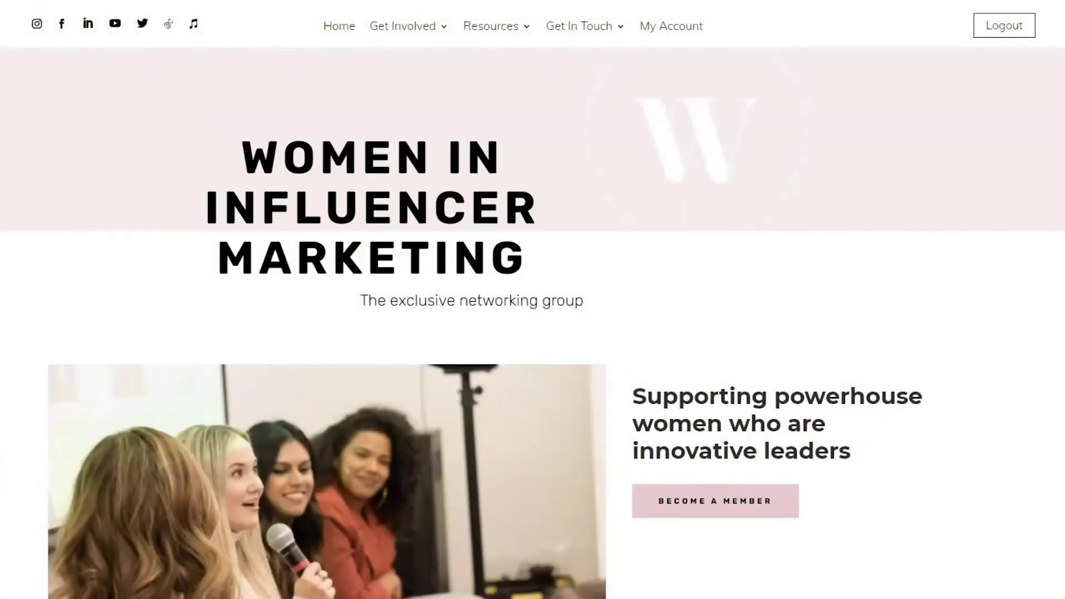
{"action": "scroll", "coordinate": [532, 323], "scroll_direction": "down", "scroll_amount": 3}
{"action": "scroll", "coordinate": [533, 323], "scroll_direction": "down", "scroll_amount": 2}
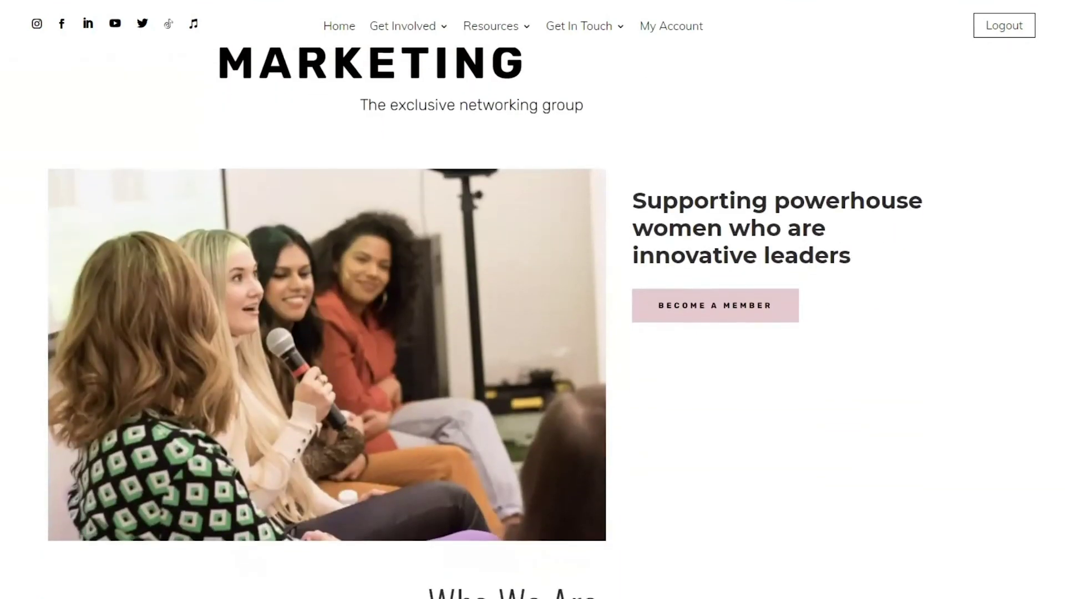
{"action": "scroll", "coordinate": [532, 324], "scroll_direction": "down", "scroll_amount": 9}
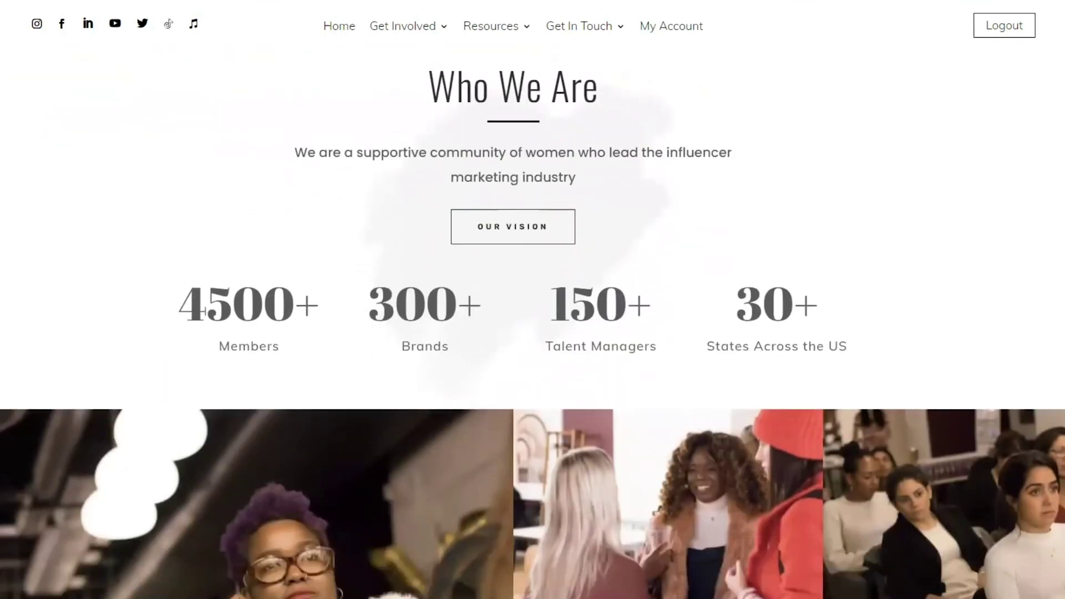
{"action": "scroll", "coordinate": [533, 323], "scroll_direction": "down", "scroll_amount": 4}
{"action": "scroll", "coordinate": [533, 324], "scroll_direction": "down", "scroll_amount": 8}
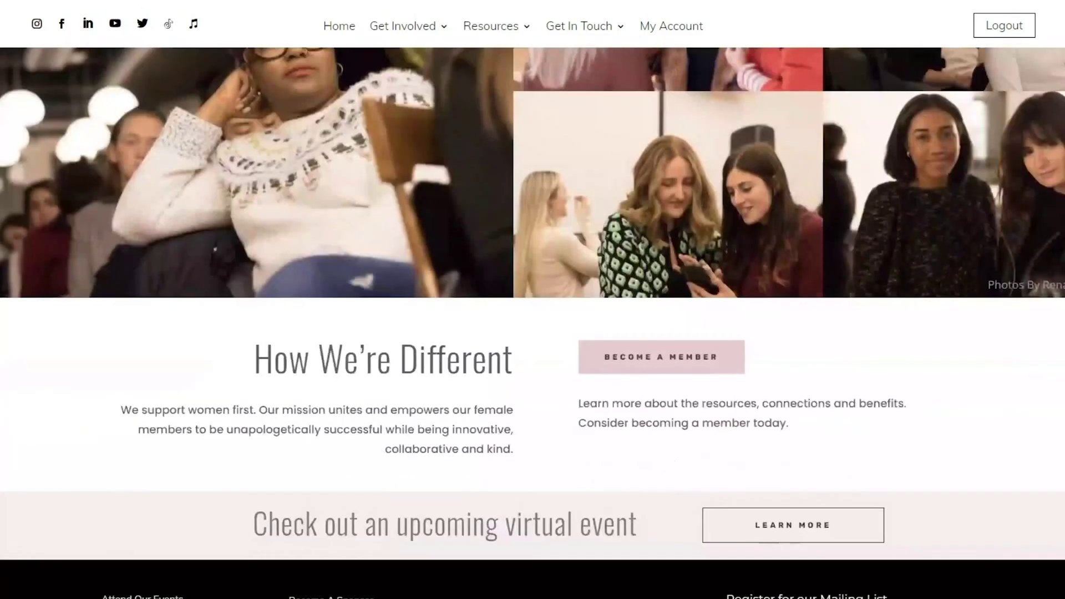
{"action": "scroll", "coordinate": [532, 323], "scroll_direction": "down", "scroll_amount": 3}
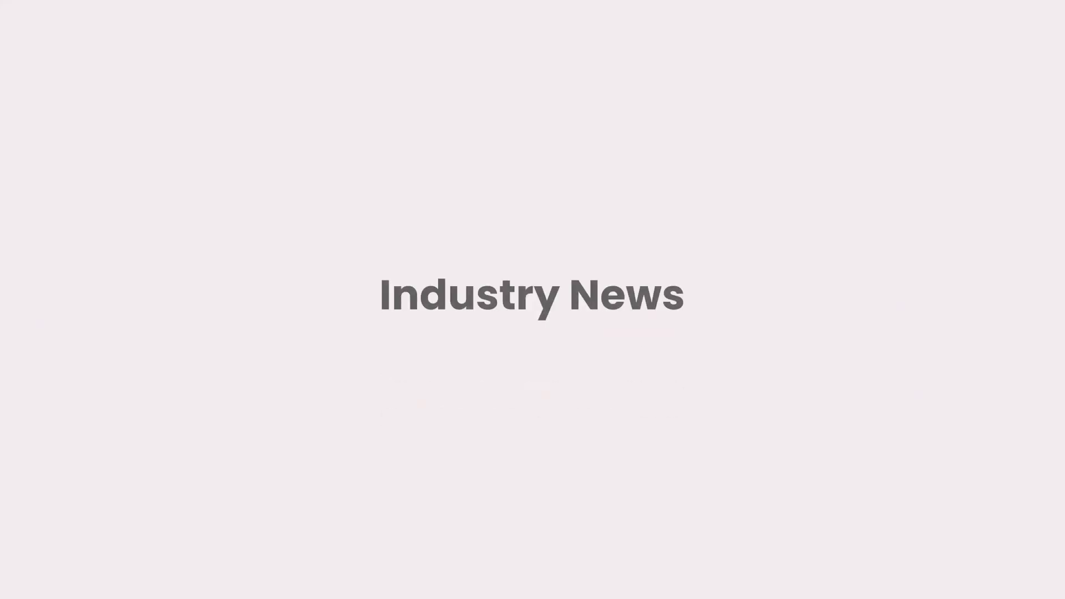